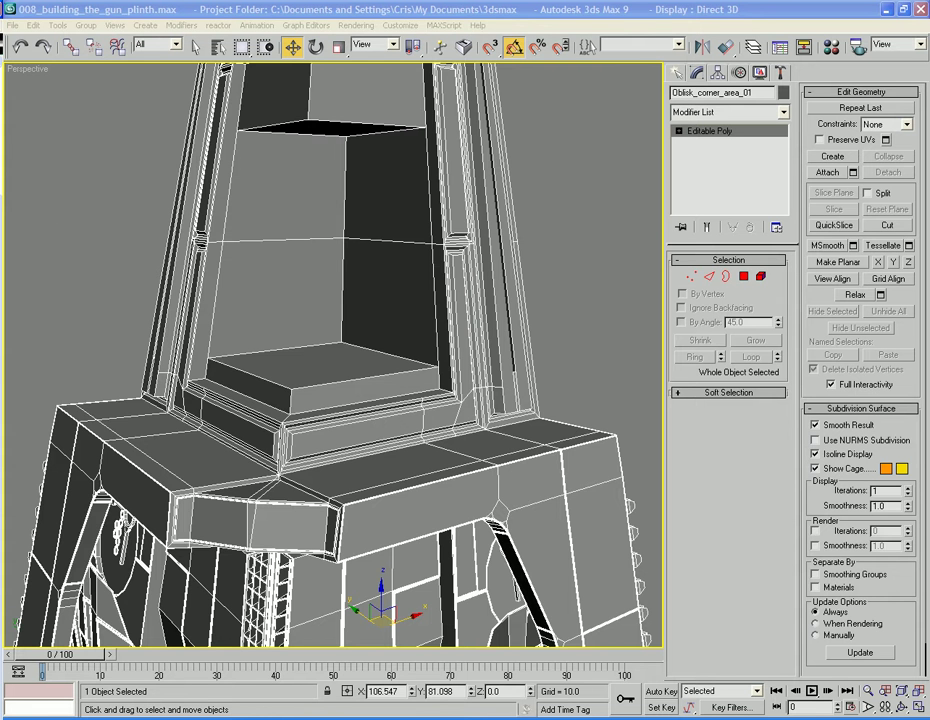
# - Enable AutoGrid for creating a standard primitive Cylinder on existing surfaces
pyautogui.scroll(-5, 382, 504)
pyautogui.keyDown('alt'); pyautogui.moveTo(382, 490); pyautogui.dragTo(488, 369, button='middle'); pyautogui.keyUp('alt')
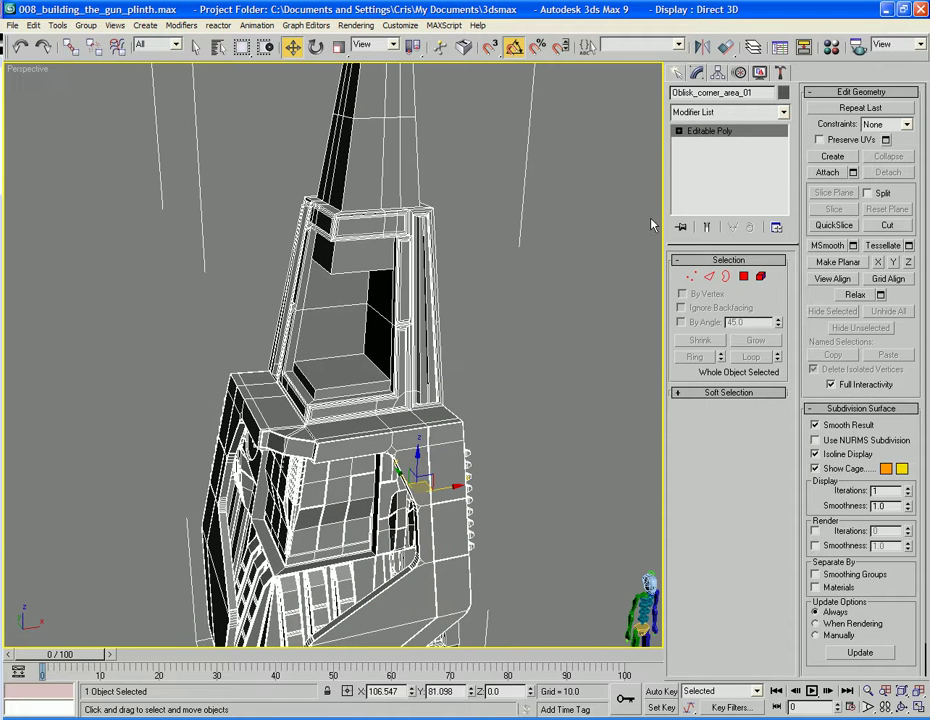
pyautogui.click(677, 74)
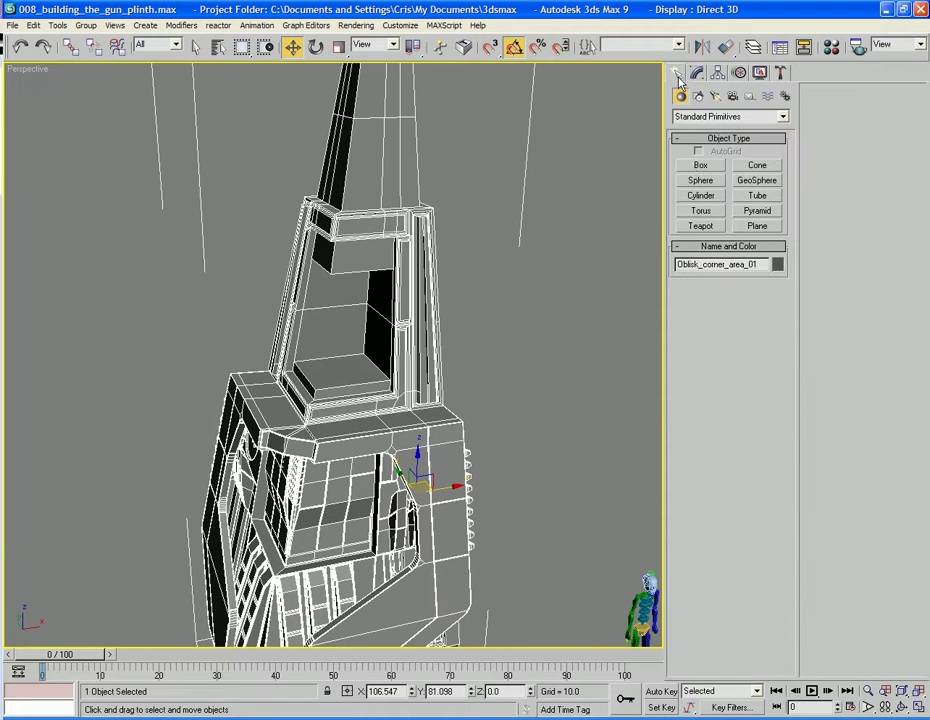
pyautogui.click(706, 195)
pyautogui.keyDown('alt'); pyautogui.moveTo(375, 312); pyautogui.dragTo(490, 300, button='middle'); pyautogui.keyUp('alt')
pyautogui.scroll(3, 443, 311)
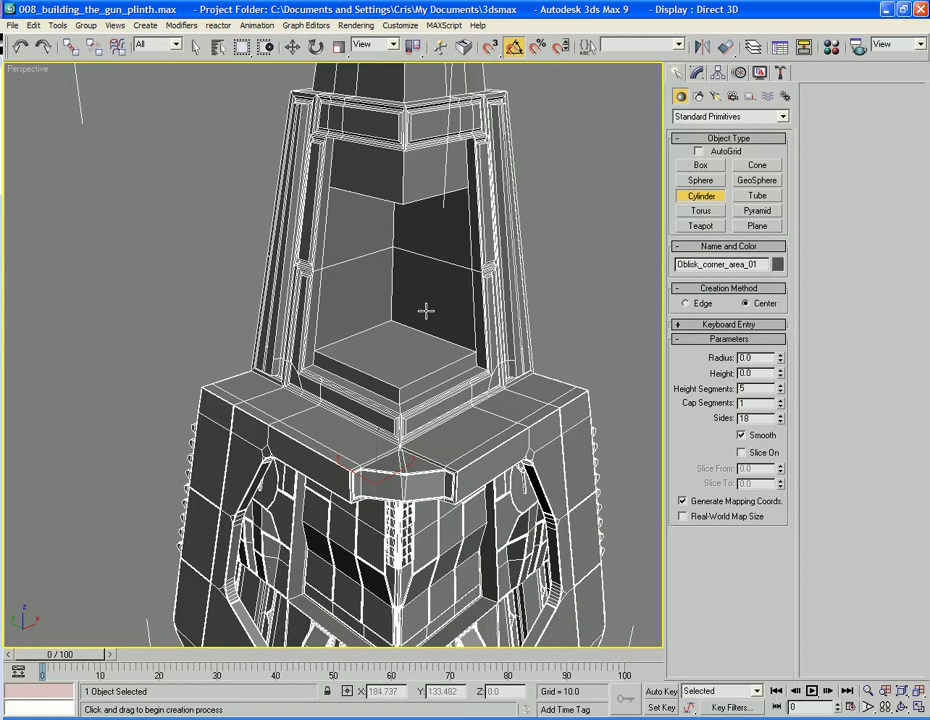
pyautogui.click(698, 152)
# - Try to create a cylinder on the tower's inner wall, and undo it
pyautogui.moveTo(435, 303); pyautogui.dragTo(407, 316)
pyautogui.click(475, 320)
pyautogui.keyDown('alt'); pyautogui.moveTo(475, 320); pyautogui.dragTo(370, 330, button='middle'); pyautogui.keyUp('alt')
pyautogui.hotkey('ctrl', 'z')
# - Create a tall helper box on the ground beside the tower, about 34 long and 22 wide
pyautogui.scroll(-10, 388, 362)
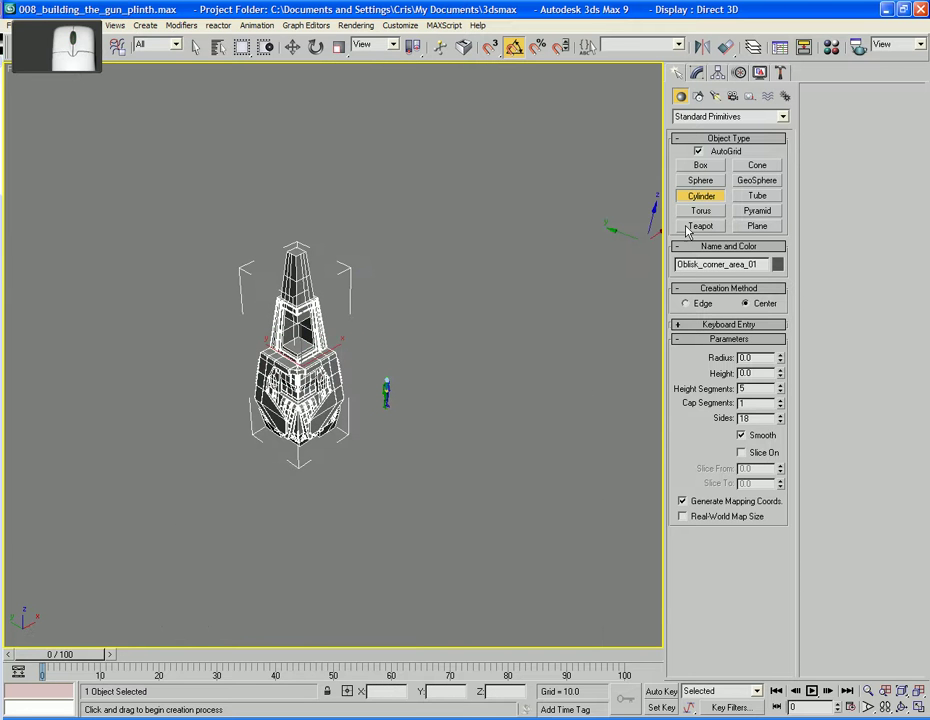
pyautogui.click(700, 165)
pyautogui.press('F3')
pyautogui.moveTo(453, 426); pyautogui.dragTo(492, 452)
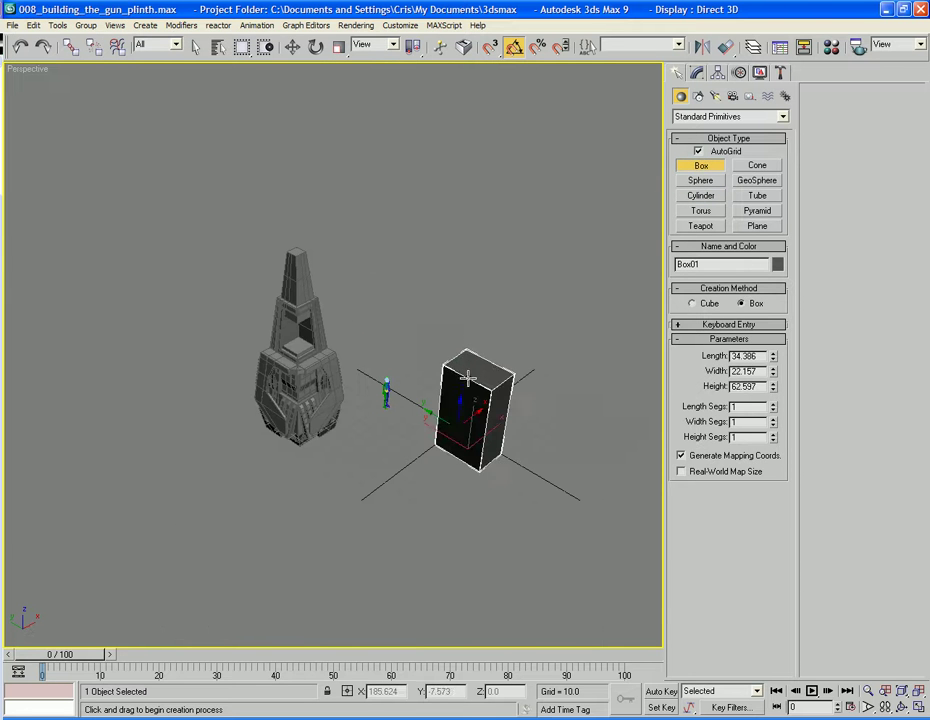
pyautogui.click(466, 300)
# - Create a cylinder projecting from the helper box's side face, with a radius of about 7.6 and a height of about 81.2
pyautogui.keyDown('alt'); pyautogui.moveTo(466, 300); pyautogui.dragTo(672, 289, button='middle'); pyautogui.keyUp('alt')
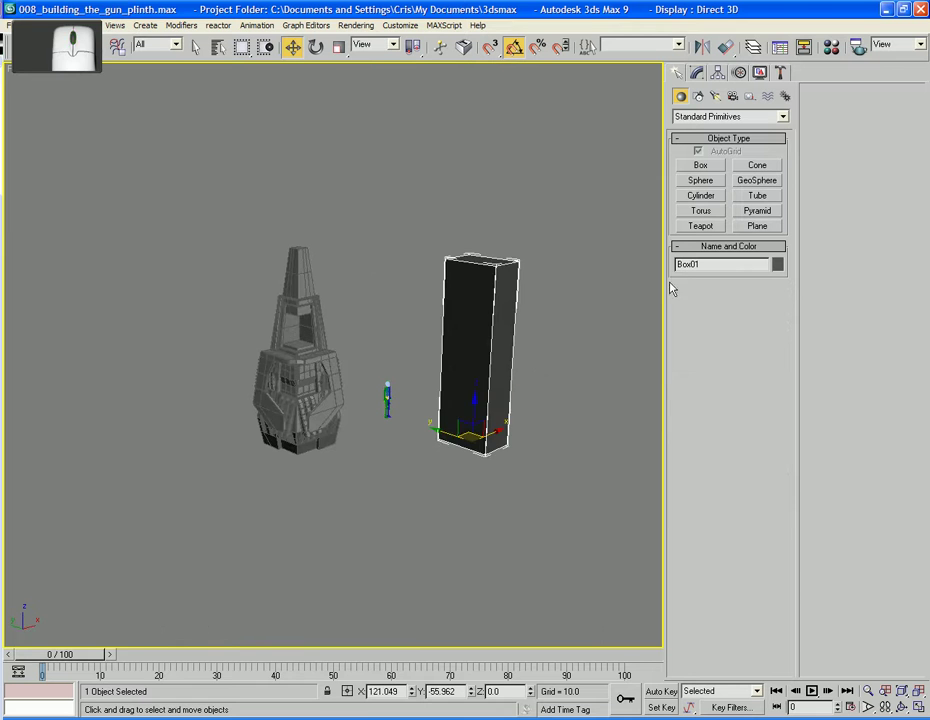
pyautogui.click(700, 196)
pyautogui.moveTo(463, 338); pyautogui.dragTo(469, 334)
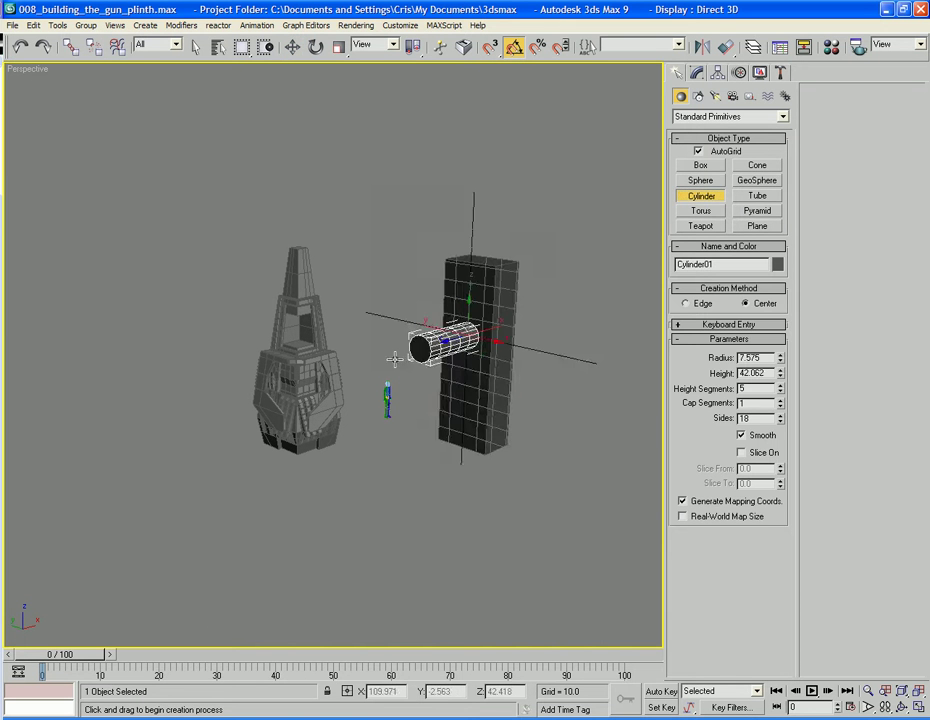
pyautogui.click(326, 368)
pyautogui.press('w')
# - Delete the helper box and move the cylinder over to the tower's open alcove
pyautogui.click(509, 299)
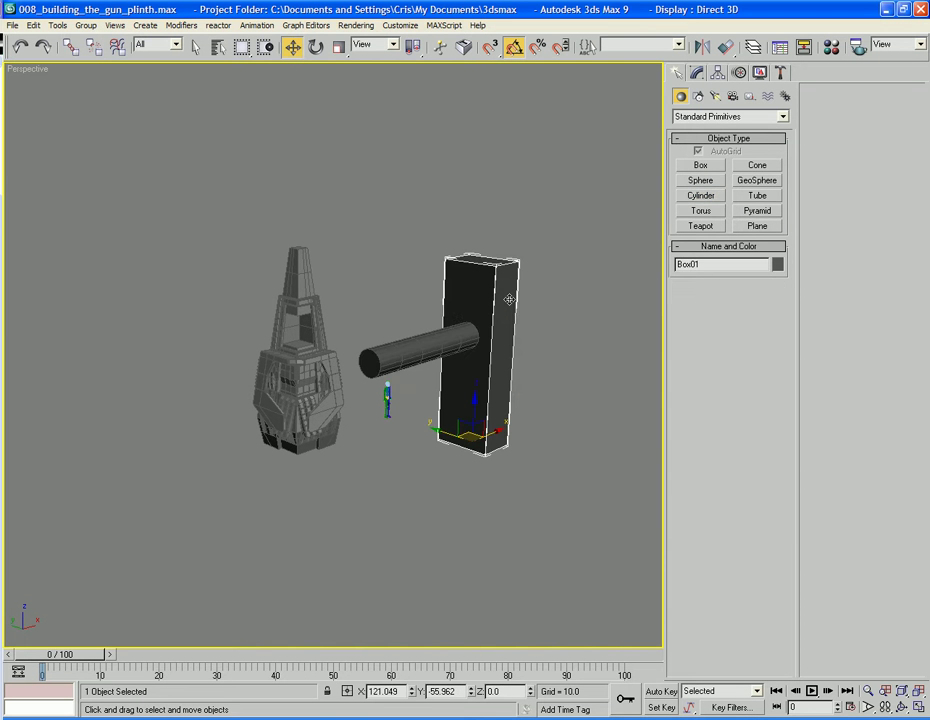
pyautogui.press('Delete')
pyautogui.keyDown('alt'); pyautogui.moveTo(544, 316); pyautogui.dragTo(470, 370, button='middle'); pyautogui.keyUp('alt')
pyautogui.click(467, 394)
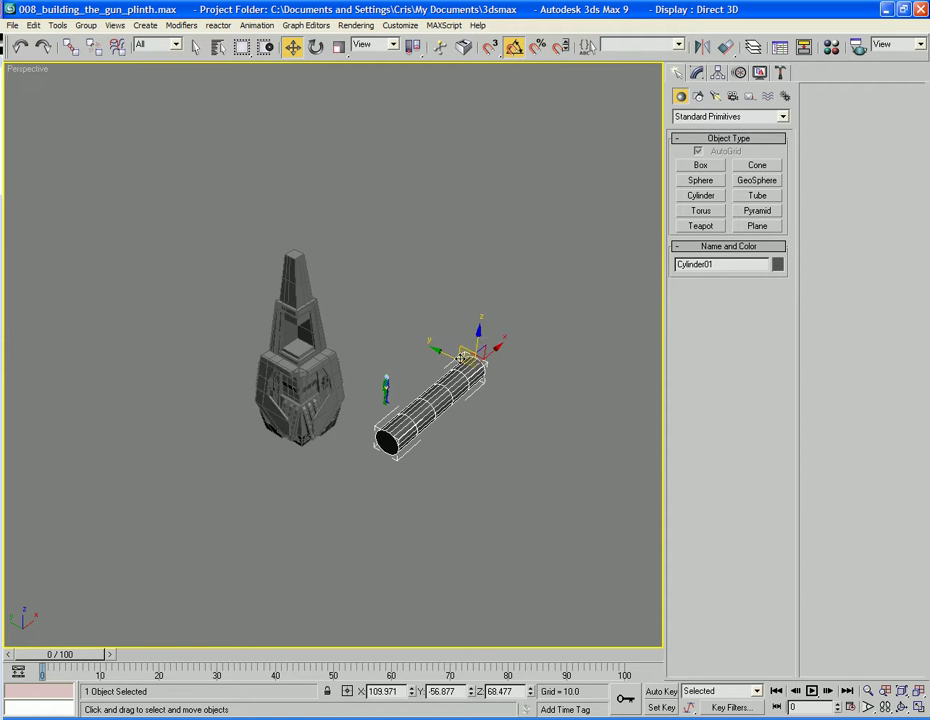
pyautogui.moveTo(468, 356); pyautogui.dragTo(248, 332)
pyautogui.keyDown('alt'); pyautogui.moveTo(248, 332); pyautogui.dragTo(409, 394, button='middle'); pyautogui.keyUp('alt')
pyautogui.scroll(3, 307, 393)
pyautogui.scroll(-3, 473, 355)
pyautogui.scroll(3, 370, 376)
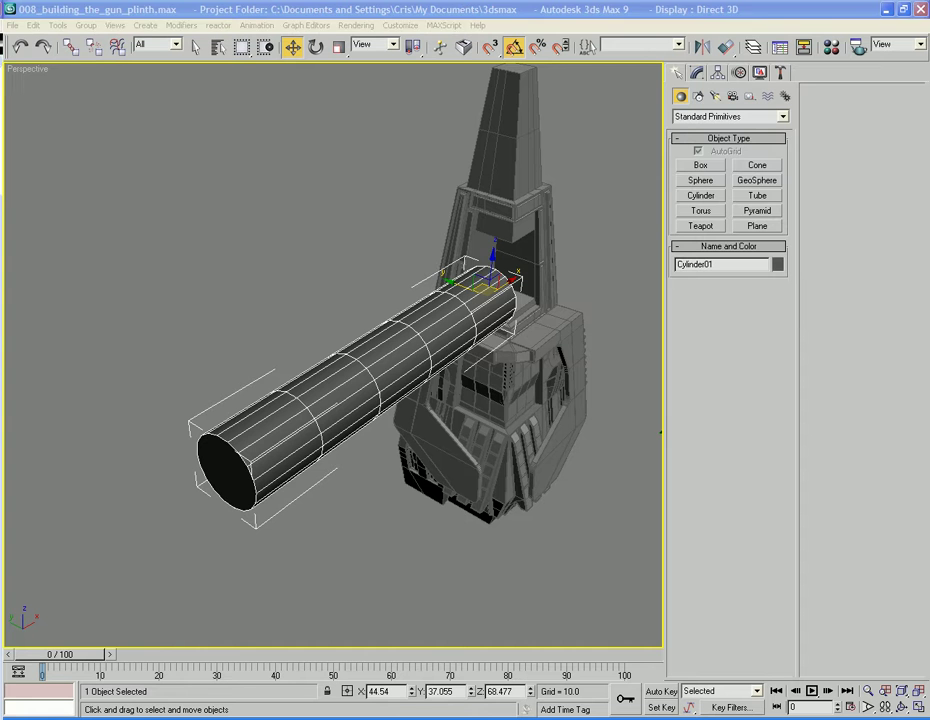
# - Set the cylinder's height to 4.06, its radius to 0.985 and its height segments to 1
pyautogui.click(696, 74)
pyautogui.keyDown('alt'); pyautogui.moveTo(430, 330); pyautogui.dragTo(456, 332, button='middle'); pyautogui.keyUp('alt')
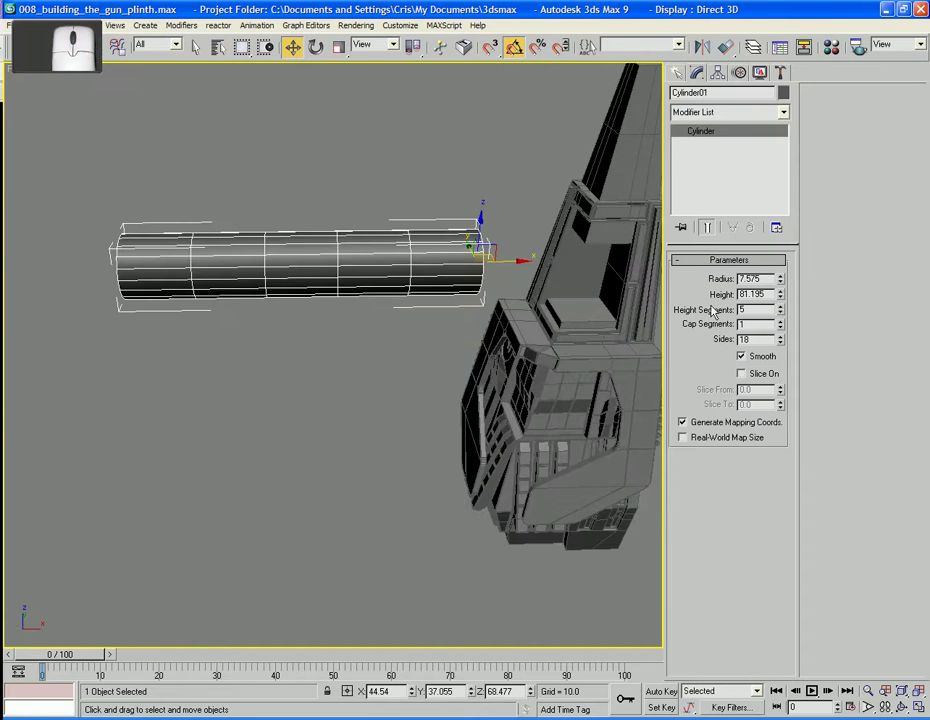
pyautogui.moveTo(783, 302); pyautogui.dragTo(800, 364)
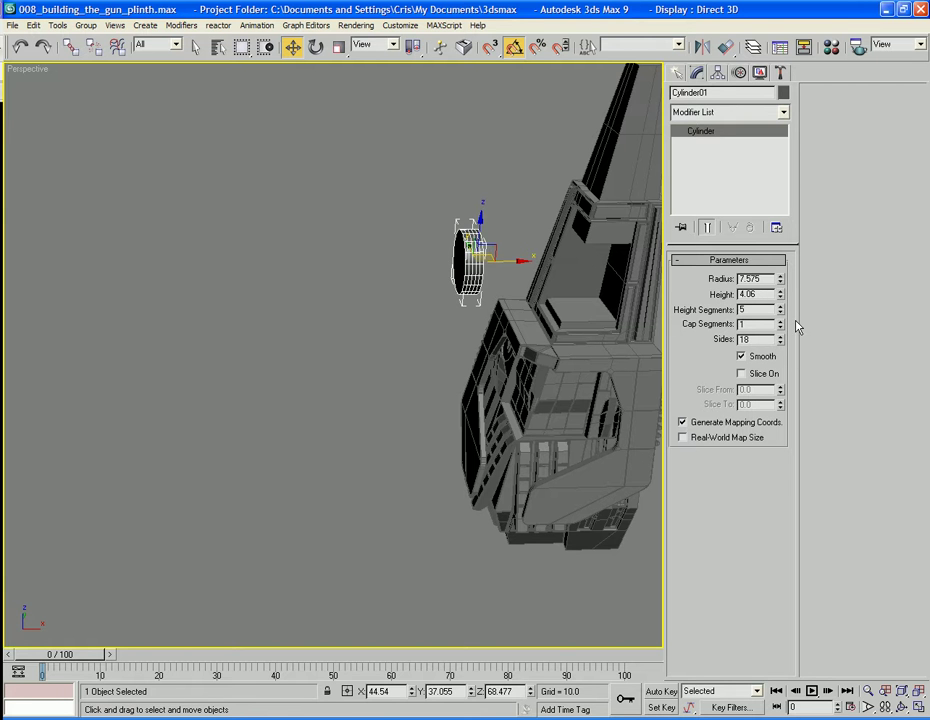
pyautogui.moveTo(783, 286); pyautogui.dragTo(783, 341)
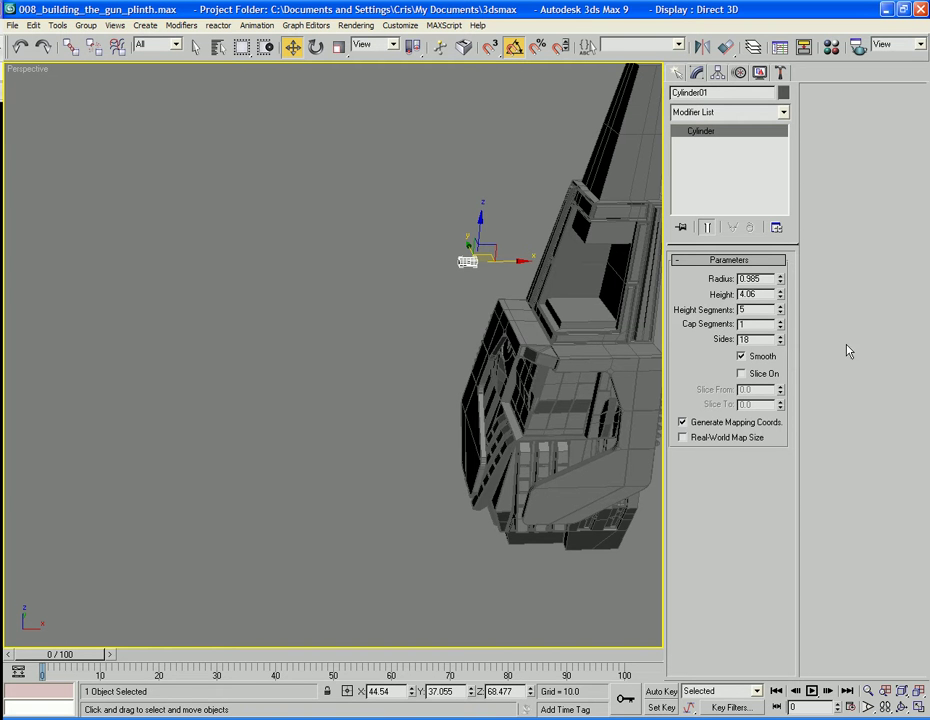
pyautogui.moveTo(781, 313); pyautogui.dragTo(782, 394)
pyautogui.keyDown('alt'); pyautogui.moveTo(643, 357); pyautogui.dragTo(497, 294, button='middle'); pyautogui.keyUp('alt')
pyautogui.scroll(4, 497, 294)
# - Convert the resized cylinder to an Editable Poly
pyautogui.press('z')
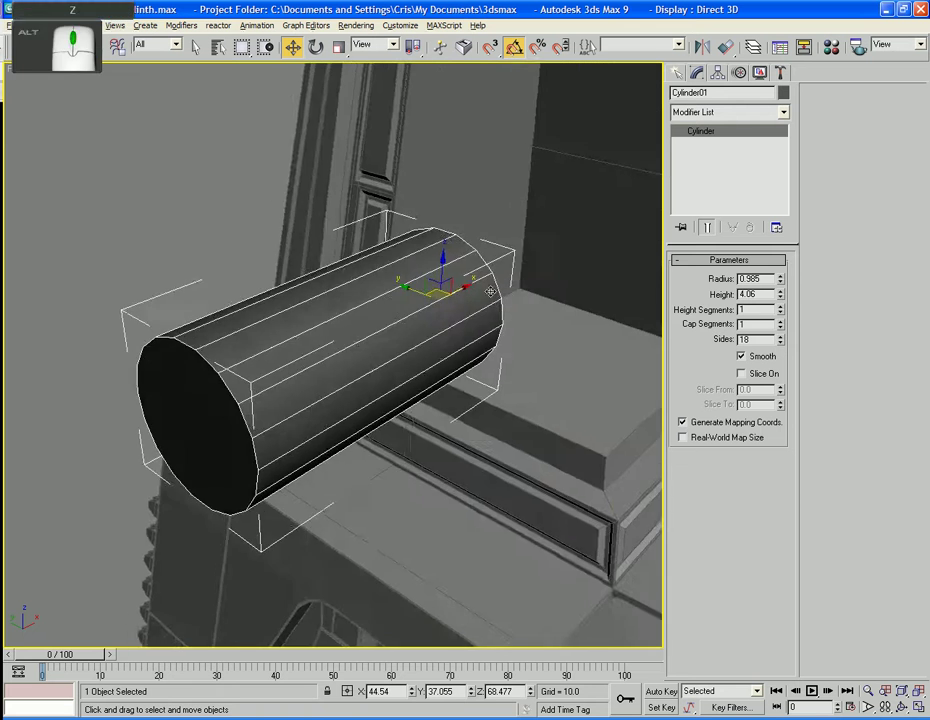
pyautogui.rightClick(482, 336)
pyautogui.moveTo(440, 459)
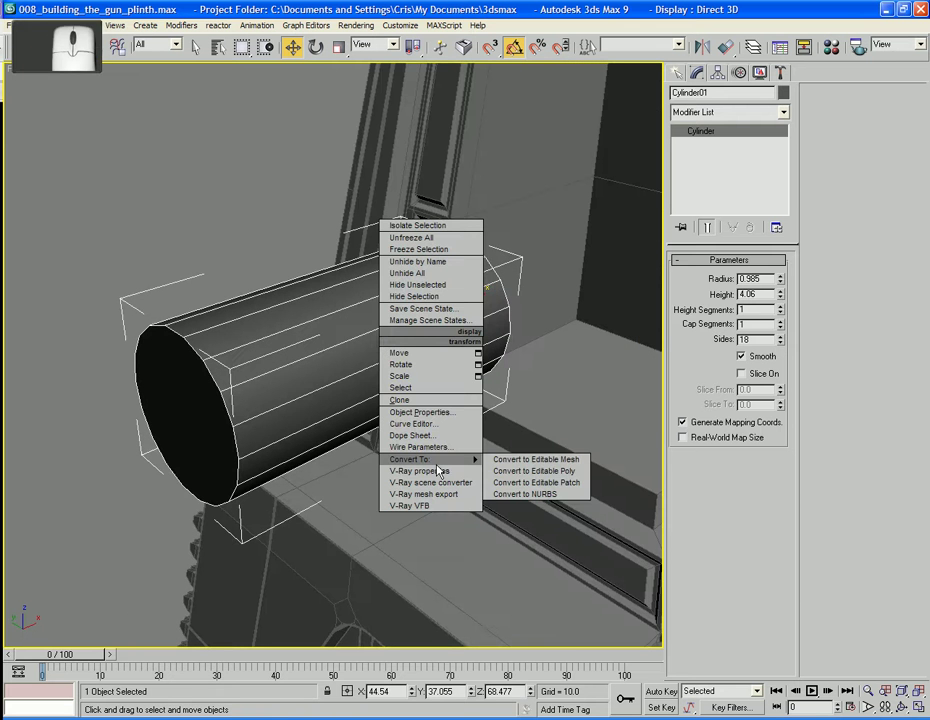
pyautogui.click(520, 470)
# - Rename the cylinder object as Gauss_Cannon
pyautogui.click(731, 94)
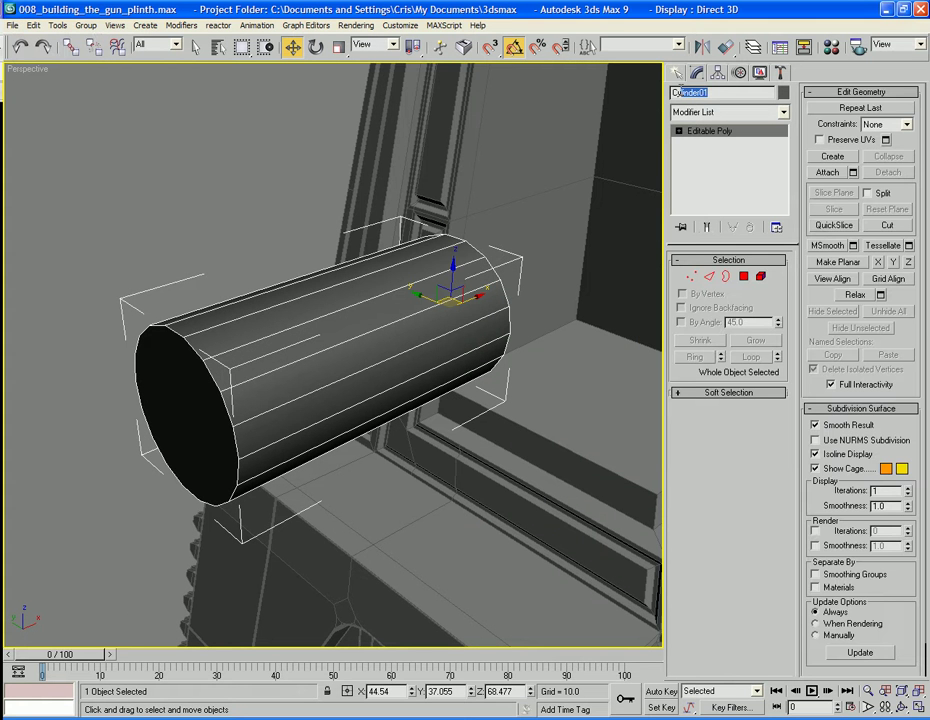
pyautogui.press('shift+Menu')
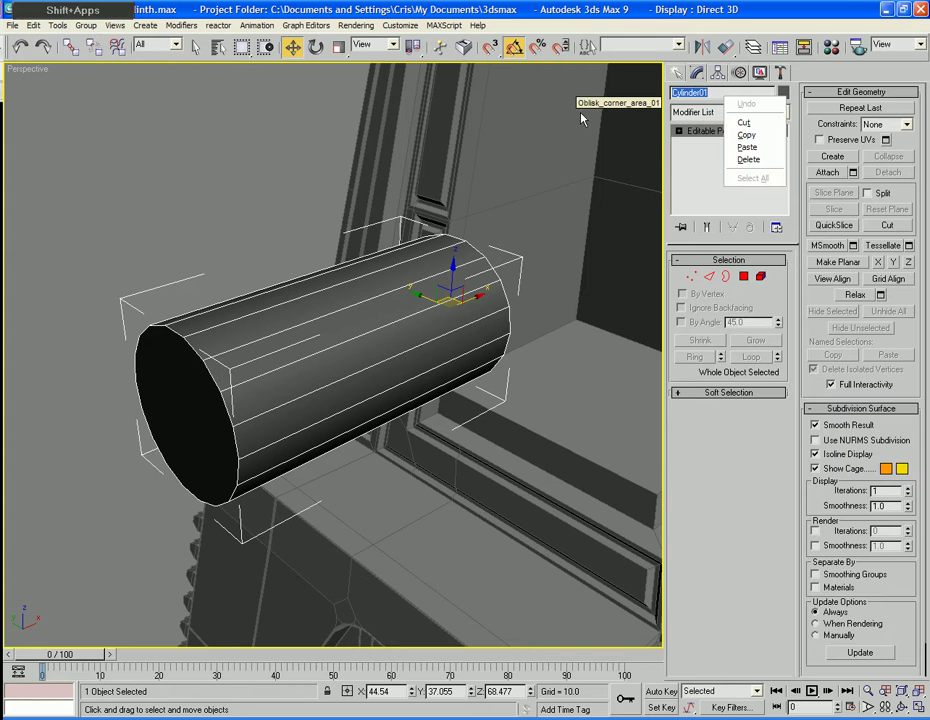
pyautogui.hotkey('shift', 'g')
pyautogui.press('Escape')
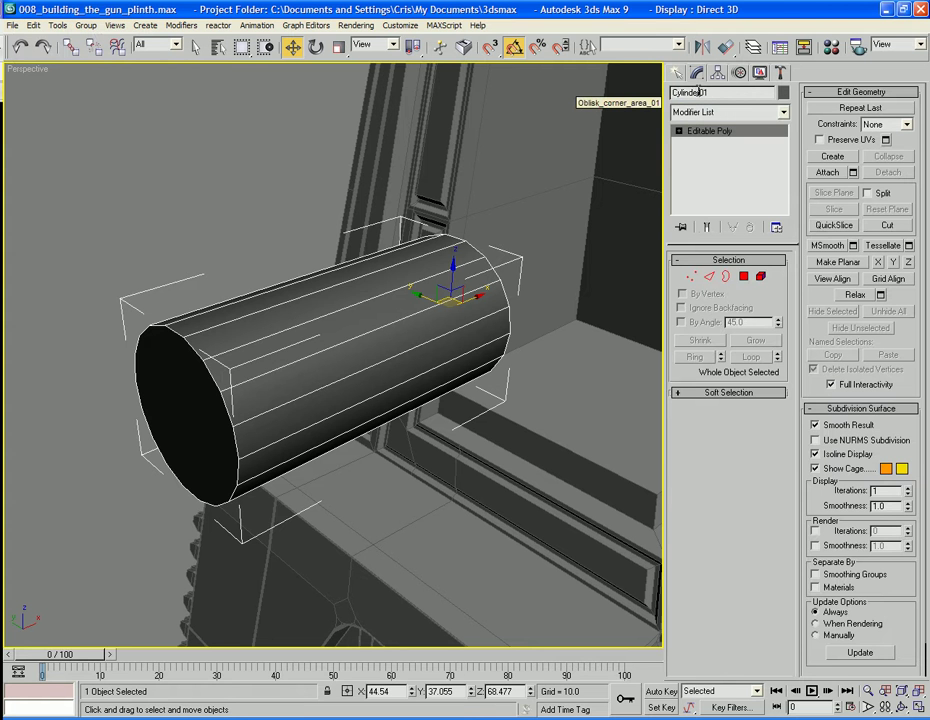
pyautogui.write('Gauss')
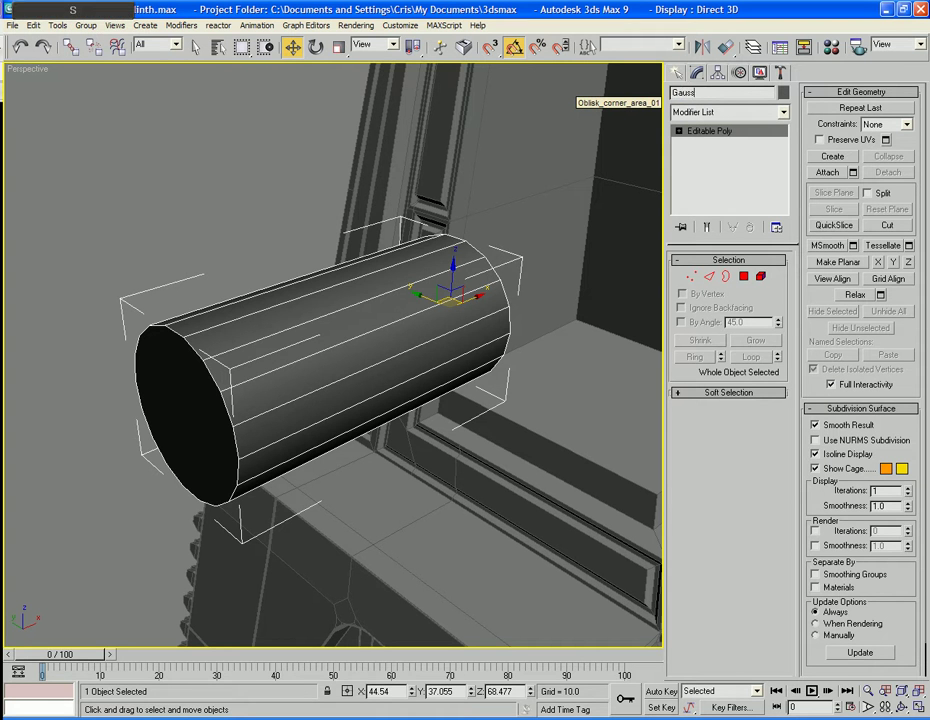
pyautogui.write('_Cannon')
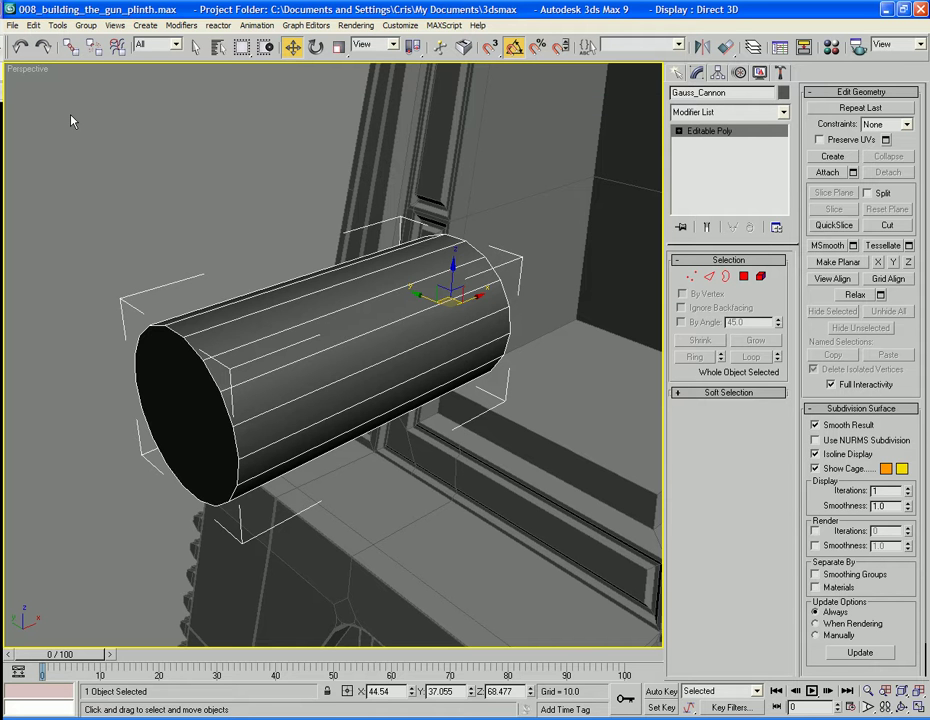
# - Select every other lengthwise side polygon around the Gauss_Cannon cylinder, and leave polygon editing
pyautogui.keyDown('alt'); pyautogui.moveTo(298, 255); pyautogui.dragTo(301, 276, button='middle'); pyautogui.keyUp('alt')
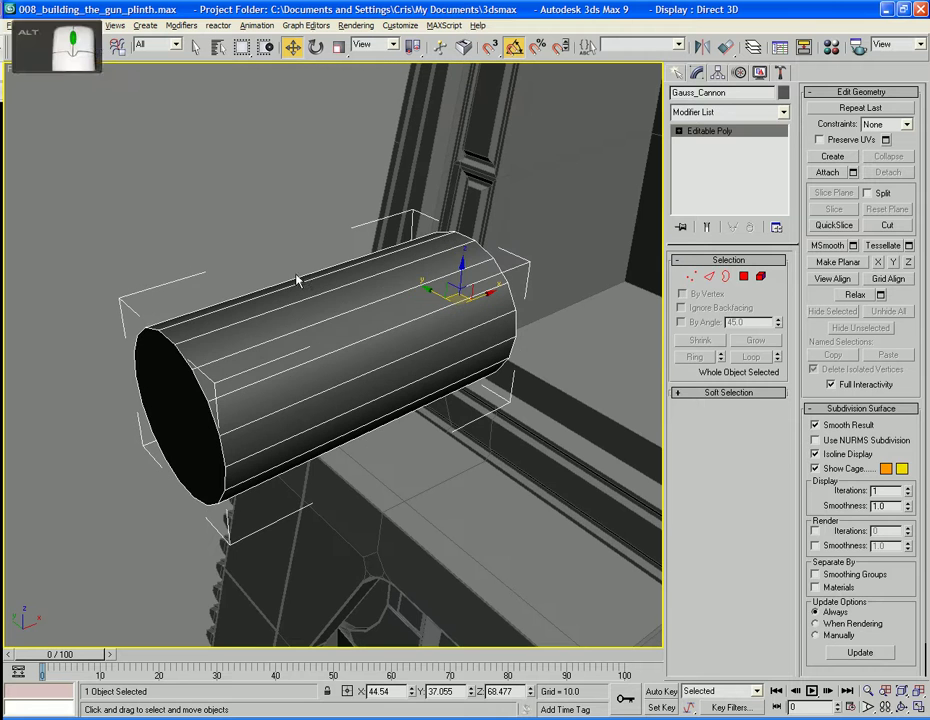
pyautogui.click(745, 276)
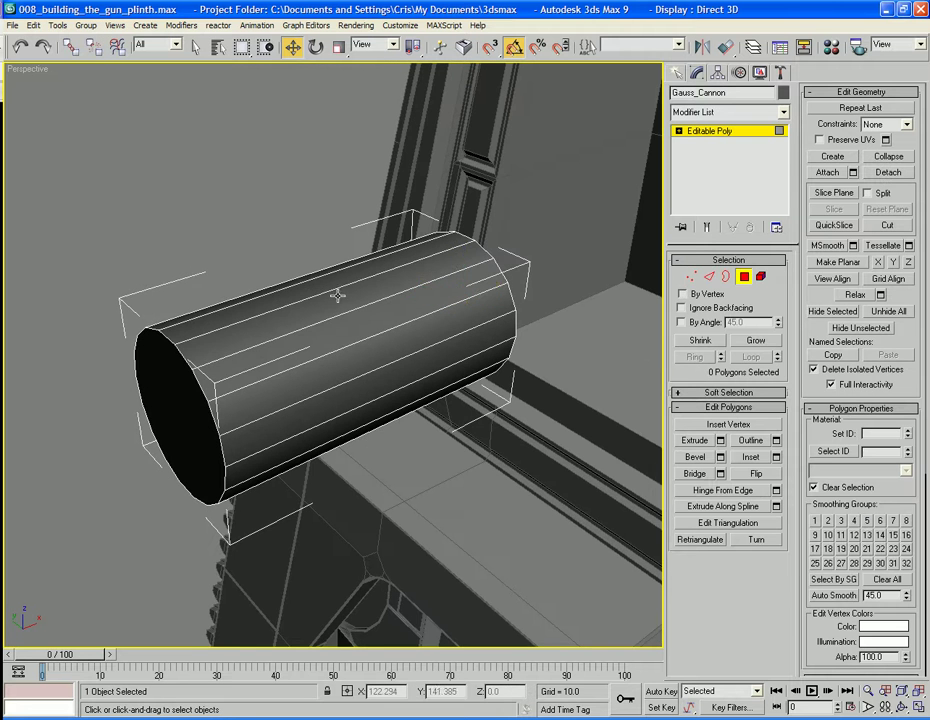
pyautogui.click(360, 272)
pyautogui.keyDown('ctrl'); pyautogui.click(365, 343); pyautogui.keyUp('ctrl')
pyautogui.keyDown('alt'); pyautogui.moveTo(365, 343); pyautogui.dragTo(404, 355, button='middle'); pyautogui.keyUp('alt')
pyautogui.keyDown('ctrl'); pyautogui.click(379, 382); pyautogui.keyUp('ctrl')
pyautogui.keyDown('ctrl'); pyautogui.click(366, 404); pyautogui.keyUp('ctrl')
pyautogui.keyDown('ctrl'); pyautogui.click(318, 353); pyautogui.keyUp('ctrl')
pyautogui.keyDown('ctrl'); pyautogui.click(368, 284); pyautogui.keyUp('ctrl')
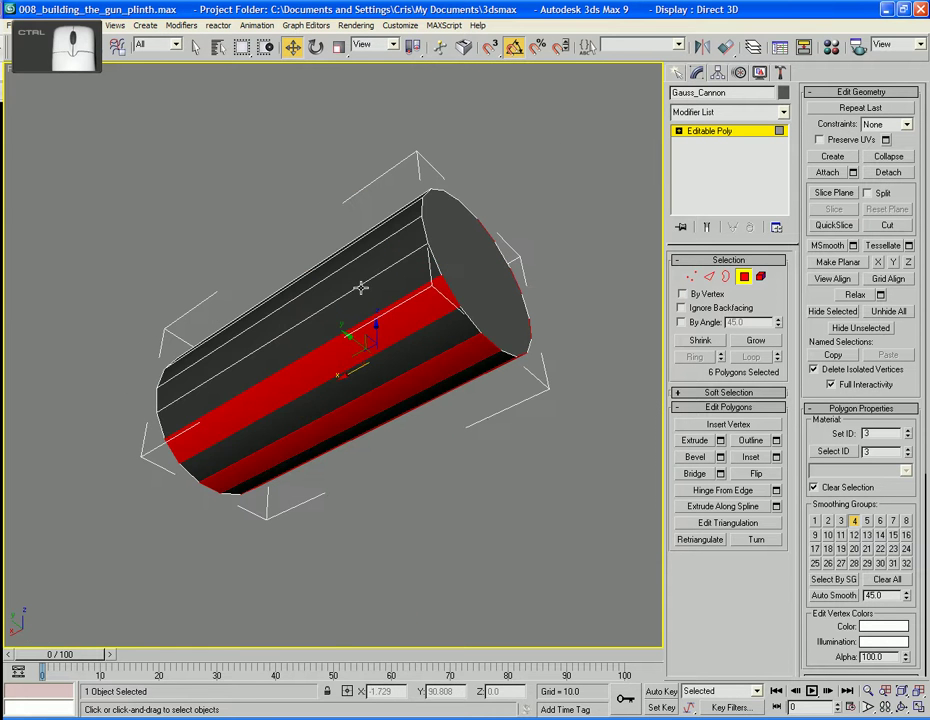
pyautogui.keyDown('ctrl'); pyautogui.click(380, 187); pyautogui.keyUp('ctrl')
pyautogui.keyDown('alt'); pyautogui.moveTo(380, 187); pyautogui.dragTo(381, 363, button='middle'); pyautogui.keyUp('alt')
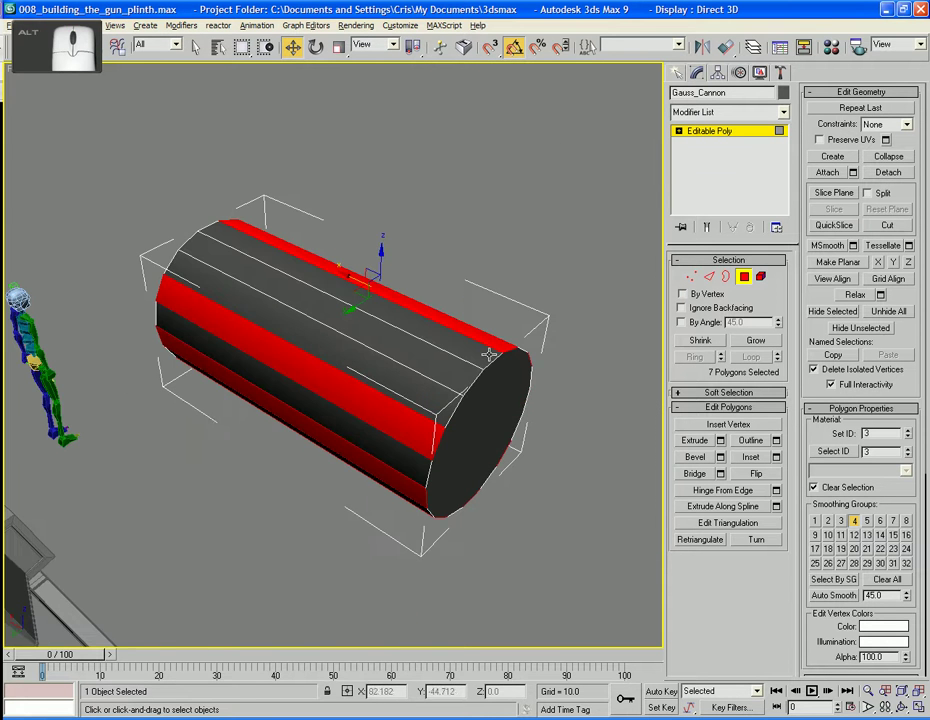
pyautogui.keyDown('ctrl'); pyautogui.click(470, 374); pyautogui.keyUp('ctrl')
pyautogui.keyDown('alt'); pyautogui.moveTo(470, 374); pyautogui.dragTo(338, 371, button='middle'); pyautogui.keyUp('alt')
pyautogui.keyDown('ctrl'); pyautogui.click(338, 371); pyautogui.keyUp('ctrl')
pyautogui.keyDown('ctrl'); pyautogui.click(502, 357); pyautogui.keyUp('ctrl')
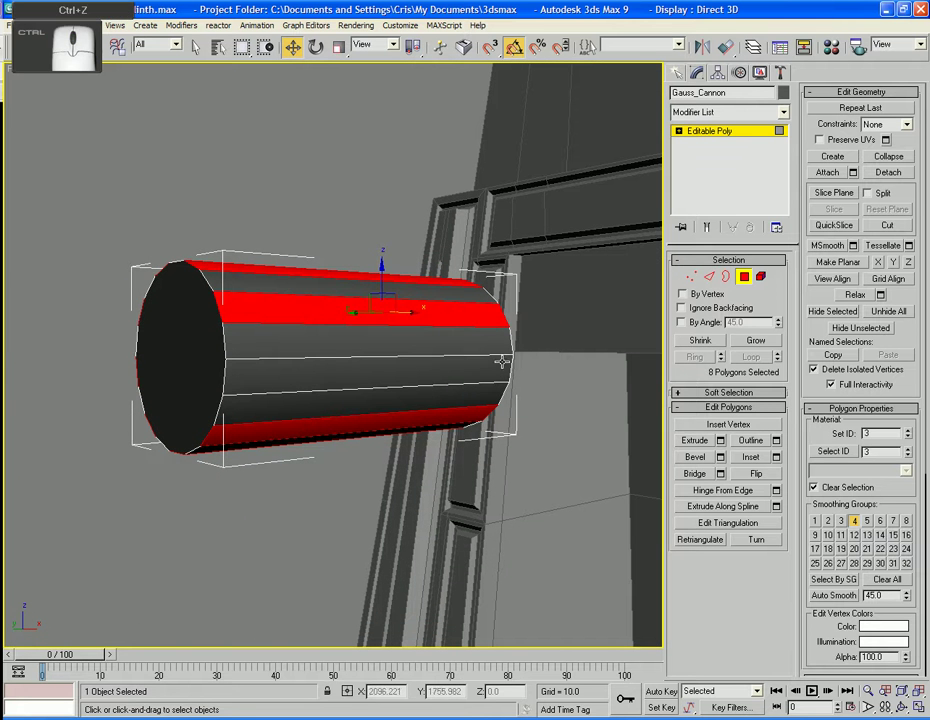
pyautogui.keyDown('ctrl'); pyautogui.click(434, 390); pyautogui.keyUp('ctrl')
pyautogui.keyDown('alt'); pyautogui.moveTo(434, 390); pyautogui.dragTo(368, 344, button='middle'); pyautogui.keyUp('alt')
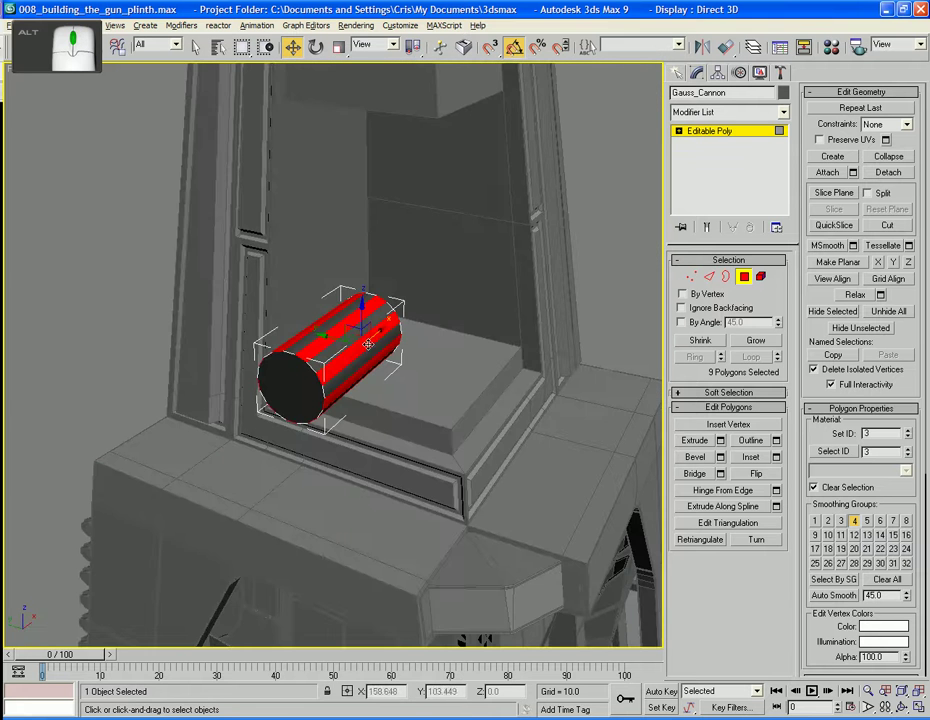
pyautogui.click(744, 277)
pyautogui.keyDown('alt'); pyautogui.moveTo(520, 336); pyautogui.dragTo(496, 354, button='middle'); pyautogui.keyUp('alt')
pyautogui.scroll(2, 461, 347)
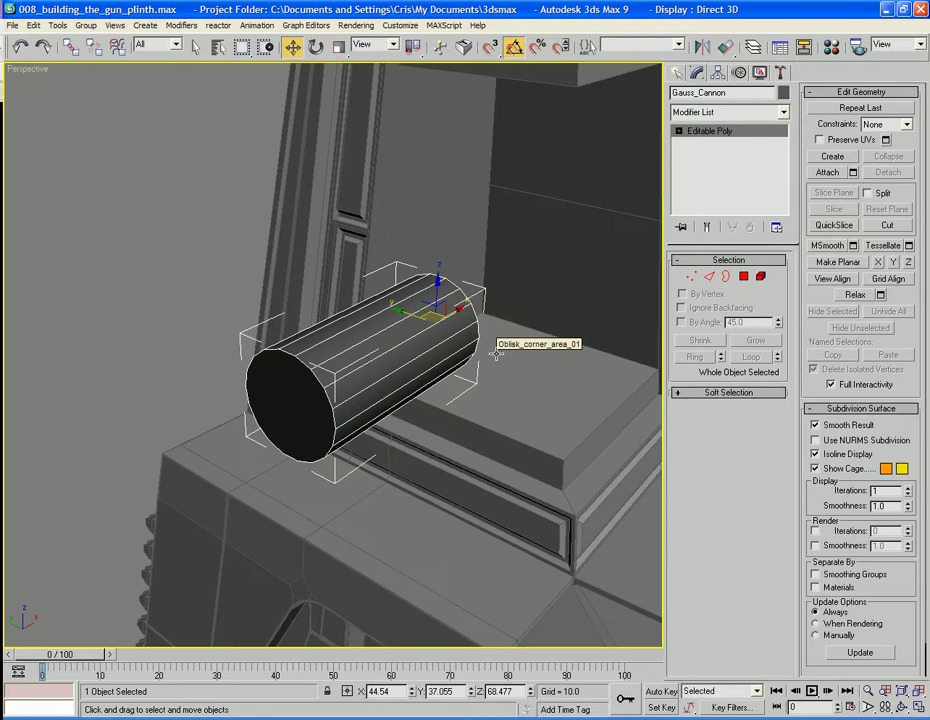
# - Select the cylinder's front cap polygon and activate Bevel for it
pyautogui.click(744, 277)
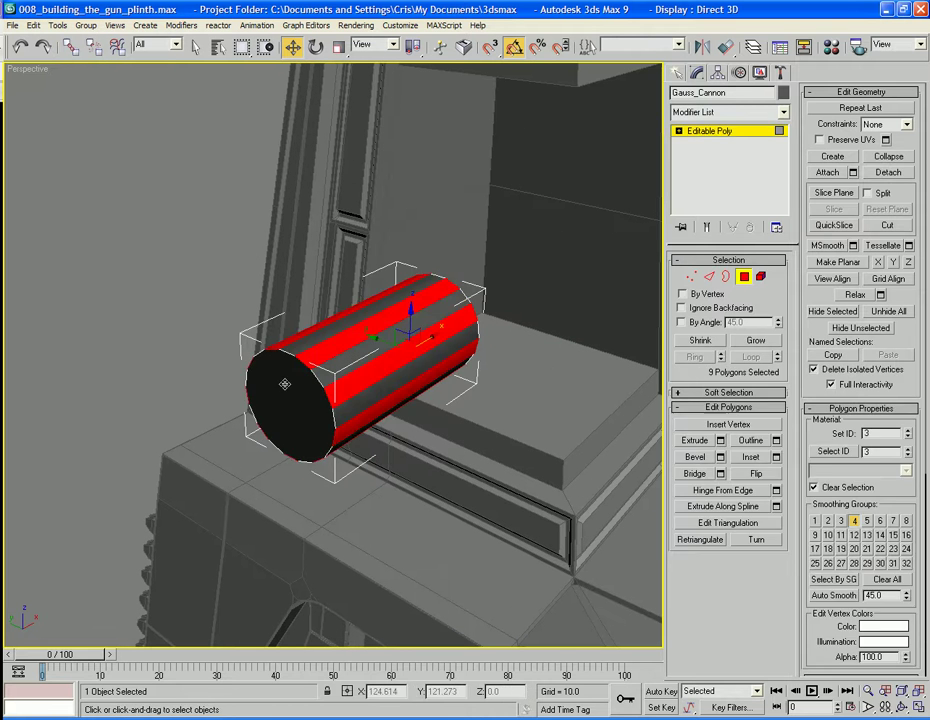
pyautogui.click(284, 384)
pyautogui.click(704, 459)
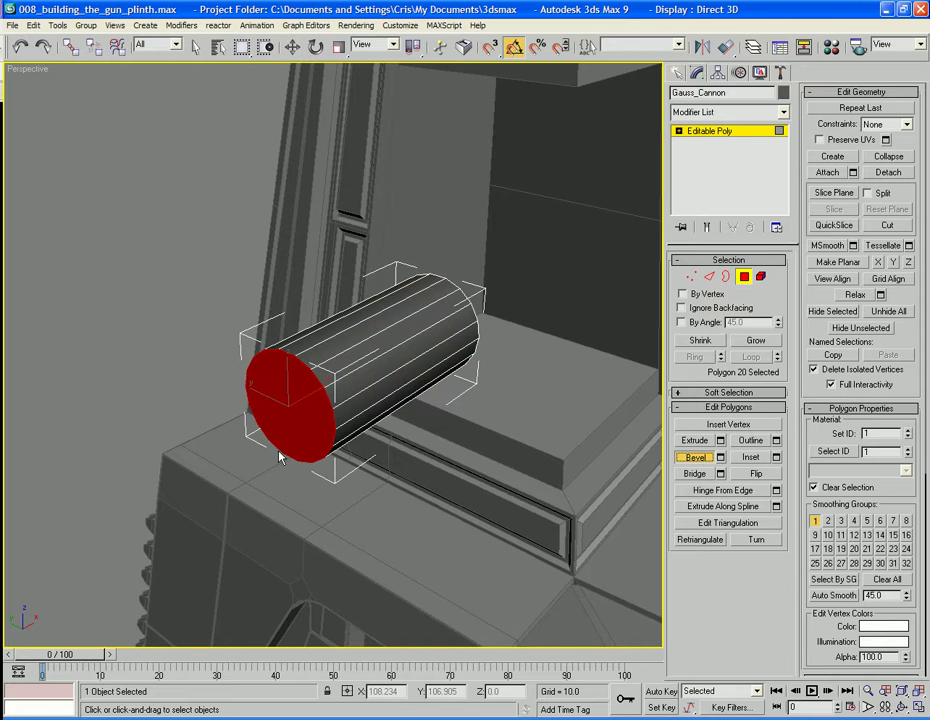
# - Try flaring the front cap outward with freehand bevels, and undo them
pyautogui.moveTo(298, 414); pyautogui.dragTo(301, 407)
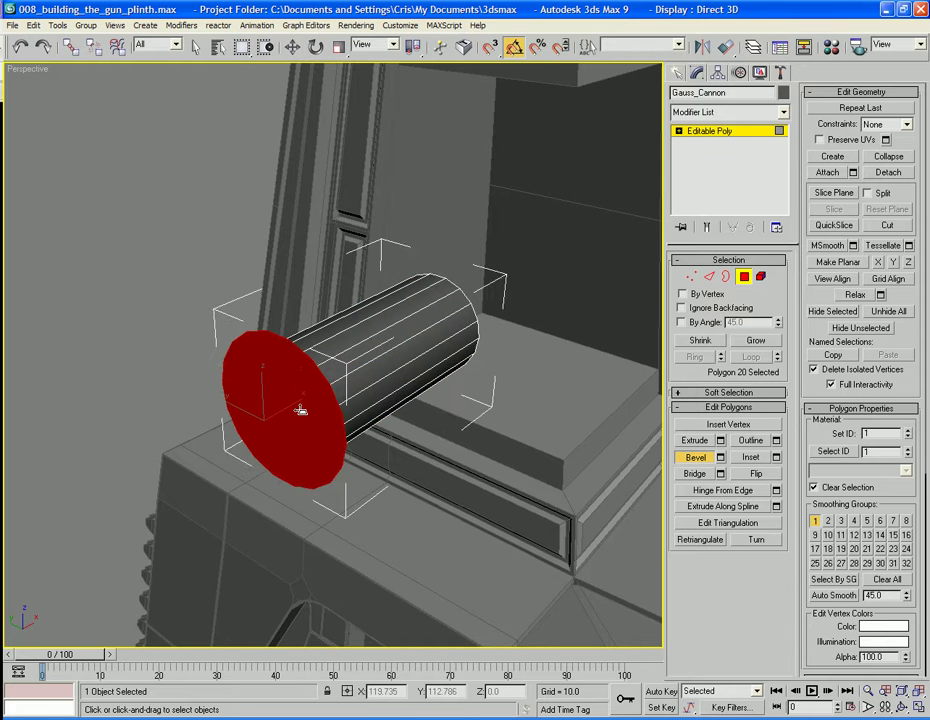
pyautogui.hotkey('ctrl', 'z')
pyautogui.keyDown('alt'); pyautogui.moveTo(353, 482); pyautogui.dragTo(349, 432, button='middle'); pyautogui.keyUp('alt')
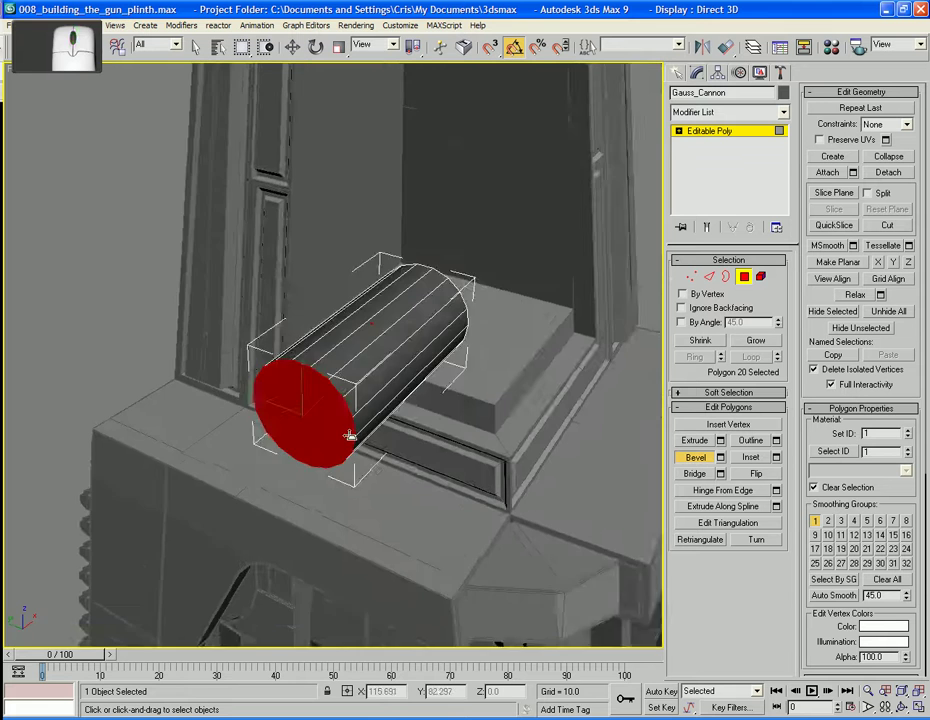
pyautogui.scroll(4, 345, 432)
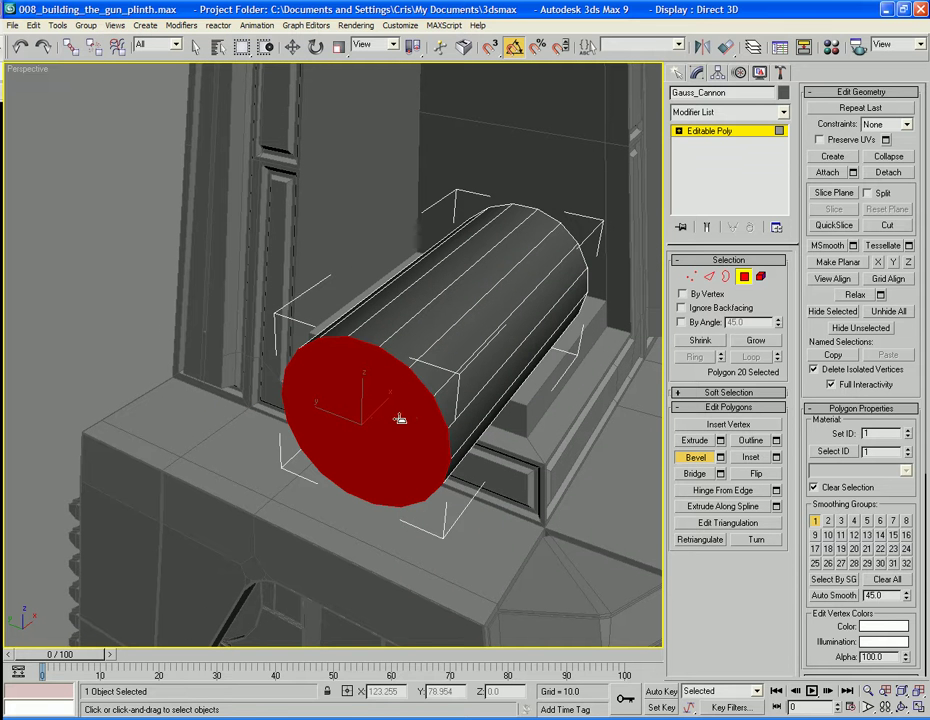
pyautogui.moveTo(399, 418); pyautogui.dragTo(398, 418)
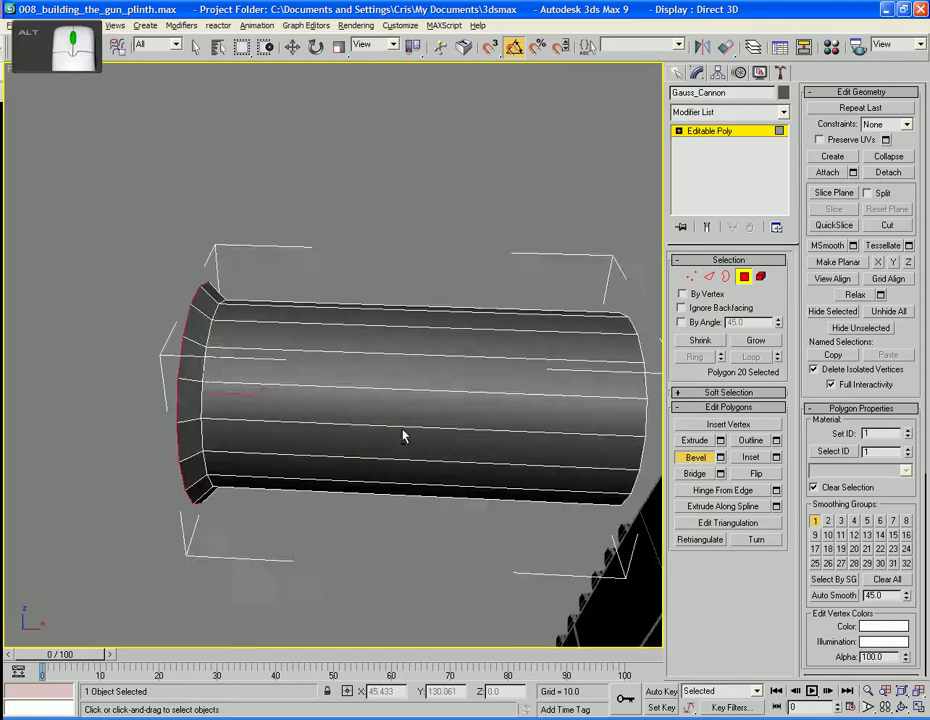
pyautogui.keyDown('alt'); pyautogui.moveTo(405, 436); pyautogui.dragTo(581, 513, button='middle'); pyautogui.keyUp('alt')
pyautogui.hotkey('ctrl', 'z')
# - Bevel the selected front cap by group with a height of 0.05 and an outline amount of 0.05
pyautogui.click(720, 457)
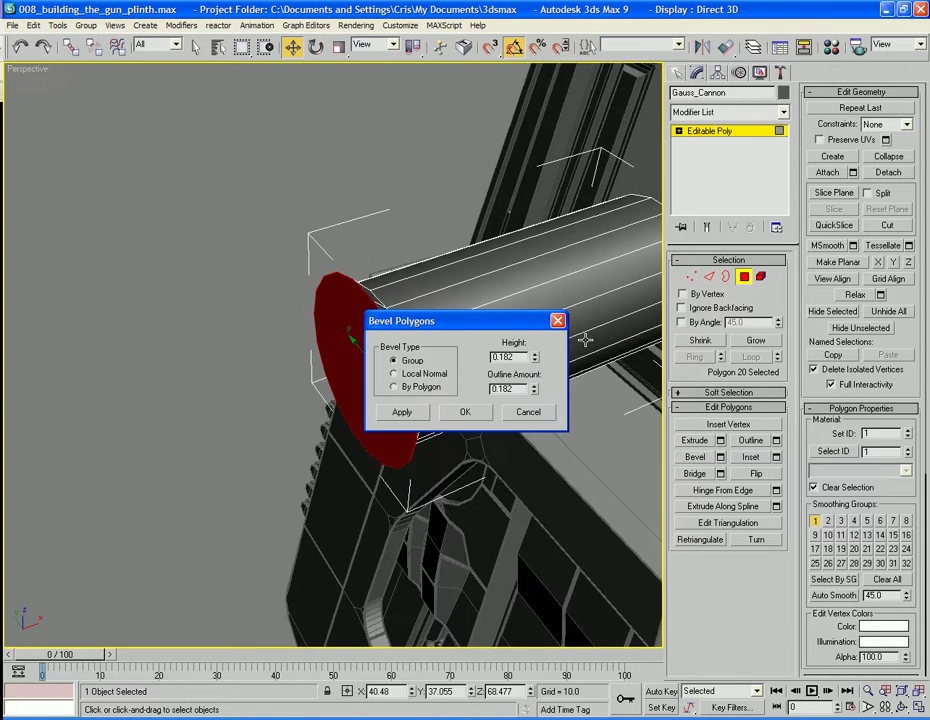
pyautogui.write('0.5')
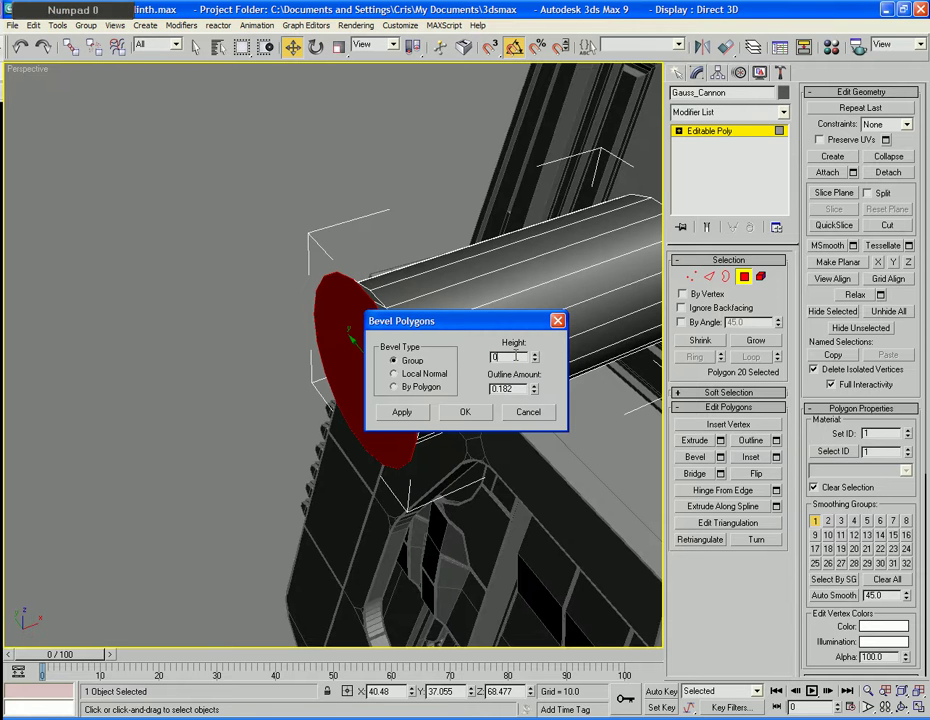
pyautogui.press('Tab')
pyautogui.write('0.5')
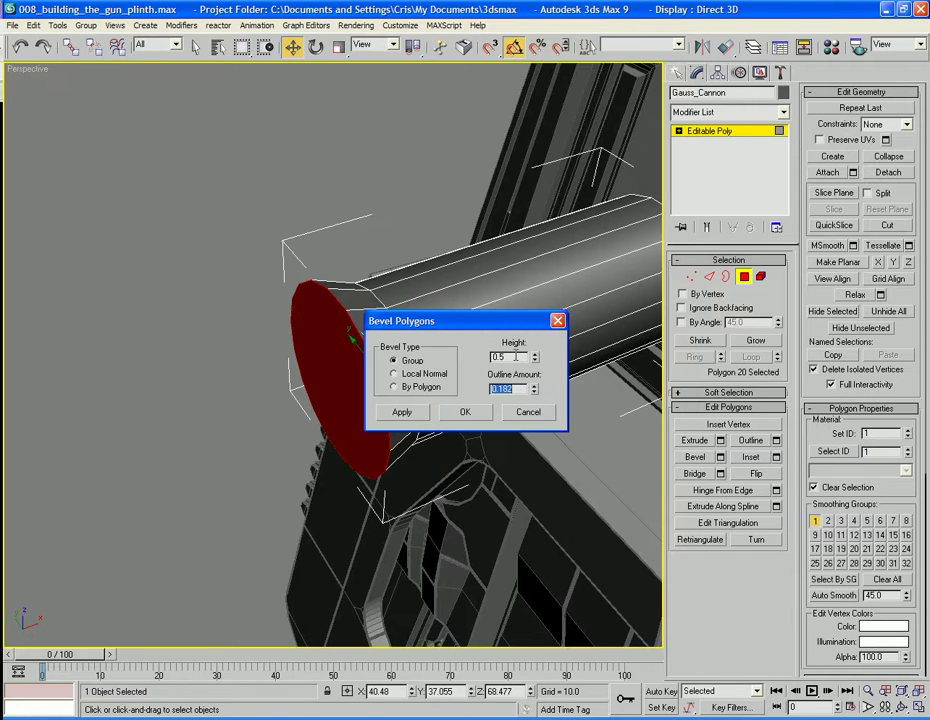
pyautogui.press('Tab')
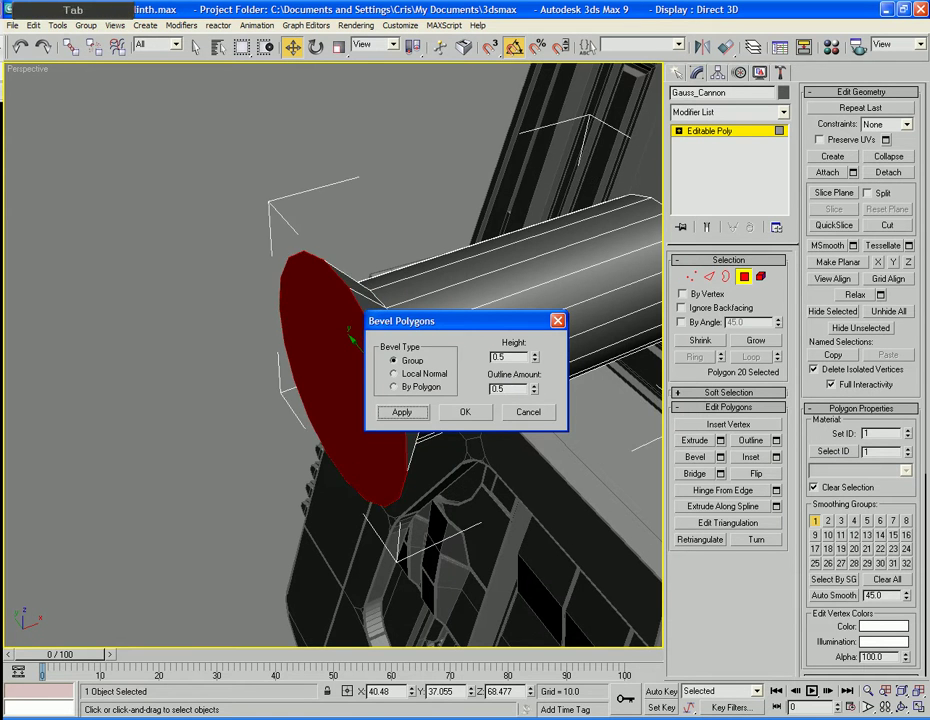
pyautogui.click(512, 357)
pyautogui.write('0.05')
pyautogui.press('Tab')
pyautogui.write('0.05')
pyautogui.press('Tab')
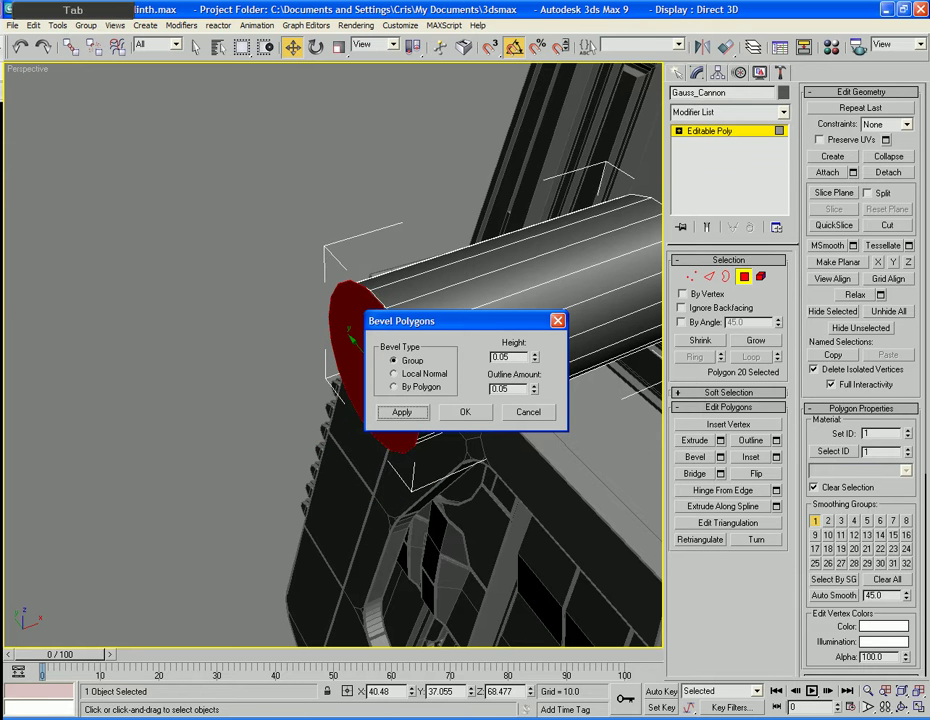
pyautogui.click(486, 413)
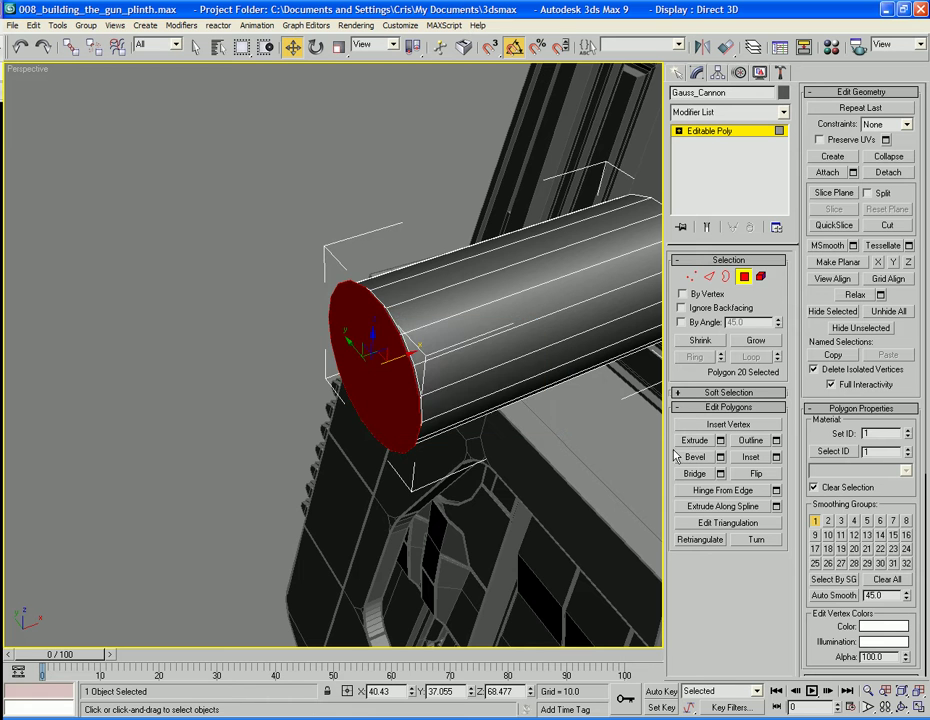
# - Bevel the front cap again with a height of 0.0 and an outline amount of 0.29
pyautogui.click(720, 456)
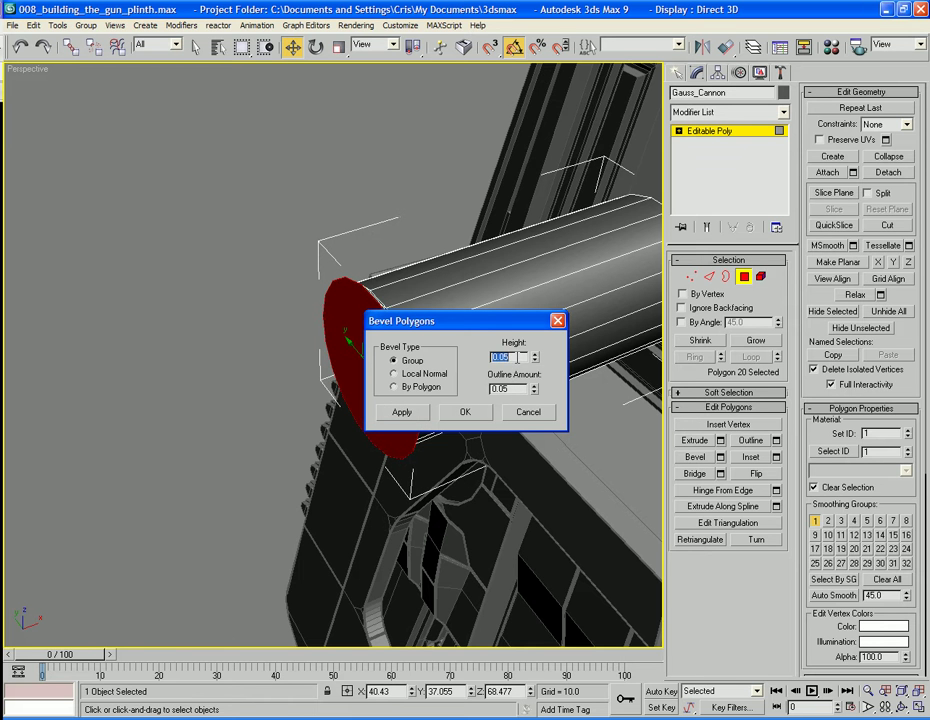
pyautogui.write('0.0')
pyautogui.press('Tab')
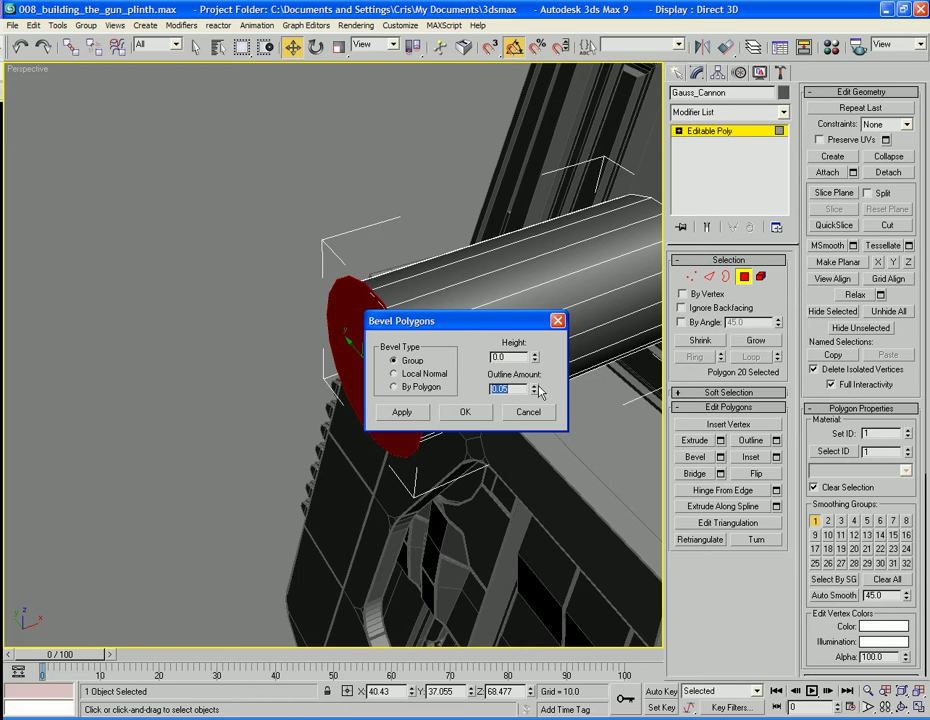
pyautogui.moveTo(535, 391); pyautogui.dragTo(530, 397)
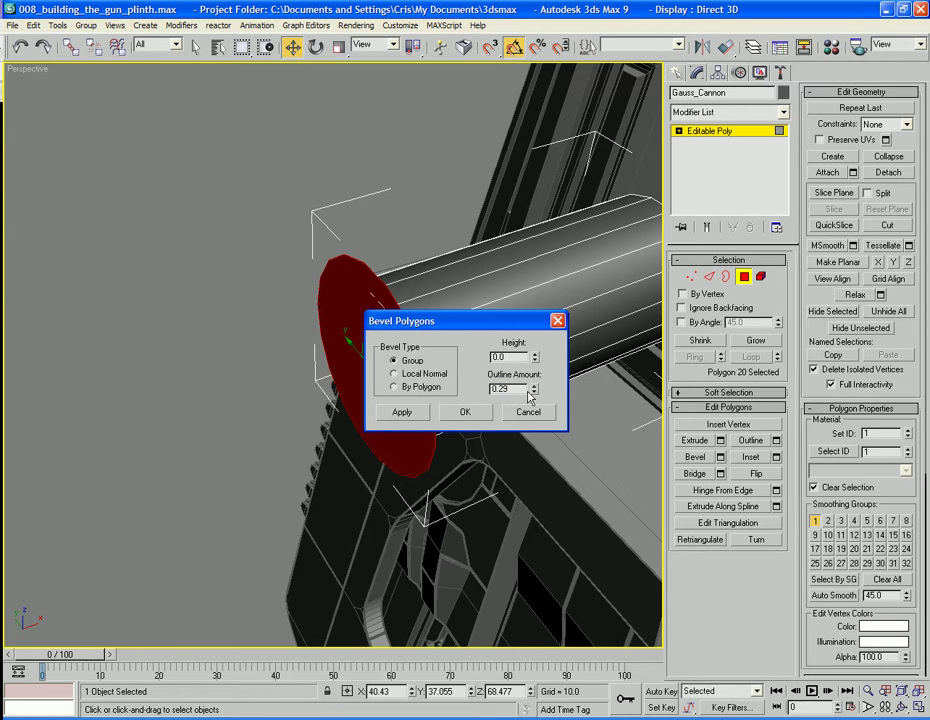
pyautogui.click(479, 415)
# - Extrude the widened front cap forward freehand into a thicker muzzle section about half as long as the cannon's barrel
pyautogui.moveTo(470, 400)
pyautogui.keyDown('alt'); pyautogui.mouseDown(button='middle')
pyautogui.moveTo(400, 385)
pyautogui.moveTo(394, 401)
pyautogui.moveTo(417, 378)
pyautogui.moveTo(455, 395)
pyautogui.mouseUp(button='middle'); pyautogui.keyUp('alt')
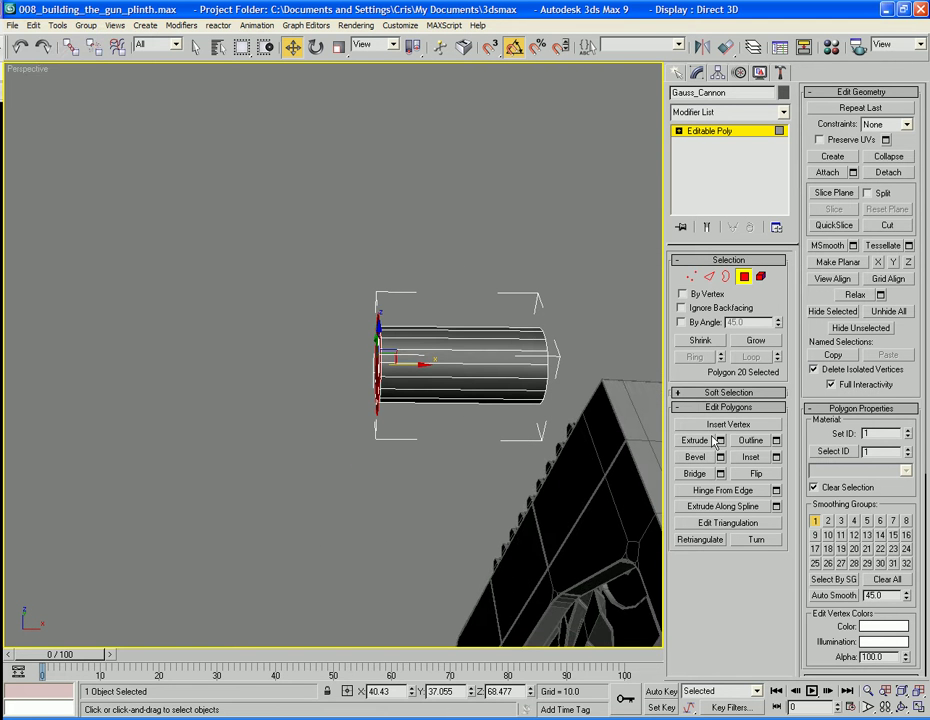
pyautogui.keyDown('alt'); pyautogui.moveTo(364, 370); pyautogui.dragTo(425, 402, button='middle'); pyautogui.keyUp('alt')
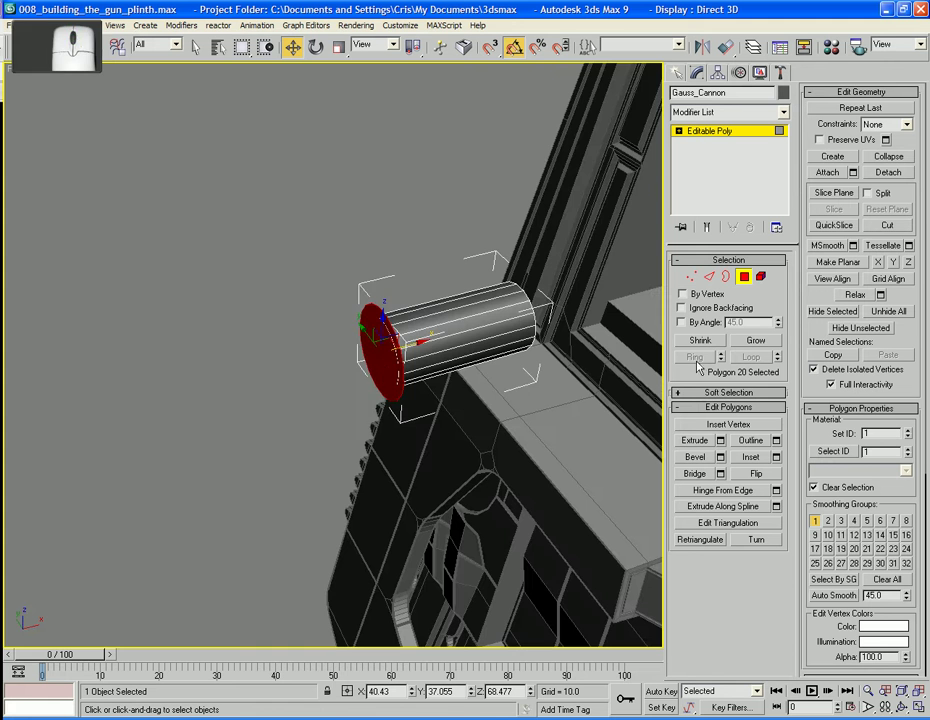
pyautogui.click(695, 440)
pyautogui.moveTo(394, 380); pyautogui.dragTo(397, 352)
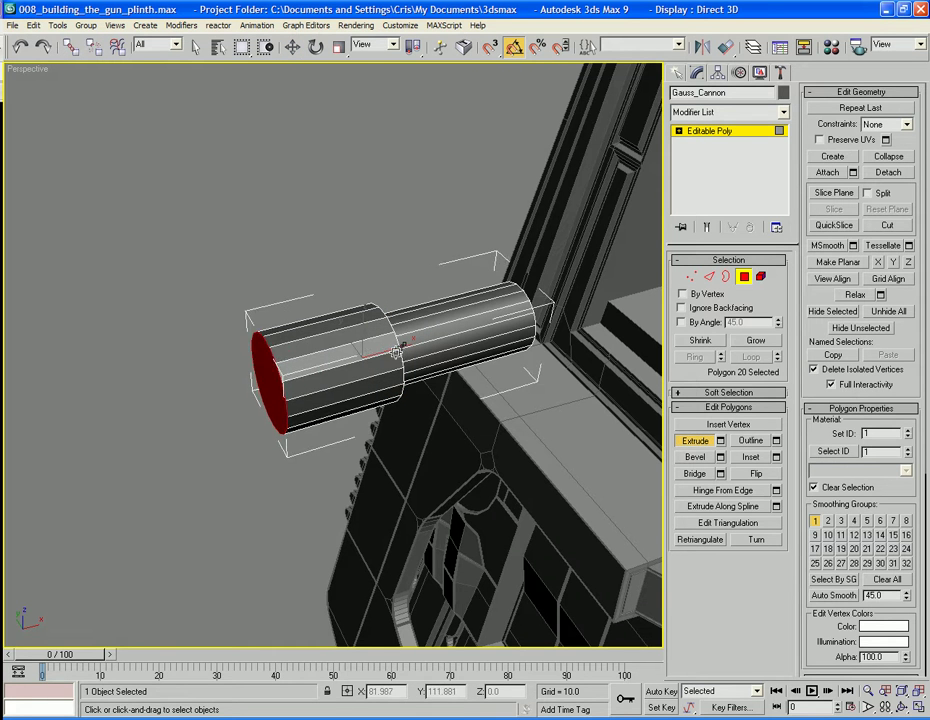
# - In the front view, QuickSlice the whole object diagonally through the thick muzzle section, from its upper front end to its lower rear
pyautogui.press('f')
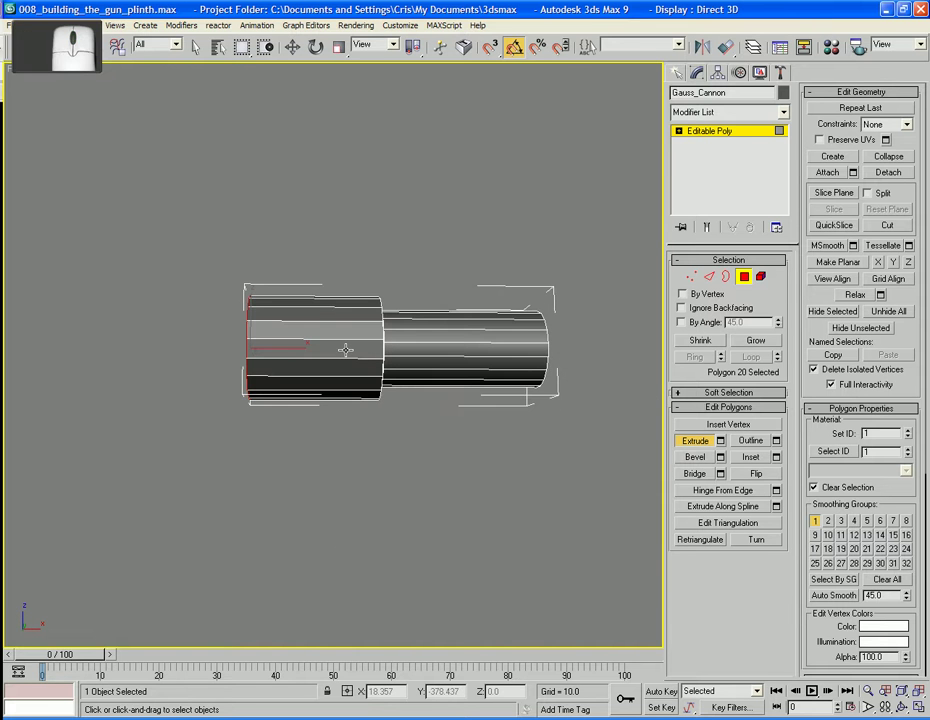
pyautogui.press('f')
pyautogui.moveTo(342, 476)
pyautogui.mouseDown(button='middle')
pyautogui.moveTo(391, 378)
pyautogui.moveTo(408, 364)
pyautogui.mouseUp(button='middle')
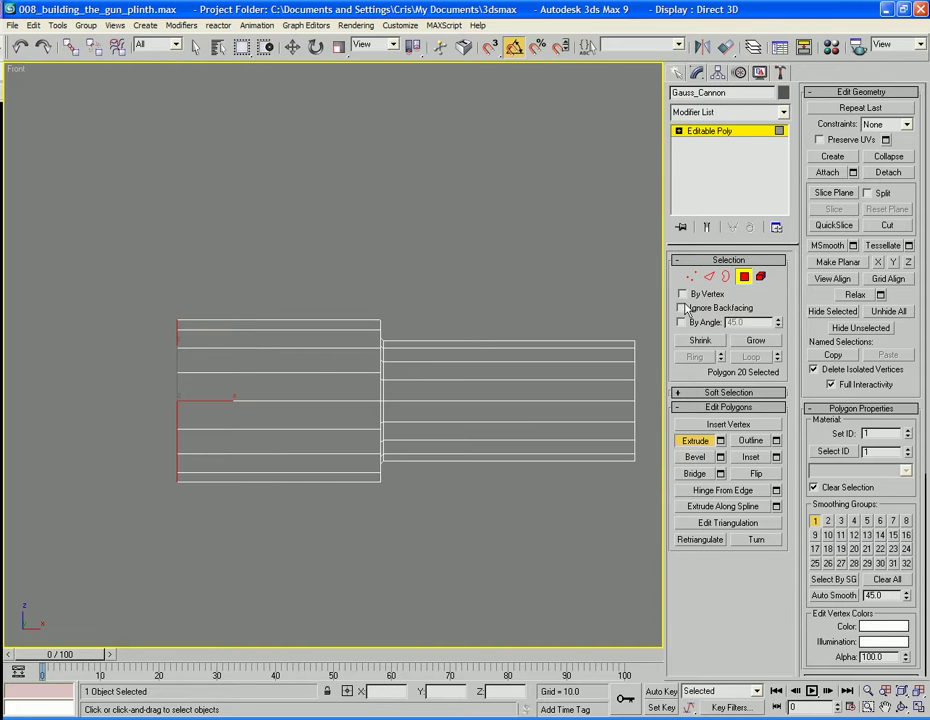
pyautogui.click(743, 277)
pyautogui.press('w')
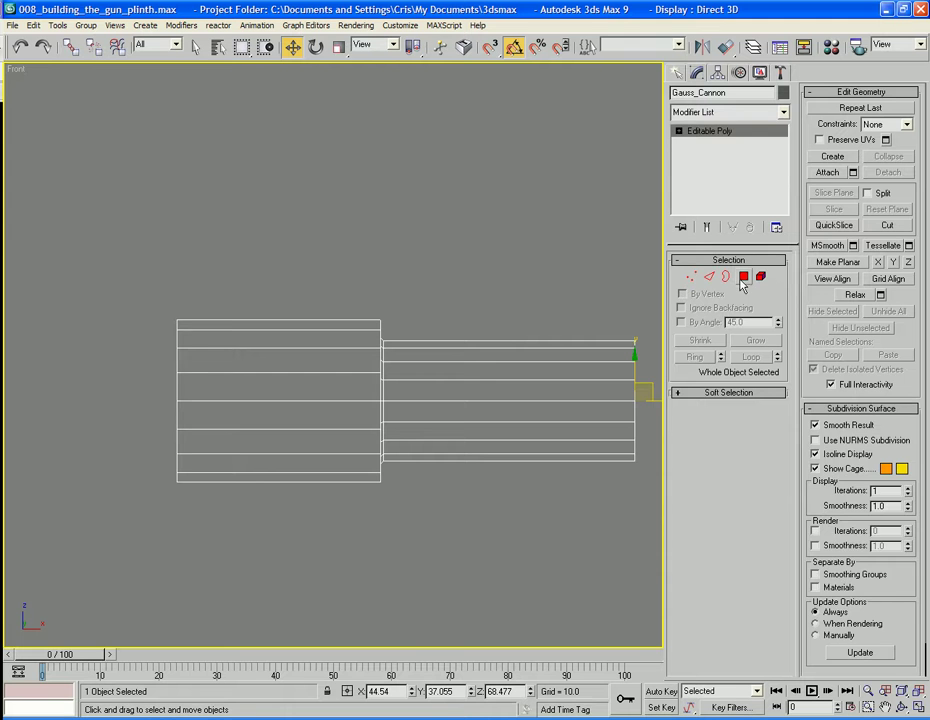
pyautogui.press('4')
pyautogui.moveTo(284, 572); pyautogui.dragTo(285, 572)
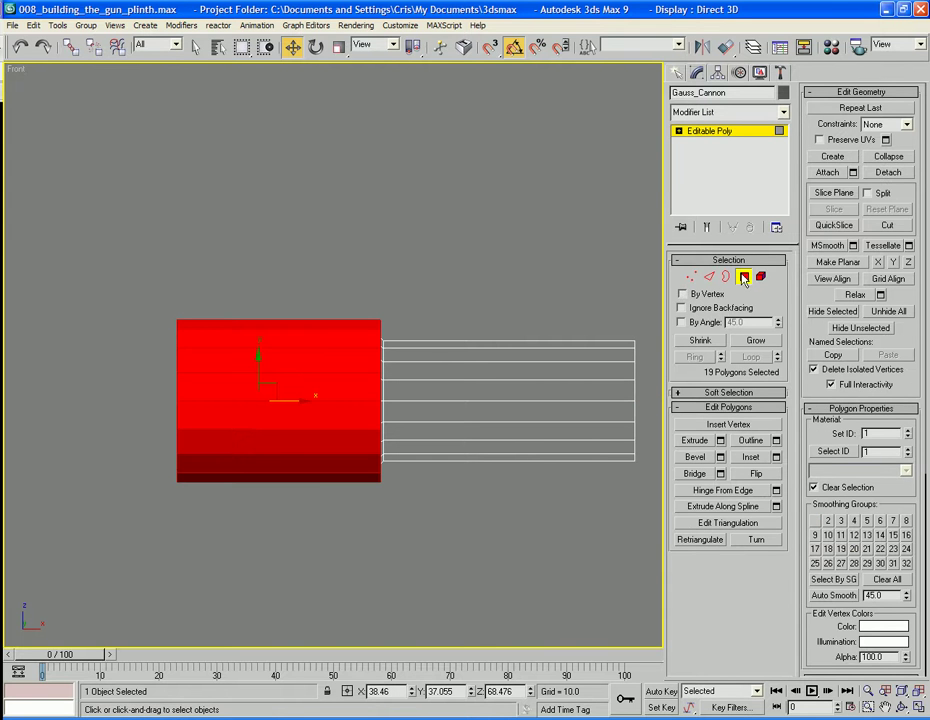
pyautogui.click(743, 277)
pyautogui.click(826, 227)
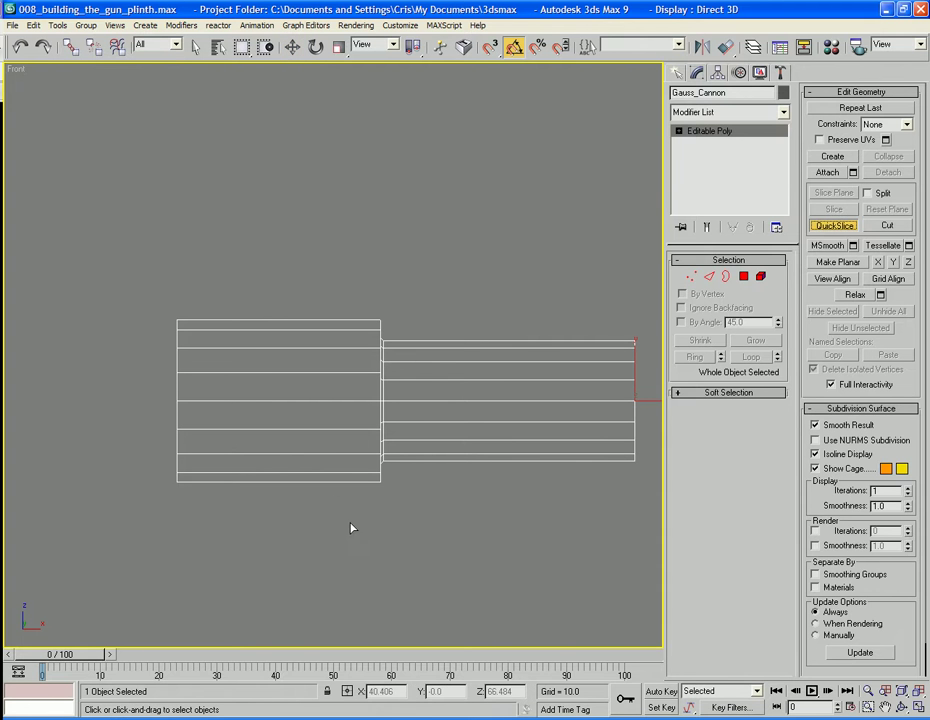
pyautogui.click(386, 527)
# - Delete the muzzle polygons in front of the diagonal slice
pyautogui.click(744, 276)
pyautogui.moveTo(123, 300); pyautogui.dragTo(186, 520)
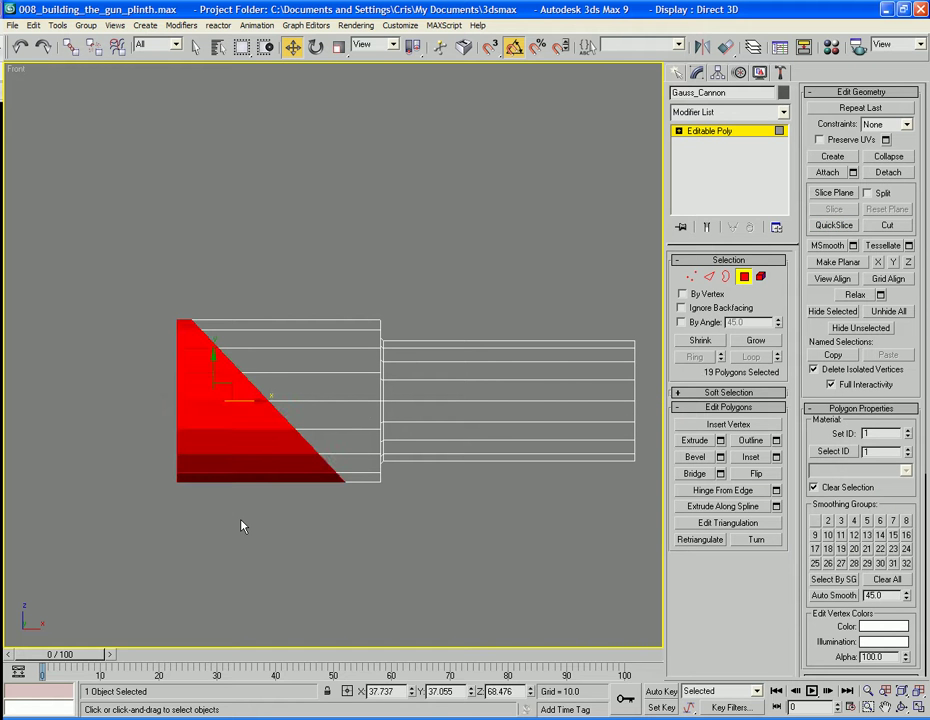
pyautogui.press('Delete')
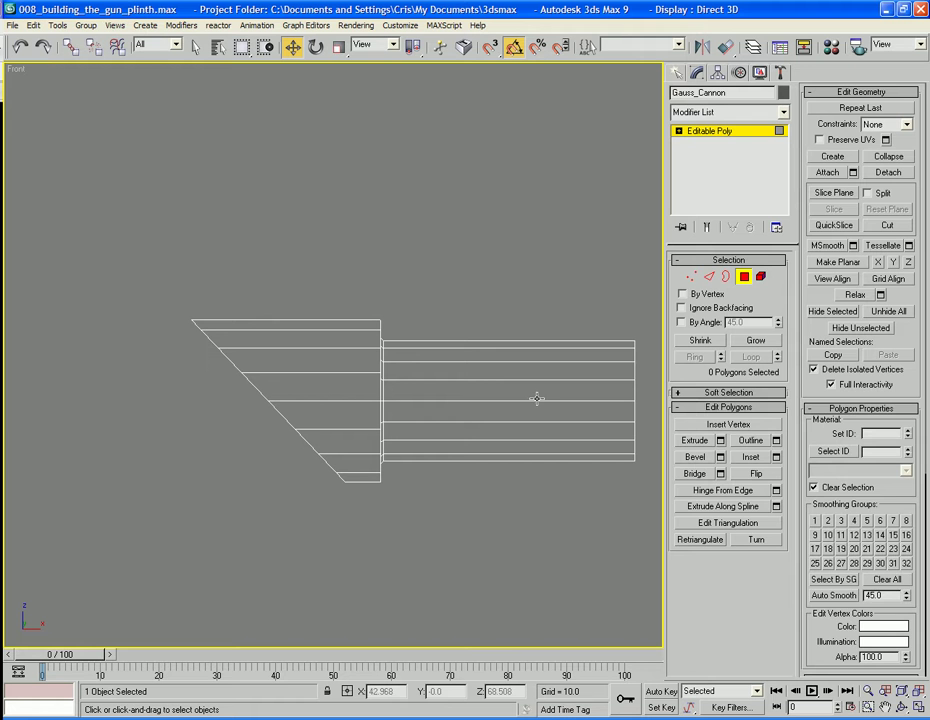
# - Cap the open border at the slanted muzzle end and select the new cap polygon
pyautogui.click(745, 278)
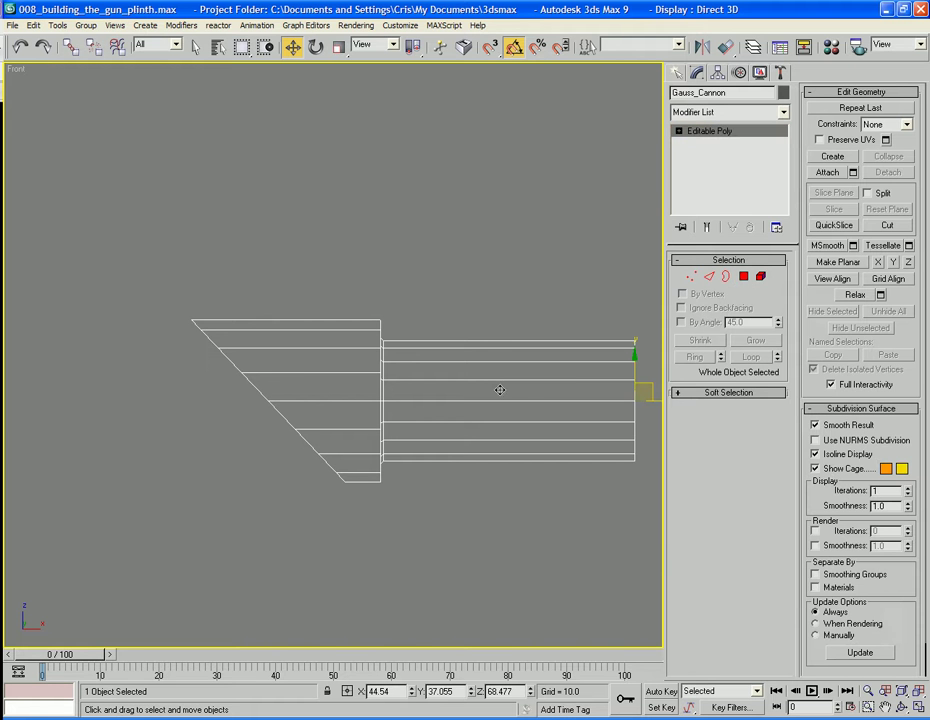
pyautogui.click(725, 277)
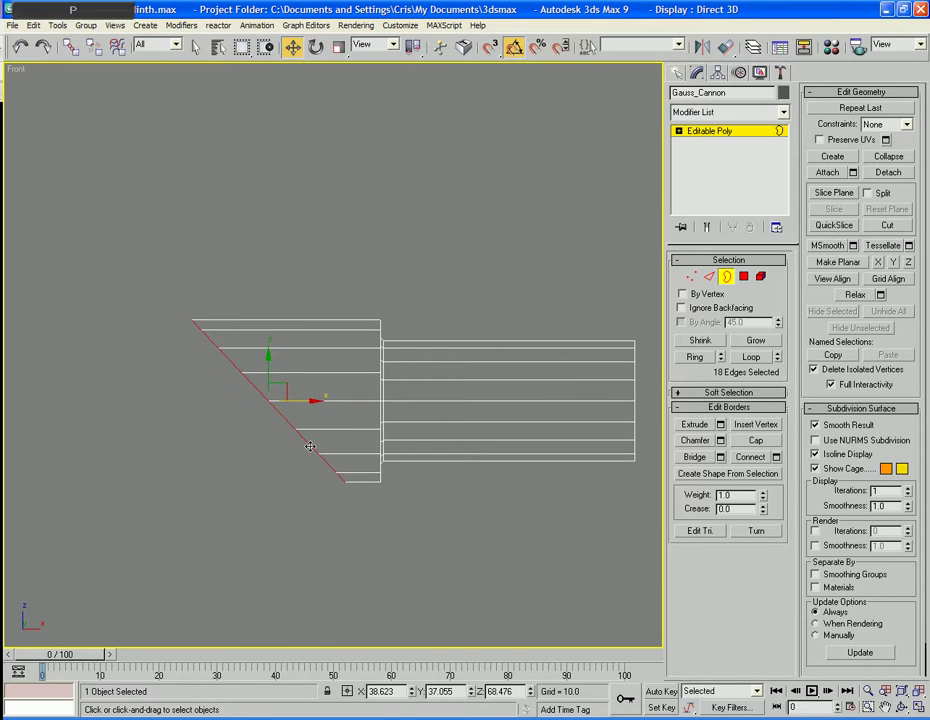
pyautogui.moveTo(307, 442)
pyautogui.keyDown('alt'); pyautogui.mouseDown(button='middle')
pyautogui.moveTo(276, 426)
pyautogui.moveTo(298, 444)
pyautogui.moveTo(314, 421)
pyautogui.mouseUp(button='middle'); pyautogui.keyUp('alt')
pyautogui.keyDown('alt'); pyautogui.moveTo(607, 452); pyautogui.dragTo(492, 443, button='middle'); pyautogui.keyUp('alt')
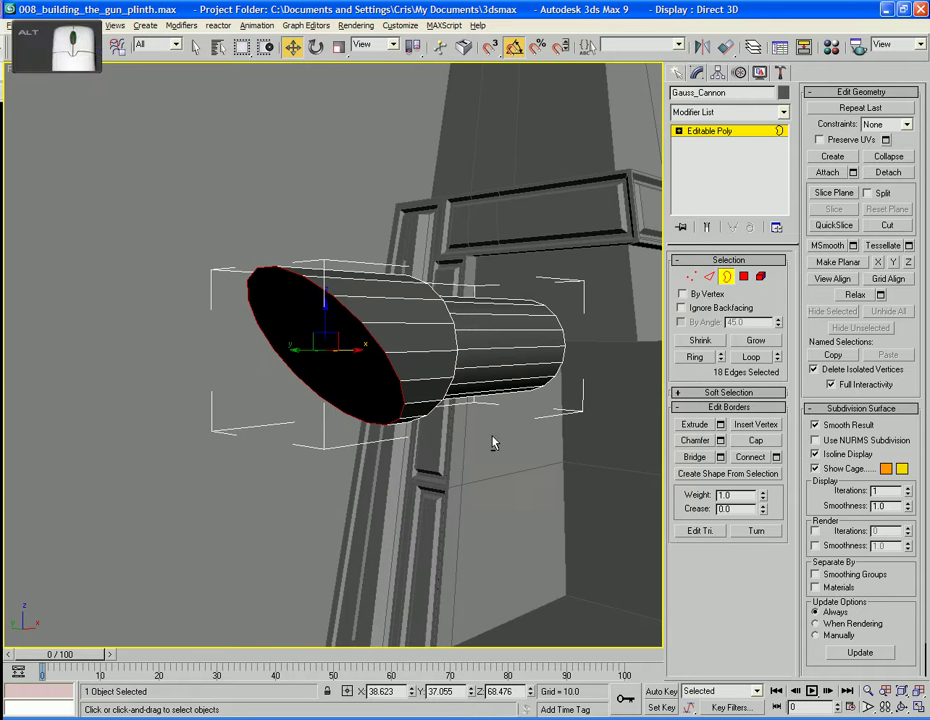
pyautogui.click(743, 276)
pyautogui.click(286, 357)
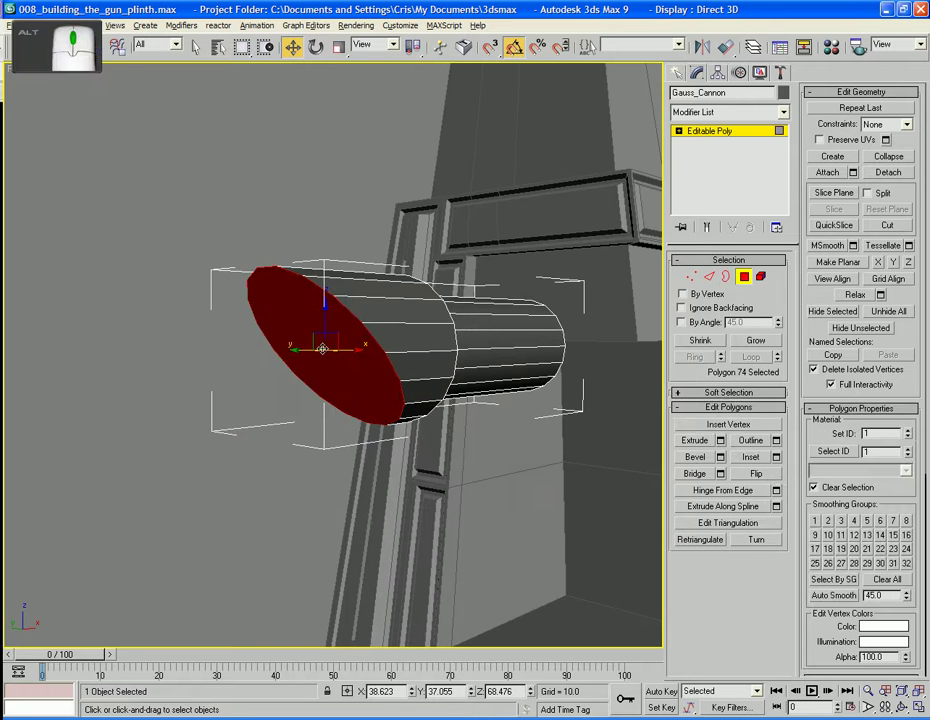
# - Try a freehand inset on the slanted cap polygon, and undo it
pyautogui.keyDown('alt'); pyautogui.moveTo(286, 357); pyautogui.dragTo(253, 250, button='middle'); pyautogui.keyUp('alt')
pyautogui.keyDown('alt'); pyautogui.moveTo(345, 352); pyautogui.dragTo(390, 372, button='middle'); pyautogui.keyUp('alt')
pyautogui.click(750, 457)
pyautogui.moveTo(390, 372); pyautogui.dragTo(391, 373)
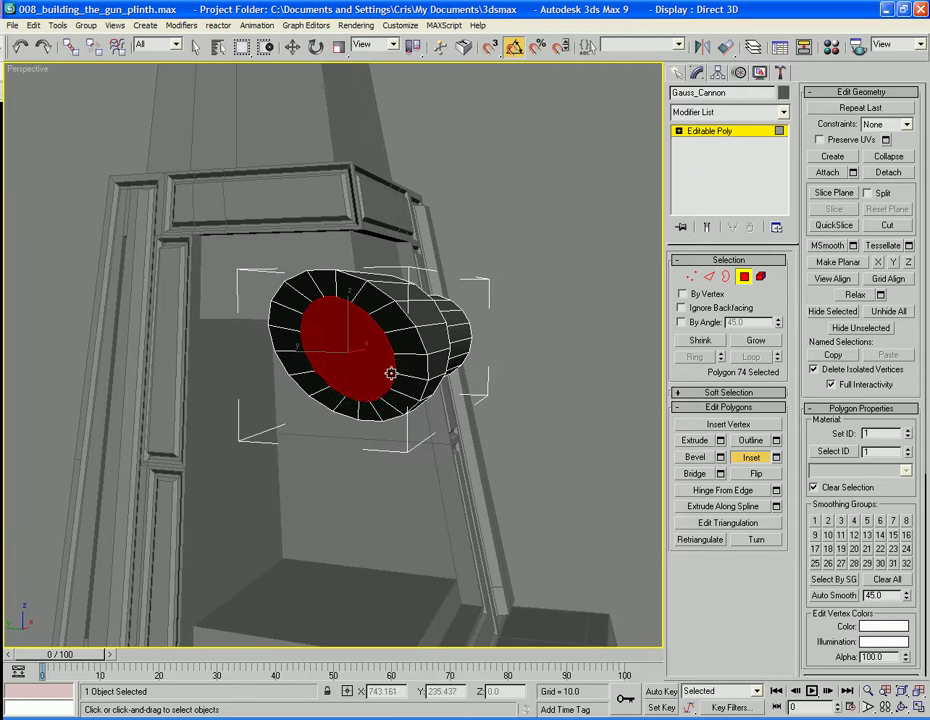
pyautogui.hotkey('ctrl', 'z')
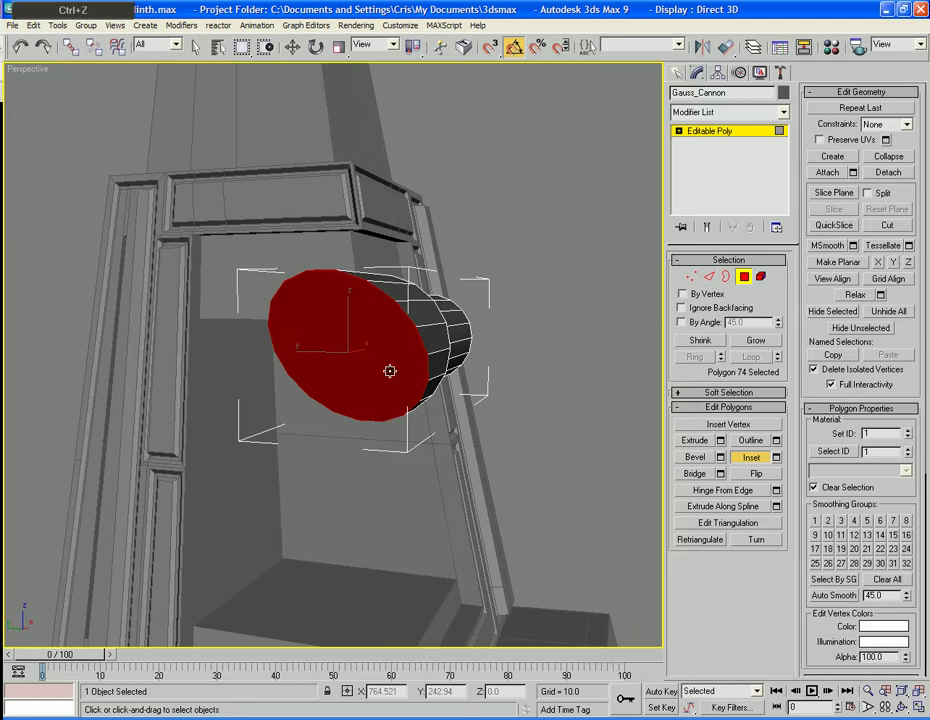
# - Inset the slanted cap polygon by group to leave a thin rim around the muzzle opening
pyautogui.click(776, 457)
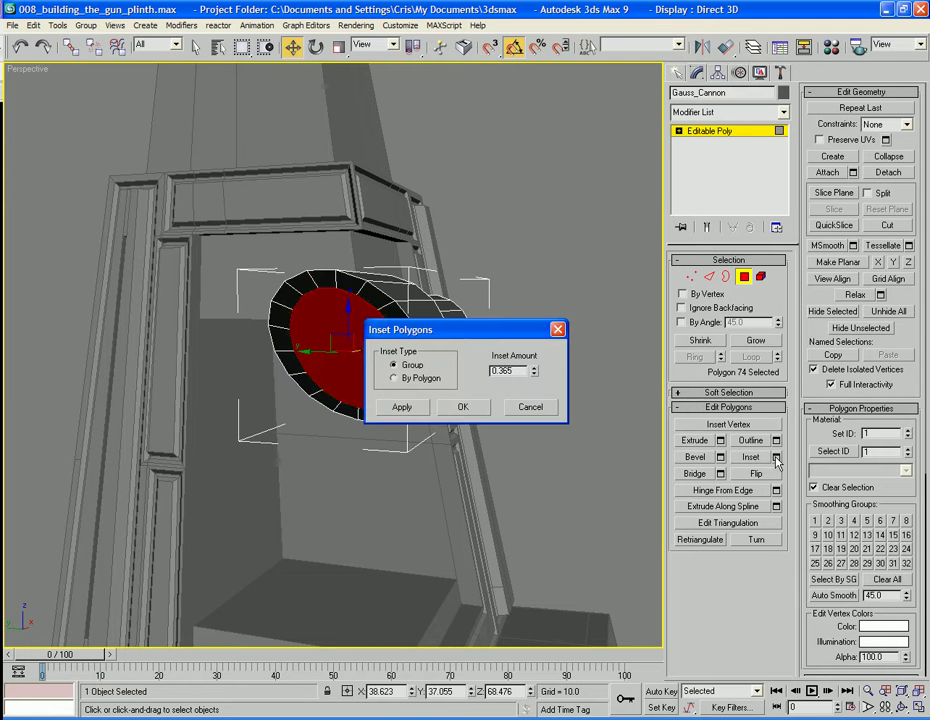
pyautogui.click(534, 374)
pyautogui.click(463, 407)
# - Extrude the inset muzzle polygon by group with an extrusion height of 0.0
pyautogui.keyDown('alt'); pyautogui.moveTo(463, 407); pyautogui.dragTo(457, 360, button='middle'); pyautogui.keyUp('alt')
pyautogui.click(720, 440)
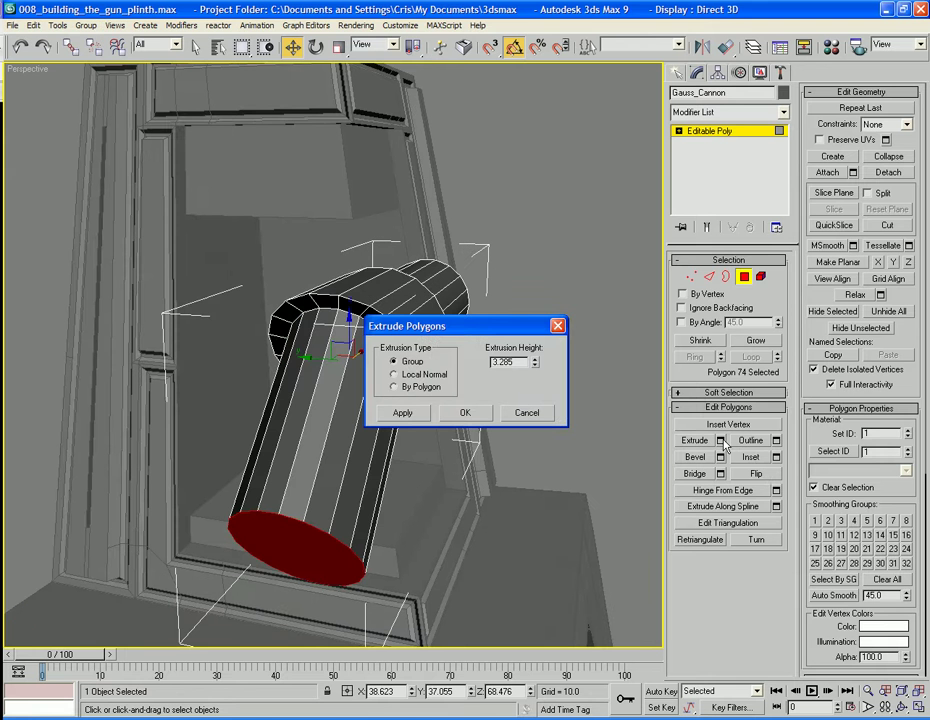
pyautogui.write('0')
pyautogui.press('Tab')
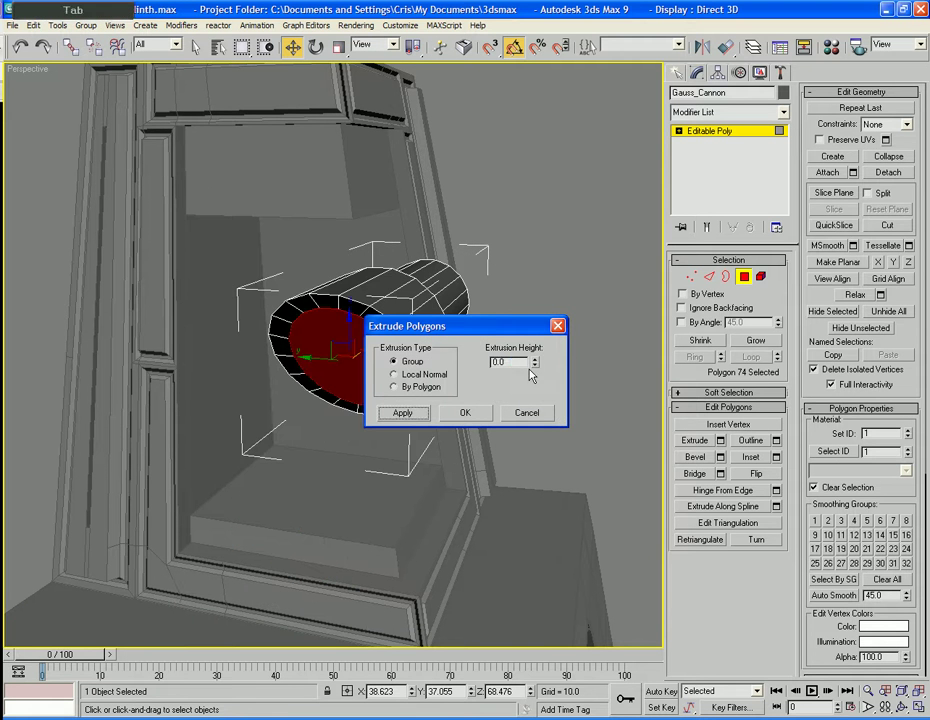
pyautogui.click(468, 414)
# - Scale the extruded inner polygon flat along X until it stands vertical, and move it forward along X just past the slanted rim
pyautogui.click(338, 52)
pyautogui.keyDown('alt'); pyautogui.moveTo(338, 60); pyautogui.dragTo(559, 330, button='middle'); pyautogui.keyUp('alt')
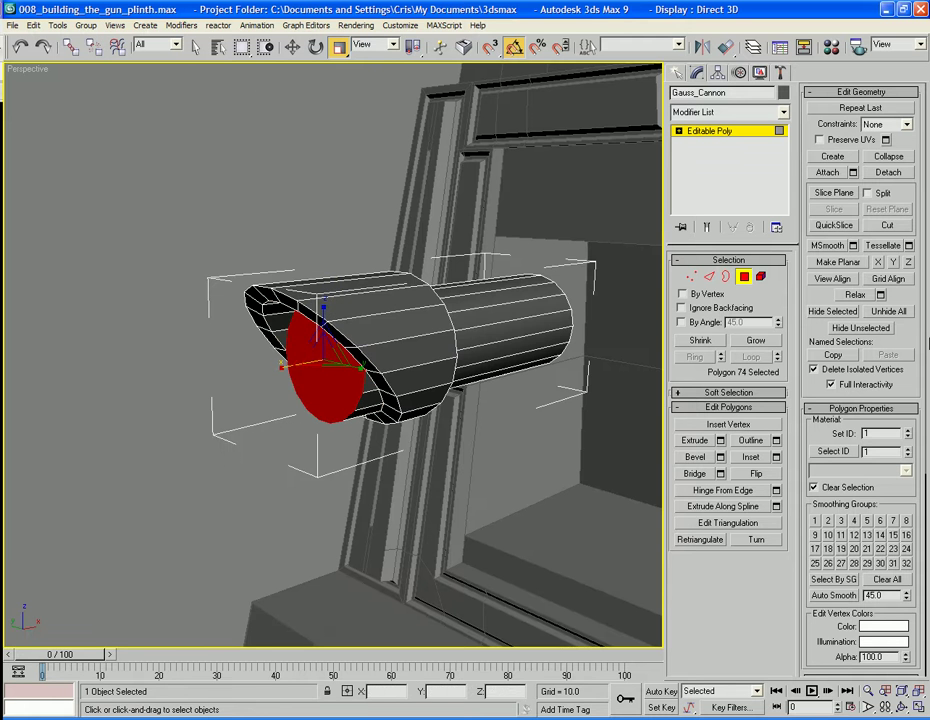
pyautogui.click(305, 358)
pyautogui.keyDown('alt'); pyautogui.moveTo(361, 267); pyautogui.dragTo(471, 307, button='middle'); pyautogui.keyUp('alt')
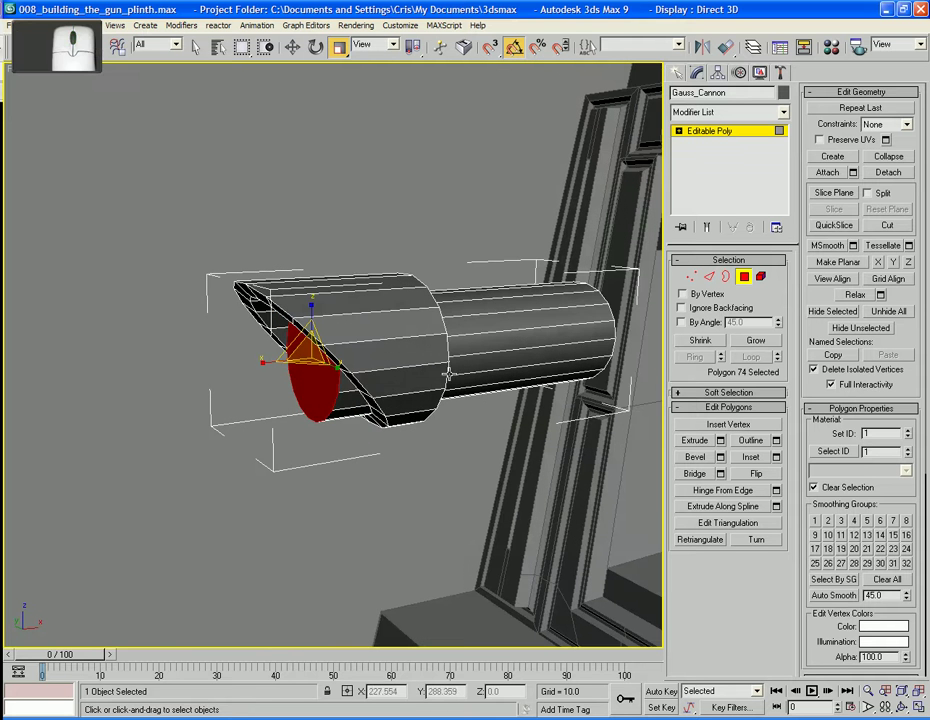
pyautogui.press('w')
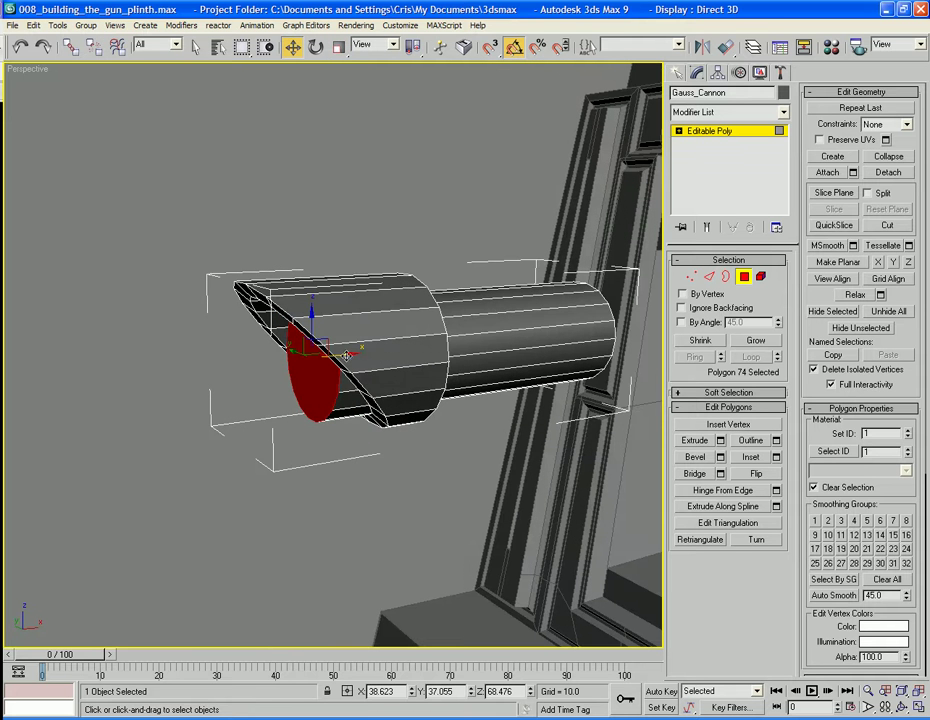
pyautogui.moveTo(346, 355); pyautogui.dragTo(328, 388)
# - Select the muzzle section's polygons, grow the selection twice, and reduce it to the muzzle section without the step ring and barrel polygons
pyautogui.keyDown('alt'); pyautogui.moveTo(328, 388); pyautogui.dragTo(433, 450, button='middle'); pyautogui.keyUp('alt')
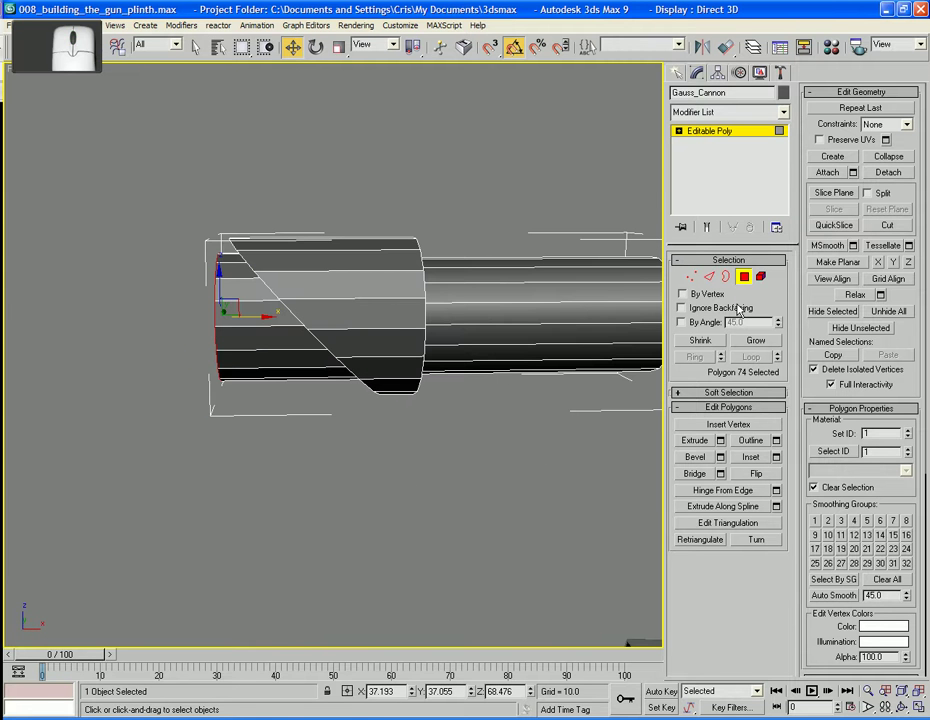
pyautogui.moveTo(54, 214); pyautogui.dragTo(404, 519)
pyautogui.keyDown('alt'); pyautogui.moveTo(404, 519); pyautogui.dragTo(390, 511, button='middle'); pyautogui.keyUp('alt')
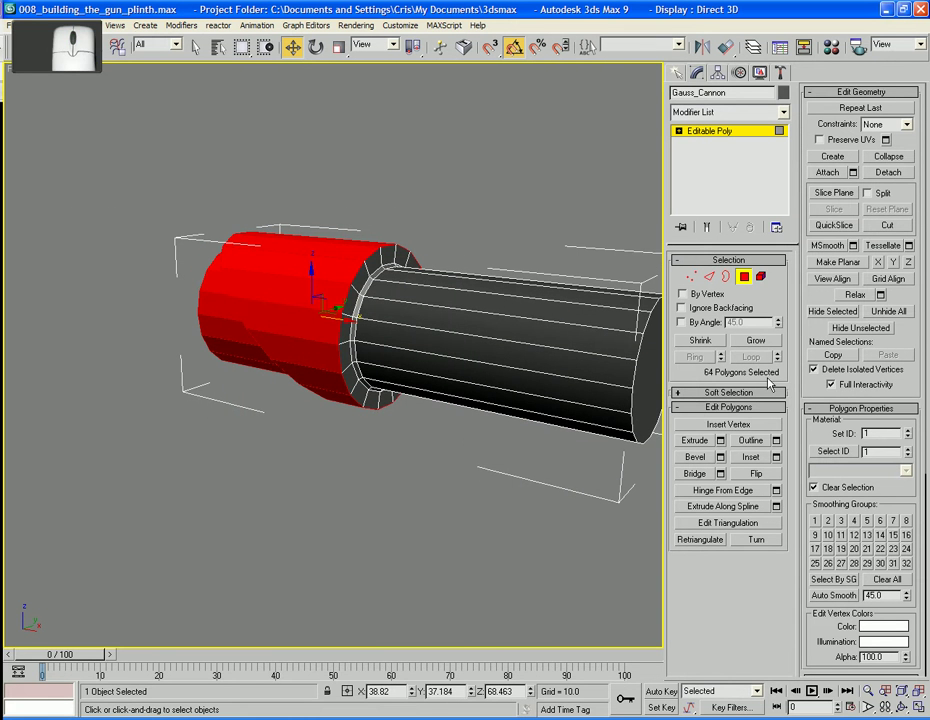
pyautogui.click(755, 341)
pyautogui.click(755, 341)
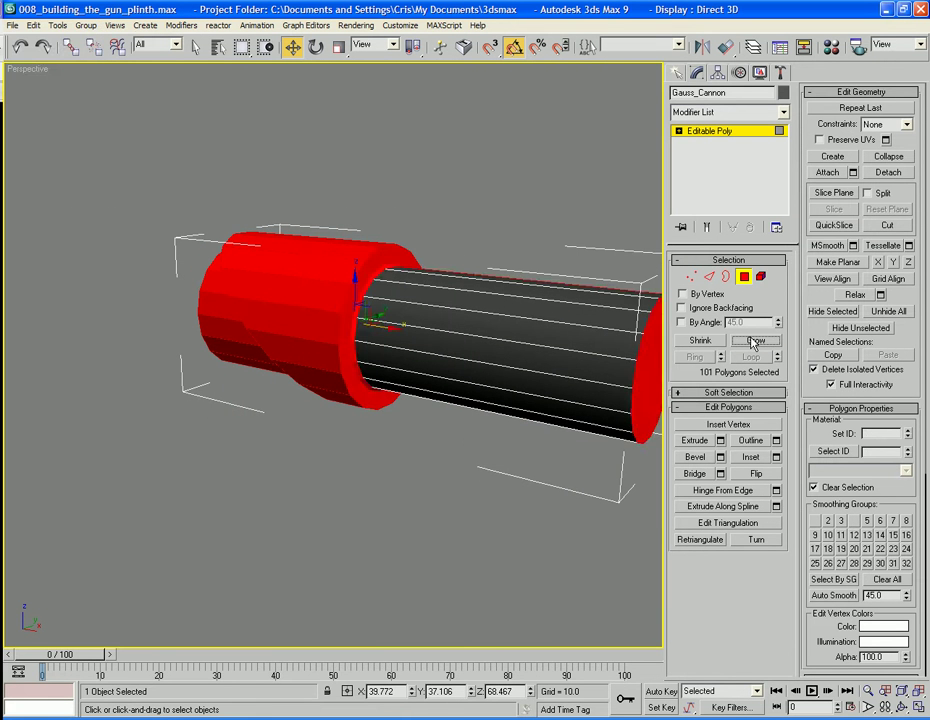
pyautogui.keyDown('alt'); pyautogui.moveTo(528, 390); pyautogui.dragTo(848, 384, button='middle'); pyautogui.keyUp('alt')
pyautogui.moveTo(508, 160); pyautogui.dragTo(371, 505)
pyautogui.moveTo(283, 511); pyautogui.dragTo(280, 505)
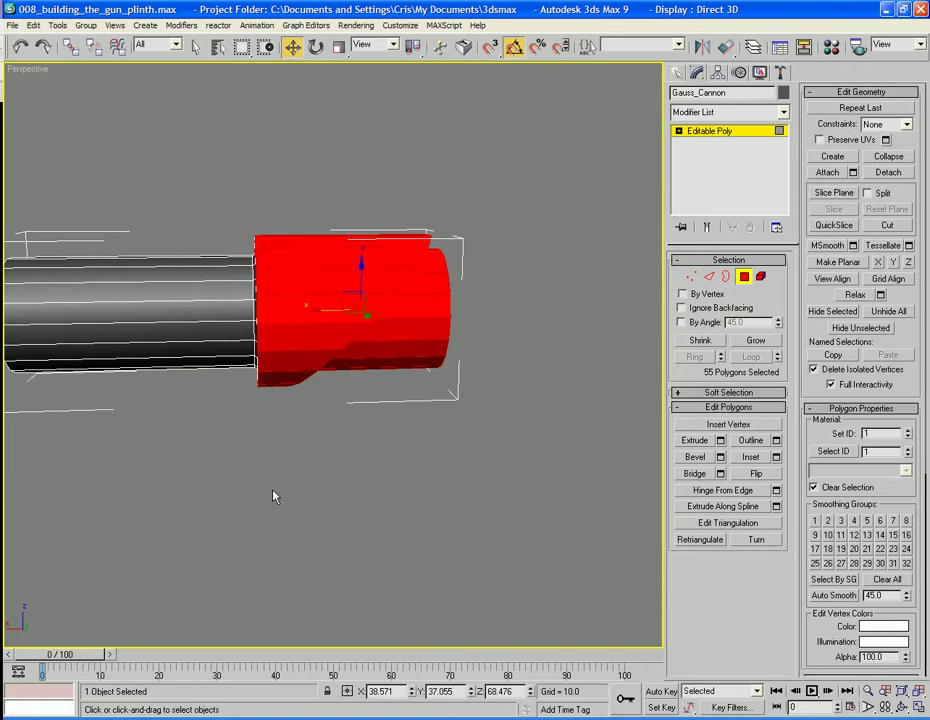
# - Grow the muzzle section selection twice to include its step ring, and clone it forward along X as an element
pyautogui.keyDown('alt'); pyautogui.moveTo(272, 494); pyautogui.dragTo(760, 422, button='middle'); pyautogui.keyUp('alt')
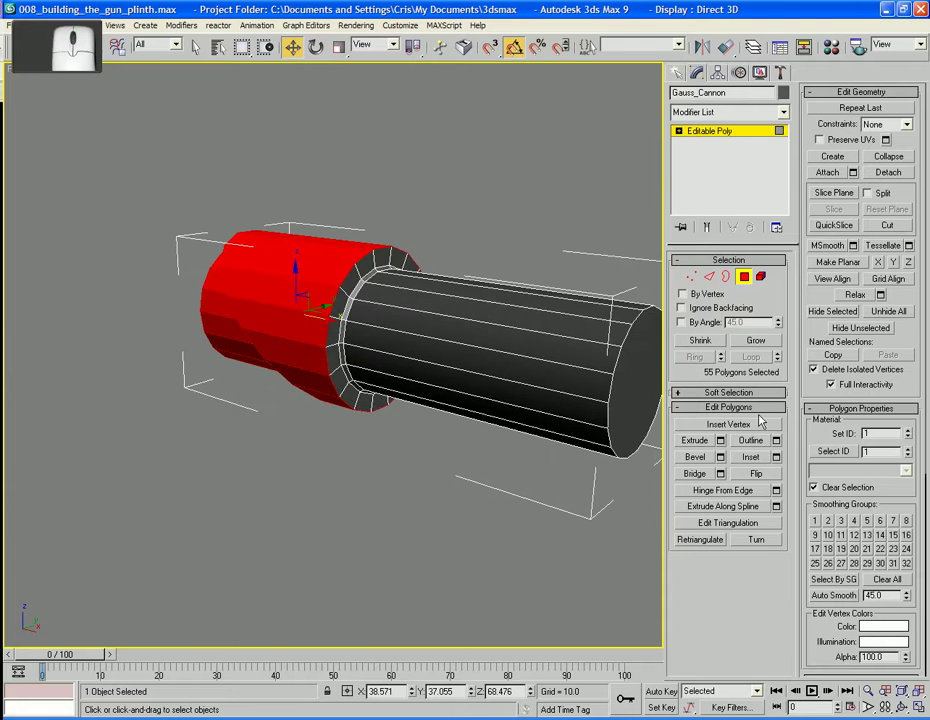
pyautogui.click(764, 344)
pyautogui.click(764, 344)
pyautogui.keyDown('alt'); pyautogui.moveTo(380, 280); pyautogui.dragTo(404, 271, button='middle'); pyautogui.keyUp('alt')
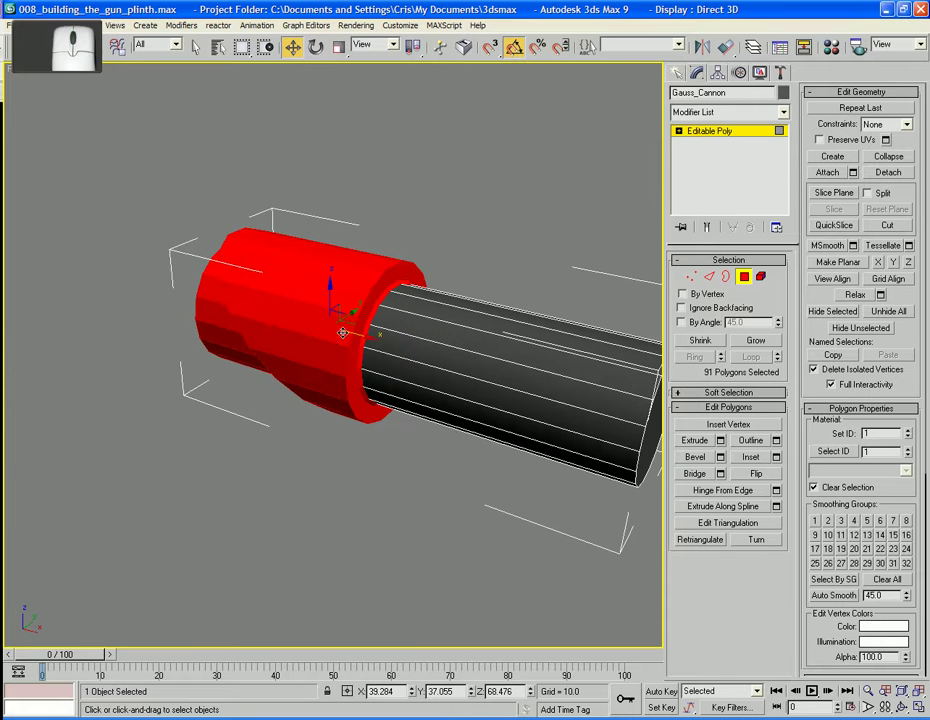
pyautogui.keyDown('shift'); pyautogui.moveTo(355, 334); pyautogui.dragTo(196, 313); pyautogui.keyUp('shift')
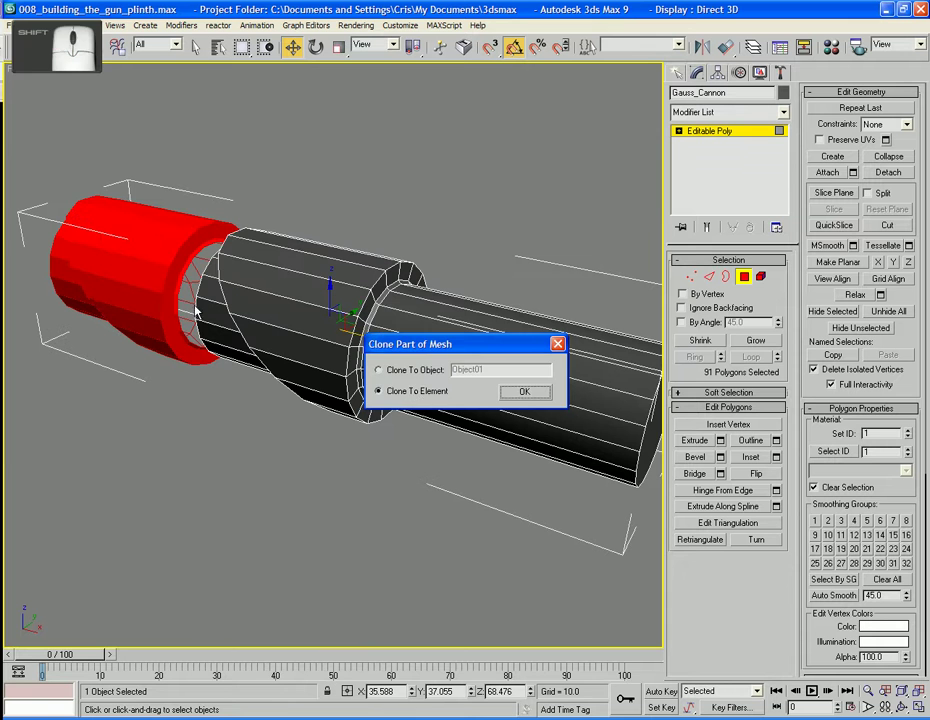
pyautogui.click(525, 392)
# - Rotate the cloned section half a turn about Z and about X so the slanted rims run parallel, and move it further forward along X
pyautogui.press('e')
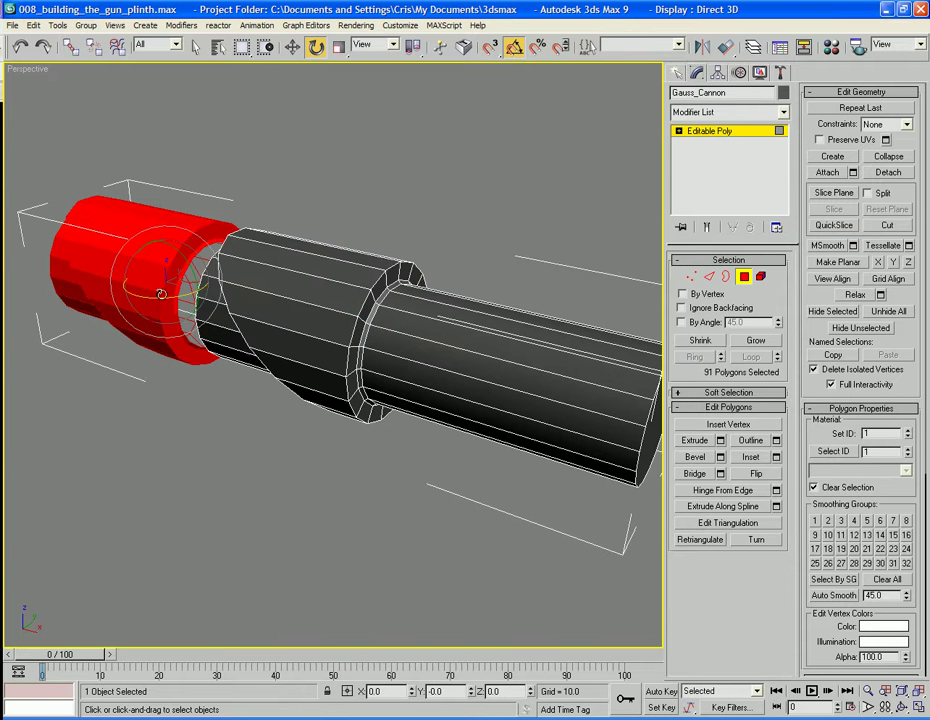
pyautogui.moveTo(166, 297); pyautogui.dragTo(33, 299)
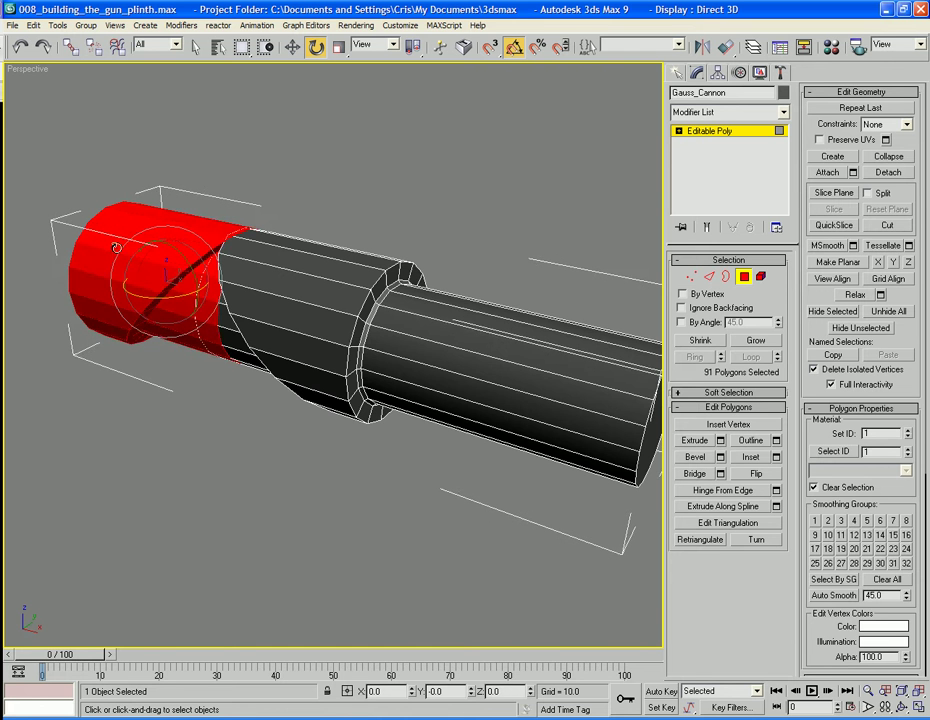
pyautogui.moveTo(105, 193); pyautogui.dragTo(141, 398)
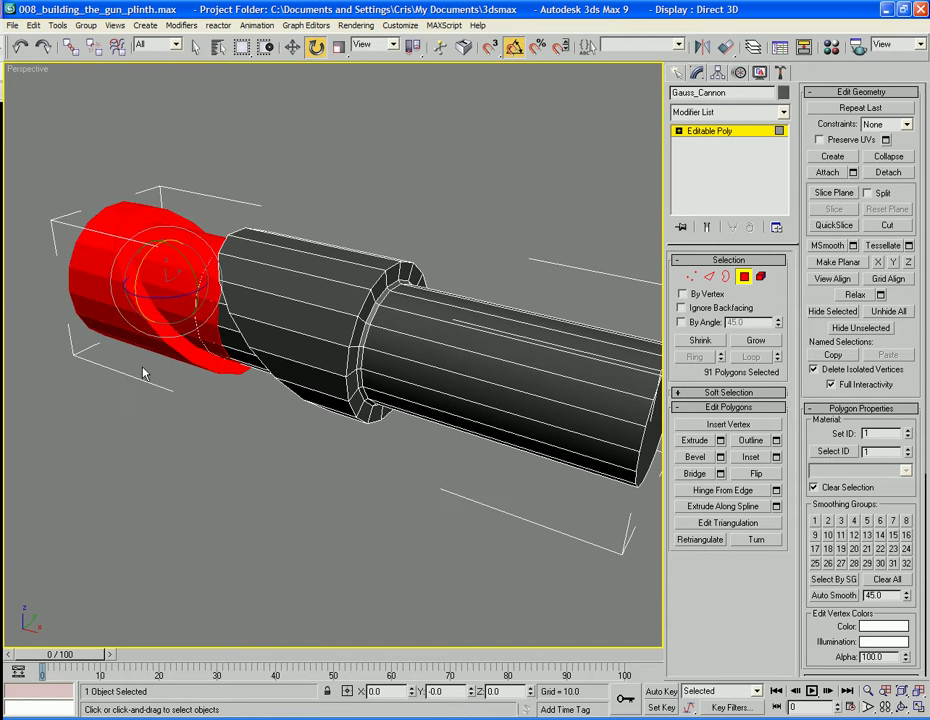
pyautogui.press('w')
pyautogui.moveTo(192, 290); pyautogui.dragTo(140, 270)
# - Delete the two inner barrel end polygons that face each other between the original and cloned muzzle sections
pyautogui.keyDown('alt'); pyautogui.moveTo(140, 270); pyautogui.dragTo(452, 326, button='middle'); pyautogui.keyUp('alt')
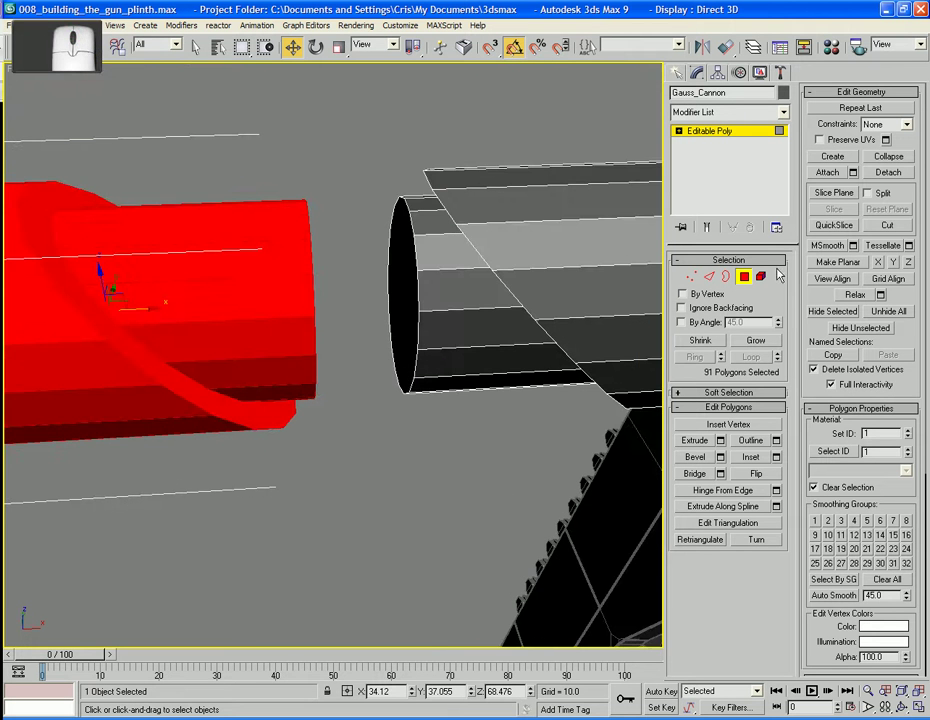
pyautogui.click(401, 323)
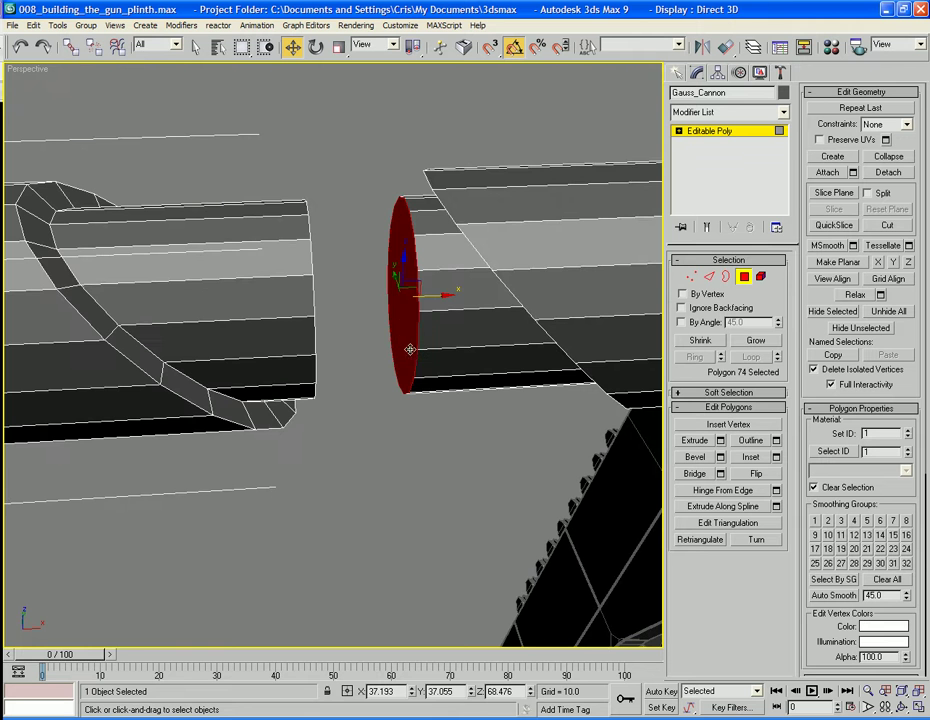
pyautogui.keyDown('alt'); pyautogui.moveTo(448, 295); pyautogui.dragTo(510, 260, button='middle'); pyautogui.keyUp('alt')
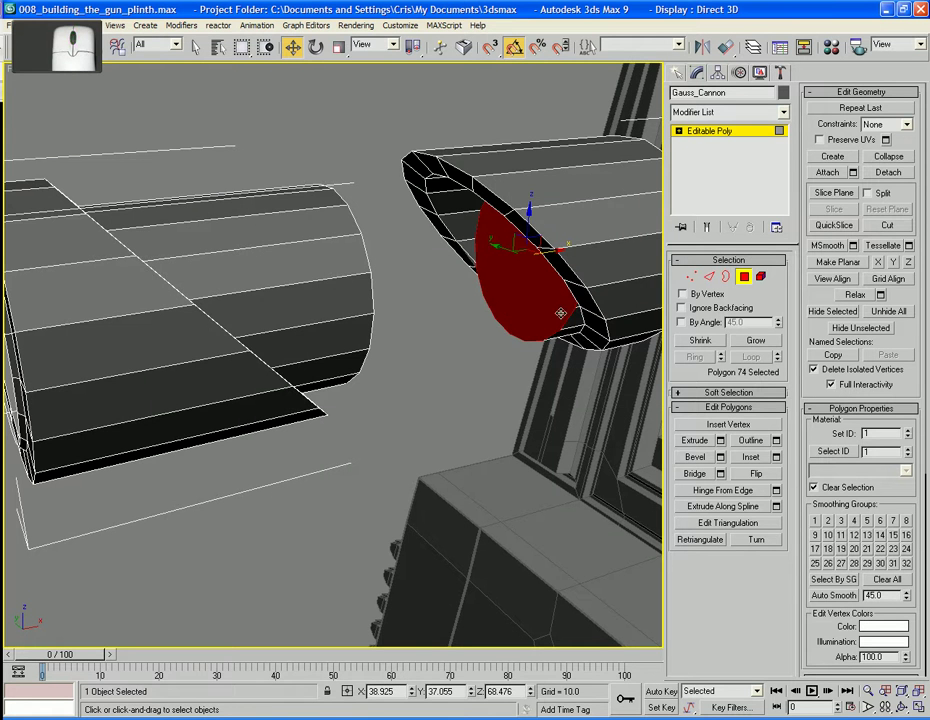
pyautogui.keyDown('alt'); pyautogui.moveTo(561, 313); pyautogui.dragTo(332, 276, button='middle'); pyautogui.keyUp('alt')
pyautogui.click(315, 298)
pyautogui.press('Delete')
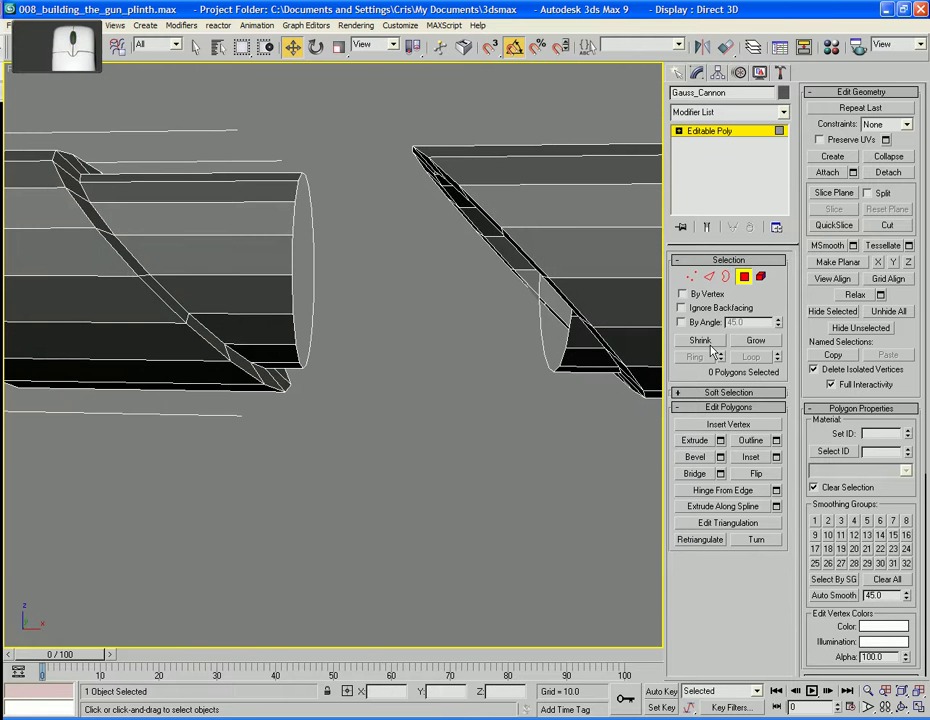
# - Bridge the two open inner barrel borders to connect the cloned section to the original
pyautogui.click(726, 277)
pyautogui.click(563, 373)
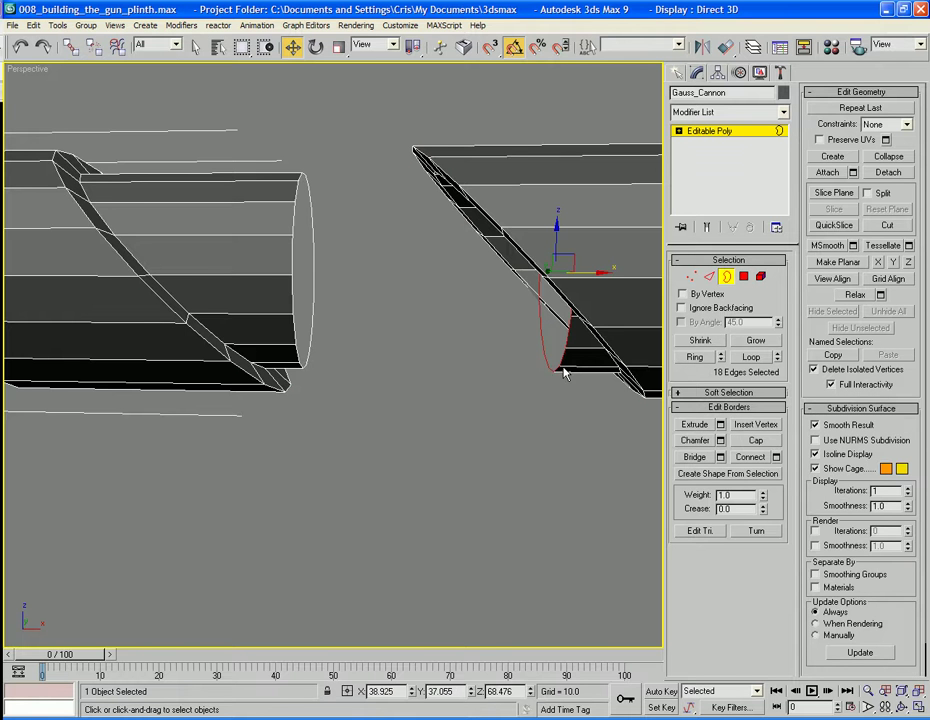
pyautogui.keyDown('ctrl'); pyautogui.click(306, 330); pyautogui.keyUp('ctrl')
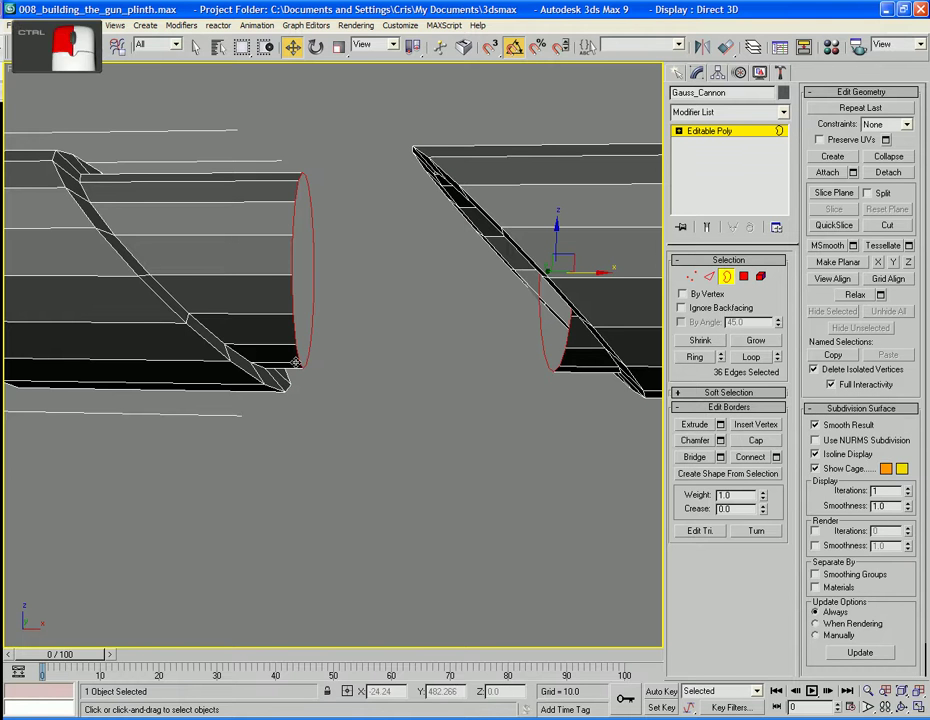
pyautogui.click(698, 457)
# - Select the whole cloned section's polygons and move them about 2.6 units along X toward the original section, narrowing the slanted gap
pyautogui.scroll(-3, 436, 477)
pyautogui.keyDown('alt'); pyautogui.moveTo(436, 477); pyautogui.dragTo(391, 426, button='middle'); pyautogui.keyUp('alt')
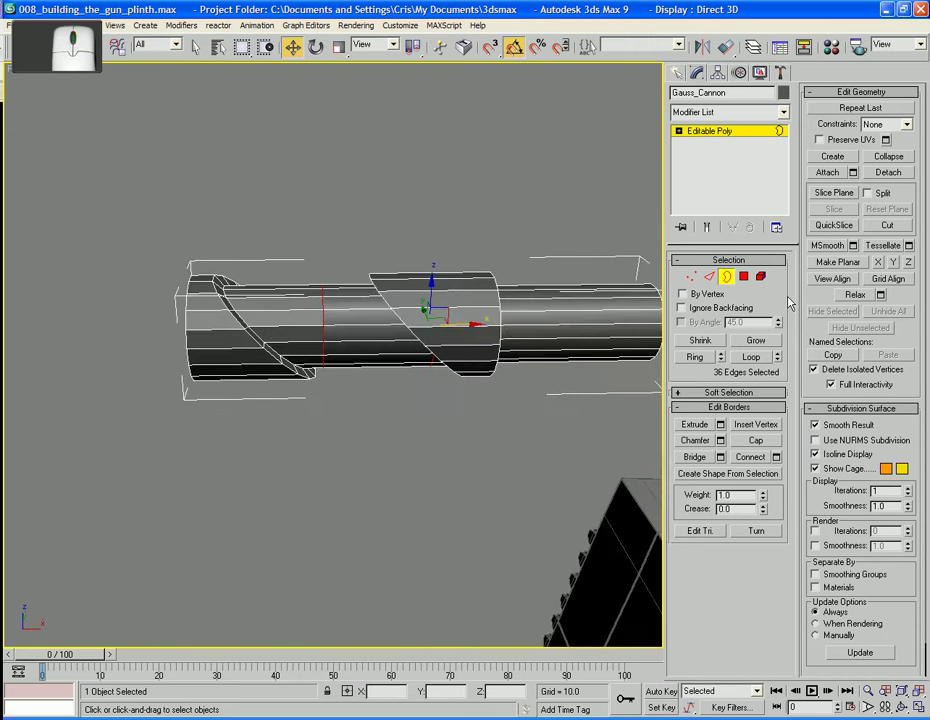
pyautogui.click(743, 276)
pyautogui.moveTo(146, 236); pyautogui.dragTo(318, 457)
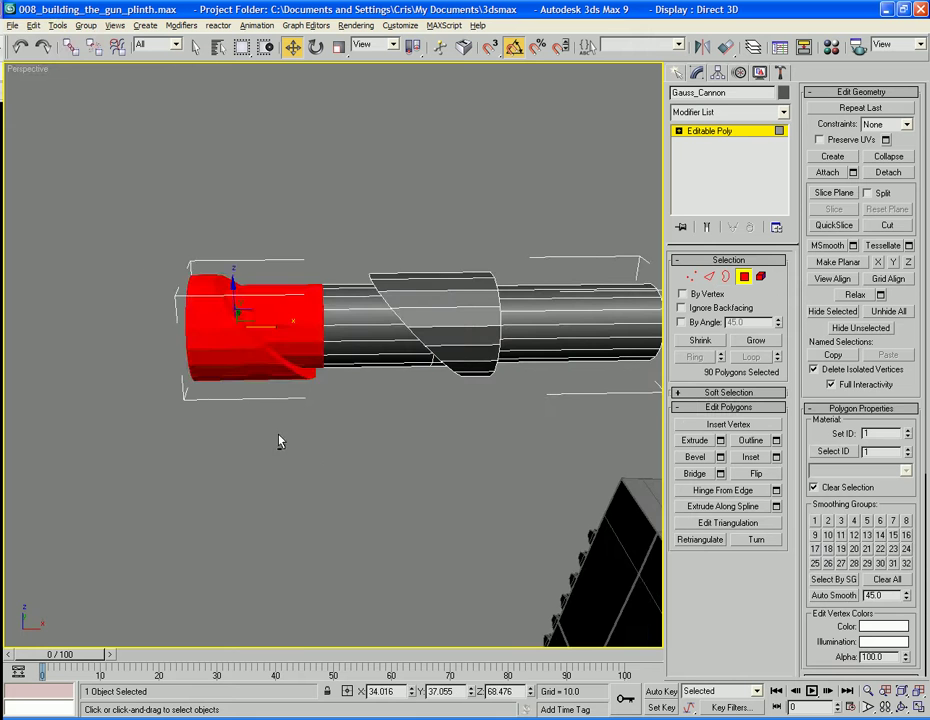
pyautogui.moveTo(280, 440)
pyautogui.keyDown('alt'); pyautogui.mouseDown(button='middle')
pyautogui.moveTo(540, 416)
pyautogui.moveTo(305, 419)
pyautogui.moveTo(276, 432)
pyautogui.mouseUp(button='middle'); pyautogui.keyUp('alt')
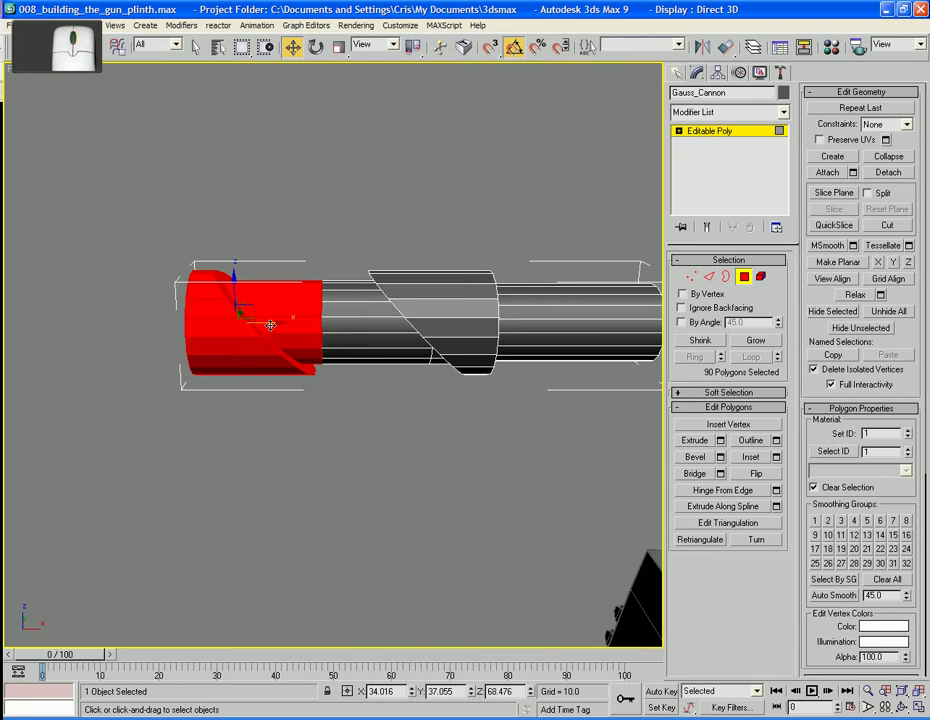
pyautogui.moveTo(270, 320); pyautogui.dragTo(372, 320)
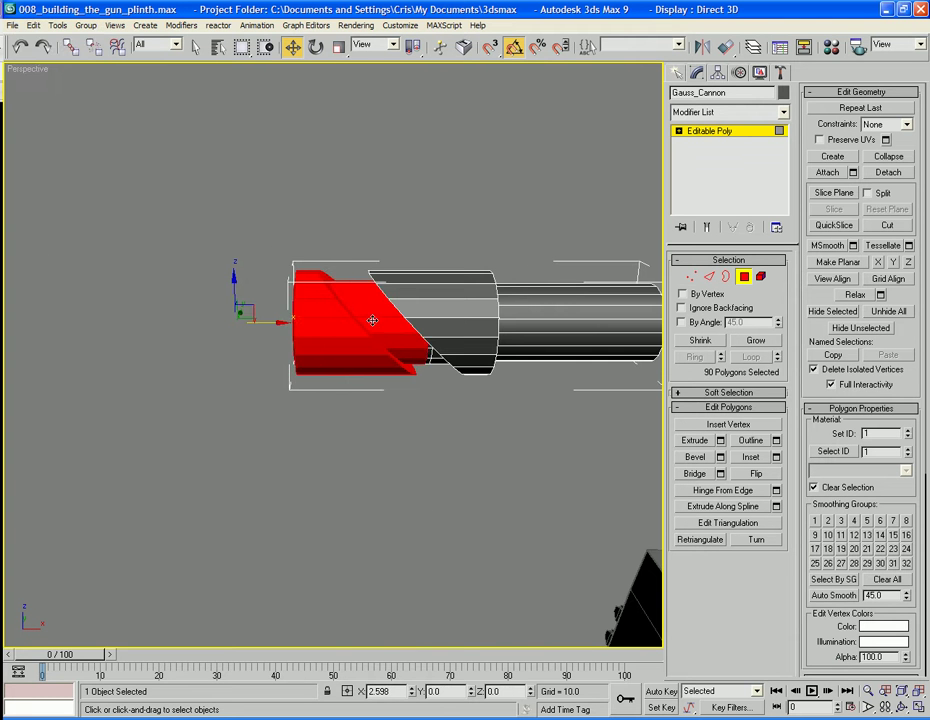
pyautogui.click(463, 446)
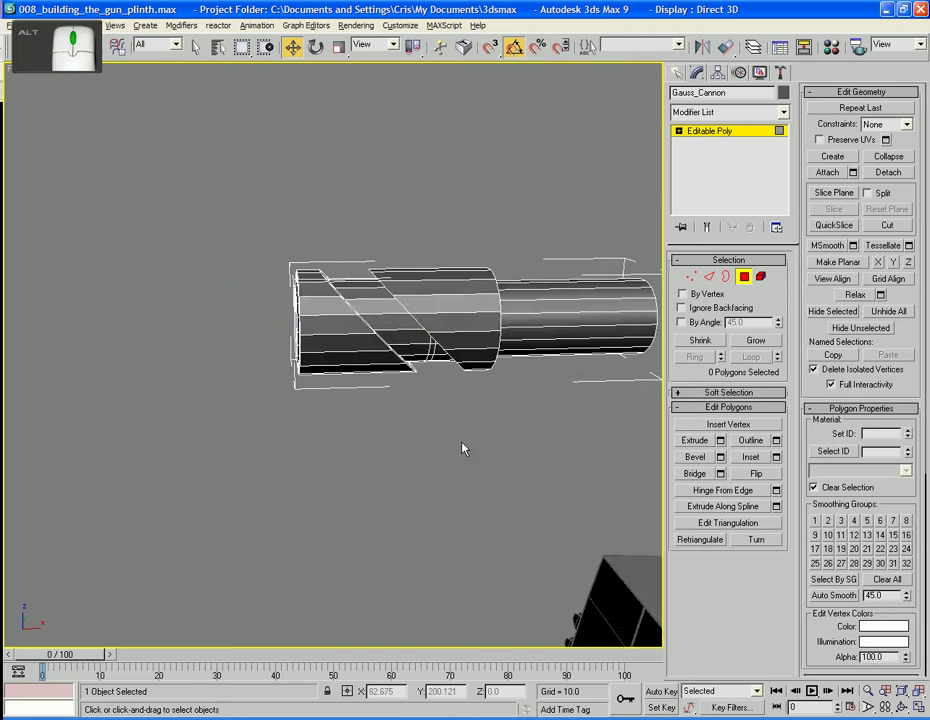
# - Select the two closely spaced edge loops around the inner barrel between the slanted sections and remove them
pyautogui.scroll(3, 472, 440)
pyautogui.keyDown('alt'); pyautogui.moveTo(472, 440); pyautogui.dragTo(300, 418, button='middle'); pyautogui.keyUp('alt')
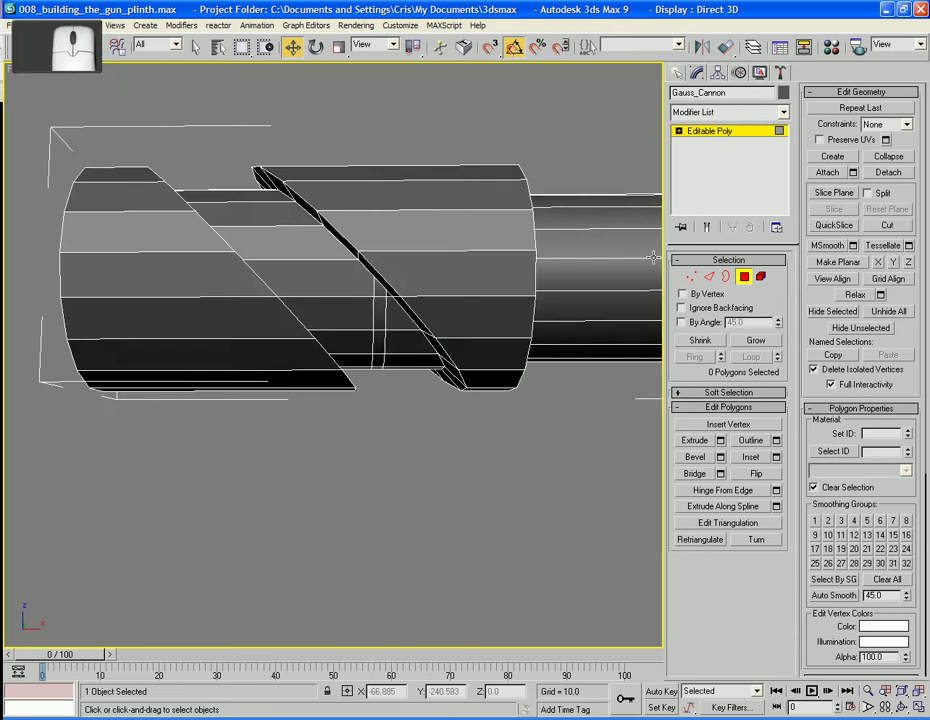
pyautogui.click(709, 276)
pyautogui.click(363, 352)
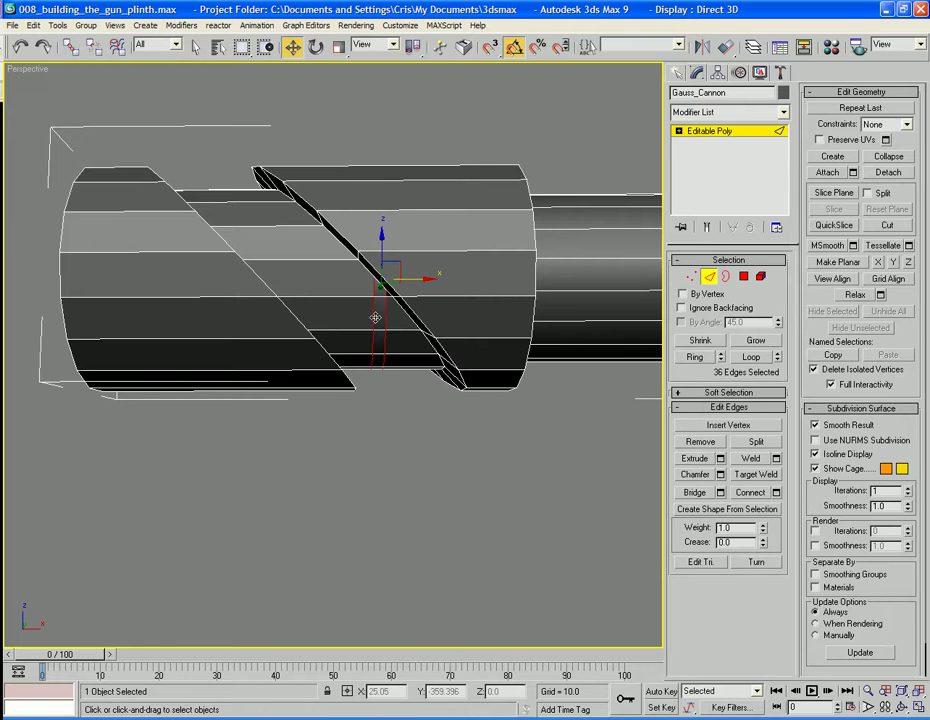
pyautogui.click(373, 316)
pyautogui.click(374, 320)
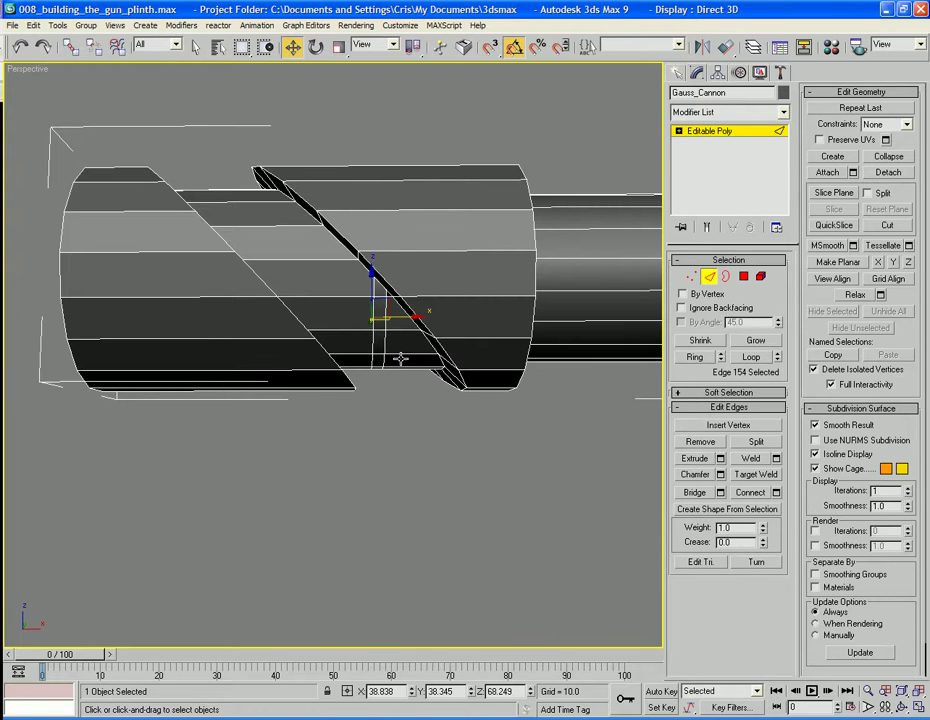
pyautogui.keyDown('ctrl'); pyautogui.click(384, 345); pyautogui.keyUp('ctrl')
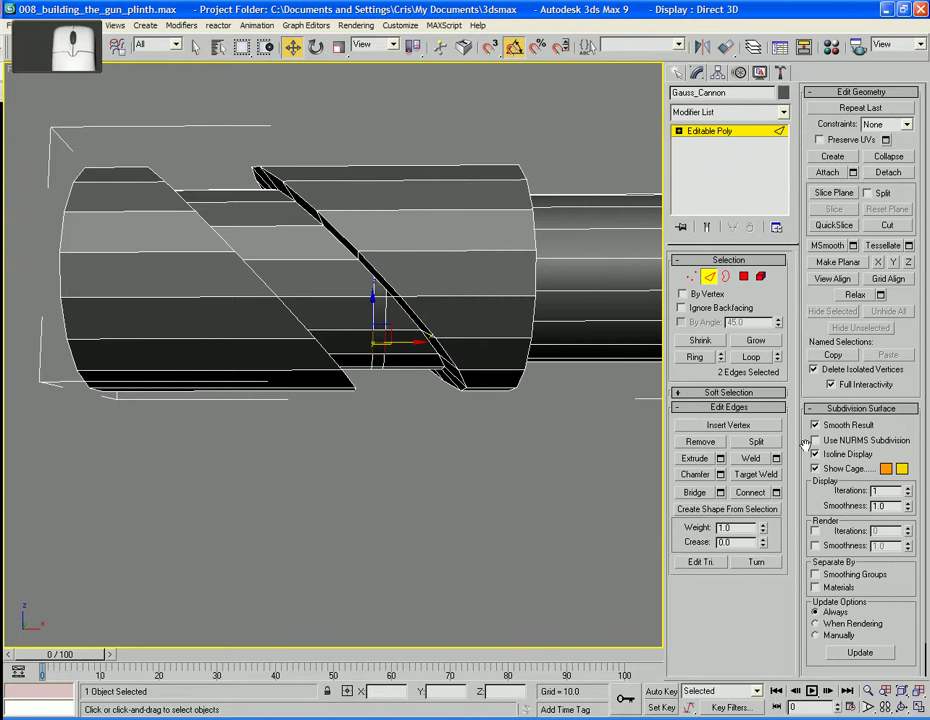
pyautogui.click(714, 358)
pyautogui.hotkey('ctrl', 'z')
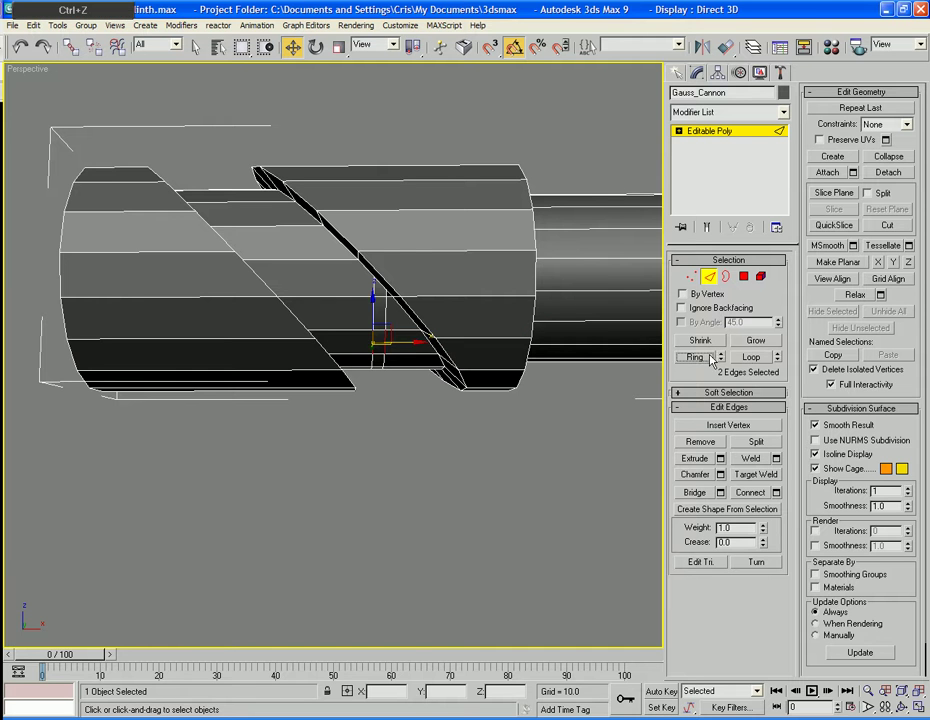
pyautogui.click(755, 357)
pyautogui.press('BackSpace')
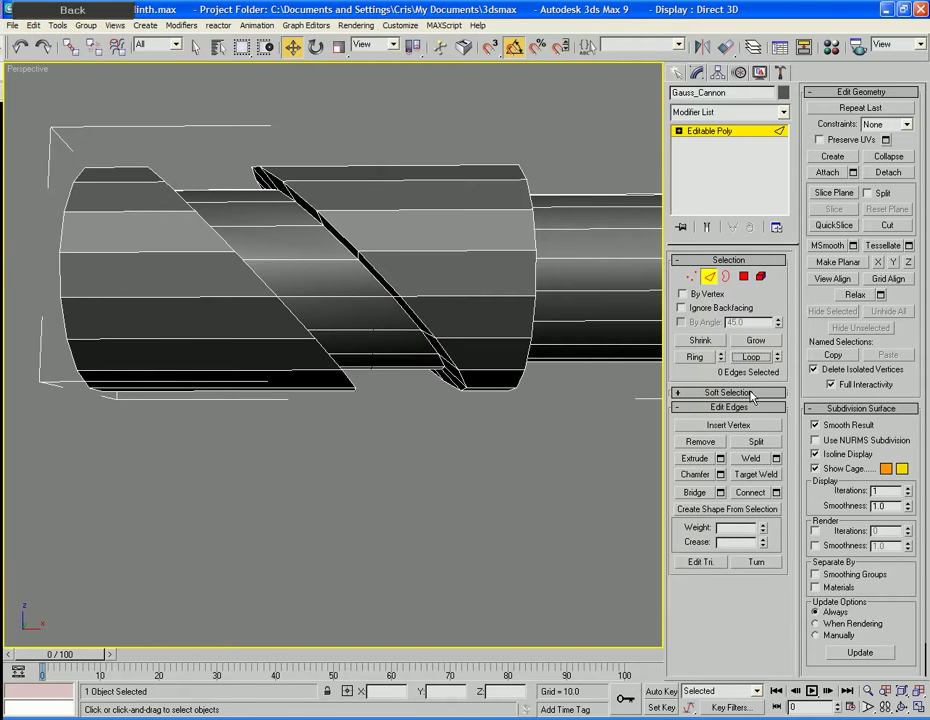
# - Select the leftover vertices of the removed inner barrel loops in the Front view and remove them
pyautogui.press('f')
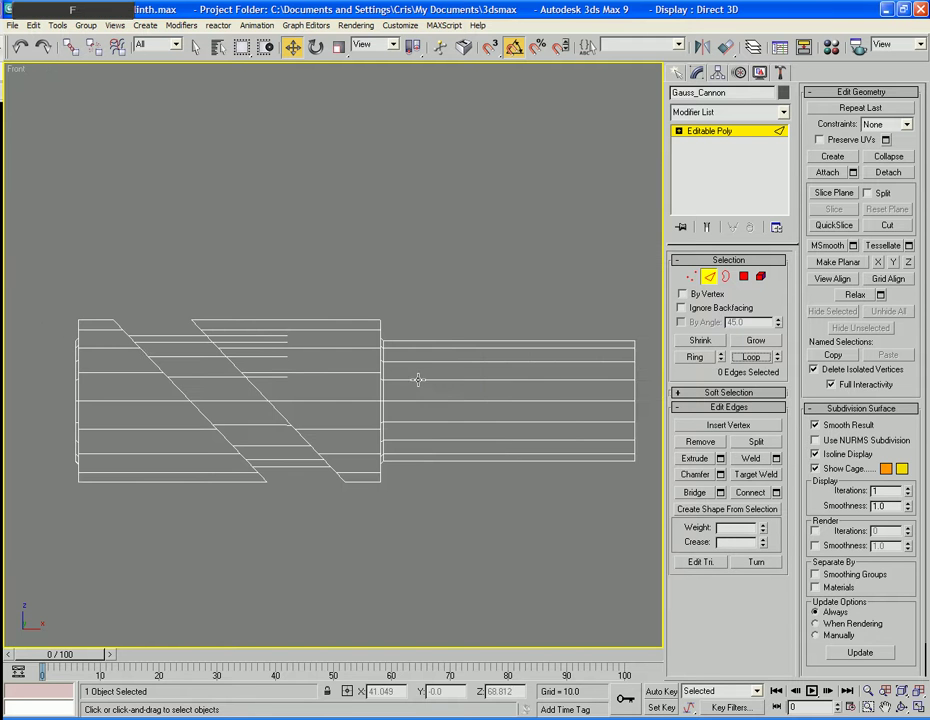
pyautogui.moveTo(417, 380)
pyautogui.mouseDown(button='middle')
pyautogui.moveTo(456, 346)
pyautogui.moveTo(530, 335)
pyautogui.mouseUp(button='middle')
pyautogui.scroll(2, 456, 346)
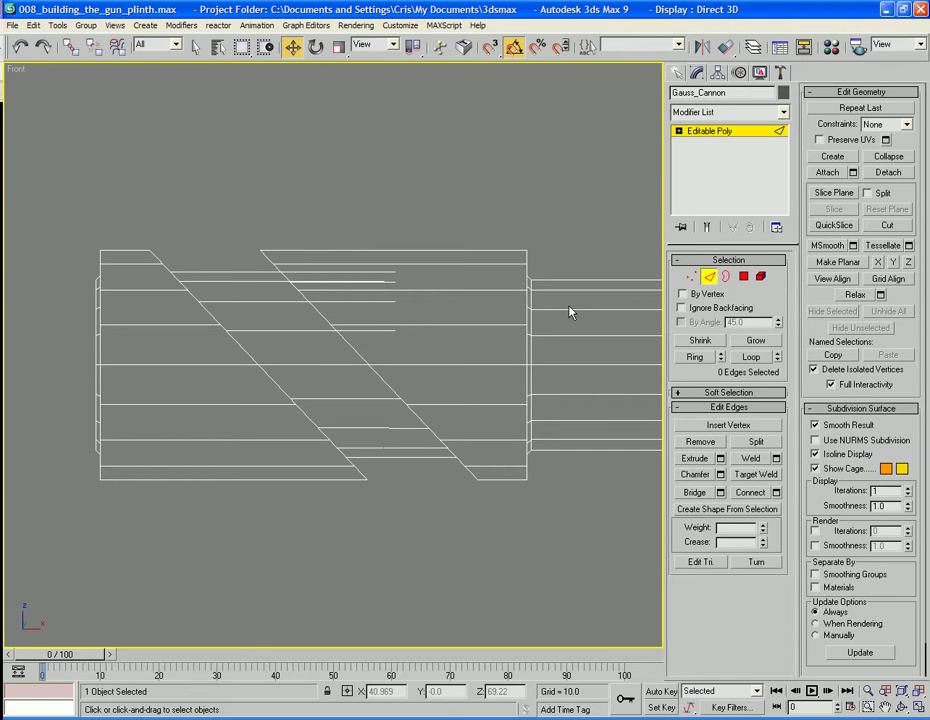
pyautogui.press('1')
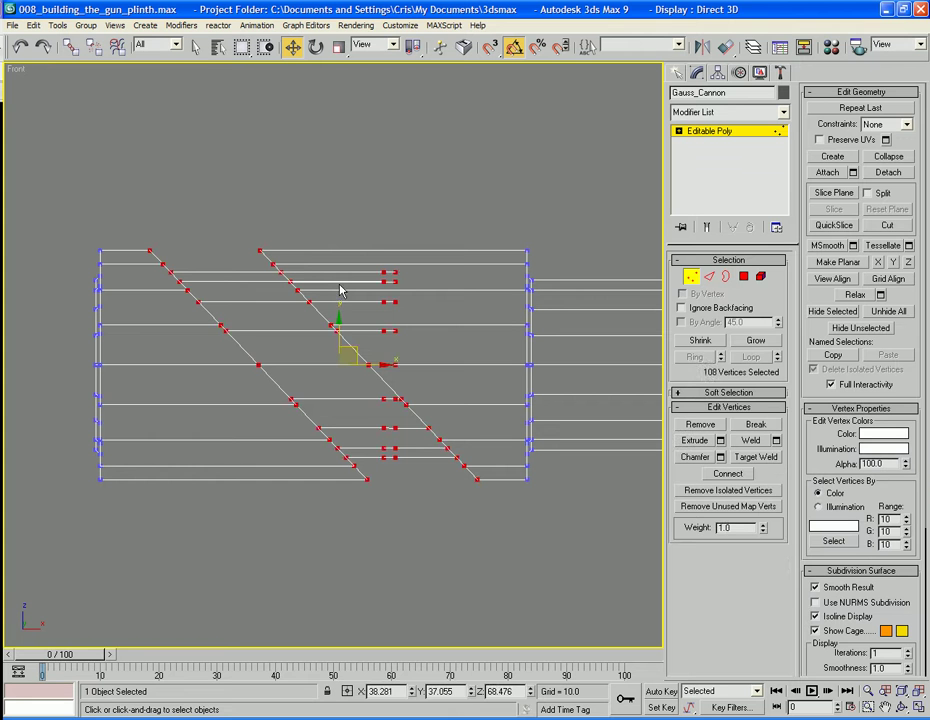
pyautogui.click(406, 292)
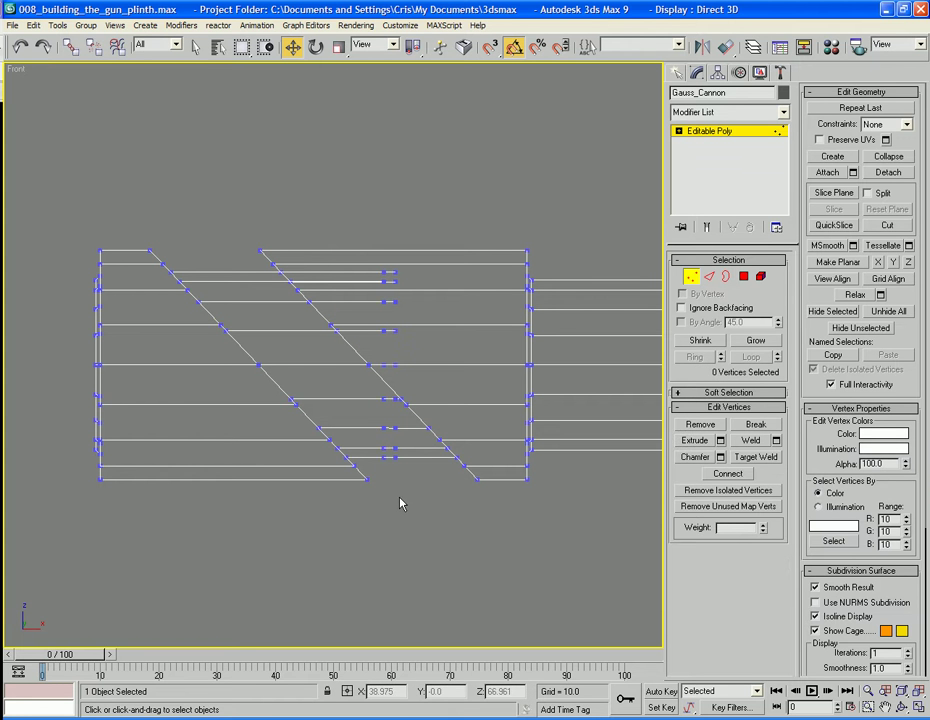
pyautogui.moveTo(398, 496); pyautogui.dragTo(378, 264)
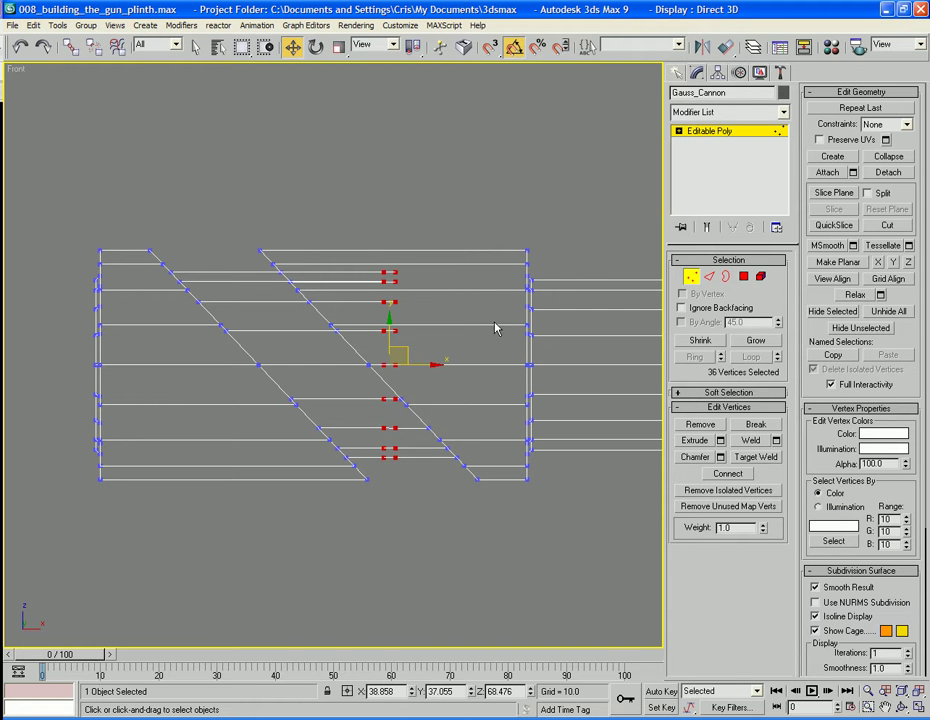
pyautogui.press('BackSpace')
pyautogui.press('p')
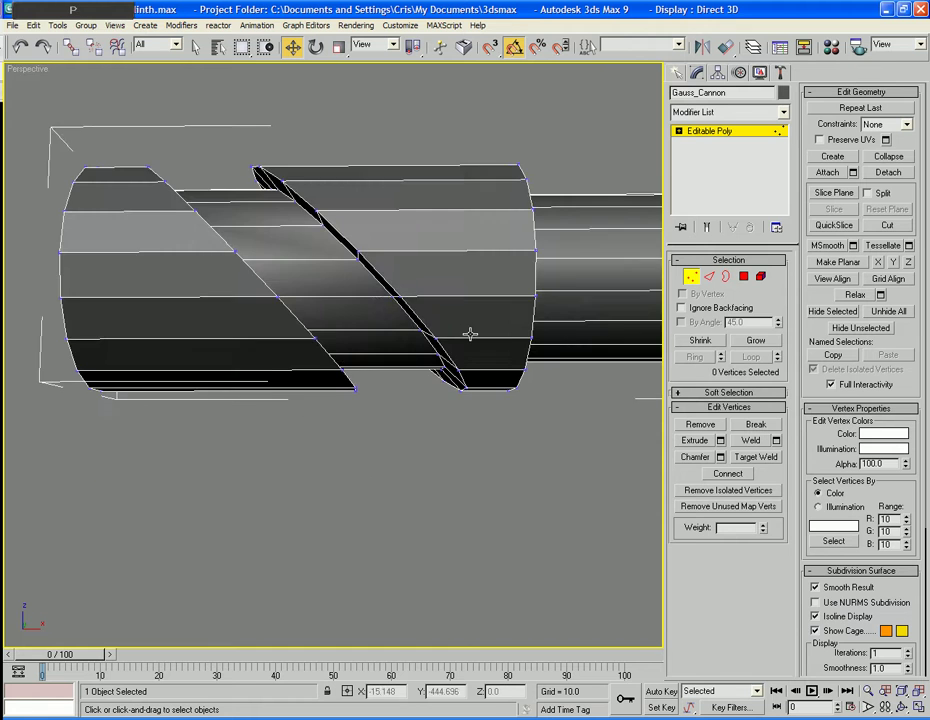
# - Cap the open border at the front end of the cannon and select the new cap polygon
pyautogui.moveTo(338, 317)
pyautogui.keyDown('alt'); pyautogui.mouseDown(button='middle')
pyautogui.moveTo(361, 316)
pyautogui.moveTo(393, 341)
pyautogui.moveTo(394, 295)
pyautogui.moveTo(399, 326)
pyautogui.moveTo(262, 316)
pyautogui.moveTo(268, 343)
pyautogui.moveTo(425, 350)
pyautogui.moveTo(453, 366)
pyautogui.moveTo(403, 366)
pyautogui.moveTo(394, 380)
pyautogui.moveTo(332, 365)
pyautogui.moveTo(336, 335)
pyautogui.moveTo(376, 363)
pyautogui.moveTo(367, 365)
pyautogui.moveTo(385, 360)
pyautogui.mouseUp(button='middle'); pyautogui.keyUp('alt')
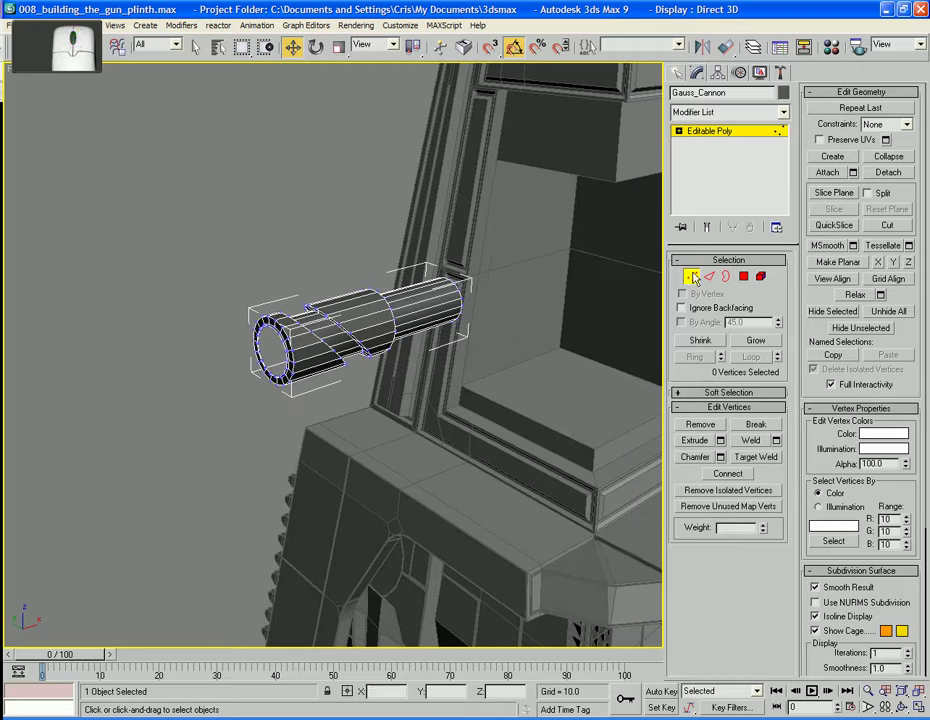
pyautogui.click(725, 277)
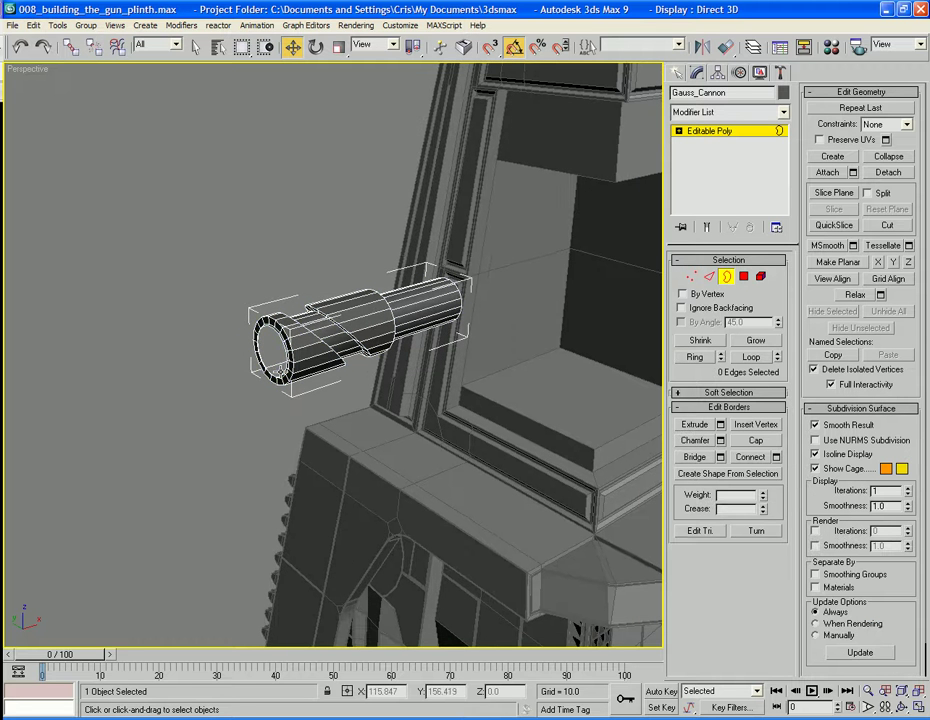
pyautogui.click(280, 369)
pyautogui.click(756, 440)
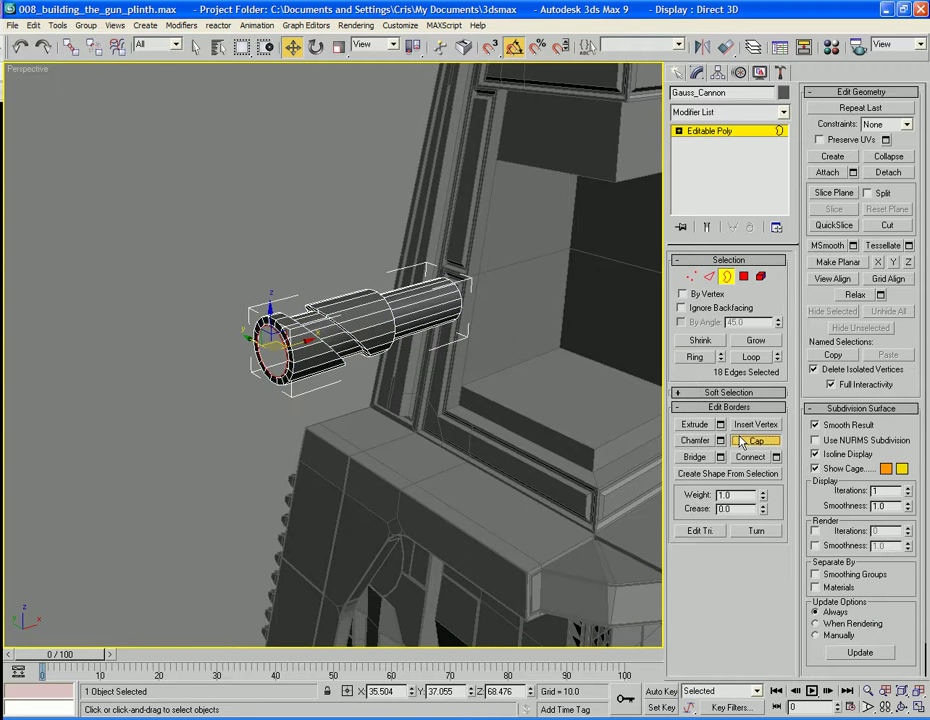
pyautogui.press('4')
pyautogui.click(273, 348)
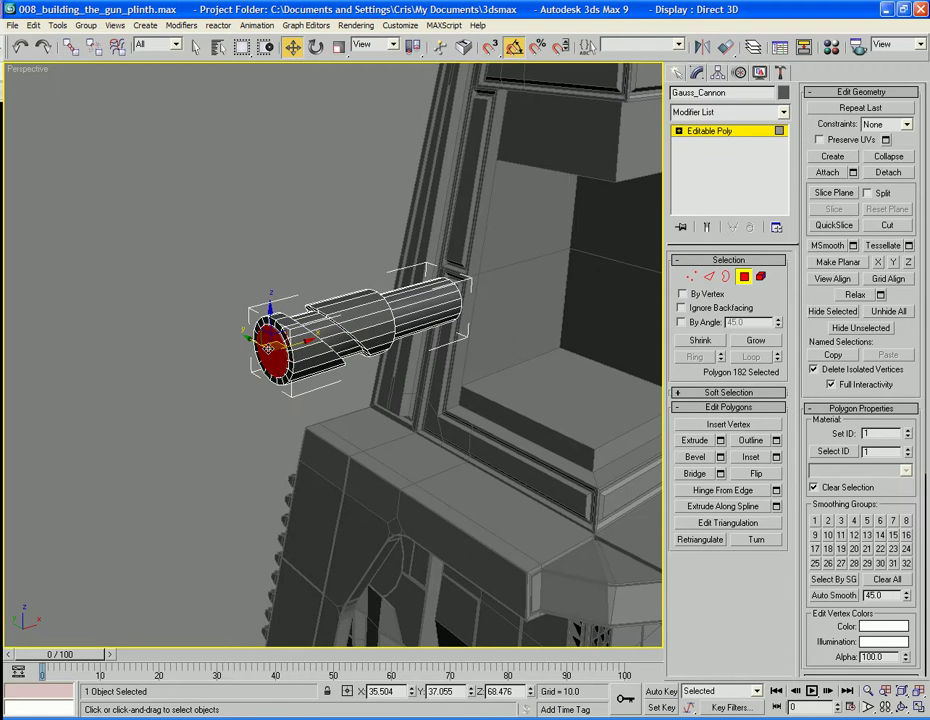
pyautogui.scroll(5, 213, 473)
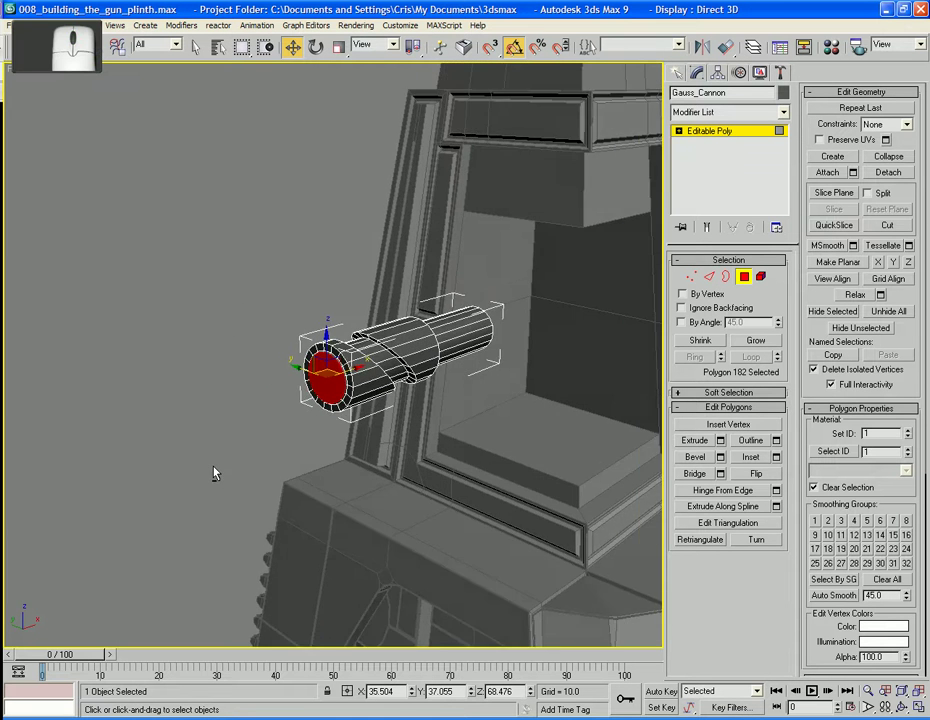
pyautogui.keyDown('alt'); pyautogui.moveTo(213, 473); pyautogui.dragTo(219, 420, button='middle'); pyautogui.keyUp('alt')
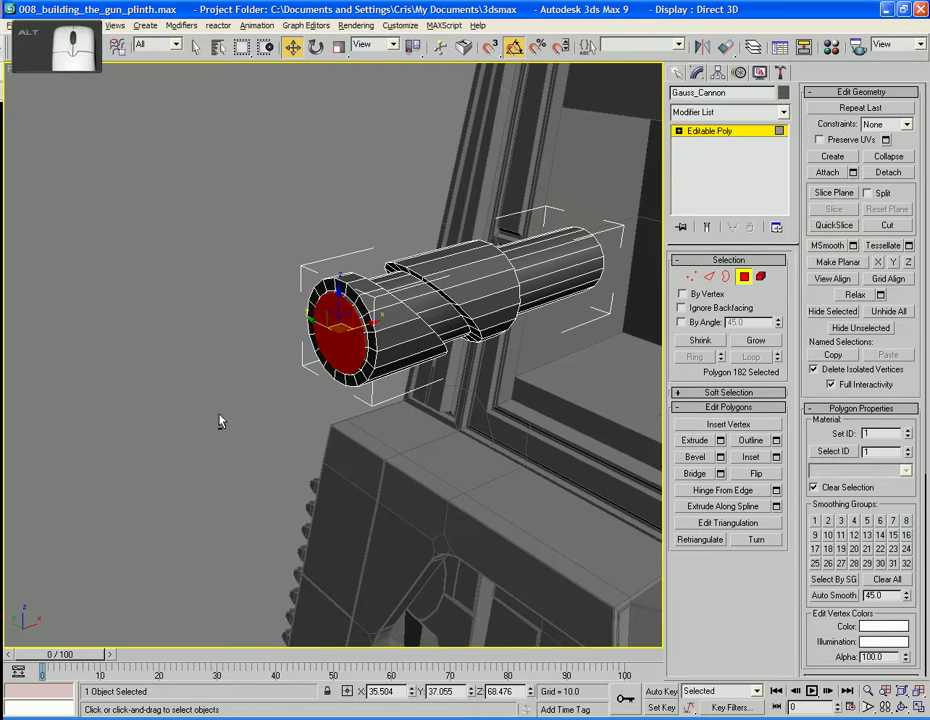
# - Extrude the selected front cap polygon about 2.6 units forward to lengthen the inner barrel
pyautogui.click(695, 442)
pyautogui.moveTo(361, 348); pyautogui.dragTo(344, 328)
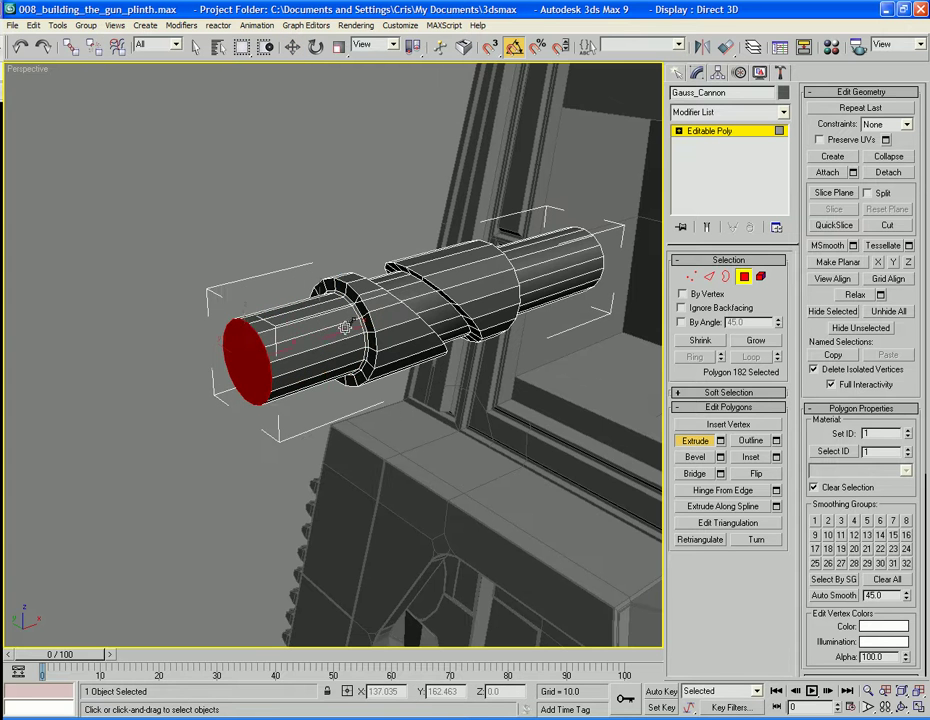
pyautogui.keyDown('alt'); pyautogui.moveTo(200, 492); pyautogui.dragTo(251, 535, button='middle'); pyautogui.keyUp('alt')
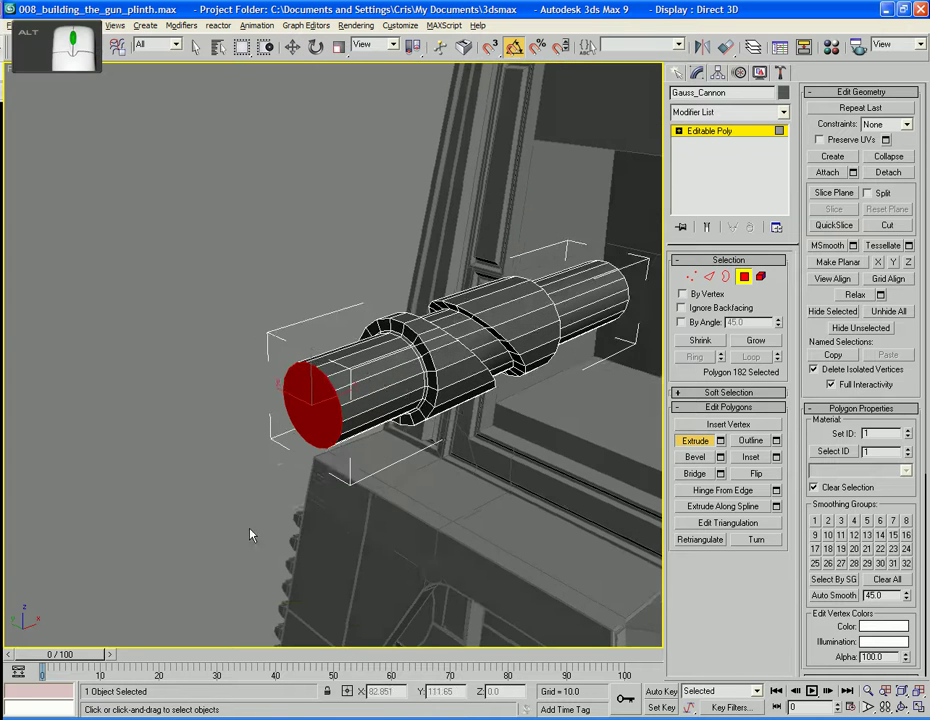
pyautogui.keyDown('alt'); pyautogui.moveTo(373, 538); pyautogui.dragTo(380, 536, button='middle'); pyautogui.keyUp('alt')
# - Bevel the barrel's front polygon twice by group with a 0.2 outline, first at height 0.0 and then at height 0.11
pyautogui.click(720, 457)
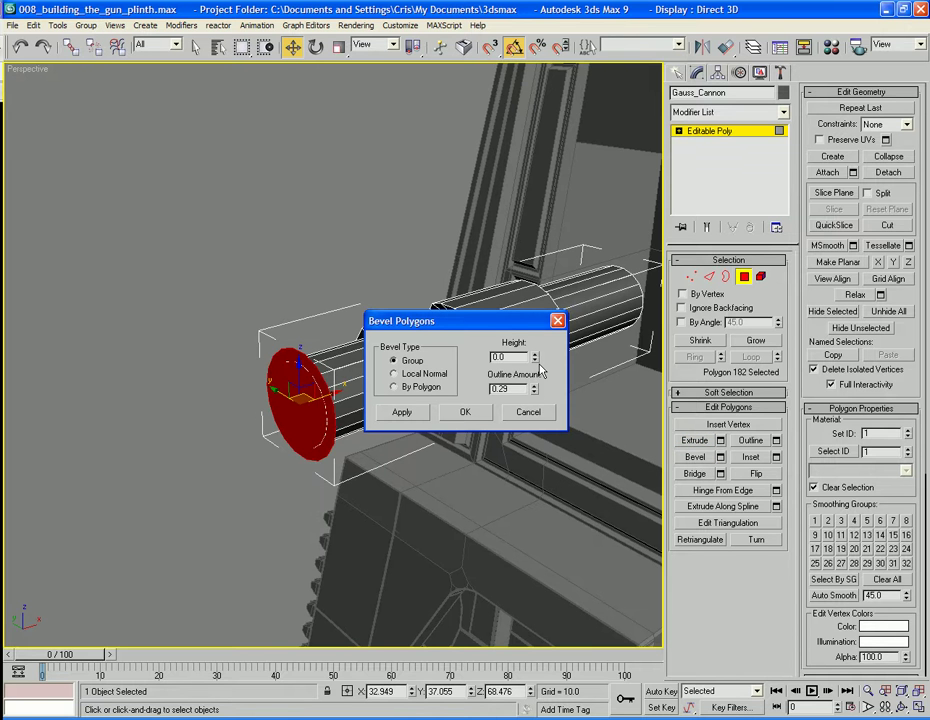
pyautogui.moveTo(535, 394); pyautogui.dragTo(535, 397)
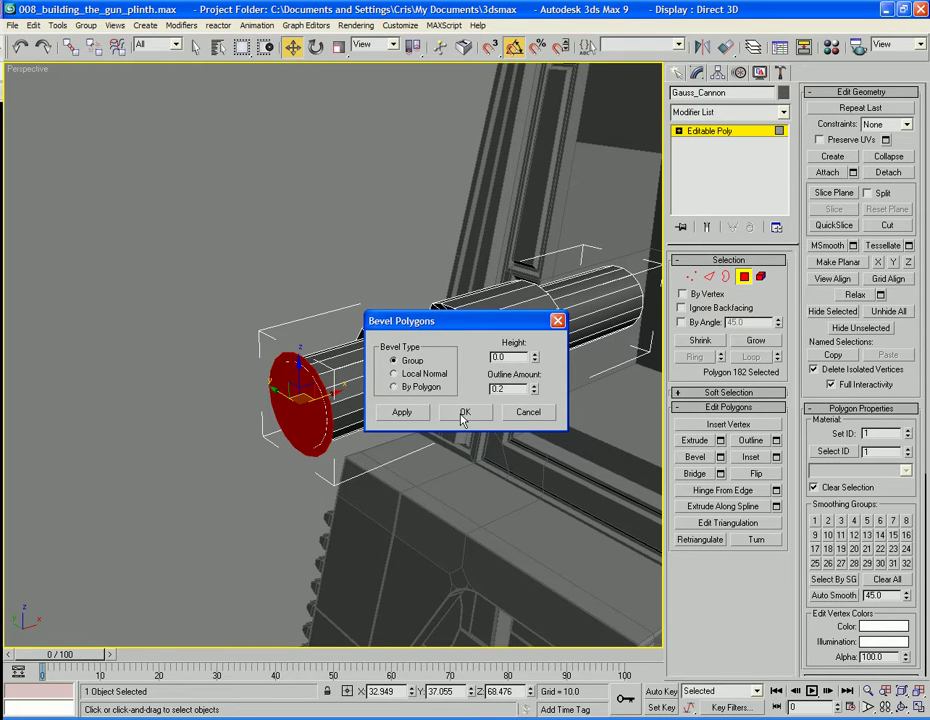
pyautogui.click(405, 412)
pyautogui.keyDown('alt'); pyautogui.moveTo(496, 556); pyautogui.dragTo(436, 548, button='middle'); pyautogui.keyUp('alt')
pyautogui.keyDown('alt'); pyautogui.moveTo(436, 548); pyautogui.dragTo(381, 514, button='middle'); pyautogui.keyUp('alt')
pyautogui.moveTo(537, 360); pyautogui.dragTo(534, 345)
pyautogui.click(405, 412)
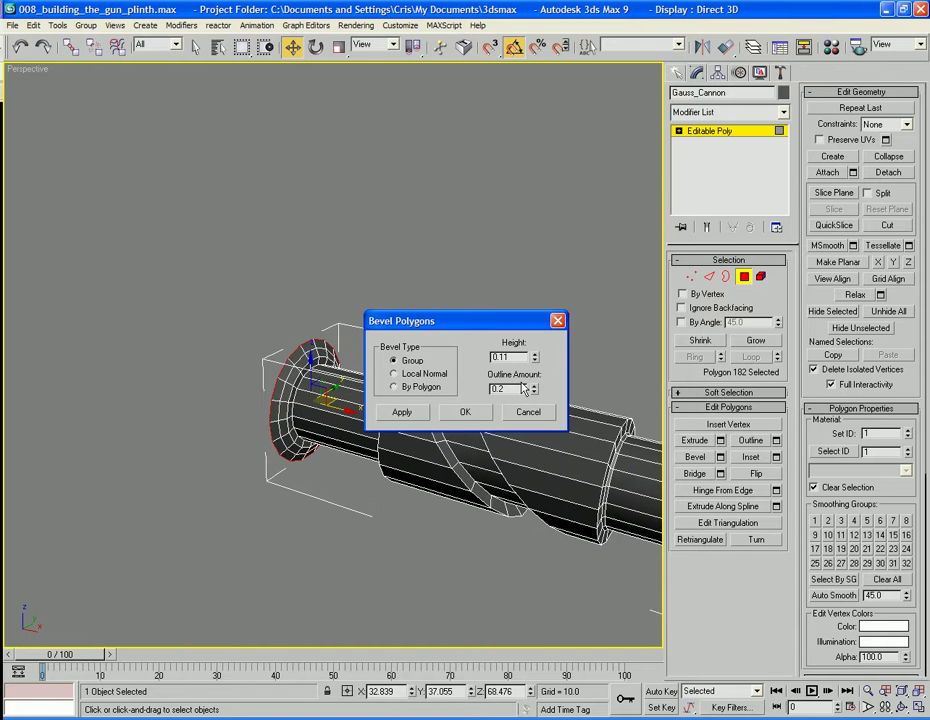
# - Bevel the front polygon three more times, with height and outline 0.15 and 0.13, 0.31 and 0.09, and 0.31 and 0.03
pyautogui.moveTo(536, 365); pyautogui.dragTo(532, 392)
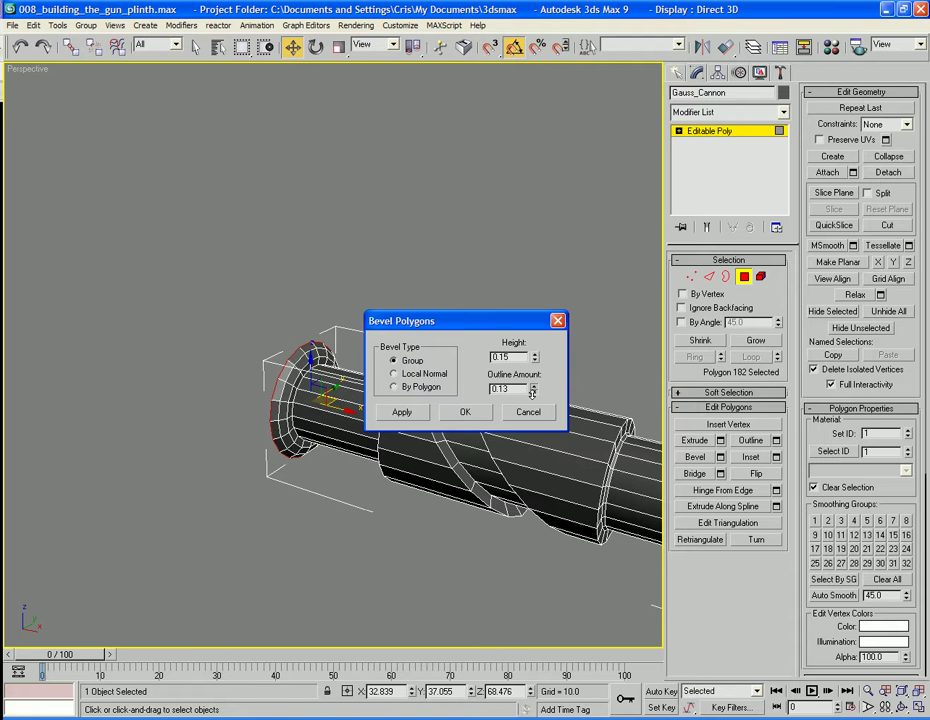
pyautogui.click(405, 414)
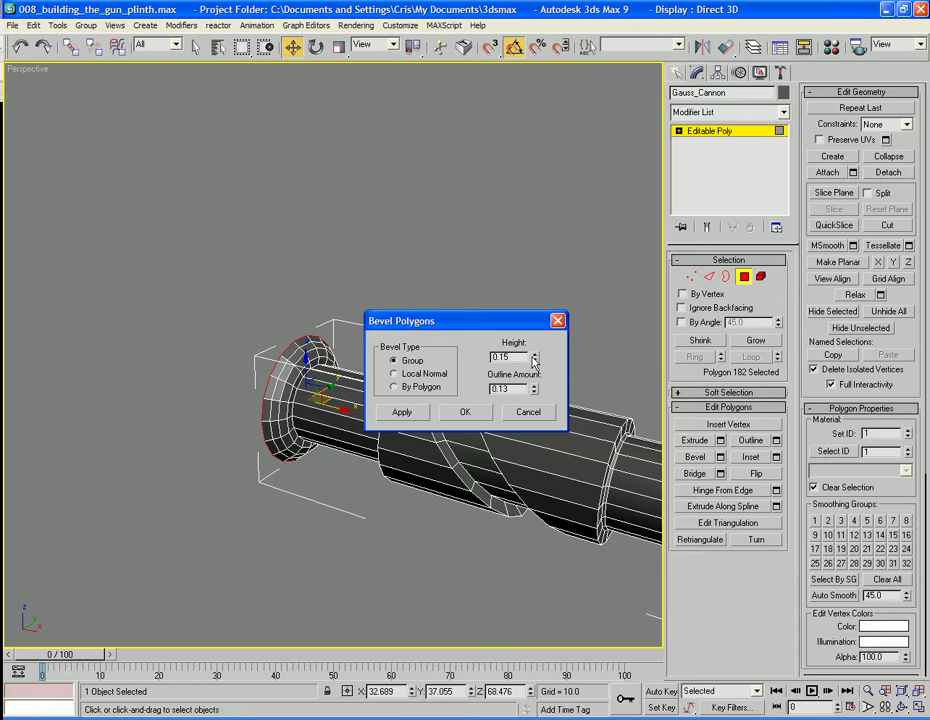
pyautogui.moveTo(537, 367)
pyautogui.mouseDown()
pyautogui.moveTo(536, 352)
pyautogui.moveTo(535, 391)
pyautogui.mouseUp()
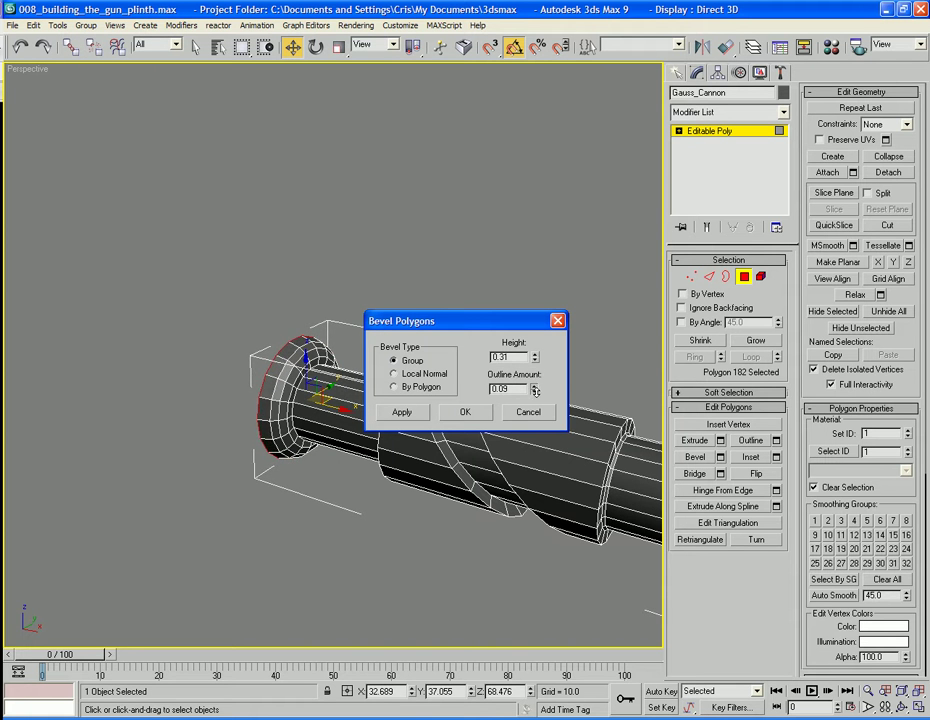
pyautogui.click(400, 413)
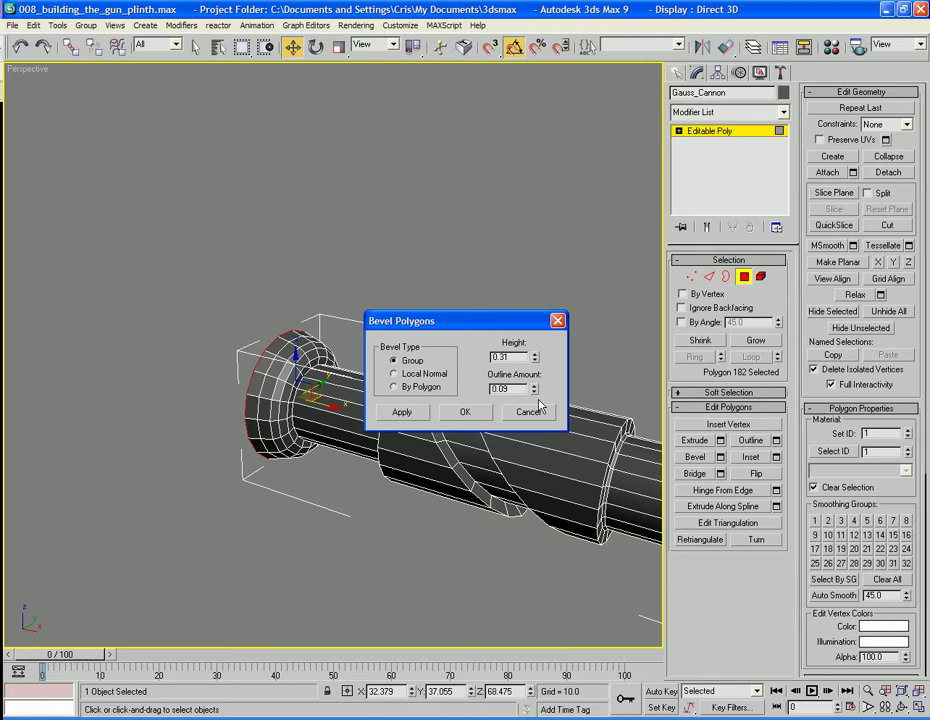
pyautogui.moveTo(537, 392); pyautogui.dragTo(535, 394)
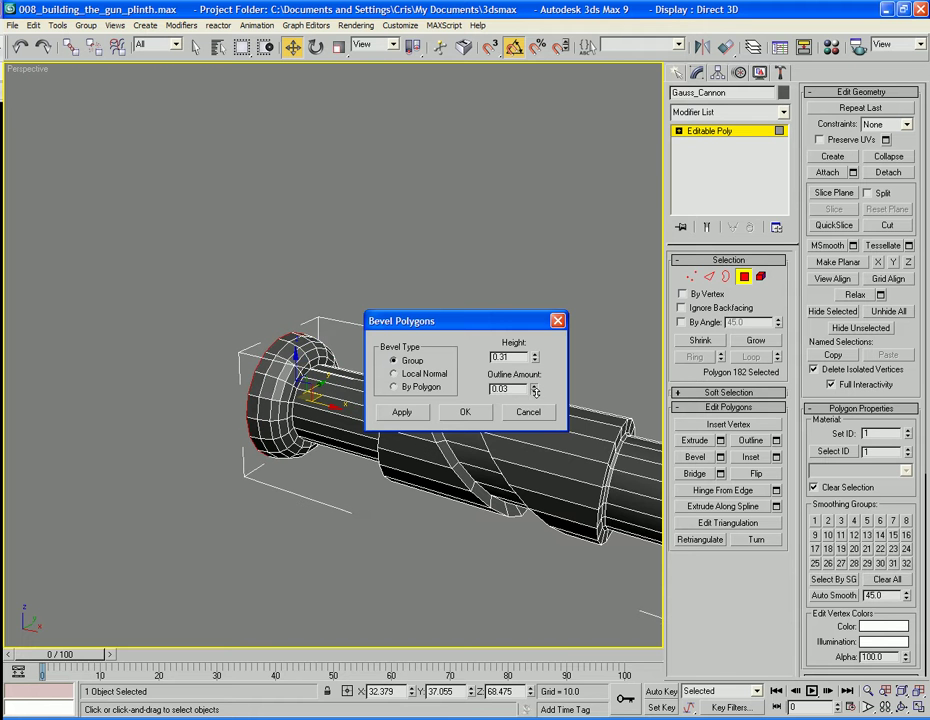
pyautogui.click(467, 412)
# - Grow the selection over the whole flared muzzle rim and clone it as an element about 2.4 units forward along X
pyautogui.moveTo(400, 400)
pyautogui.keyDown('alt'); pyautogui.mouseDown(button='middle')
pyautogui.moveTo(440, 380)
pyautogui.moveTo(400, 400)
pyautogui.mouseUp(button='middle'); pyautogui.keyUp('alt')
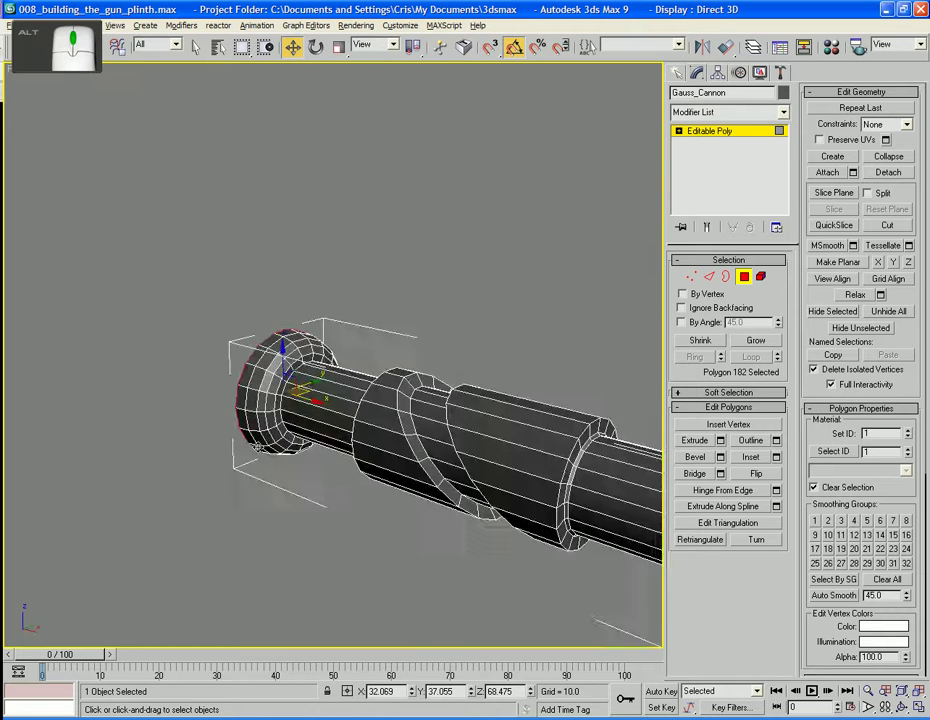
pyautogui.keyDown('alt'); pyautogui.moveTo(255, 446); pyautogui.dragTo(344, 448, button='middle'); pyautogui.keyUp('alt')
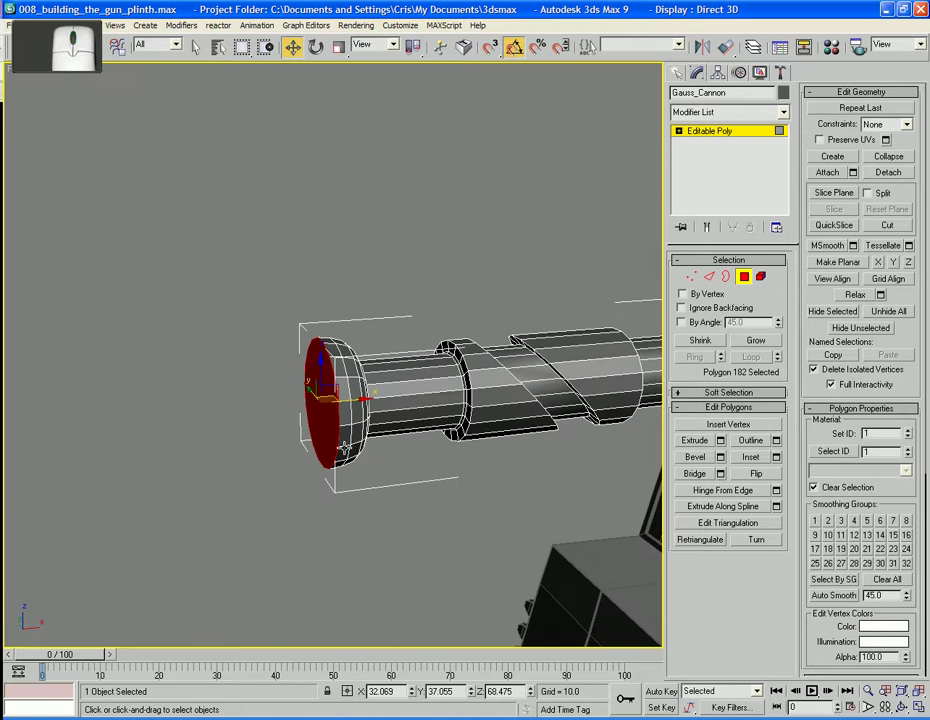
pyautogui.keyDown('alt'); pyautogui.moveTo(450, 391); pyautogui.dragTo(425, 392, button='middle'); pyautogui.keyUp('alt')
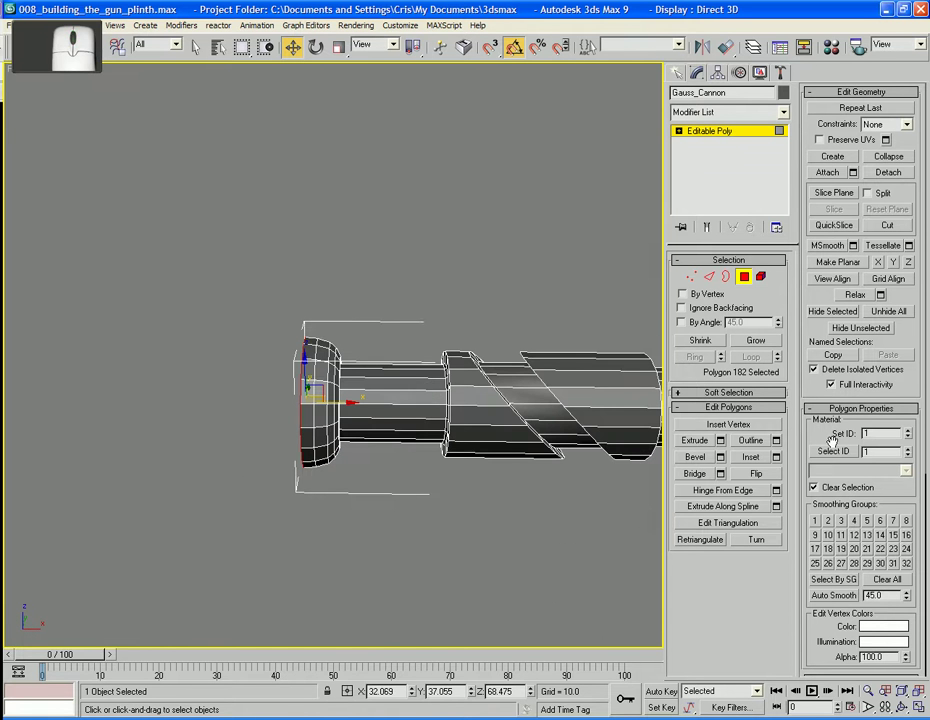
pyautogui.click(757, 342)
pyautogui.click(757, 342)
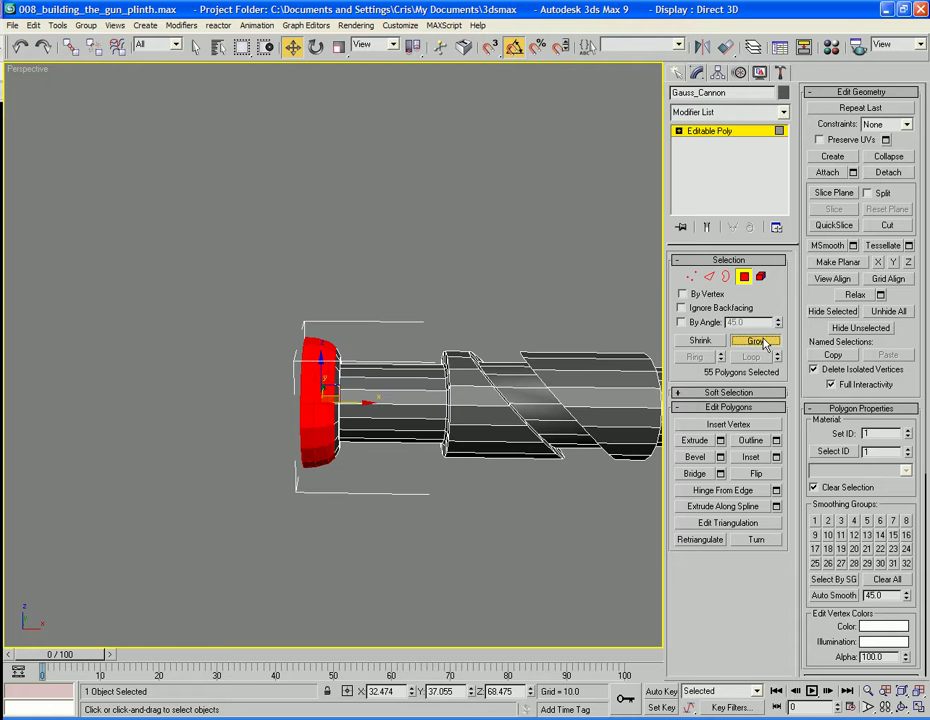
pyautogui.click(757, 342)
pyautogui.click(745, 341)
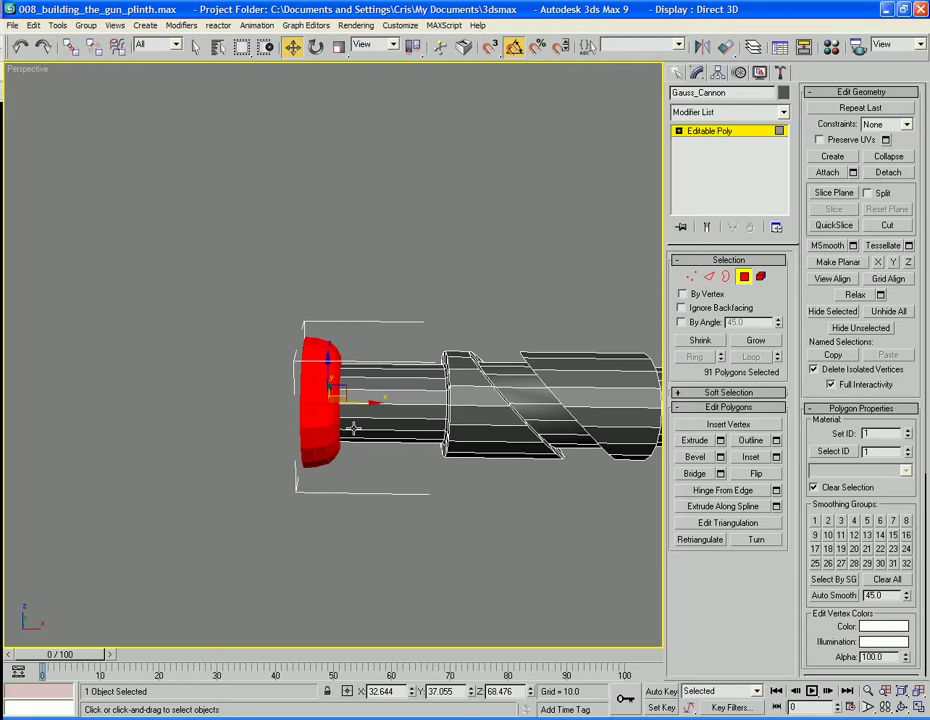
pyautogui.keyDown('shift'); pyautogui.moveTo(367, 404); pyautogui.dragTo(268, 404); pyautogui.keyUp('shift')
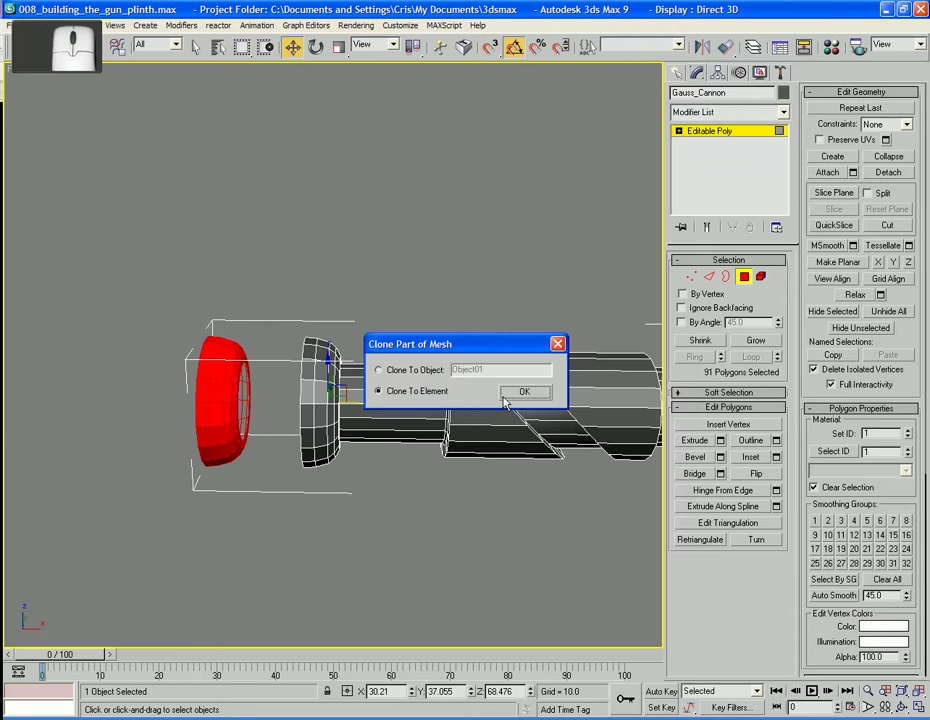
pyautogui.click(518, 393)
# - Rotate the cloned rim 180 degrees about Z and move it about 0.67 units along X toward the original rim
pyautogui.click(315, 47)
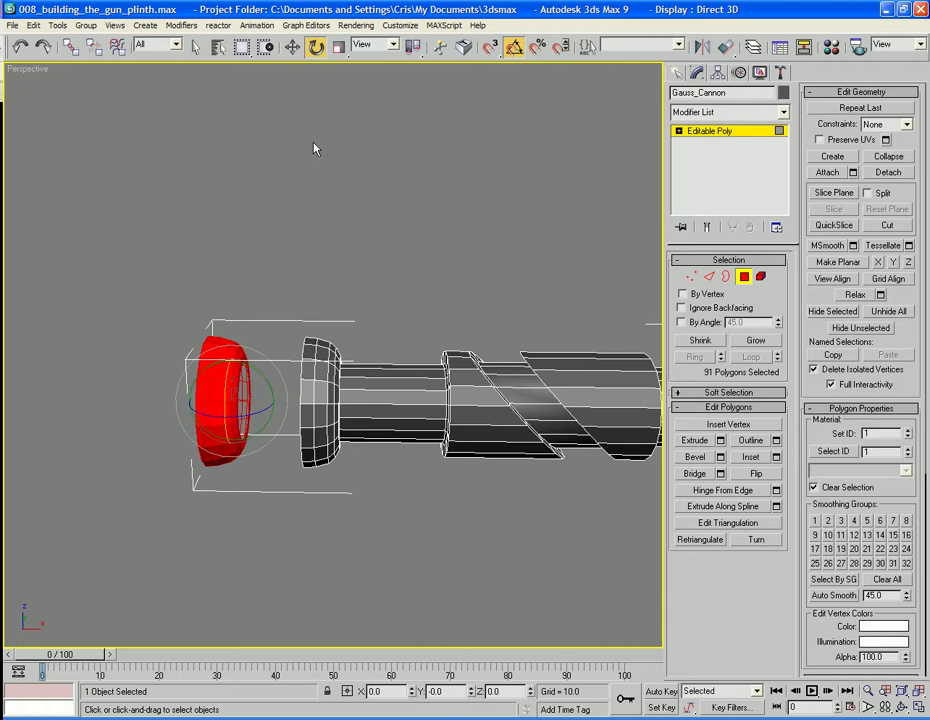
pyautogui.moveTo(218, 380)
pyautogui.mouseDown()
pyautogui.moveTo(151, 411)
pyautogui.moveTo(113, 413)
pyautogui.mouseUp()
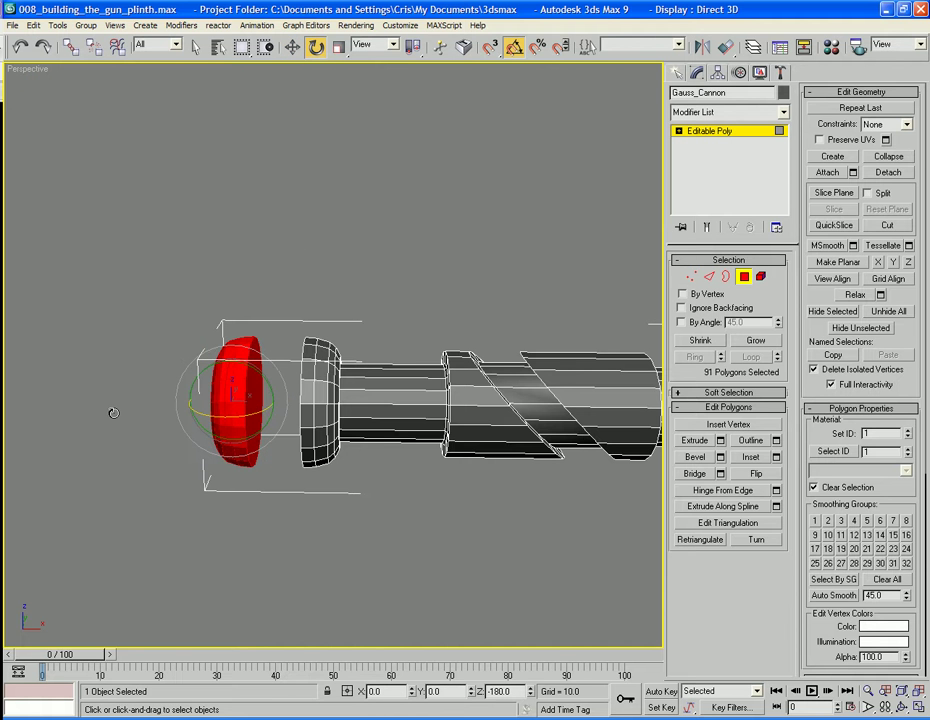
pyautogui.press('w')
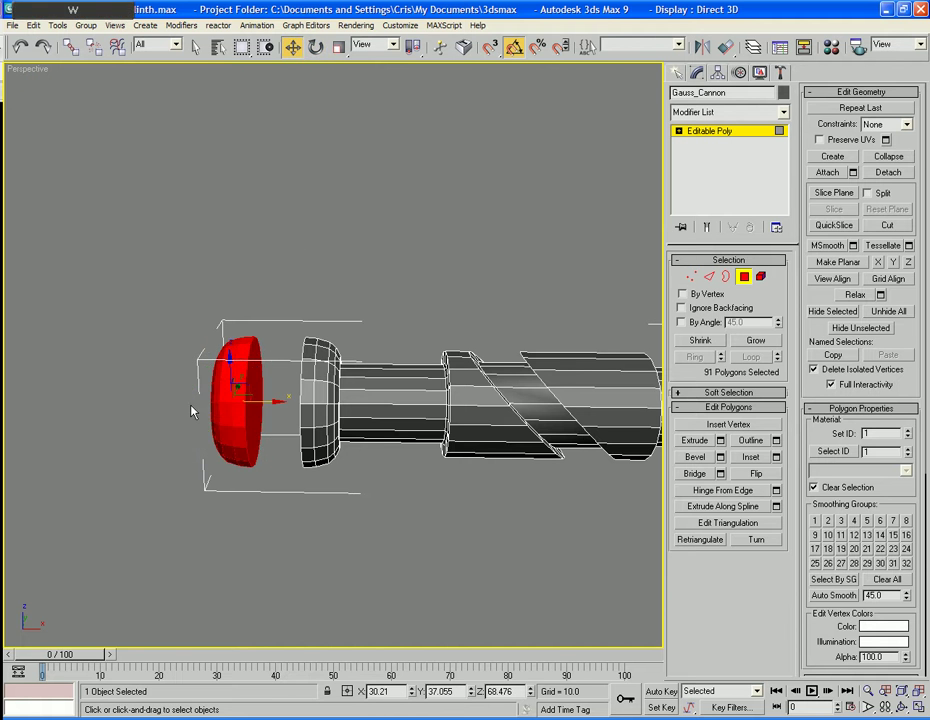
pyautogui.moveTo(291, 411); pyautogui.dragTo(293, 414)
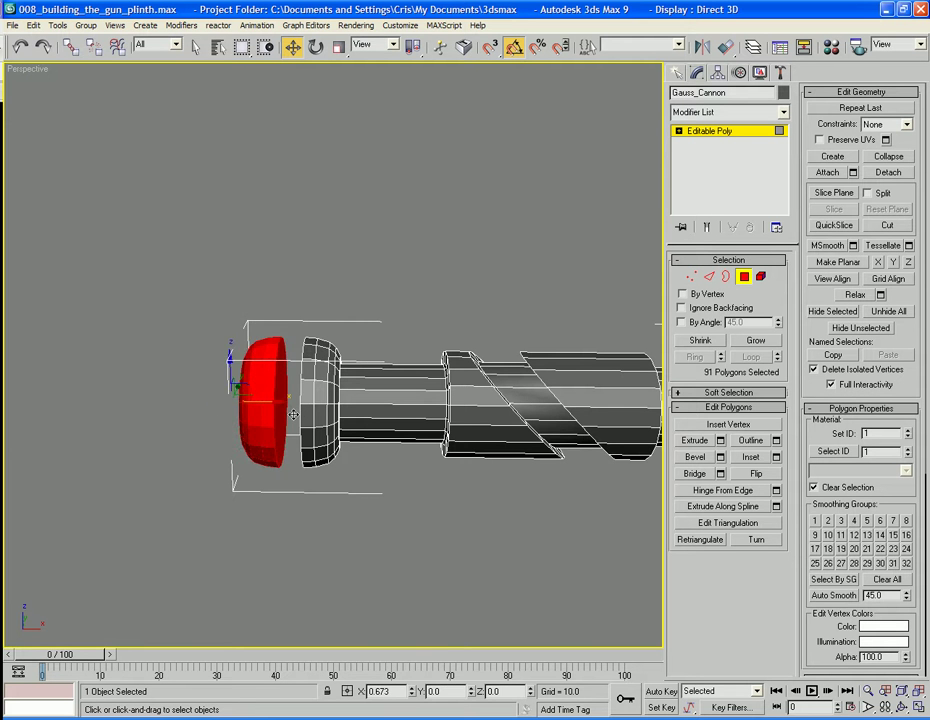
pyautogui.click(303, 531)
# - Select the two large polygons facing each other between the rims and inset them
pyautogui.scroll(5, 290, 526)
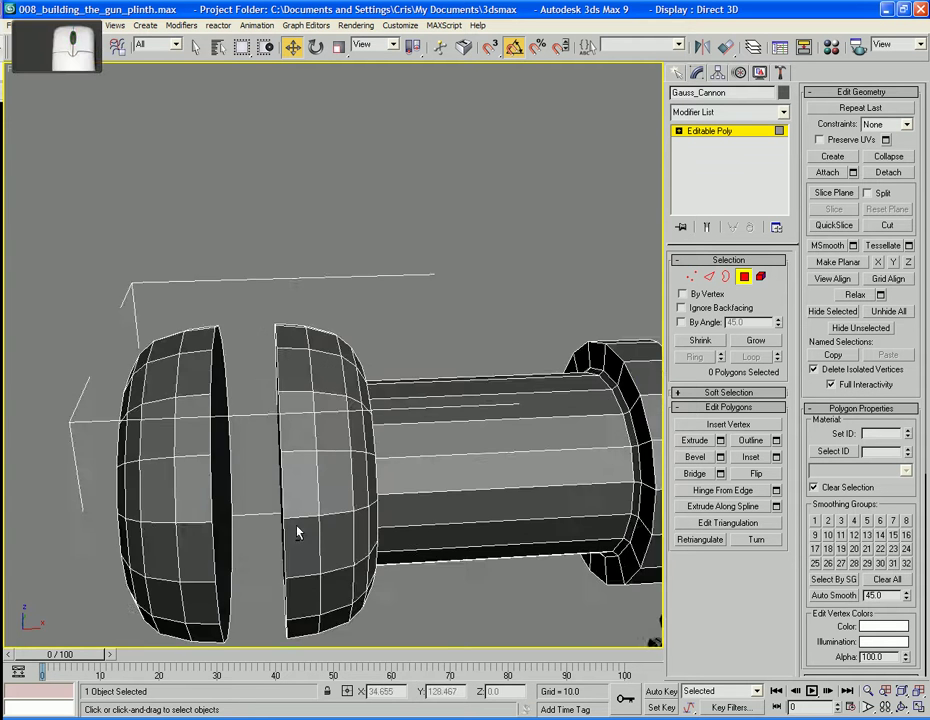
pyautogui.moveTo(297, 531); pyautogui.dragTo(317, 443, button='middle')
pyautogui.keyDown('ctrl'); pyautogui.click(254, 430); pyautogui.keyUp('ctrl')
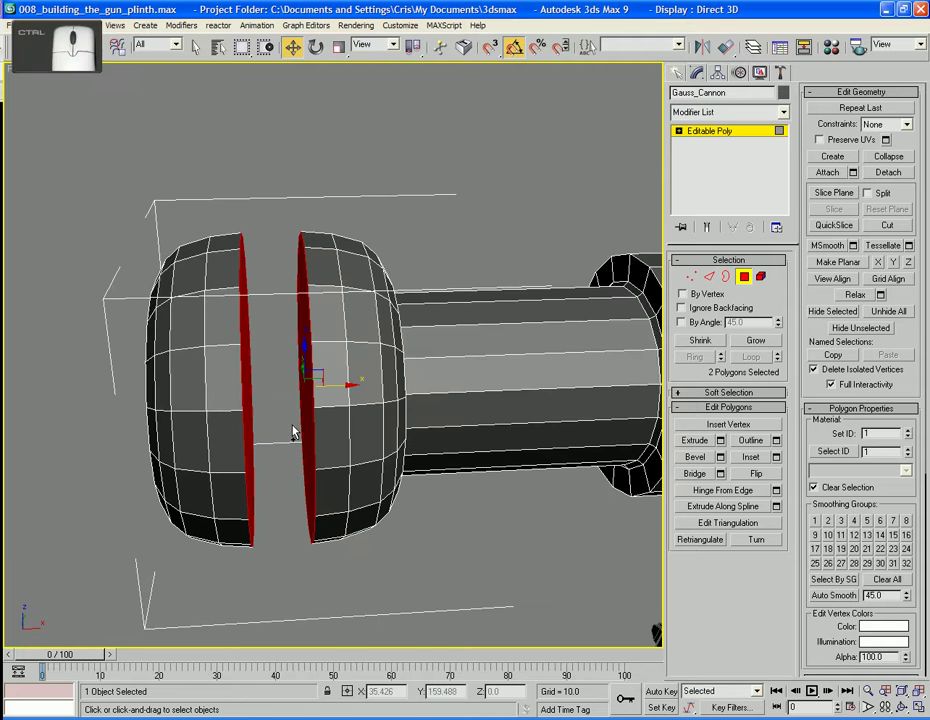
pyautogui.click(751, 457)
pyautogui.keyDown('alt'); pyautogui.moveTo(546, 335); pyautogui.dragTo(394, 447, button='middle'); pyautogui.keyUp('alt')
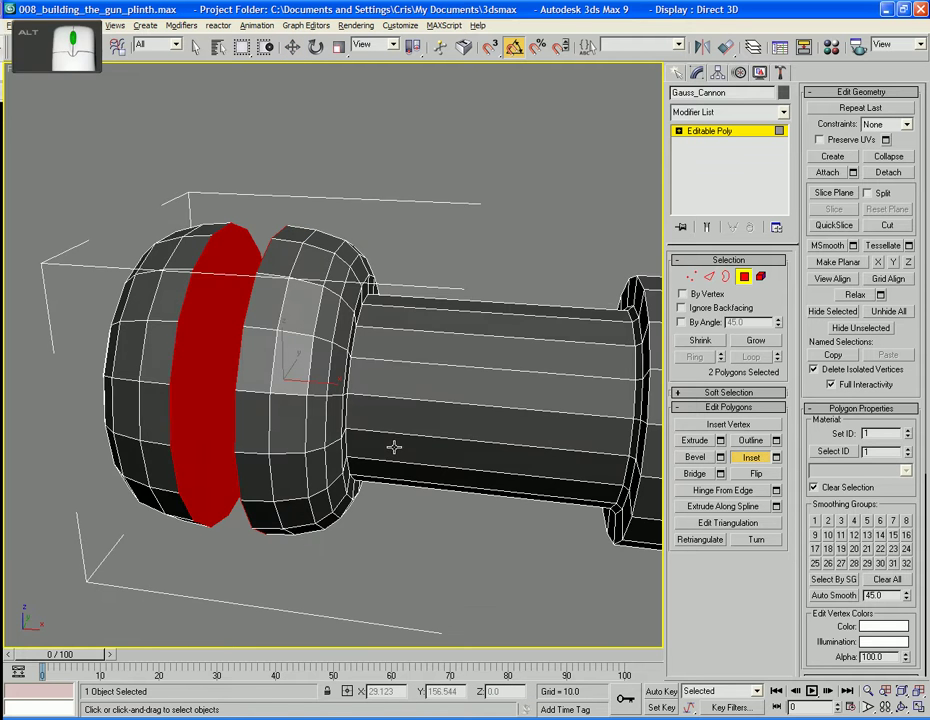
pyautogui.moveTo(153, 430); pyautogui.dragTo(189, 424)
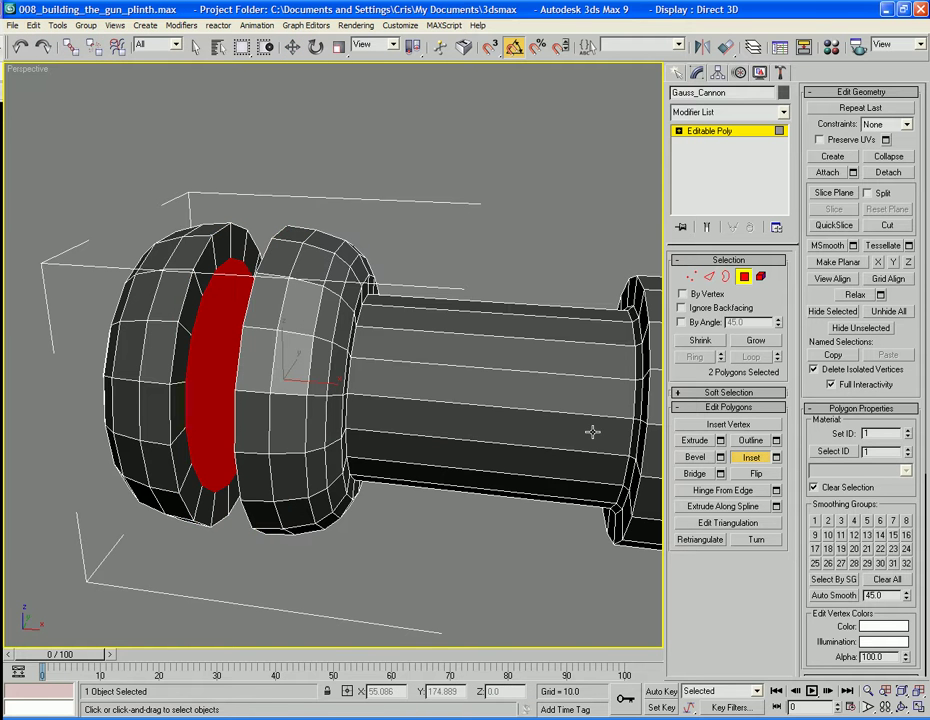
# - Bridge the two inset polygons to join the two rim halves with a narrower core
pyautogui.click(694, 473)
pyautogui.keyDown('alt'); pyautogui.moveTo(390, 236); pyautogui.dragTo(334, 279, button='middle'); pyautogui.keyUp('alt')
pyautogui.scroll(-3, 334, 279)
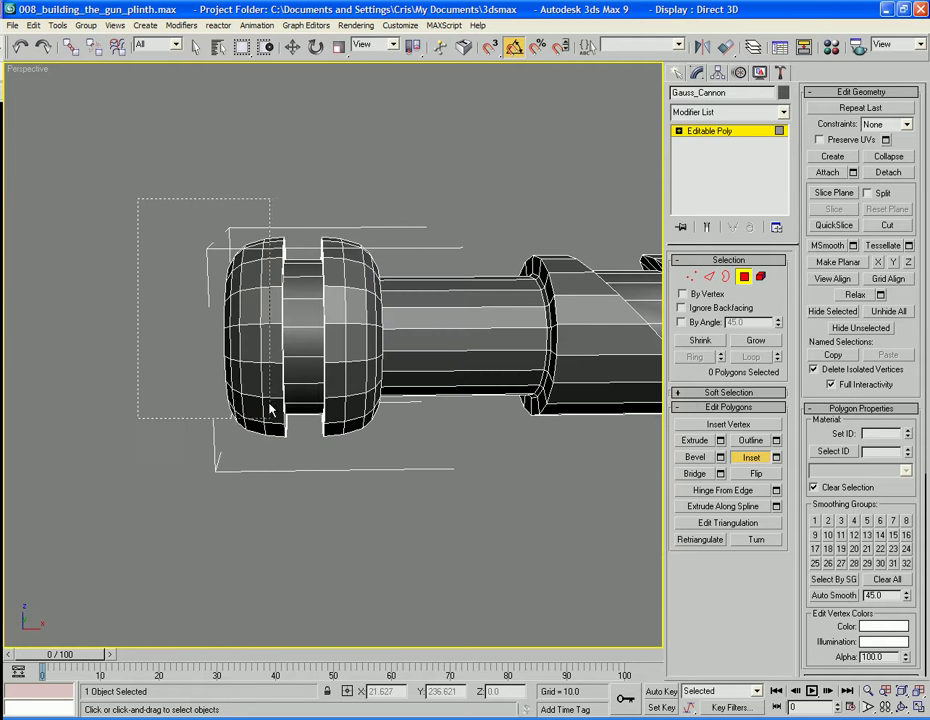
# - Select the front rim's polygons without the connecting core and move them about 0.32 units along X to narrow the groove
pyautogui.moveTo(304, 506); pyautogui.dragTo(304, 507)
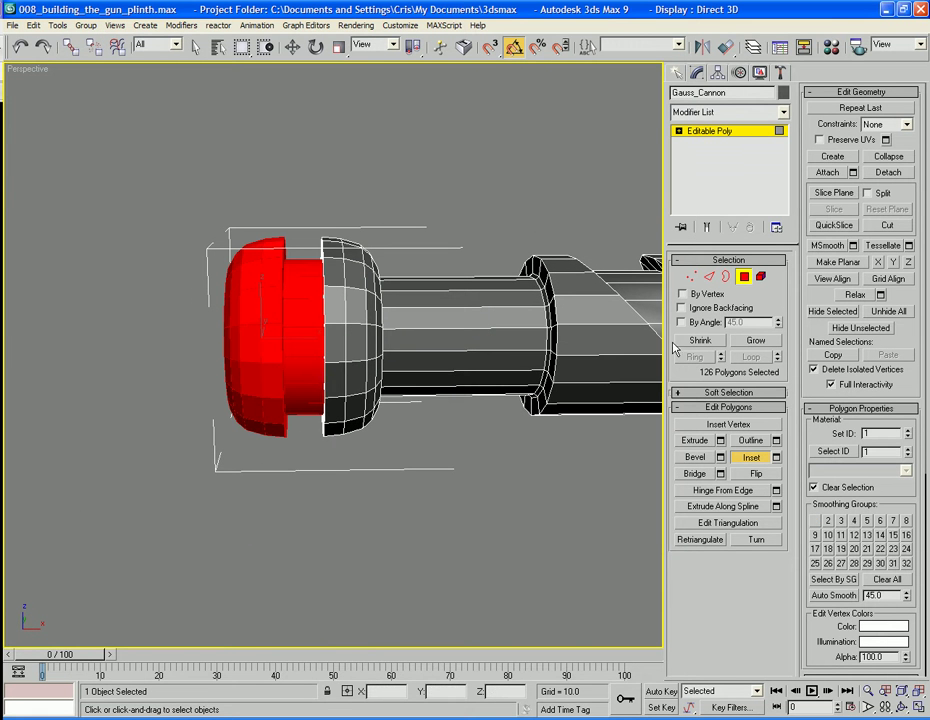
pyautogui.click(708, 341)
pyautogui.press('w')
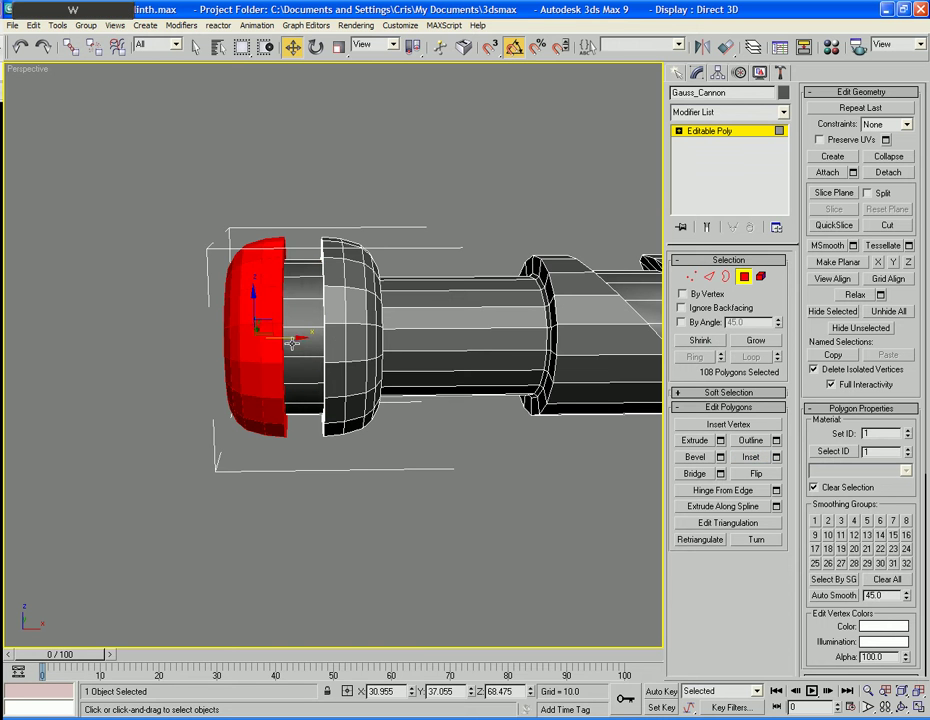
pyautogui.moveTo(300, 339); pyautogui.dragTo(312, 347)
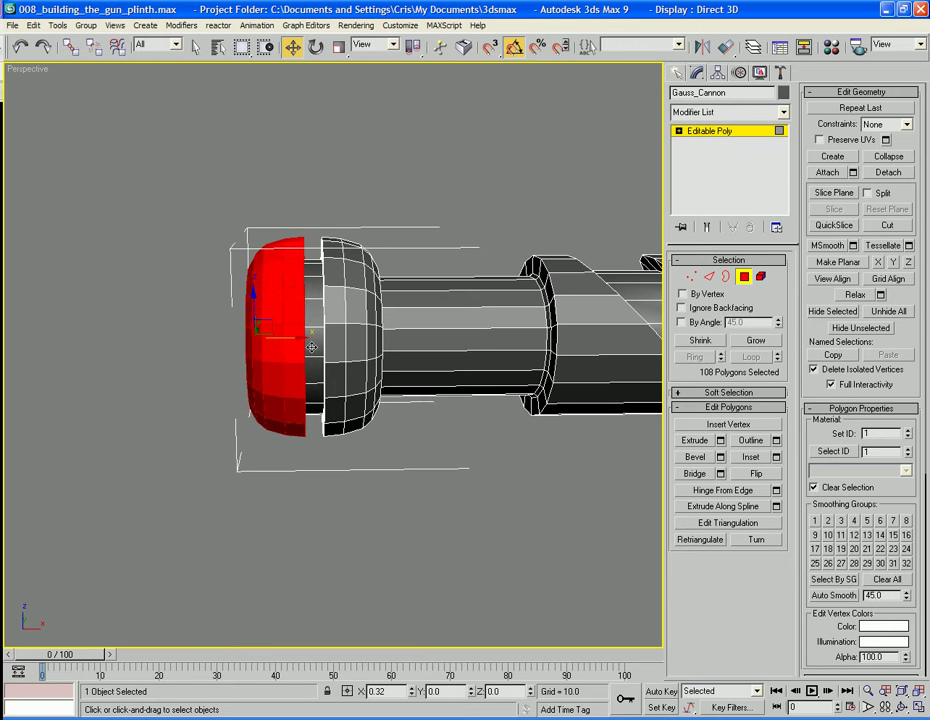
pyautogui.click(357, 517)
# - Select two adjacent polygons on each facing wall of the muzzle groove on one side of the barrel
pyautogui.keyDown('alt'); pyautogui.moveTo(357, 517); pyautogui.dragTo(393, 546, button='middle'); pyautogui.keyUp('alt')
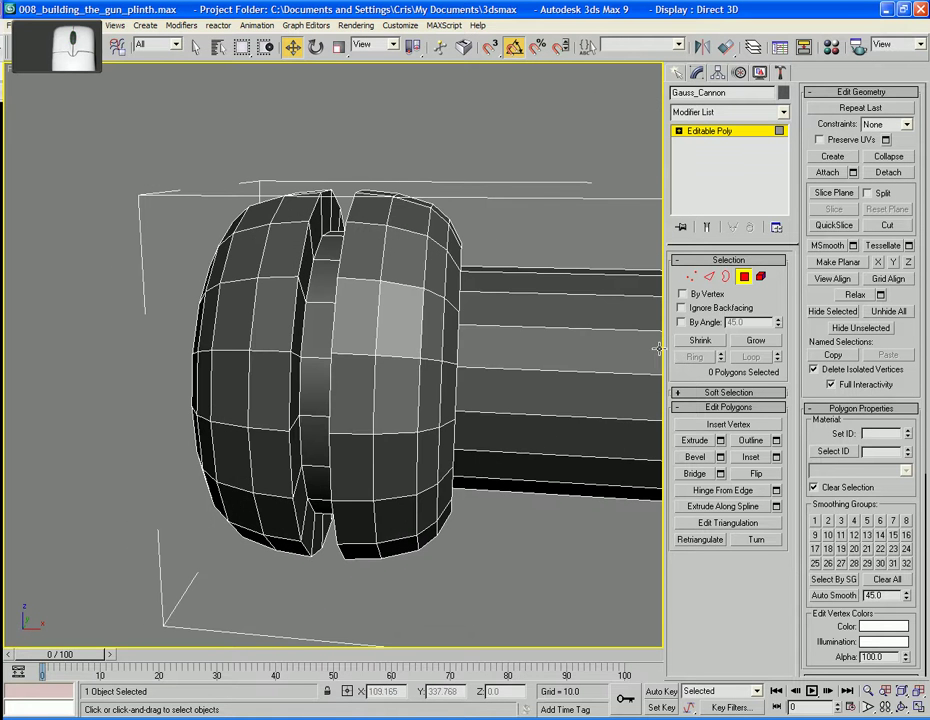
pyautogui.click(295, 395)
pyautogui.keyDown('ctrl'); pyautogui.click(293, 450); pyautogui.keyUp('ctrl')
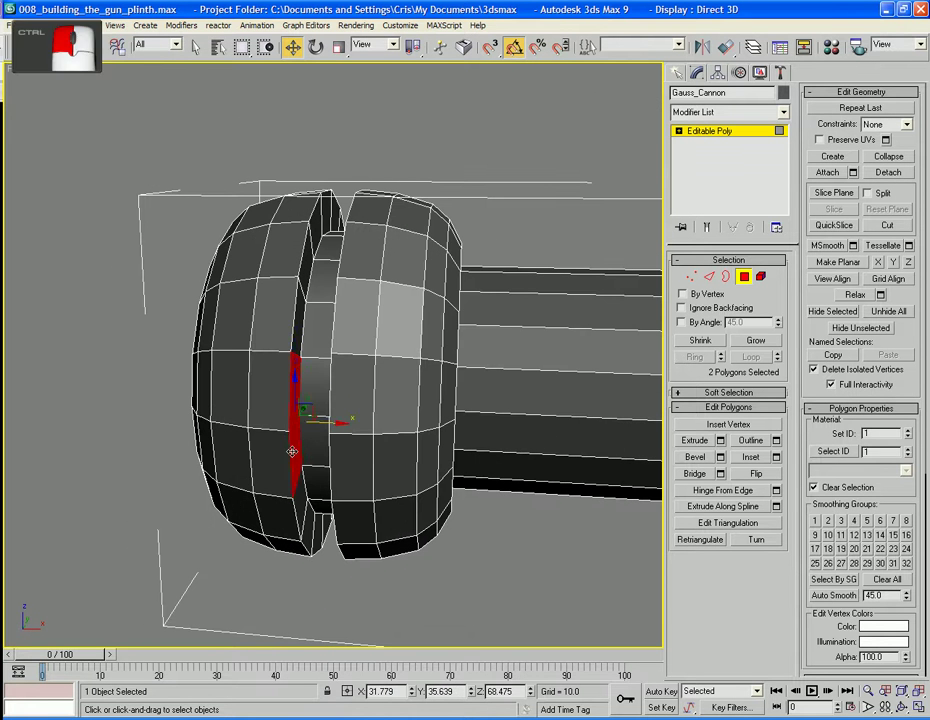
pyautogui.keyDown('alt'); pyautogui.moveTo(293, 450); pyautogui.dragTo(440, 386, button='middle'); pyautogui.keyUp('alt')
pyautogui.keyDown('ctrl'); pyautogui.click(408, 412); pyautogui.keyUp('ctrl')
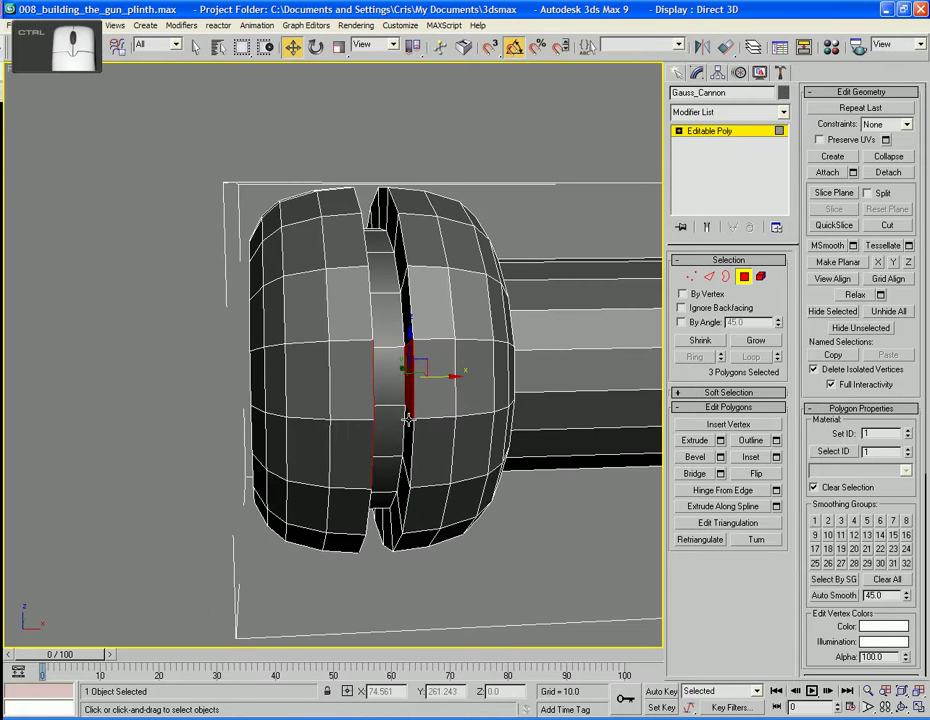
pyautogui.keyDown('ctrl'); pyautogui.click(410, 442); pyautogui.keyUp('ctrl')
# - Add the two matching polygons on each facing groove wall on the opposite side of the barrel to the selection
pyautogui.keyDown('alt'); pyautogui.moveTo(410, 442); pyautogui.dragTo(278, 354, button='middle'); pyautogui.keyUp('alt')
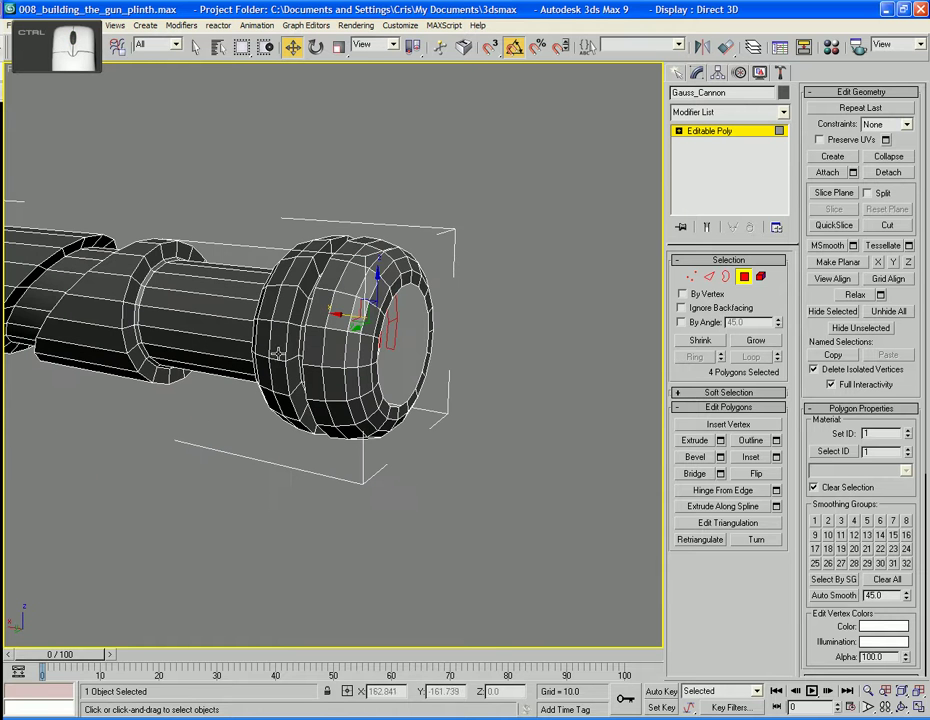
pyautogui.keyDown('ctrl'); pyautogui.click(287, 352); pyautogui.keyUp('ctrl')
pyautogui.scroll(6, 300, 345)
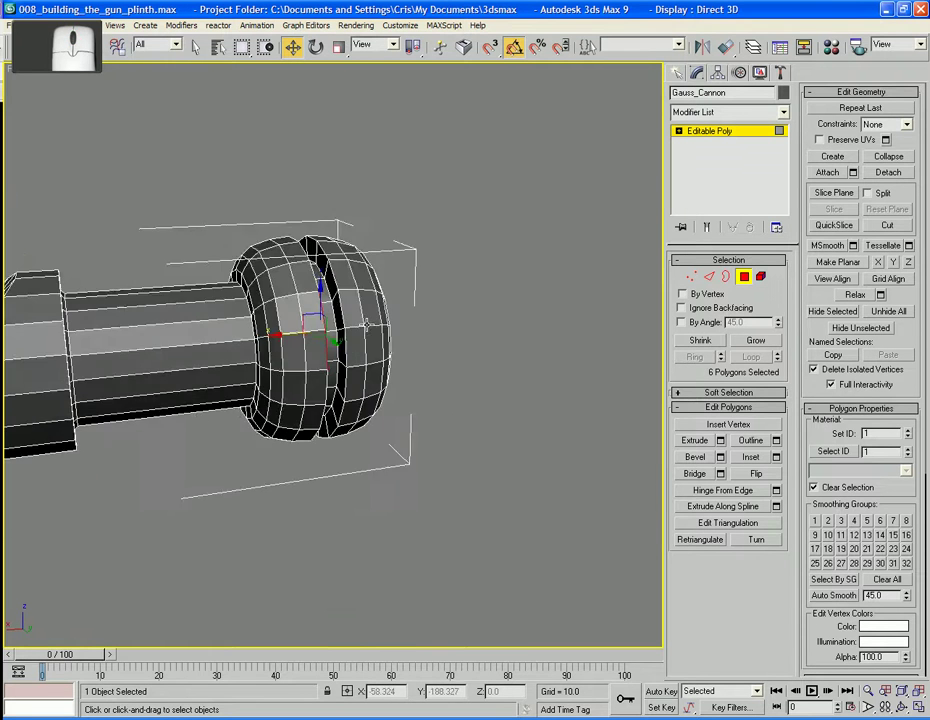
pyautogui.keyDown('ctrl'); pyautogui.click(340, 344); pyautogui.keyUp('ctrl')
pyautogui.keyDown('ctrl'); pyautogui.click(345, 154); pyautogui.keyUp('ctrl')
pyautogui.scroll(-8, 407, 232)
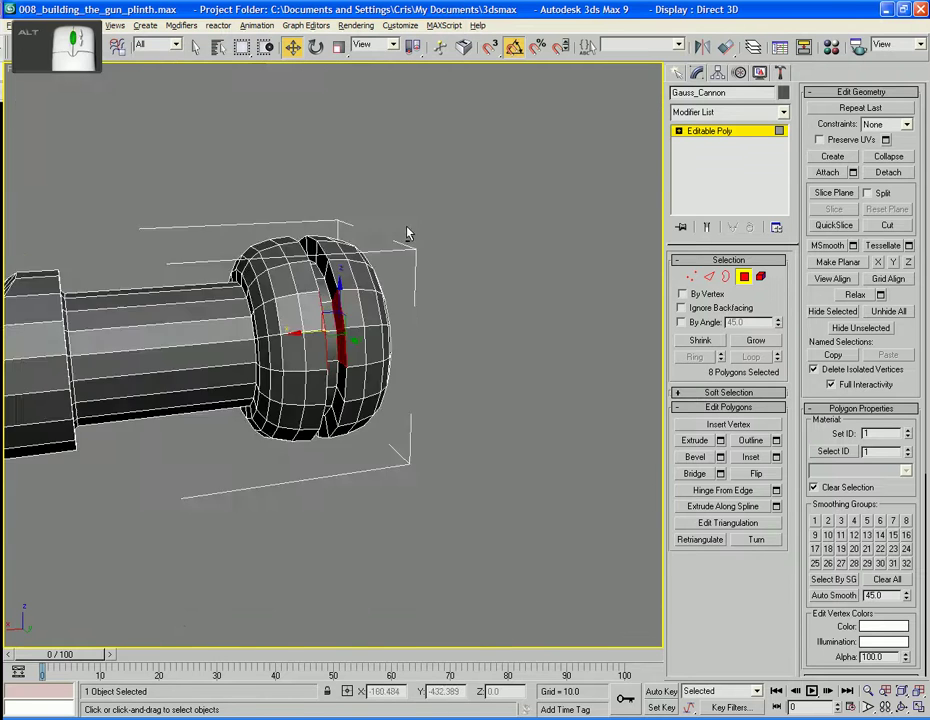
# - Add one polygon on each facing groove wall at the top and underside of the head to the selection
pyautogui.keyDown('alt'); pyautogui.moveTo(407, 232); pyautogui.dragTo(355, 372, button='middle'); pyautogui.keyUp('alt')
pyautogui.keyDown('alt'); pyautogui.moveTo(412, 355); pyautogui.dragTo(478, 383, button='middle'); pyautogui.keyUp('alt')
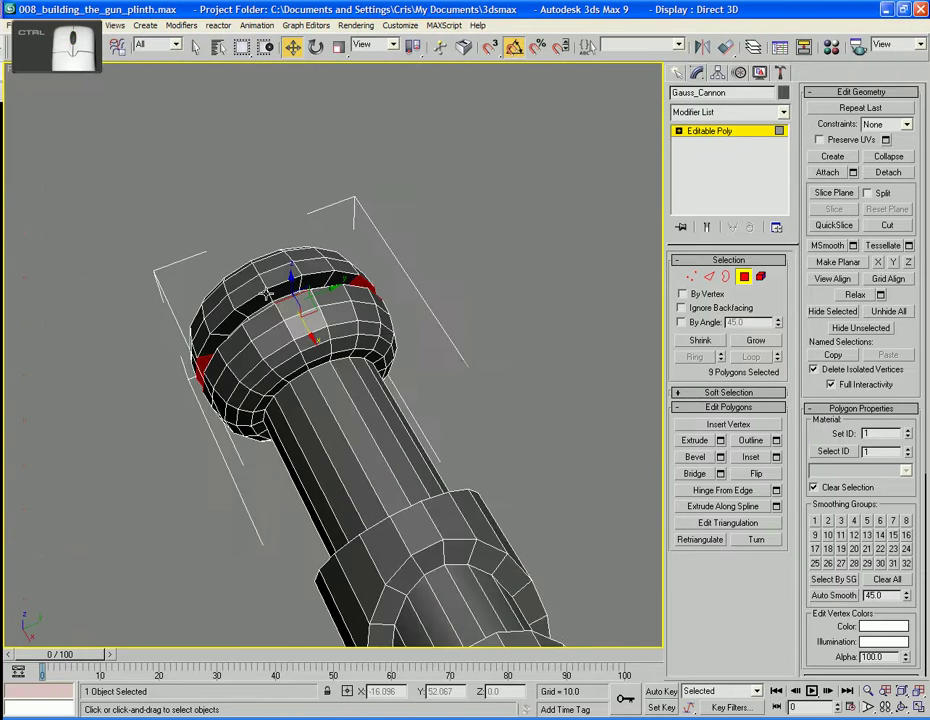
pyautogui.keyDown('ctrl'); pyautogui.click(267, 293); pyautogui.keyUp('ctrl')
pyautogui.keyDown('alt'); pyautogui.moveTo(222, 486); pyautogui.dragTo(449, 317, button='middle'); pyautogui.keyUp('alt')
pyautogui.keyDown('ctrl'); pyautogui.click(357, 372); pyautogui.keyUp('ctrl')
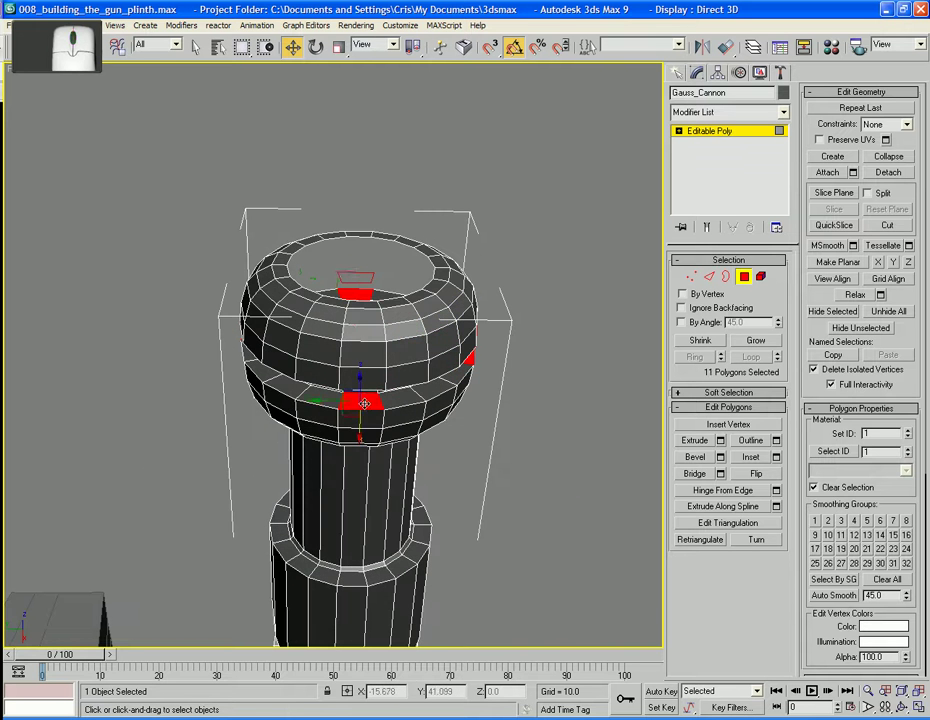
pyautogui.keyDown('alt'); pyautogui.moveTo(357, 372); pyautogui.dragTo(361, 236, button='middle'); pyautogui.keyUp('alt')
pyautogui.keyDown('ctrl'); pyautogui.click(361, 246); pyautogui.keyUp('ctrl')
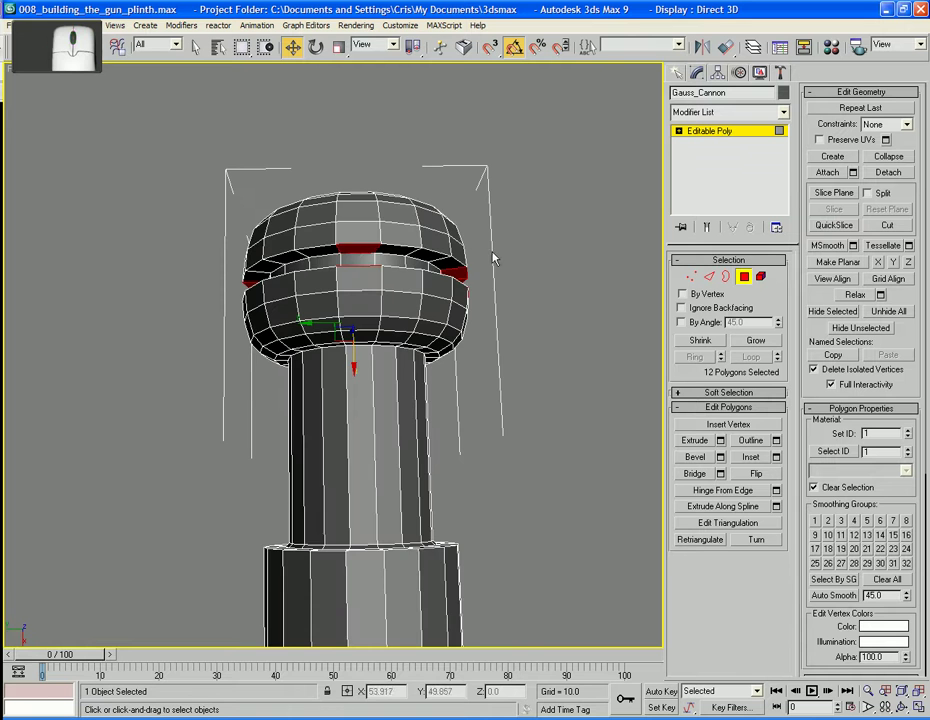
# - Move the 12 selected groove polygons along X toward the cannon's rear to make a stepped groove, and clear the selection
pyautogui.keyDown('alt'); pyautogui.moveTo(494, 257); pyautogui.dragTo(379, 428, button='middle'); pyautogui.keyUp('alt')
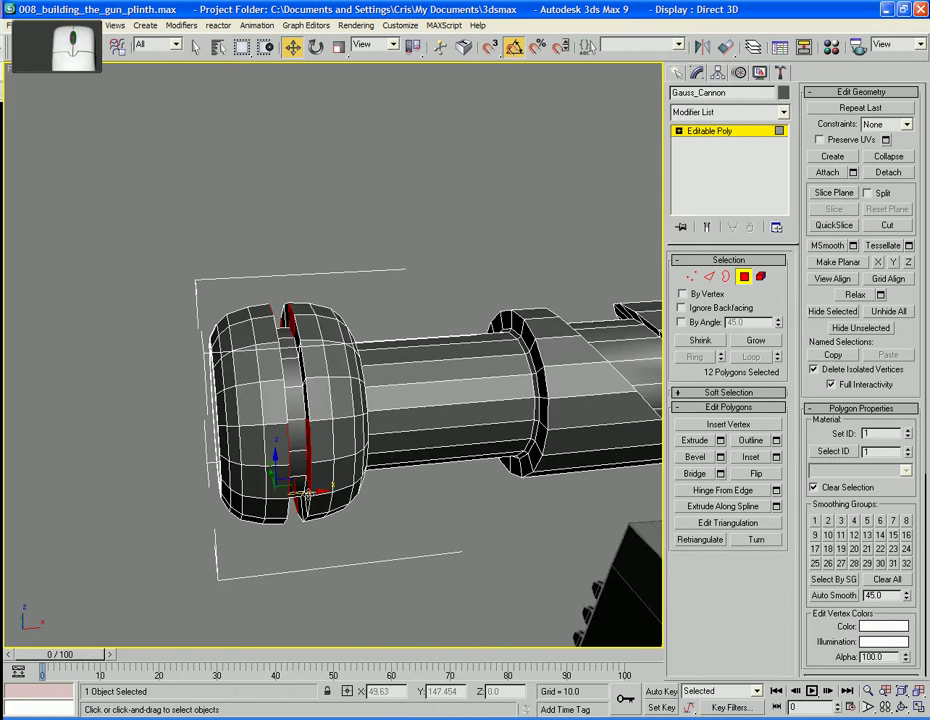
pyautogui.moveTo(305, 493); pyautogui.dragTo(326, 497)
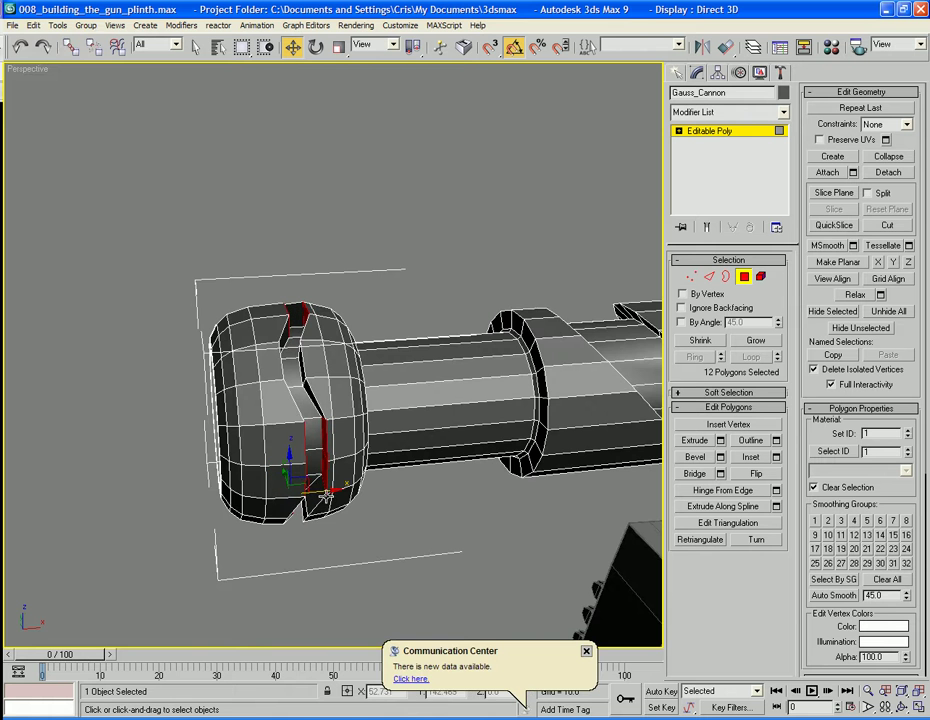
pyautogui.click(587, 652)
pyautogui.click(445, 520)
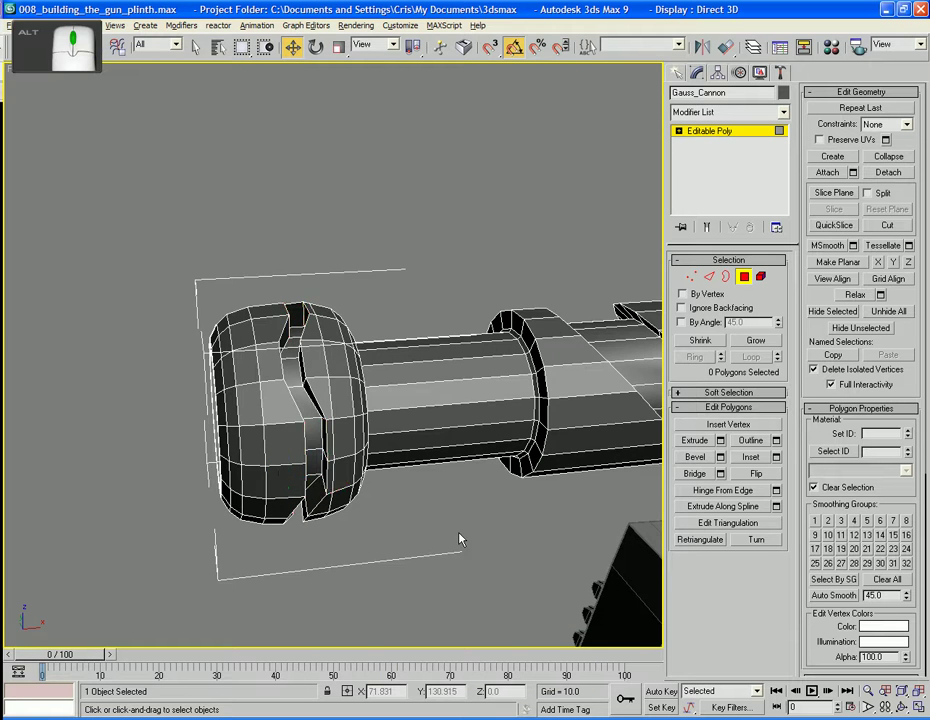
# - Select the open border at the muzzle's front, scale it down slightly and cap it
pyautogui.keyDown('alt'); pyautogui.moveTo(461, 540); pyautogui.dragTo(352, 417, button='middle'); pyautogui.keyUp('alt')
pyautogui.scroll(-4, 449, 534)
pyautogui.scroll(2, 465, 519)
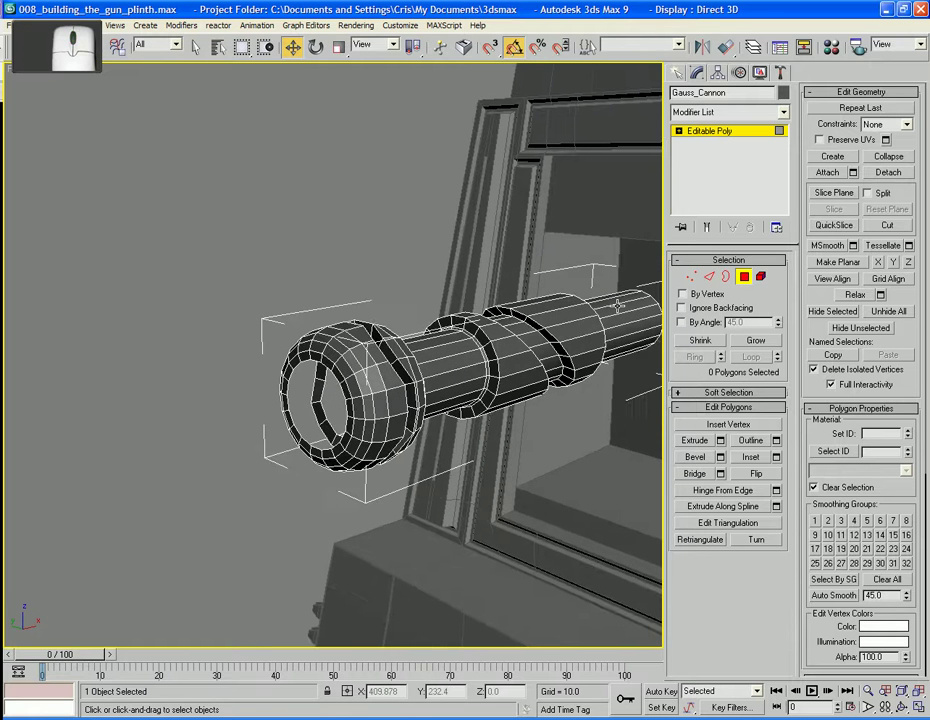
pyautogui.press('3')
pyautogui.click(345, 407)
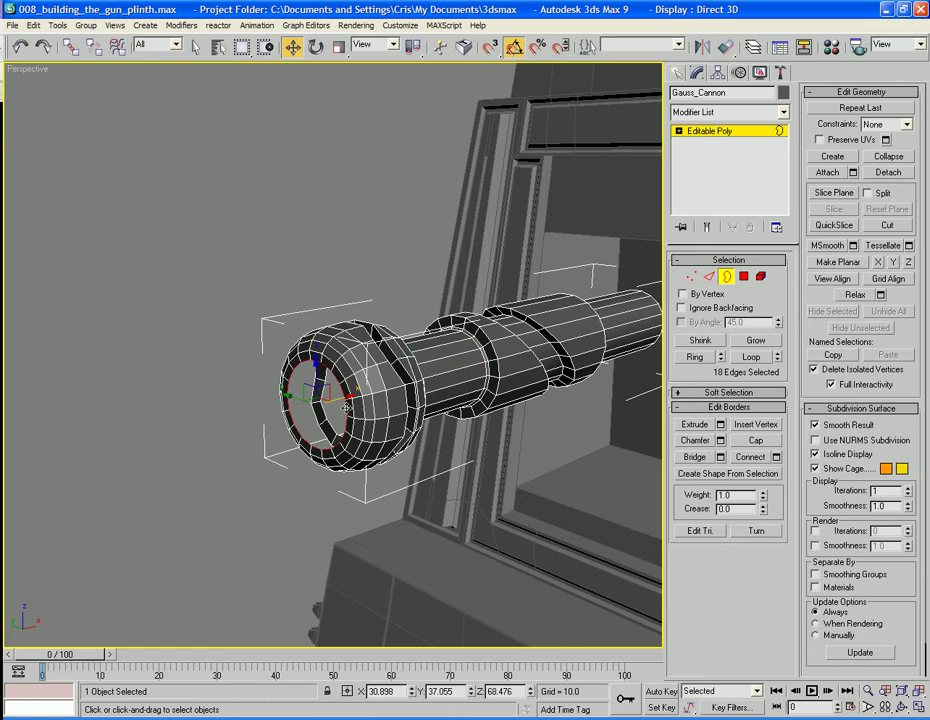
pyautogui.hotkey('ctrl', 'e')
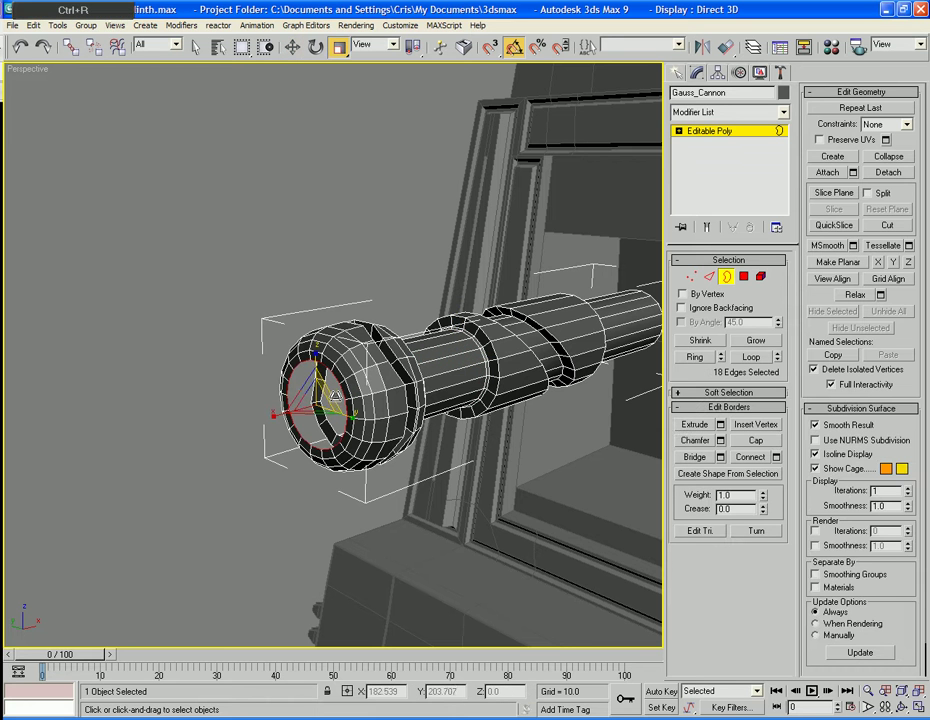
pyautogui.moveTo(336, 393); pyautogui.dragTo(336, 404)
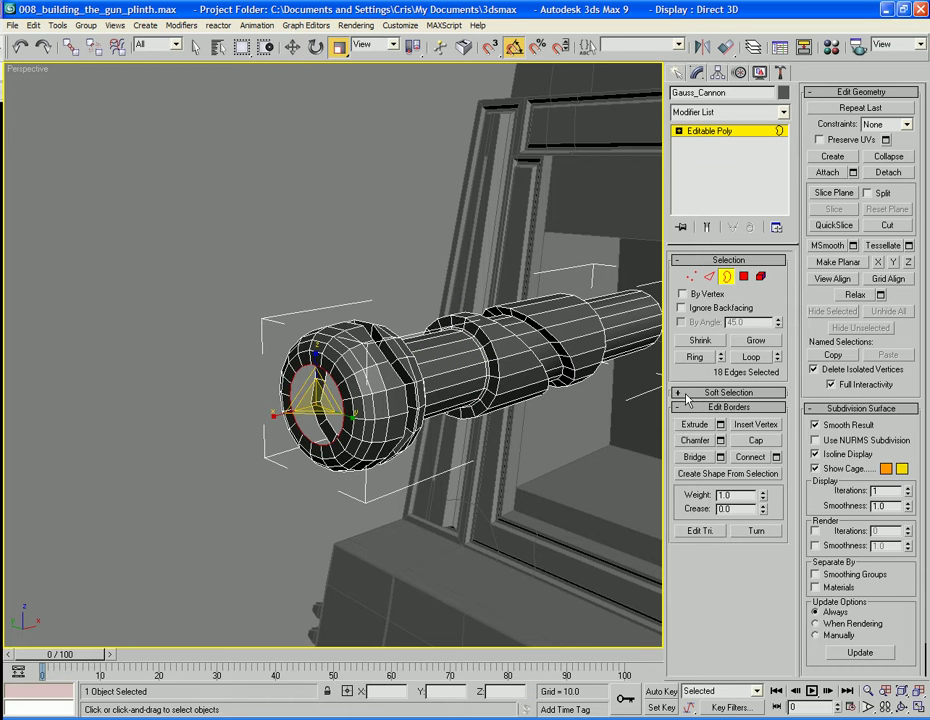
pyautogui.click(757, 442)
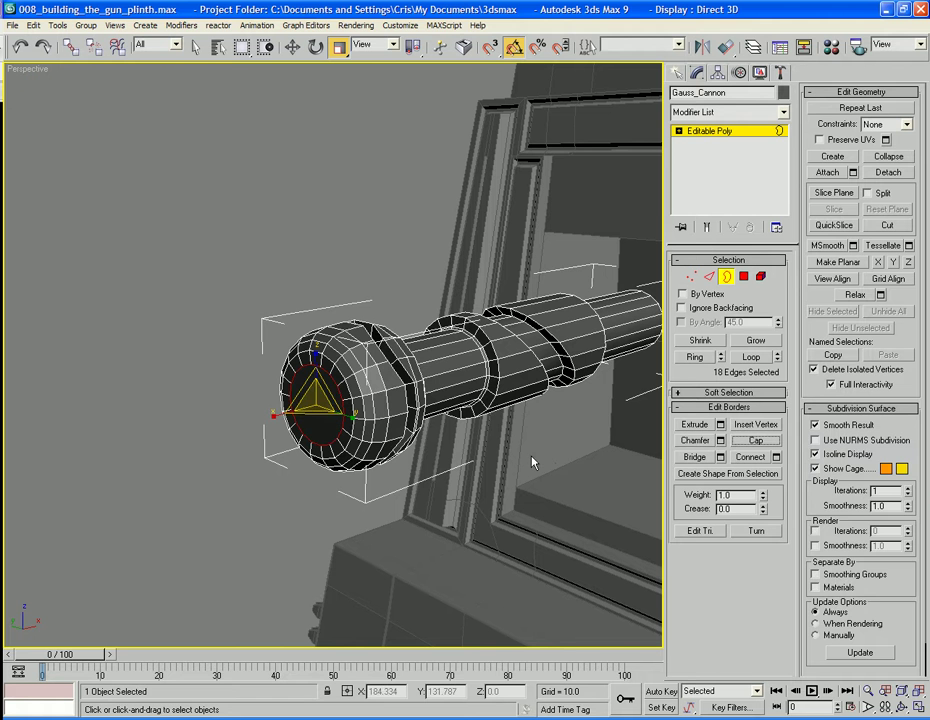
# - Extrude the muzzle's cap polygon forward and move it farther out along X to form a long front barrel section
pyautogui.click(744, 277)
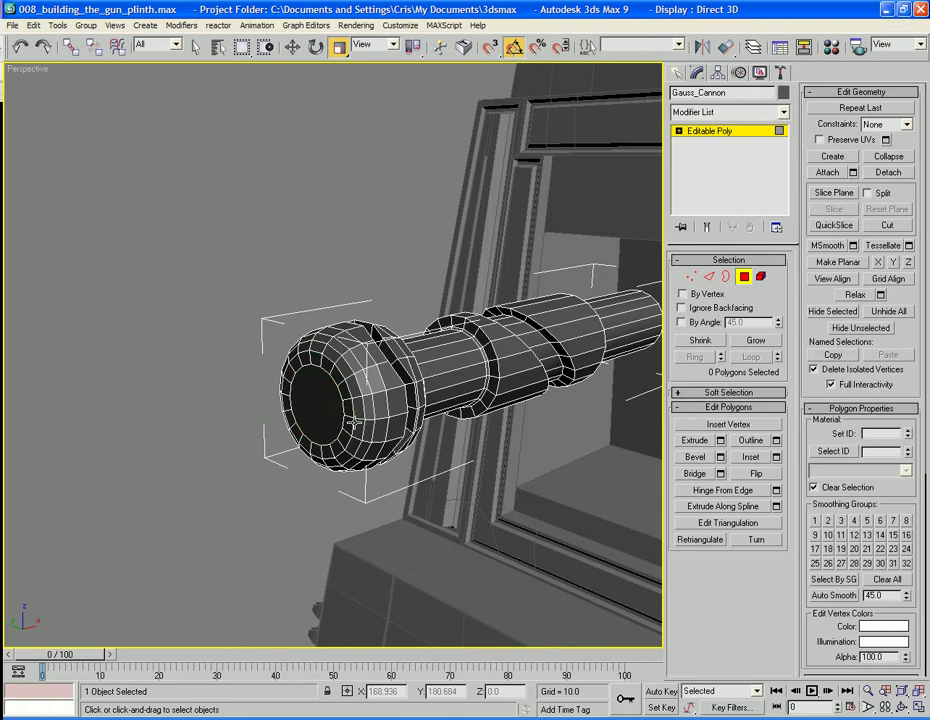
pyautogui.click(328, 410)
pyautogui.click(708, 442)
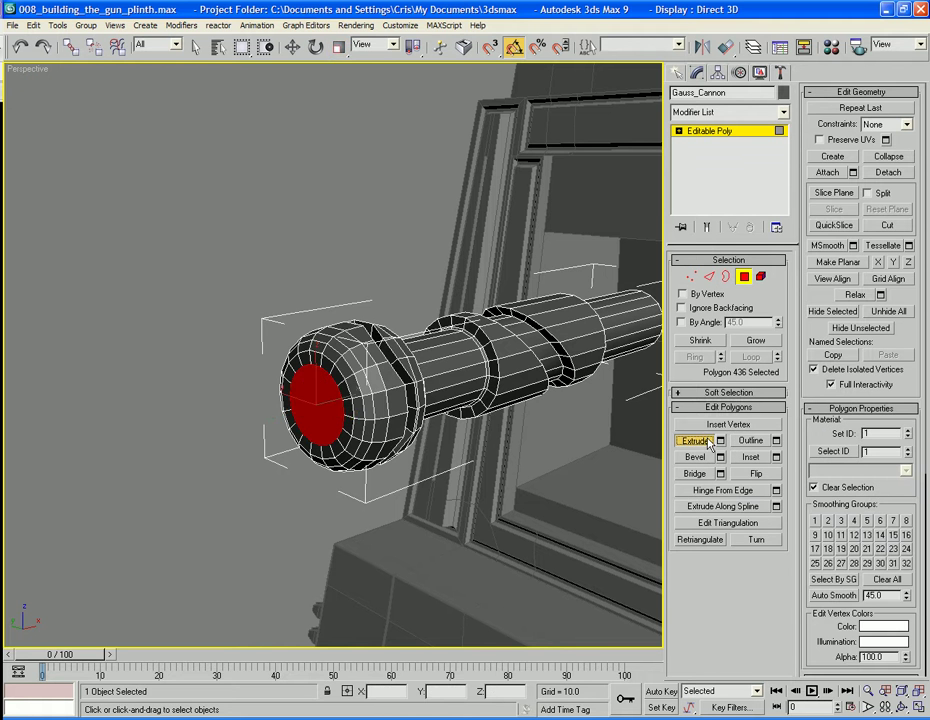
pyautogui.keyDown('alt'); pyautogui.moveTo(332, 440); pyautogui.dragTo(411, 457, button='middle'); pyautogui.keyUp('alt')
pyautogui.scroll(-5, 374, 446)
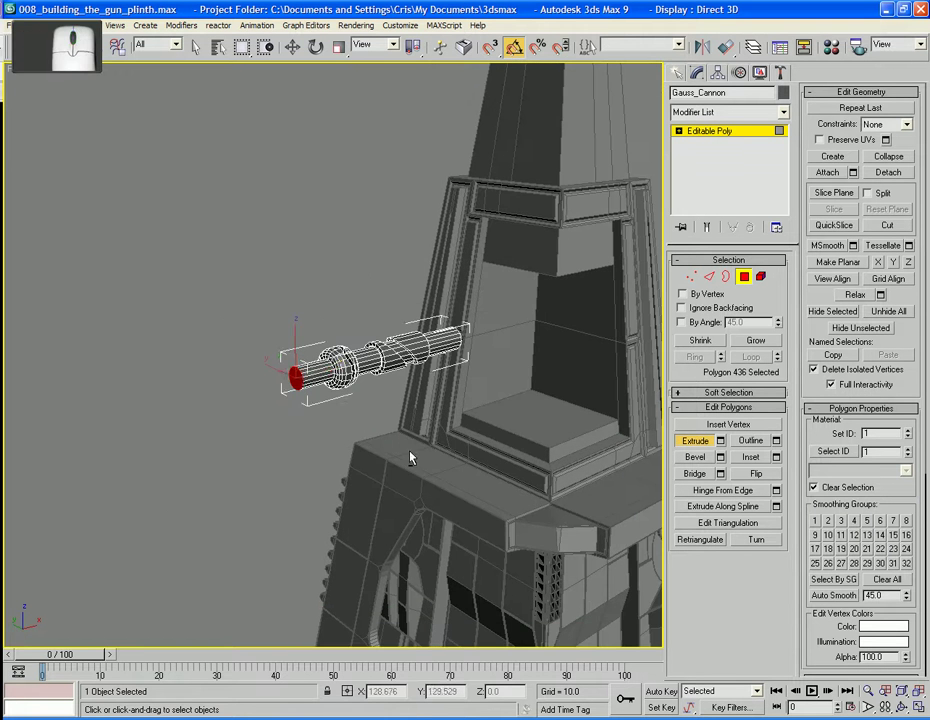
pyautogui.press('w')
pyautogui.moveTo(323, 372); pyautogui.dragTo(309, 375)
pyautogui.click(214, 504)
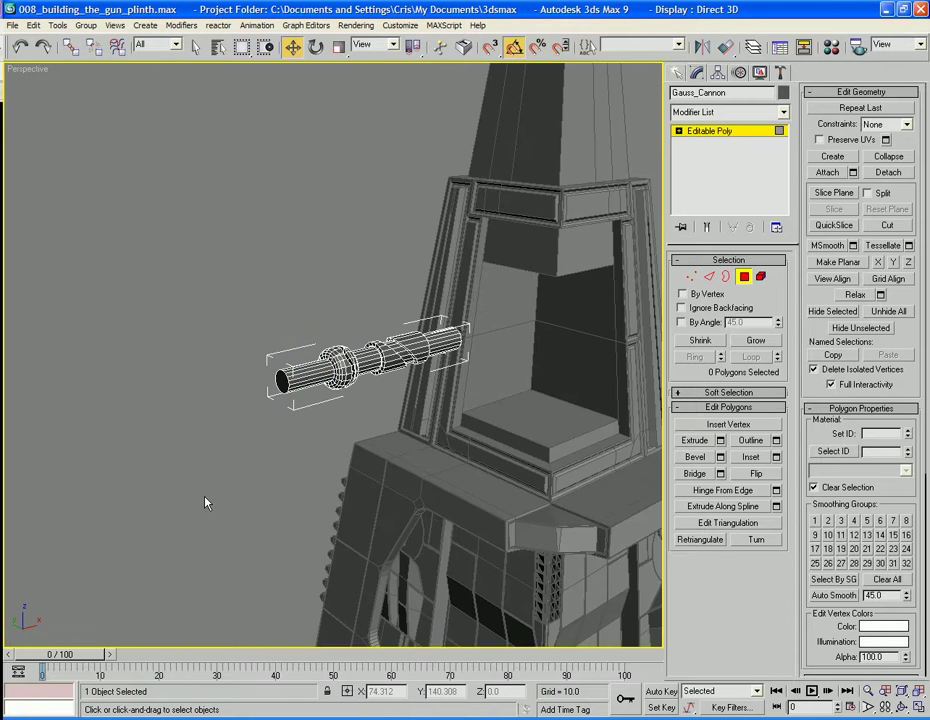
# - Bevel the end polygon of the front barrel with a height of 0.31 and an outline amount of 0.22
pyautogui.keyDown('alt'); pyautogui.moveTo(205, 500); pyautogui.dragTo(457, 440, button='middle'); pyautogui.keyUp('alt')
pyautogui.scroll(4, 208, 517)
pyautogui.click(462, 372)
pyautogui.keyDown('alt'); pyautogui.moveTo(462, 372); pyautogui.dragTo(320, 295, button='middle'); pyautogui.keyUp('alt')
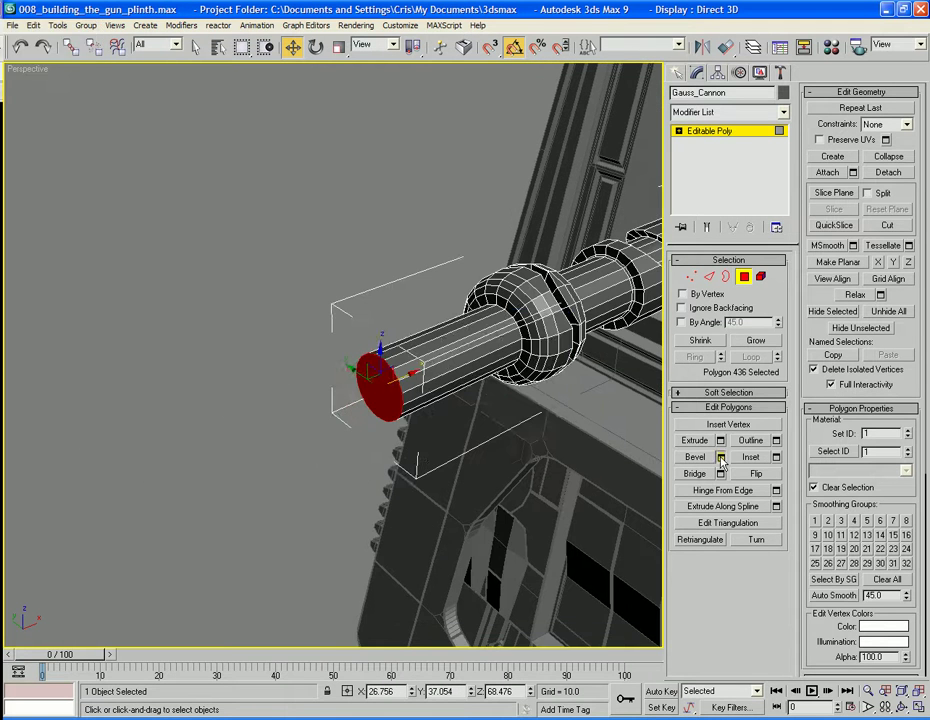
pyautogui.click(720, 457)
pyautogui.moveTo(467, 320); pyautogui.dragTo(740, 348)
pyautogui.keyDown('alt'); pyautogui.moveTo(400, 430); pyautogui.dragTo(604, 436, button='middle'); pyautogui.keyUp('alt')
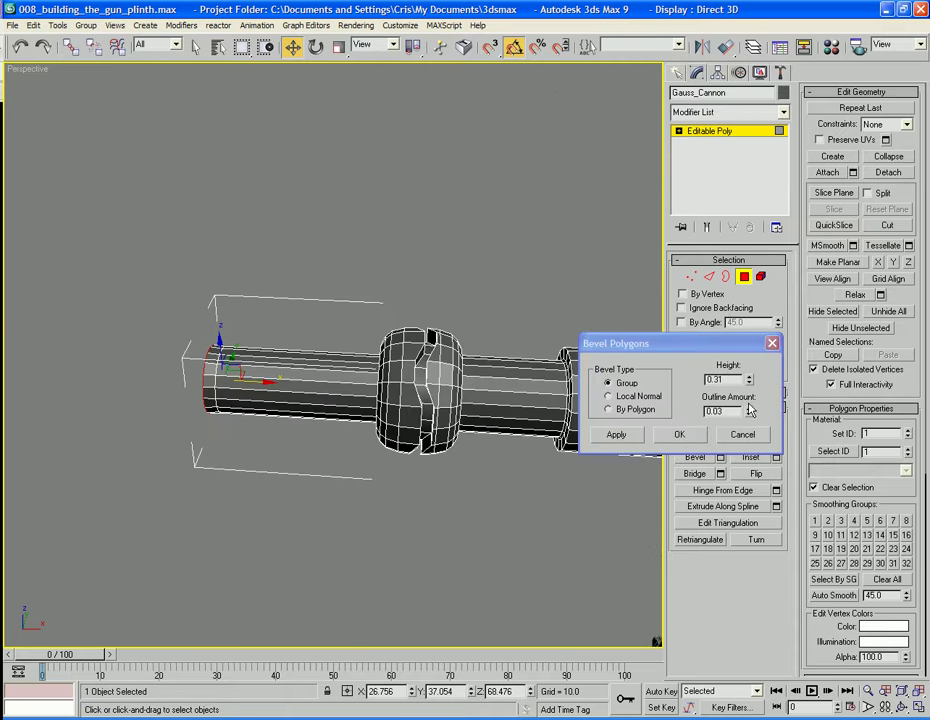
pyautogui.moveTo(749, 414); pyautogui.dragTo(750, 396)
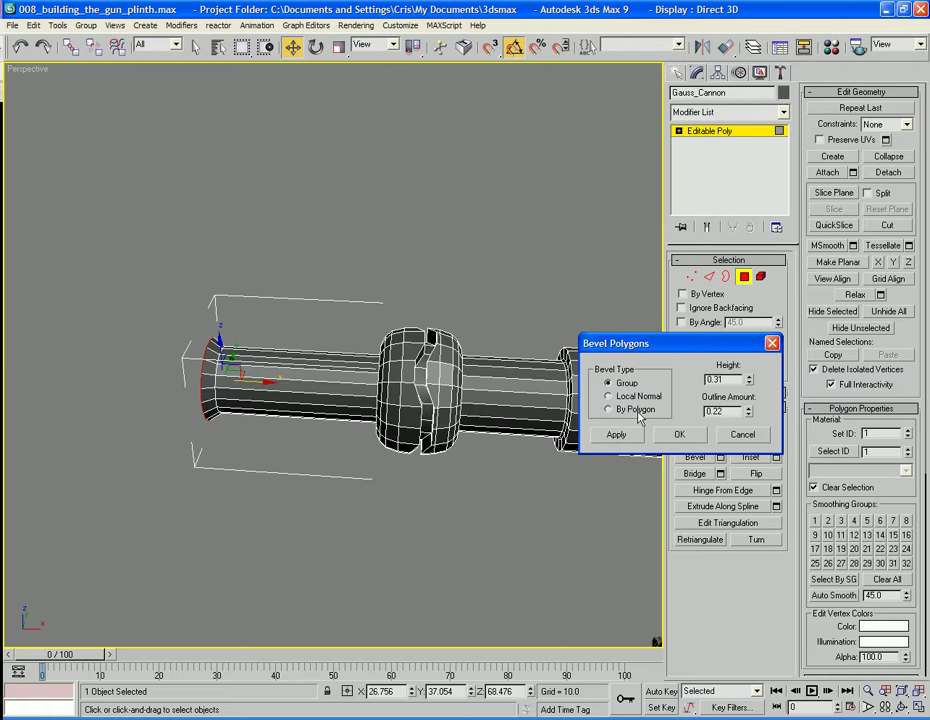
pyautogui.click(624, 438)
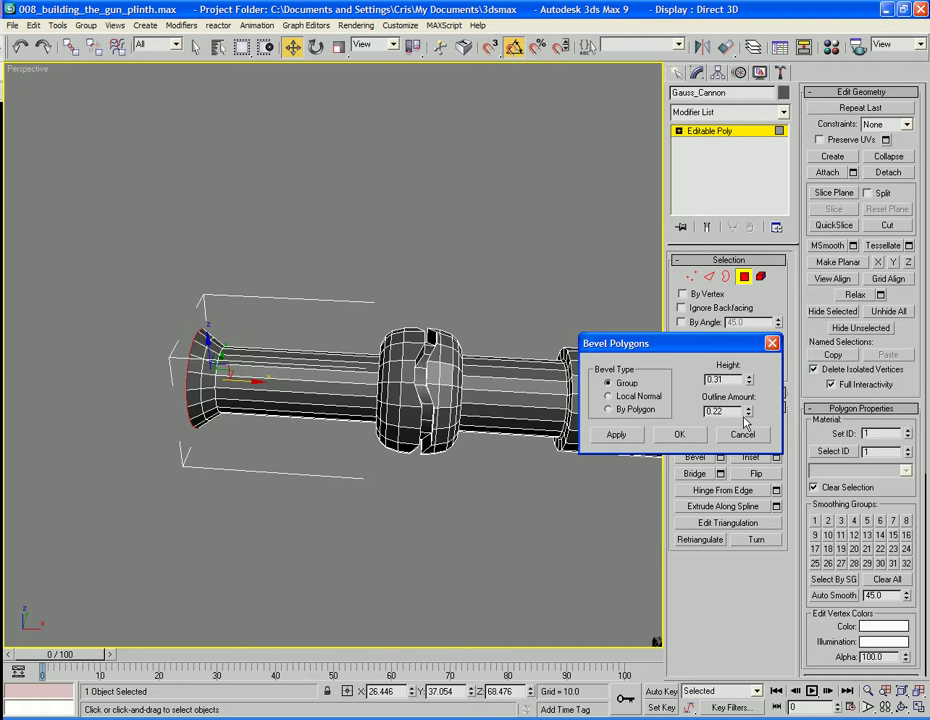
# - Apply further bevels of height 0.31, first with outline 0.04 and the rest with negative outlines, to form a tapered tip
pyautogui.moveTo(749, 419); pyautogui.dragTo(748, 427)
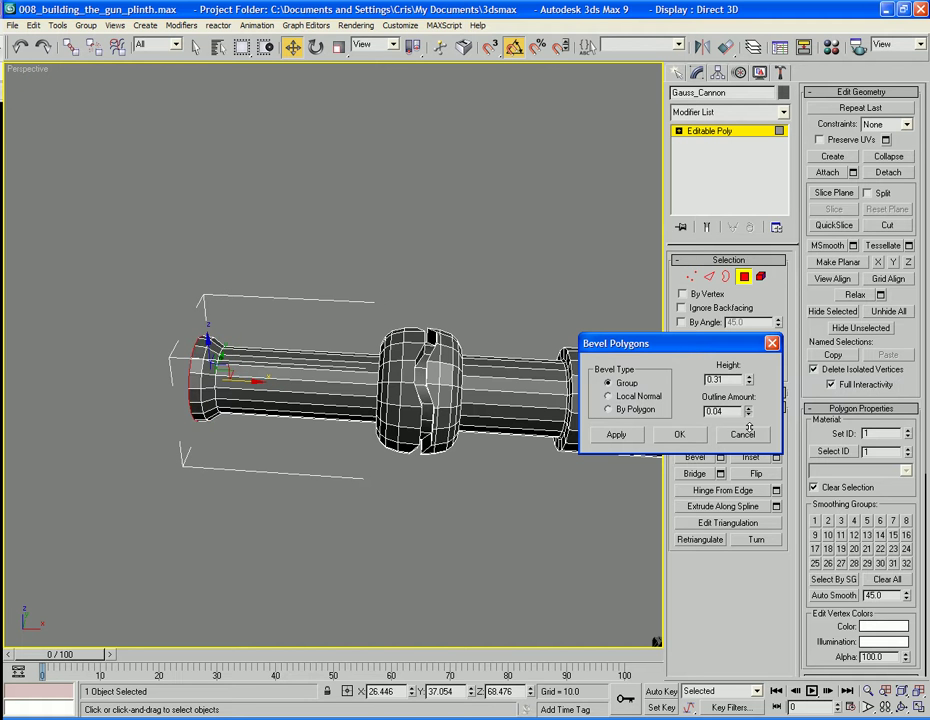
pyautogui.click(617, 436)
pyautogui.moveTo(748, 419); pyautogui.dragTo(752, 422)
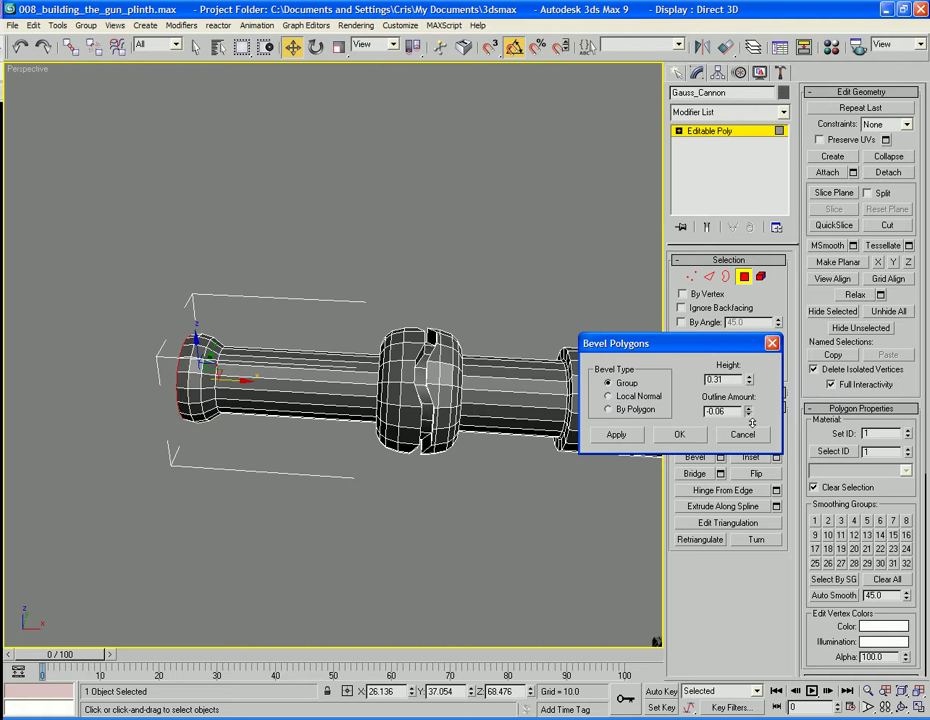
pyautogui.click(617, 437)
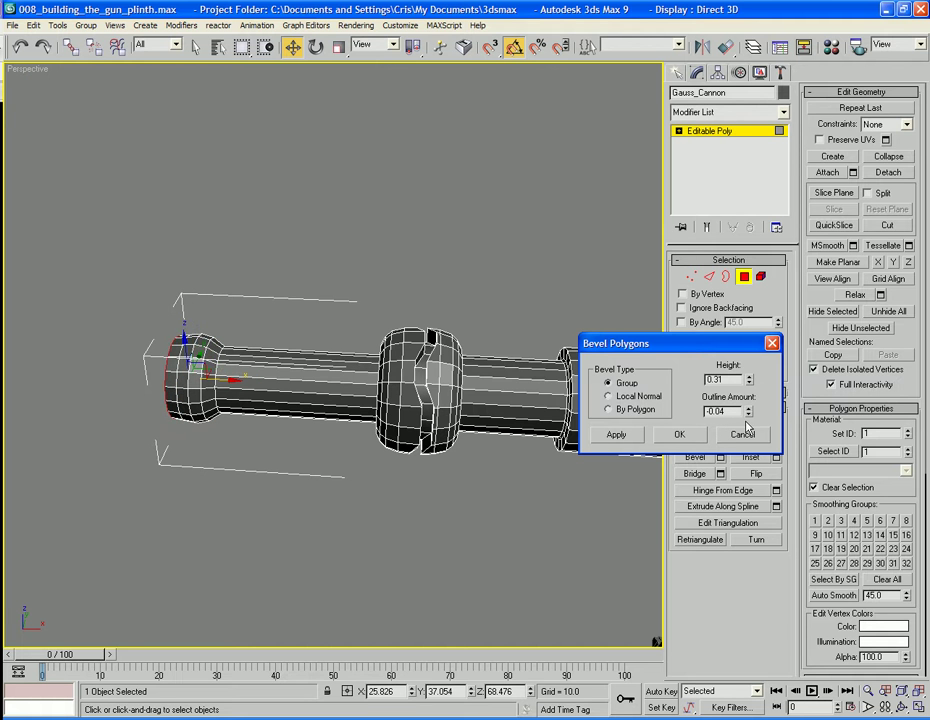
pyautogui.click(608, 438)
pyautogui.click(609, 438)
pyautogui.click(609, 438)
pyautogui.click(681, 437)
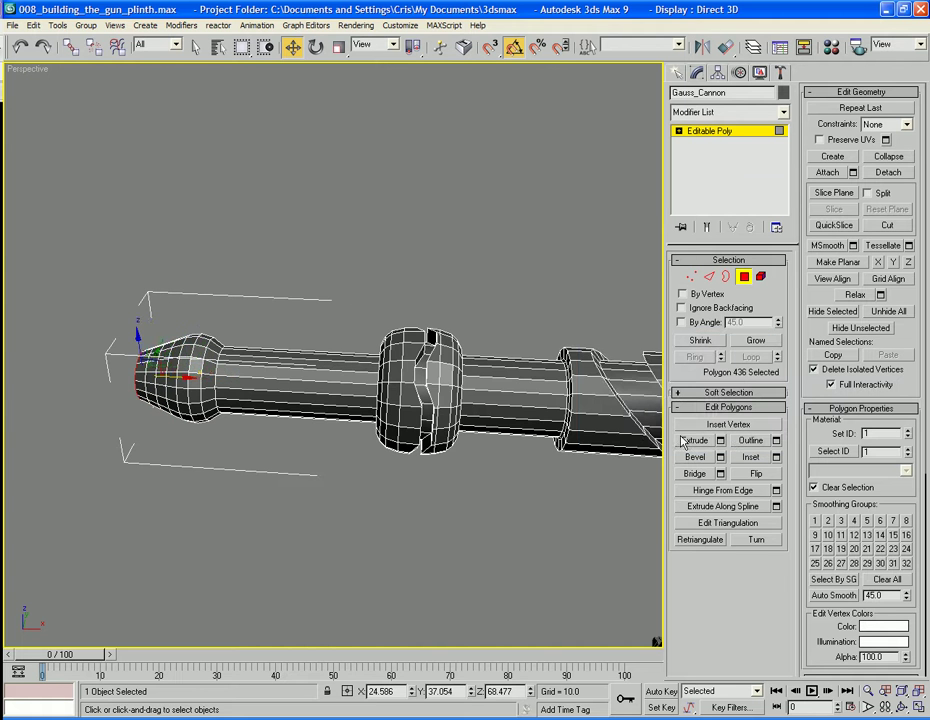
# - Inset the end polygon of the tapered tip by 0.175 and deselect the cannon
pyautogui.keyDown('alt'); pyautogui.moveTo(256, 487); pyautogui.dragTo(337, 482, button='middle'); pyautogui.keyUp('alt')
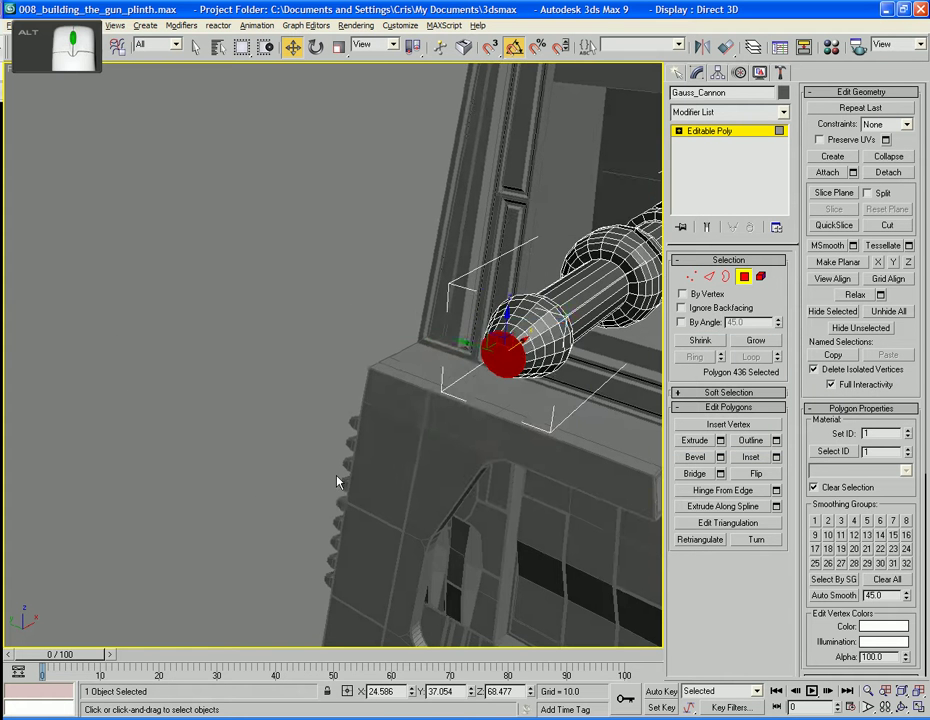
pyautogui.click(776, 458)
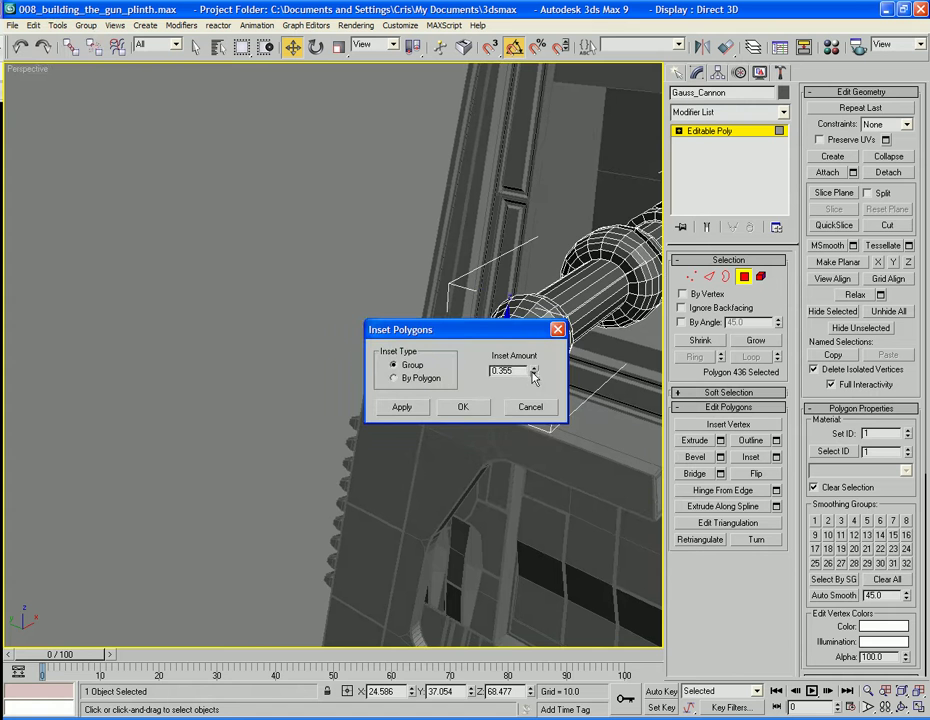
pyautogui.moveTo(522, 338); pyautogui.dragTo(308, 352)
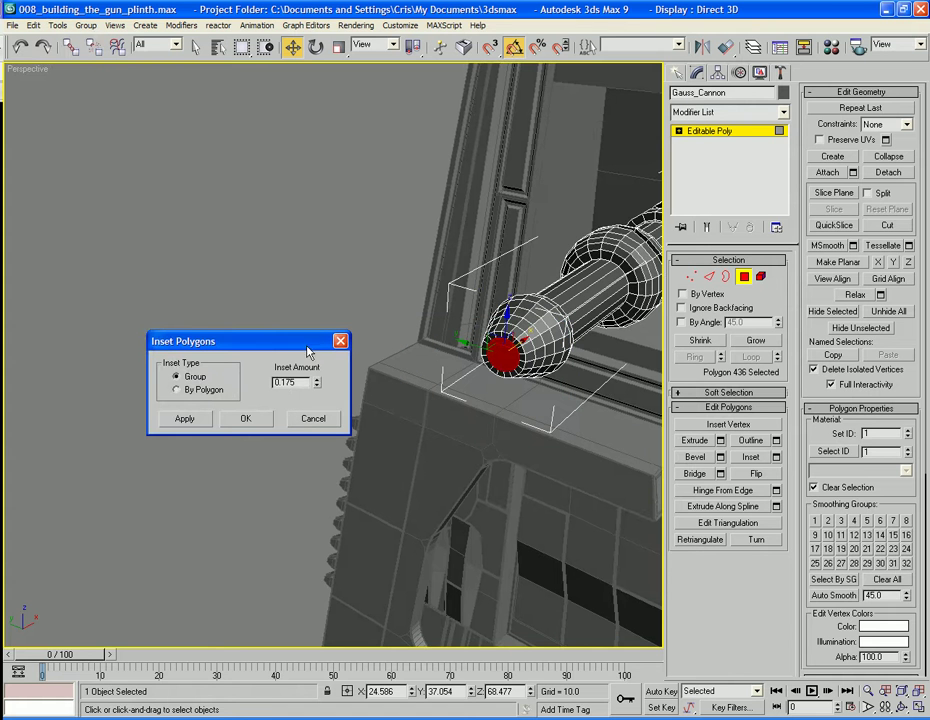
pyautogui.click(246, 419)
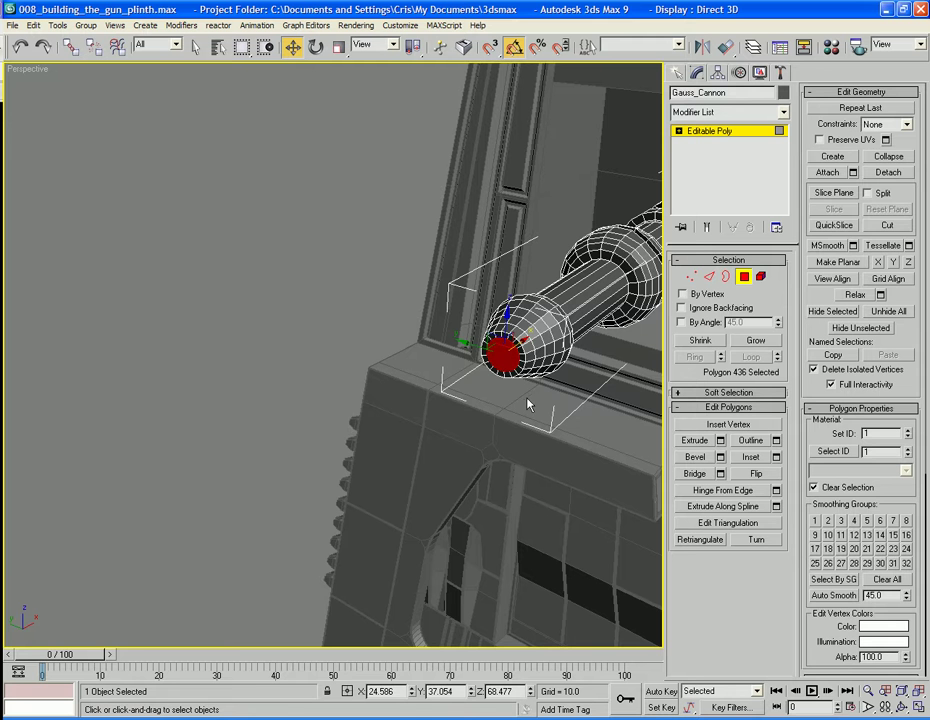
pyautogui.click(744, 277)
pyautogui.click(291, 224)
# - Select the Gauss cannon again and return to polygon-level editing
pyautogui.keyDown('alt'); pyautogui.moveTo(291, 224); pyautogui.dragTo(460, 325, button='middle'); pyautogui.keyUp('alt')
pyautogui.scroll(4, 473, 305)
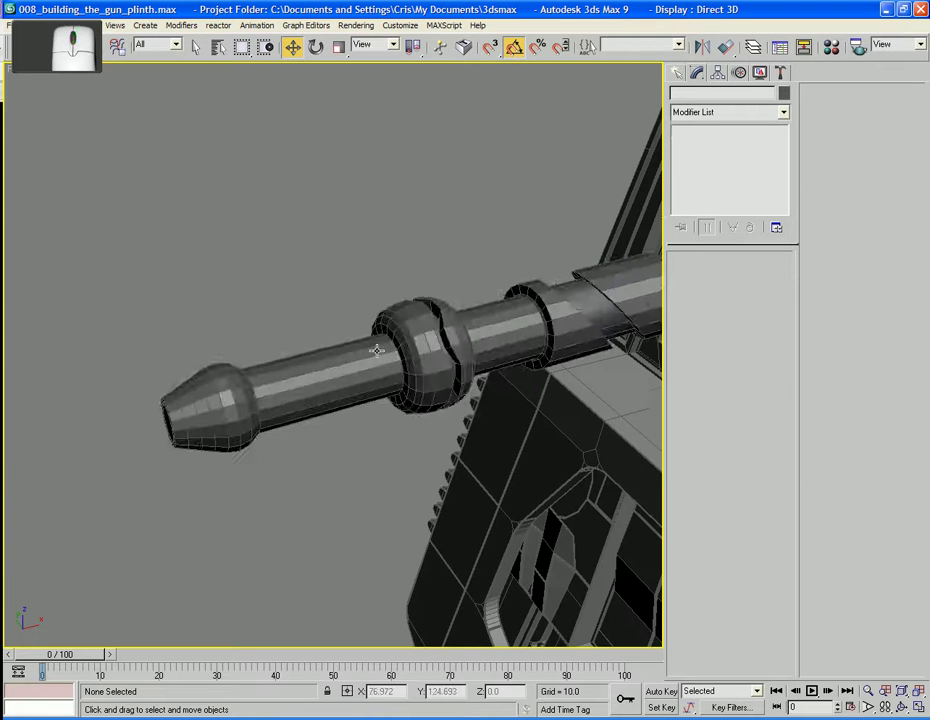
pyautogui.click(379, 358)
pyautogui.click(743, 278)
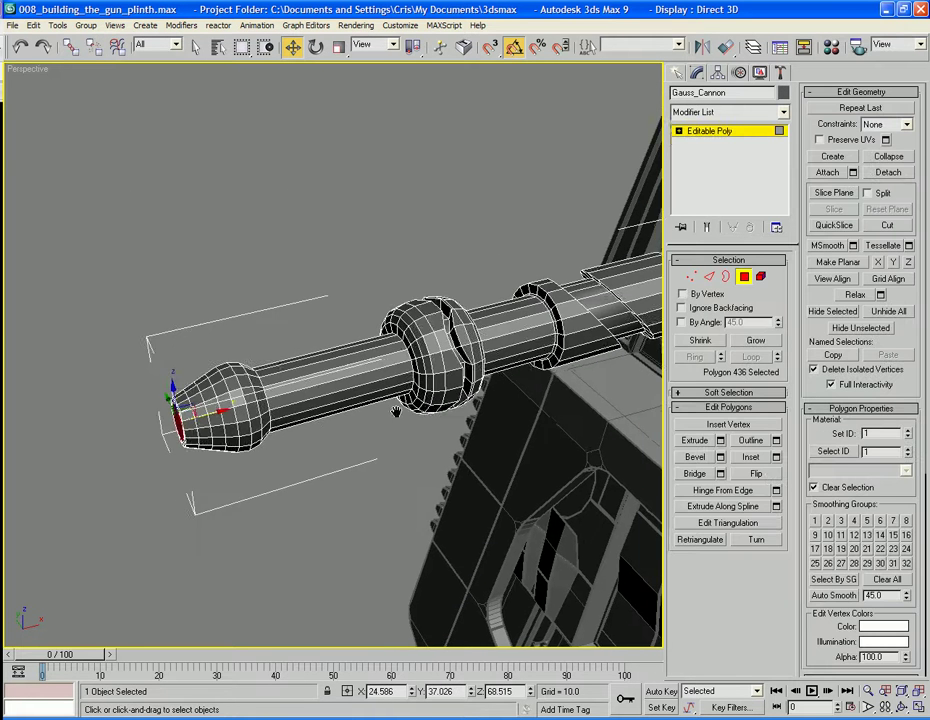
pyautogui.moveTo(330, 370); pyautogui.dragTo(391, 370, button='middle')
pyautogui.click(388, 362)
pyautogui.keyDown('ctrl'); pyautogui.click(401, 387); pyautogui.keyUp('ctrl')
pyautogui.keyDown('alt'); pyautogui.moveTo(408, 462); pyautogui.dragTo(426, 432, button='middle'); pyautogui.keyUp('alt')
pyautogui.keyDown('ctrl'); pyautogui.click(403, 320); pyautogui.keyUp('ctrl')
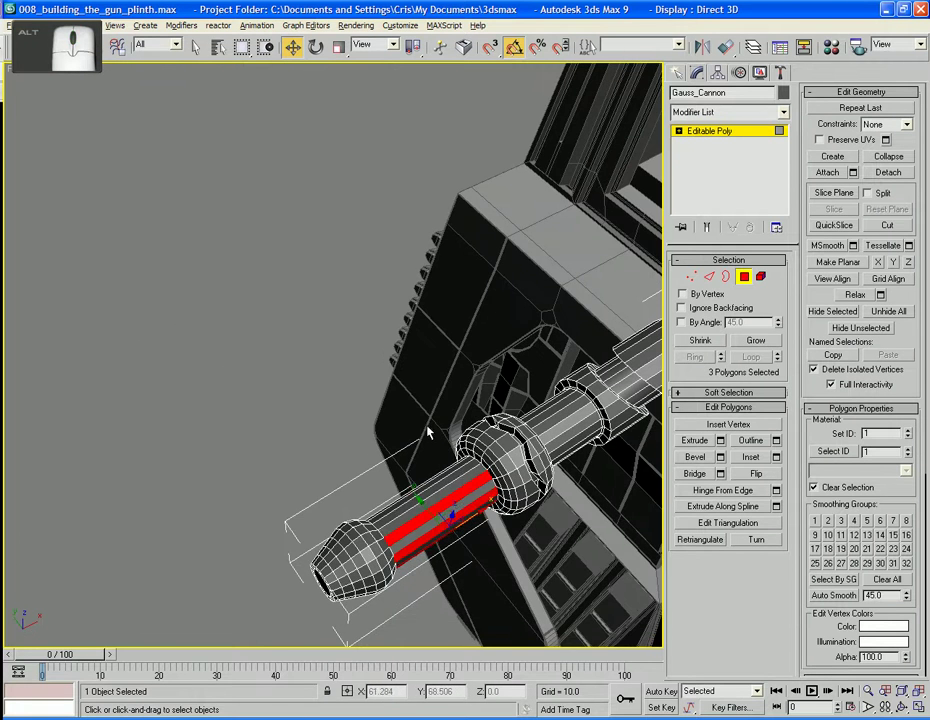
# - Select every other lengthwise polygon around the front barrel between the grooved head and the tapered tip
pyautogui.click(463, 494)
pyautogui.keyDown('ctrl'); pyautogui.click(458, 505); pyautogui.keyUp('ctrl')
pyautogui.keyDown('alt'); pyautogui.moveTo(458, 505); pyautogui.dragTo(436, 446, button='middle'); pyautogui.keyUp('alt')
pyautogui.scroll(4, 446, 563)
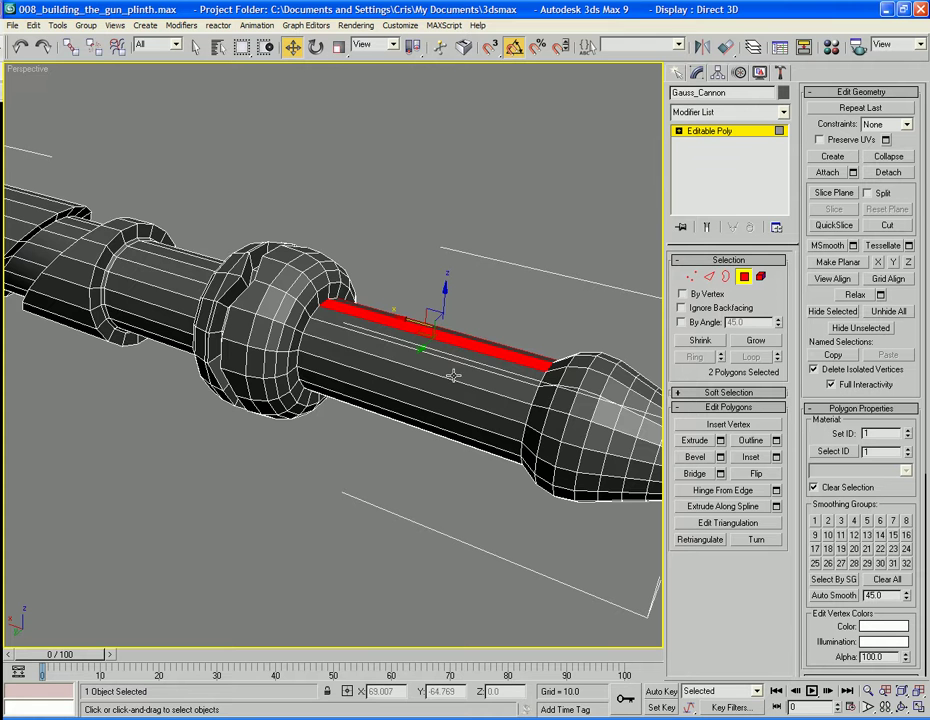
pyautogui.keyDown('ctrl'); pyautogui.click(453, 373); pyautogui.keyUp('ctrl')
pyautogui.keyDown('ctrl'); pyautogui.click(453, 405); pyautogui.keyUp('ctrl')
pyautogui.keyDown('alt'); pyautogui.moveTo(455, 440); pyautogui.dragTo(387, 303, button='middle'); pyautogui.keyUp('alt')
pyautogui.keyDown('ctrl'); pyautogui.click(452, 359); pyautogui.keyUp('ctrl')
pyautogui.keyDown('ctrl'); pyautogui.click(461, 390); pyautogui.keyUp('ctrl')
pyautogui.keyDown('ctrl'); pyautogui.click(360, 382); pyautogui.keyUp('ctrl')
pyautogui.keyDown('ctrl'); pyautogui.click(362, 345); pyautogui.keyUp('ctrl')
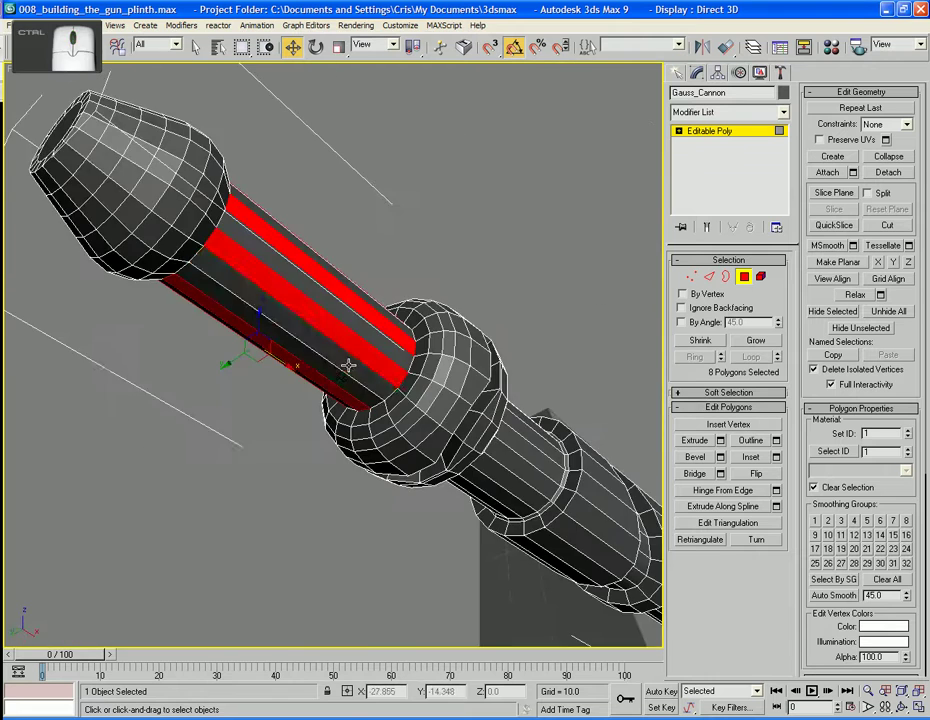
# - Enable Ignore Backfacing and correct the selection to nine alternating lengthwise polygons around the front barrel
pyautogui.keyDown('ctrl'); pyautogui.click(391, 362); pyautogui.keyUp('ctrl')
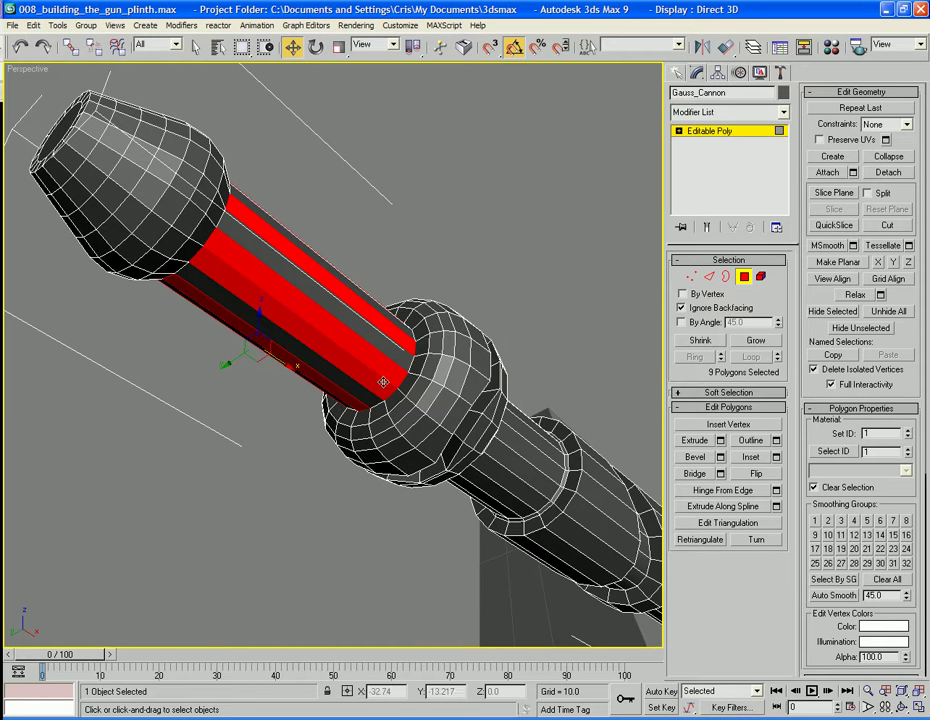
pyautogui.keyDown('ctrl'); pyautogui.click(387, 374); pyautogui.keyUp('ctrl')
pyautogui.keyDown('ctrl'); pyautogui.click(405, 353); pyautogui.keyUp('ctrl')
pyautogui.keyDown('ctrl'); pyautogui.click(408, 344); pyautogui.keyUp('ctrl')
pyautogui.keyDown('alt'); pyautogui.moveTo(411, 341); pyautogui.dragTo(412, 410, button='middle'); pyautogui.keyUp('alt')
pyautogui.keyDown('ctrl'); pyautogui.click(403, 372); pyautogui.keyUp('ctrl')
pyautogui.keyDown('alt'); pyautogui.moveTo(381, 361); pyautogui.dragTo(528, 373, button='middle'); pyautogui.keyUp('alt')
# - Inset the selected front barrel polygons as a group by 0.005
pyautogui.click(776, 457)
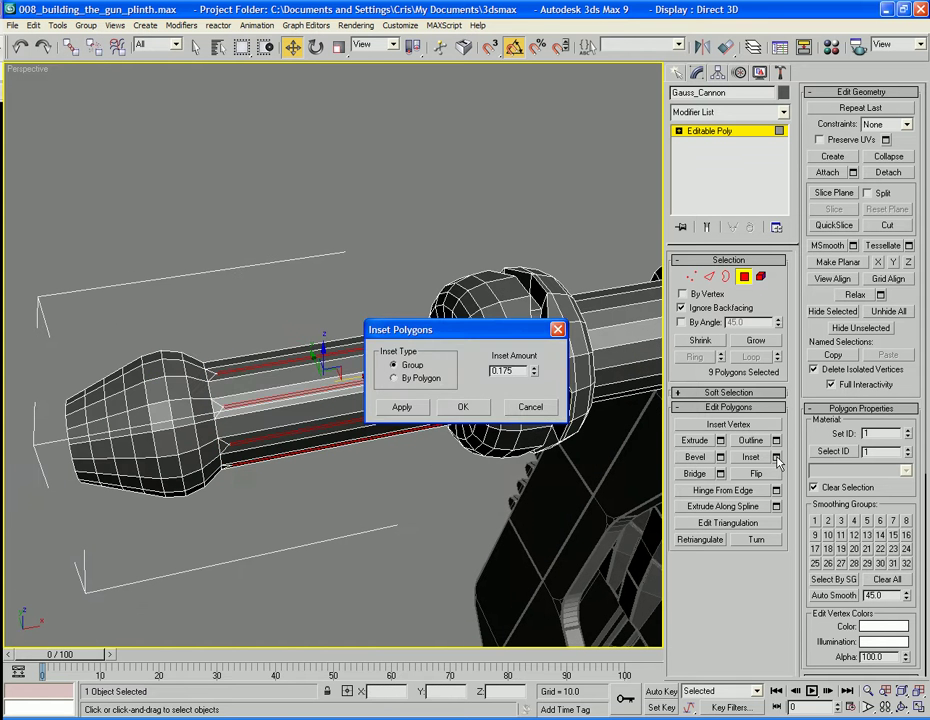
pyautogui.moveTo(539, 378); pyautogui.dragTo(536, 383)
pyautogui.click(477, 409)
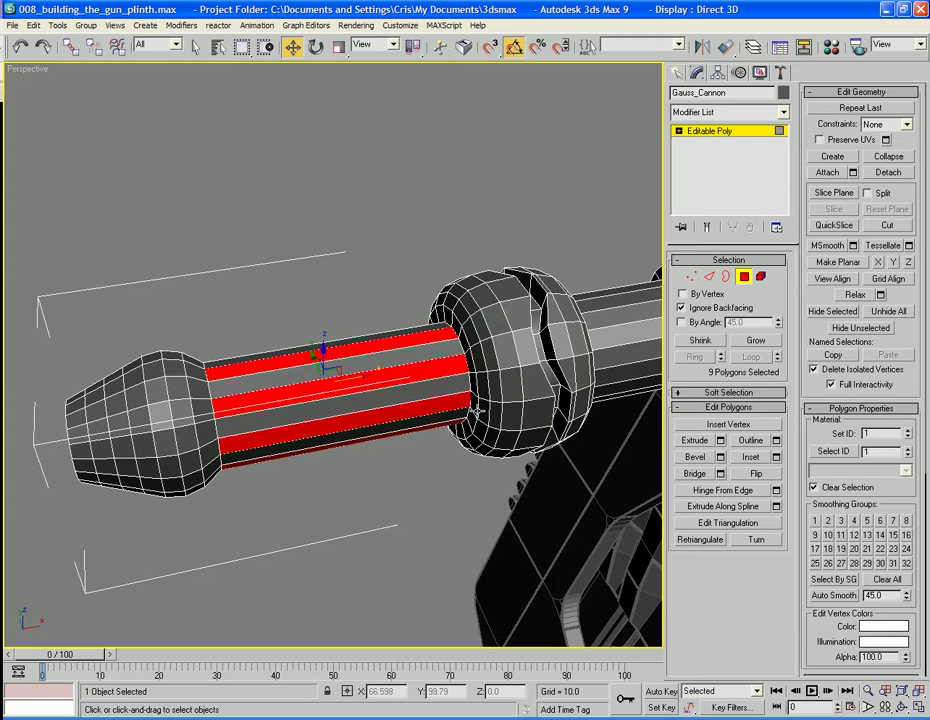
# - Scale the inset front barrel polygons shorter along the barrel's length and delete them to open slots
pyautogui.hotkey('ctrl', 'r')
pyautogui.moveTo(287, 412); pyautogui.dragTo(279, 393)
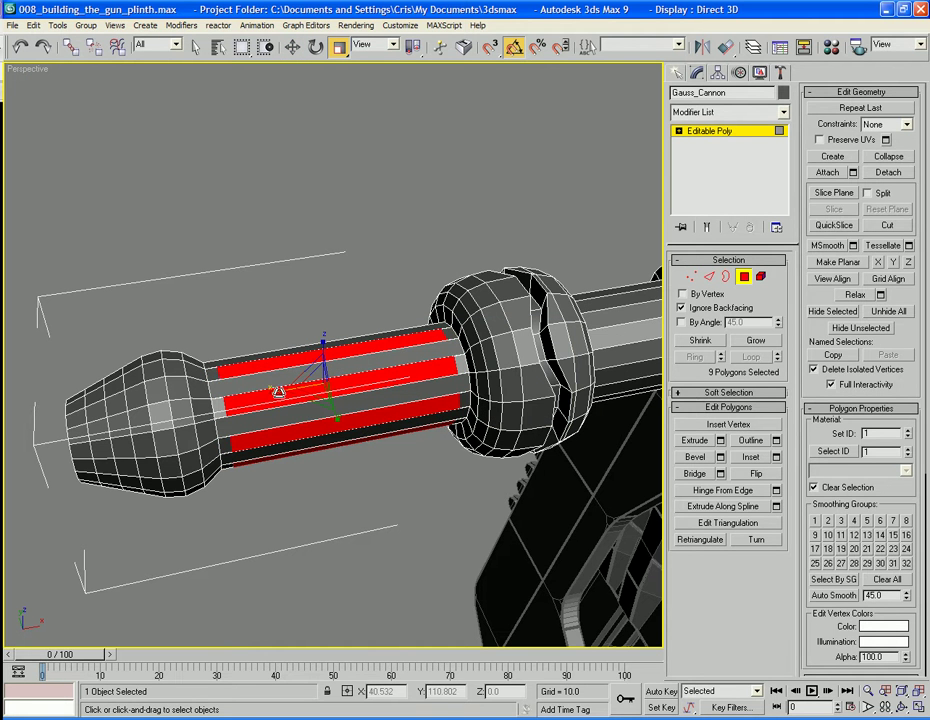
pyautogui.press('Delete')
# - Select nine alternating lengthwise polygons around the barrel section between the grooved head and the slanted collar
pyautogui.keyDown('alt'); pyautogui.moveTo(289, 433); pyautogui.dragTo(348, 522, button='middle'); pyautogui.keyUp('alt')
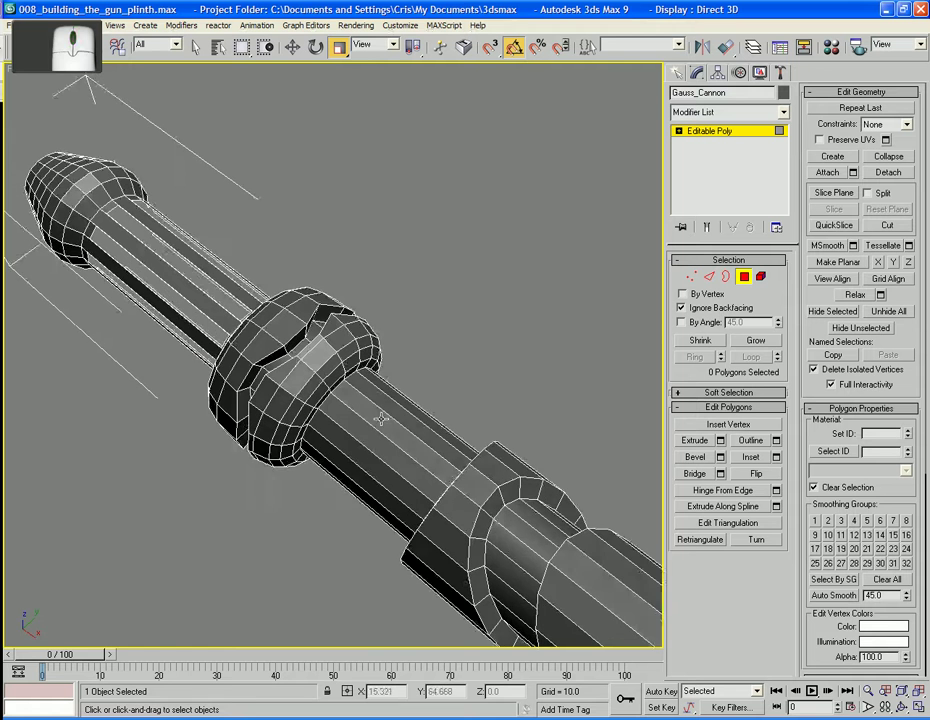
pyautogui.click(385, 418)
pyautogui.keyDown('alt'); pyautogui.moveTo(390, 421); pyautogui.dragTo(437, 401, button='middle'); pyautogui.keyUp('alt')
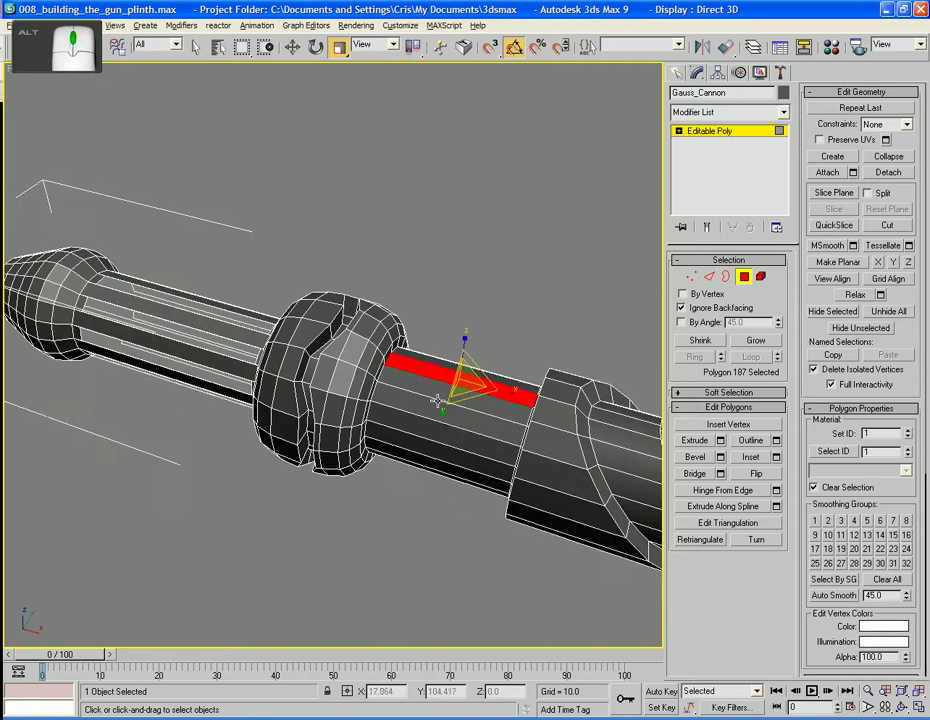
pyautogui.keyDown('ctrl'); pyautogui.click(467, 430); pyautogui.keyUp('ctrl')
pyautogui.keyDown('ctrl'); pyautogui.click(472, 466); pyautogui.keyUp('ctrl')
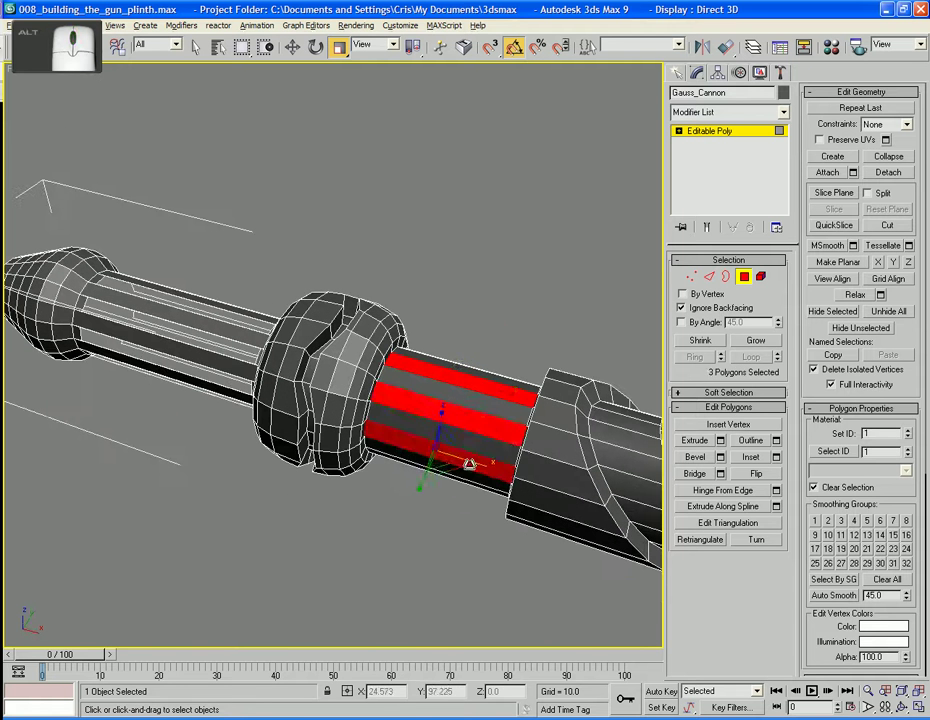
pyautogui.keyDown('alt'); pyautogui.moveTo(470, 465); pyautogui.dragTo(215, 398, button='middle'); pyautogui.keyUp('alt')
pyautogui.keyDown('ctrl'); pyautogui.click(485, 411); pyautogui.keyUp('ctrl')
pyautogui.keyDown('ctrl'); pyautogui.click(494, 385); pyautogui.keyUp('ctrl')
pyautogui.keyDown('ctrl'); pyautogui.click(498, 392); pyautogui.keyUp('ctrl')
pyautogui.keyDown('ctrl'); pyautogui.click(270, 409); pyautogui.keyUp('ctrl')
pyautogui.keyDown('ctrl'); pyautogui.click(272, 376); pyautogui.keyUp('ctrl')
pyautogui.keyDown('ctrl'); pyautogui.click(224, 395); pyautogui.keyUp('ctrl')
# - Inset the selected middle barrel polygons by 0.005 and scale them to about 91% along the barrel's length
pyautogui.click(776, 456)
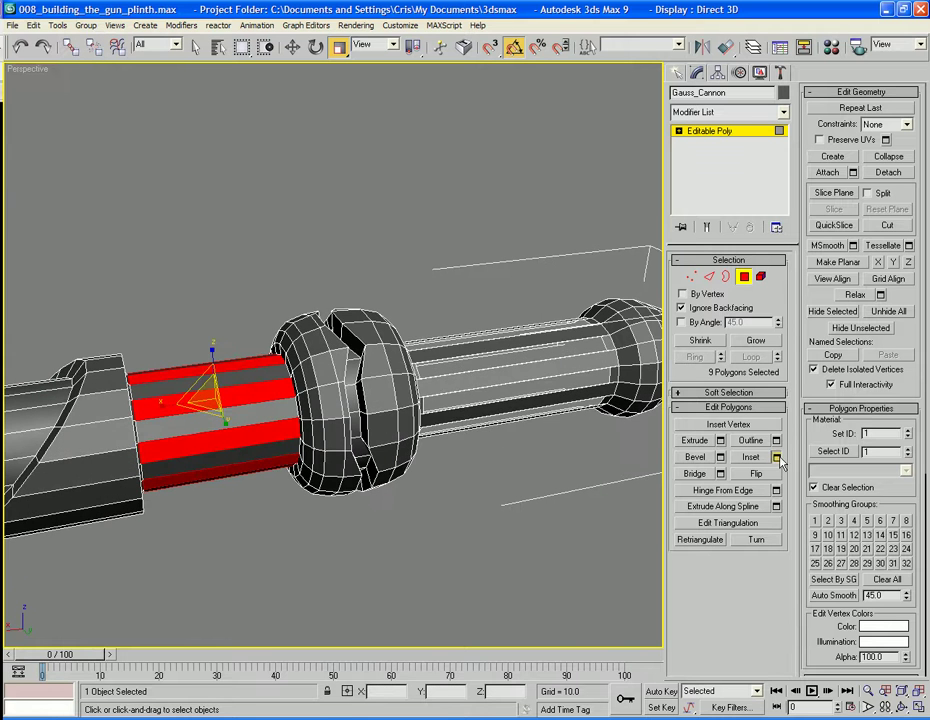
pyautogui.click(464, 407)
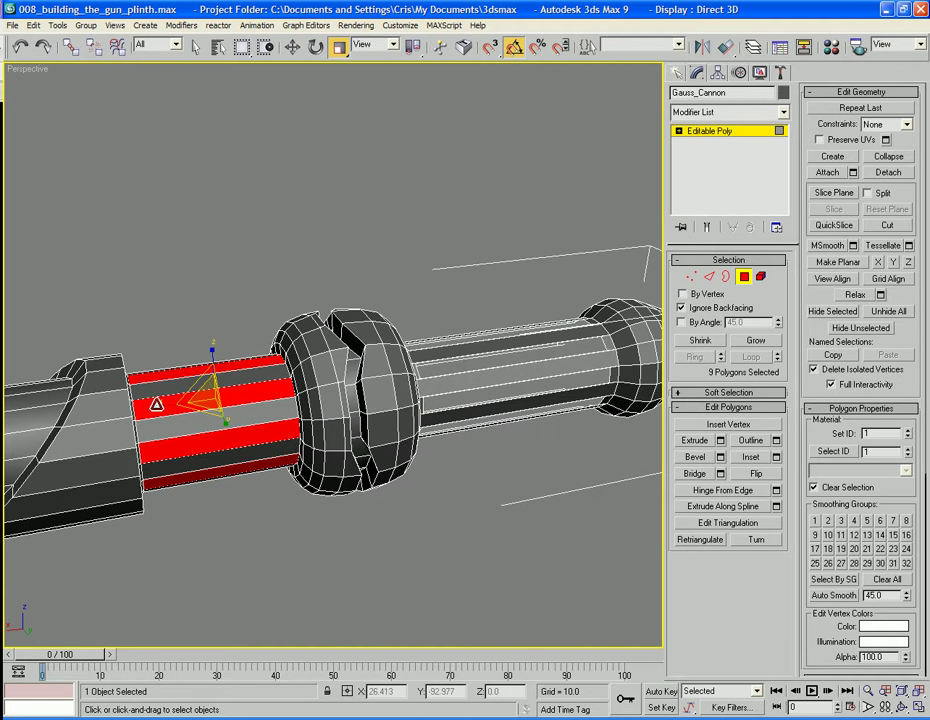
pyautogui.moveTo(162, 407); pyautogui.dragTo(162, 408)
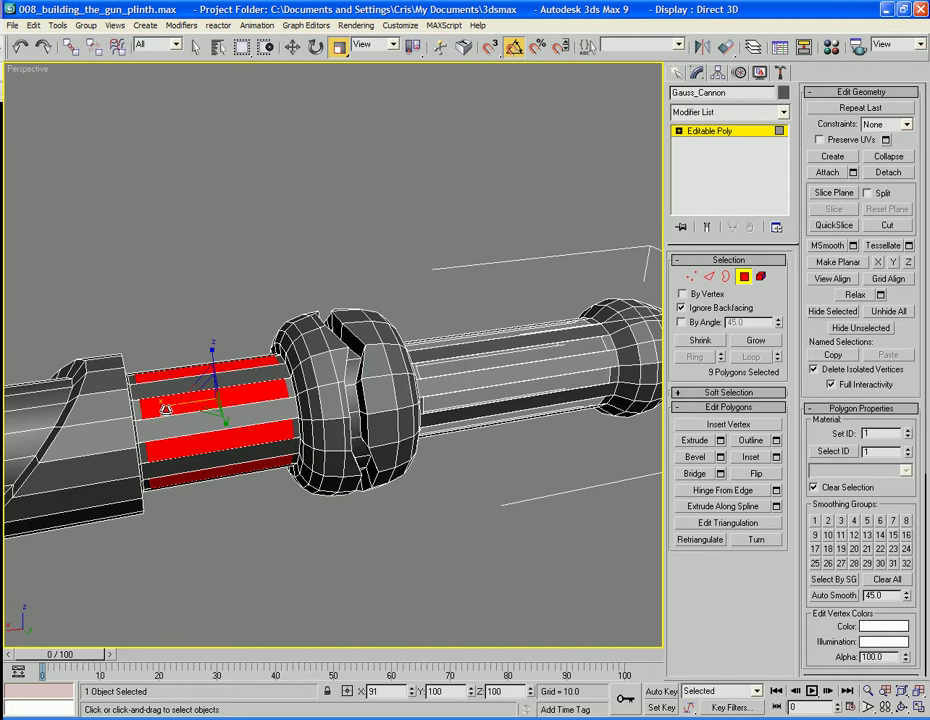
pyautogui.moveTo(166, 409); pyautogui.dragTo(167, 409)
# - Delete the shortened polygons to open slots in the middle barrel section
pyautogui.keyDown('alt'); pyautogui.moveTo(373, 438); pyautogui.dragTo(448, 542, button='middle'); pyautogui.keyUp('alt')
pyautogui.hotkey('ctrl', 'd')
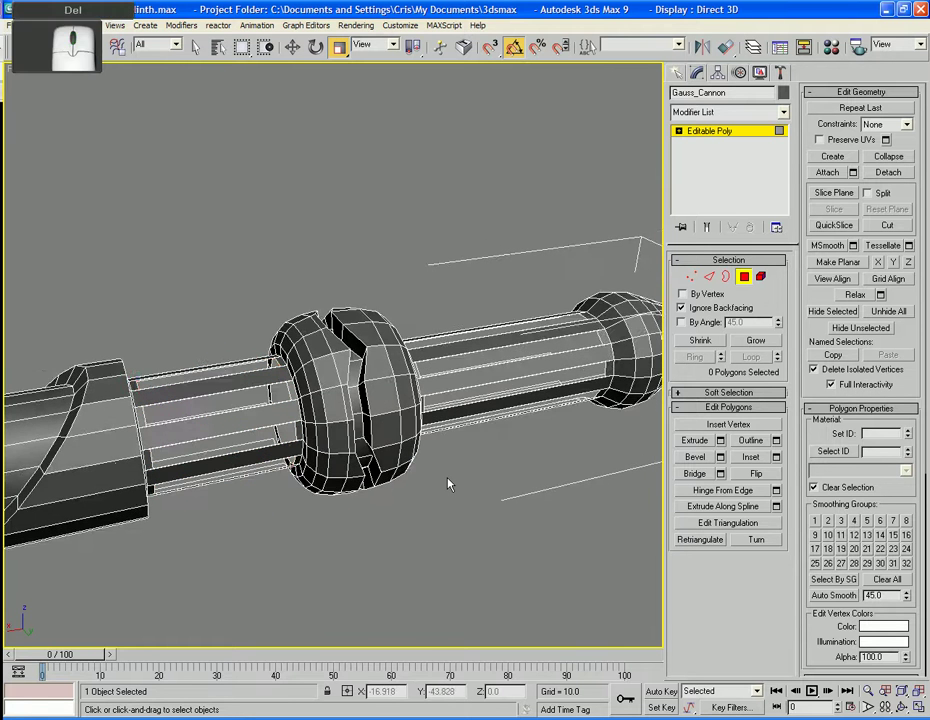
pyautogui.keyDown('alt'); pyautogui.moveTo(315, 610); pyautogui.dragTo(298, 562, button='middle'); pyautogui.keyUp('alt')
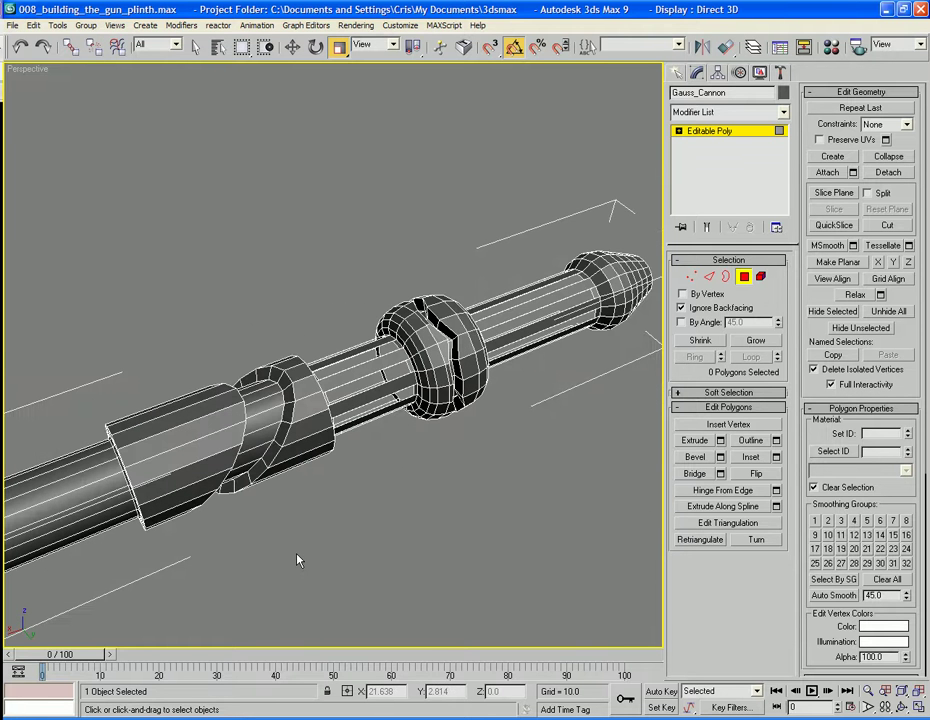
# - Select nine alternating polygons around the recessed band inside the slanted groove of the collar
pyautogui.keyDown('alt'); pyautogui.moveTo(322, 425); pyautogui.dragTo(330, 335, button='middle'); pyautogui.keyUp('alt')
pyautogui.click(238, 350)
pyautogui.scroll(4, 360, 352)
pyautogui.keyDown('ctrl'); pyautogui.click(330, 352); pyautogui.keyUp('ctrl')
pyautogui.keyDown('ctrl'); pyautogui.click(367, 349); pyautogui.keyUp('ctrl')
pyautogui.keyDown('ctrl'); pyautogui.click(358, 328); pyautogui.keyUp('ctrl')
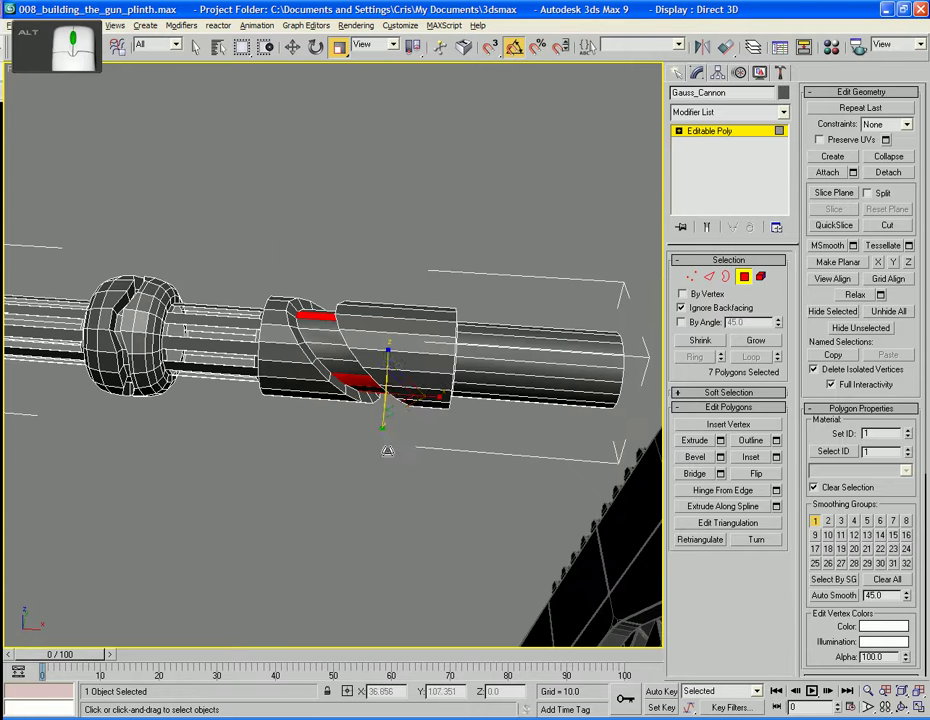
pyautogui.keyDown('ctrl'); pyautogui.click(325, 333); pyautogui.keyUp('ctrl')
pyautogui.keyDown('alt'); pyautogui.moveTo(337, 383); pyautogui.dragTo(255, 461, button='middle'); pyautogui.keyUp('alt')
pyautogui.keyDown('ctrl'); pyautogui.click(329, 345); pyautogui.keyUp('ctrl')
pyautogui.keyDown('ctrl'); pyautogui.click(253, 255); pyautogui.keyUp('ctrl')
pyautogui.keyDown('ctrl'); pyautogui.click(345, 346); pyautogui.keyUp('ctrl')
pyautogui.keyDown('ctrl'); pyautogui.click(338, 341); pyautogui.keyUp('ctrl')
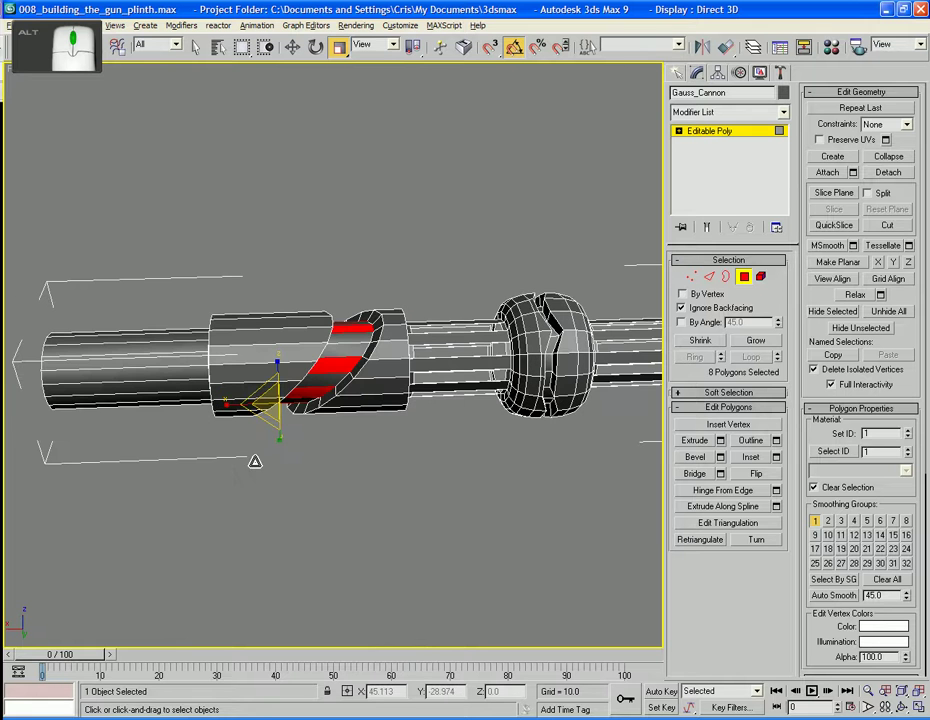
pyautogui.keyDown('ctrl'); pyautogui.click(328, 387); pyautogui.keyUp('ctrl')
pyautogui.keyDown('alt'); pyautogui.moveTo(317, 400); pyautogui.dragTo(300, 358, button='middle'); pyautogui.keyUp('alt')
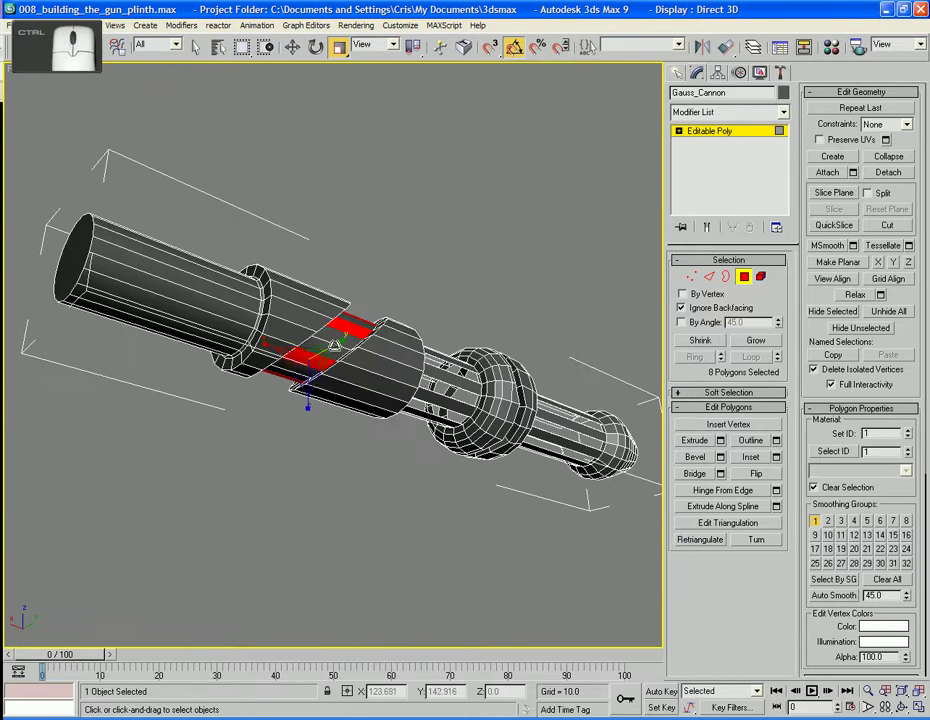
pyautogui.keyDown('ctrl'); pyautogui.click(300, 358); pyautogui.keyUp('ctrl')
pyautogui.moveTo(307, 416)
pyautogui.keyDown('alt'); pyautogui.mouseDown(button='middle')
pyautogui.moveTo(358, 330)
pyautogui.moveTo(314, 424)
pyautogui.moveTo(322, 420)
pyautogui.mouseUp(button='middle'); pyautogui.keyUp('alt')
pyautogui.keyDown('ctrl'); pyautogui.click(358, 325); pyautogui.keyUp('ctrl')
pyautogui.keyDown('ctrl'); pyautogui.click(346, 321); pyautogui.keyUp('ctrl')
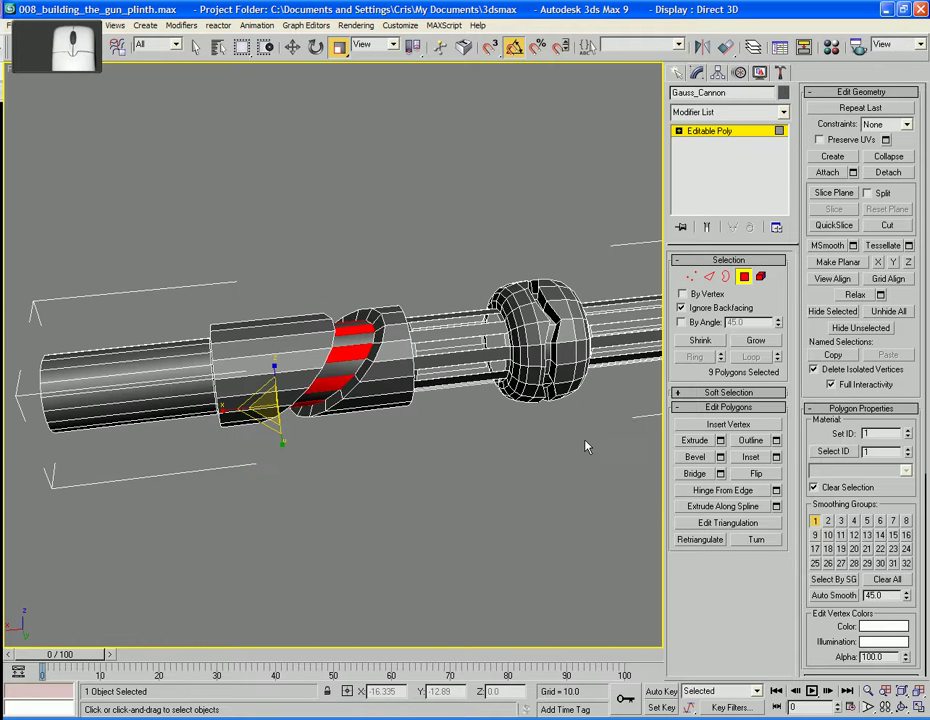
# - Inset the selected slanted groove polygons by 0.005 and scale them to about 81% along the barrel's length
pyautogui.click(777, 457)
pyautogui.click(463, 405)
pyautogui.keyDown('alt'); pyautogui.moveTo(442, 388); pyautogui.dragTo(283, 393, button='middle'); pyautogui.keyUp('alt')
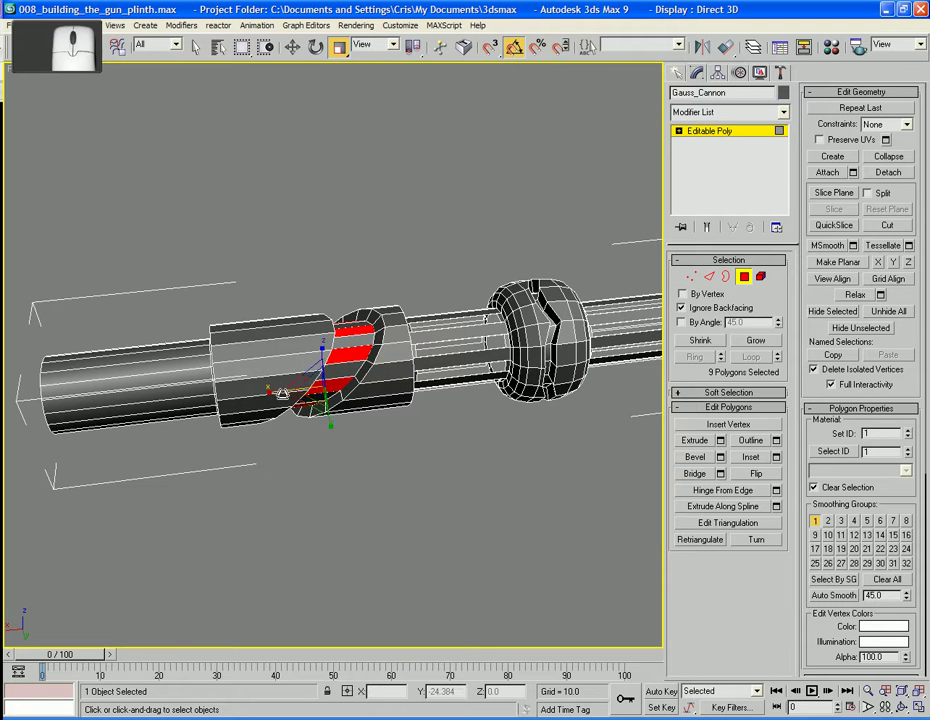
pyautogui.moveTo(283, 393); pyautogui.dragTo(226, 392)
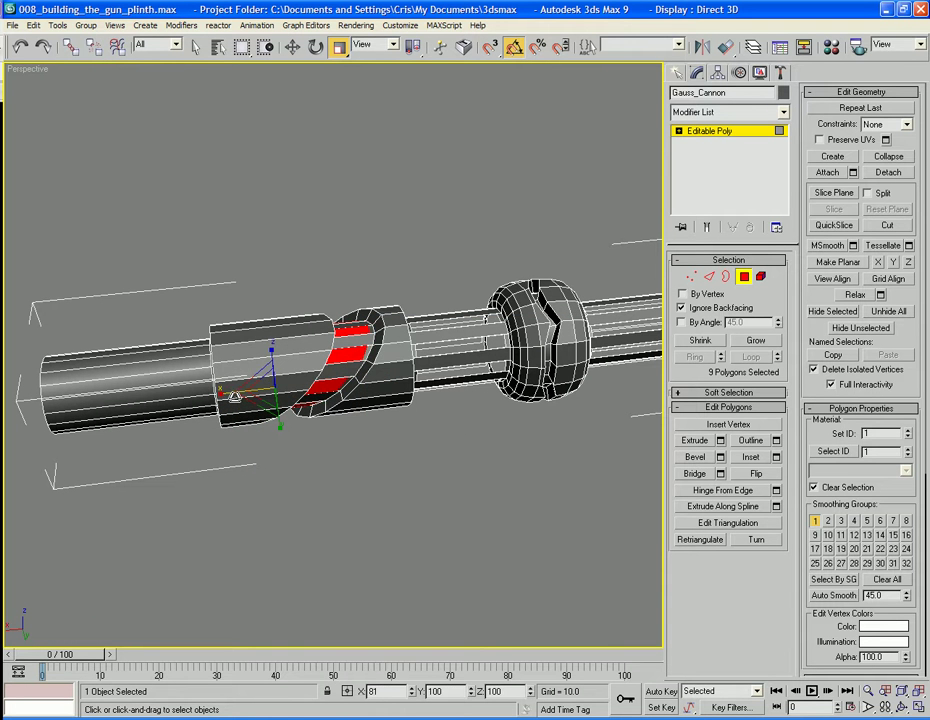
# - Restore the selection of the shortened polygons and delete them to open slots in the slanted groove
pyautogui.click(365, 492)
pyautogui.keyDown('alt'); pyautogui.moveTo(365, 492); pyautogui.dragTo(355, 419, button='middle'); pyautogui.keyUp('alt')
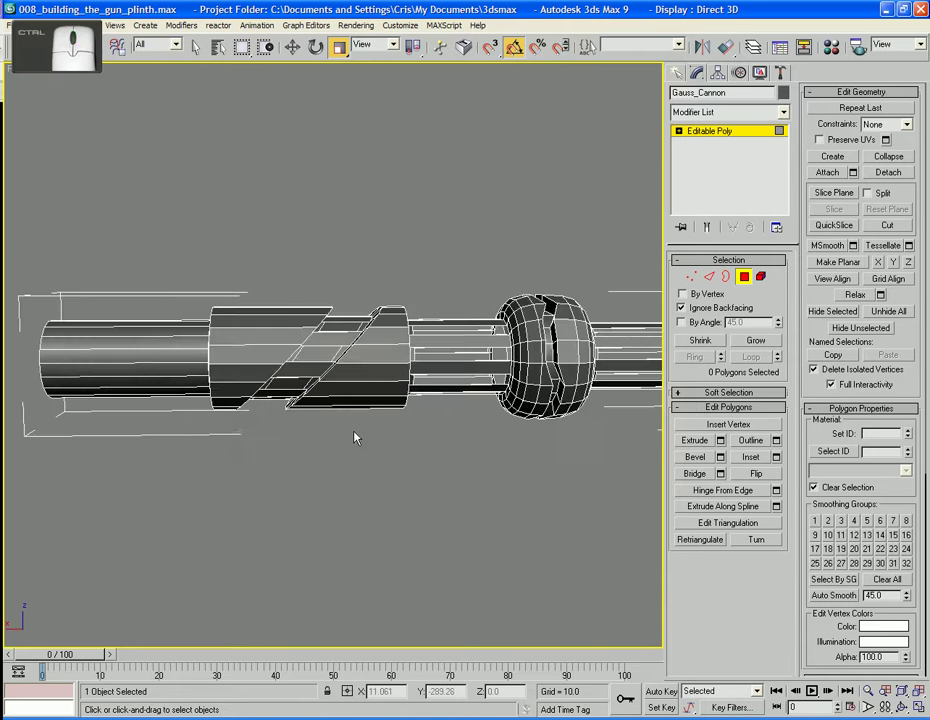
pyautogui.hotkey('ctrl', 'z')
pyautogui.press('Delete')
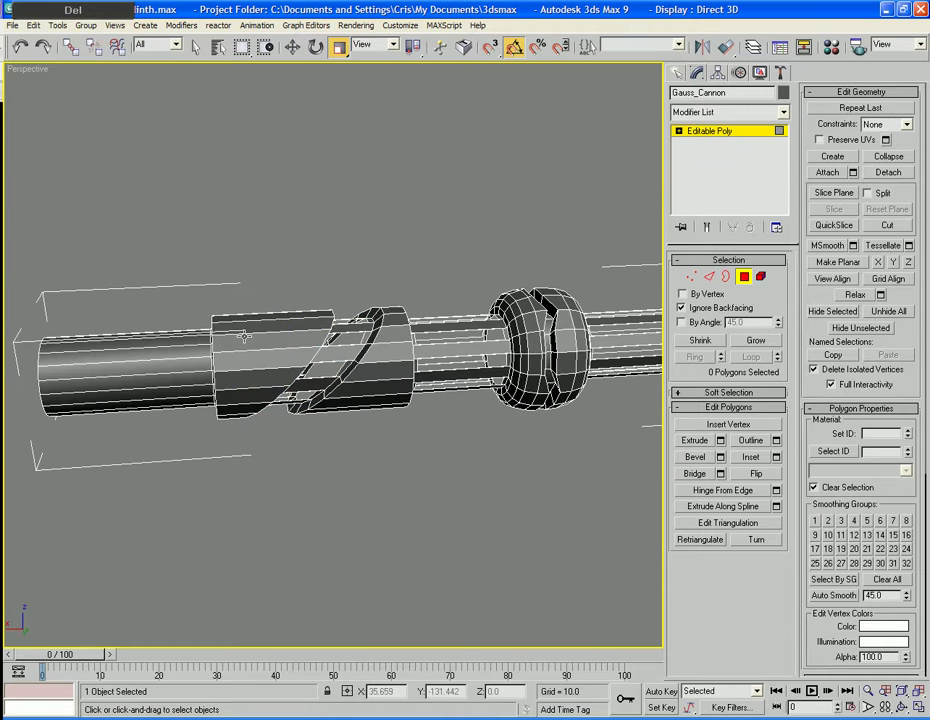
# - Select nine alternating lengthwise polygons around the rear barrel section behind the collar
pyautogui.moveTo(362, 465)
pyautogui.keyDown('alt'); pyautogui.mouseDown(button='middle')
pyautogui.moveTo(258, 378)
pyautogui.moveTo(265, 372)
pyautogui.moveTo(313, 401)
pyautogui.mouseUp(button='middle'); pyautogui.keyUp('alt')
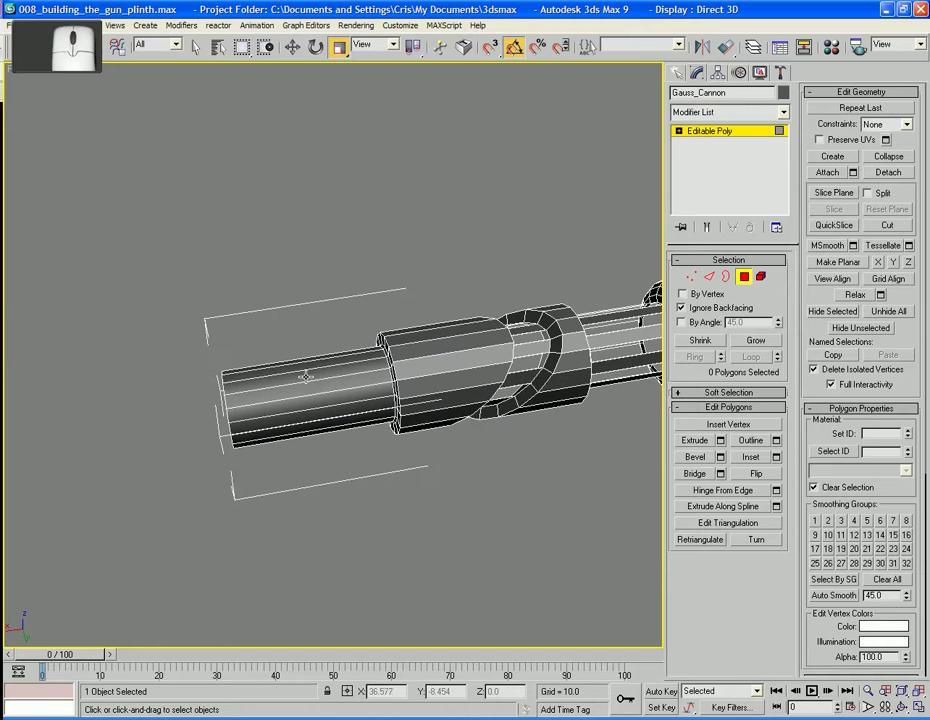
pyautogui.click(305, 376)
pyautogui.keyDown('ctrl'); pyautogui.click(332, 405); pyautogui.keyUp('ctrl')
pyautogui.keyDown('alt'); pyautogui.moveTo(363, 452); pyautogui.dragTo(352, 361, button='middle'); pyautogui.keyUp('alt')
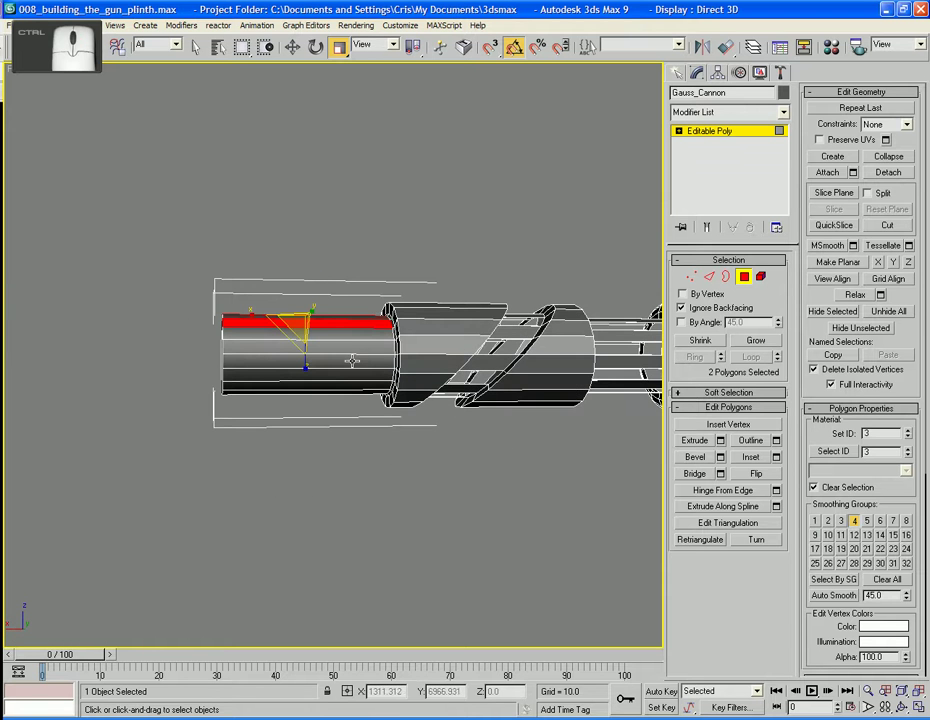
pyautogui.keyDown('ctrl'); pyautogui.click(353, 348); pyautogui.keyUp('ctrl')
pyautogui.keyDown('alt'); pyautogui.moveTo(365, 442); pyautogui.dragTo(358, 356, button='middle'); pyautogui.keyUp('alt')
pyautogui.keyDown('ctrl'); pyautogui.click(362, 349); pyautogui.keyUp('ctrl')
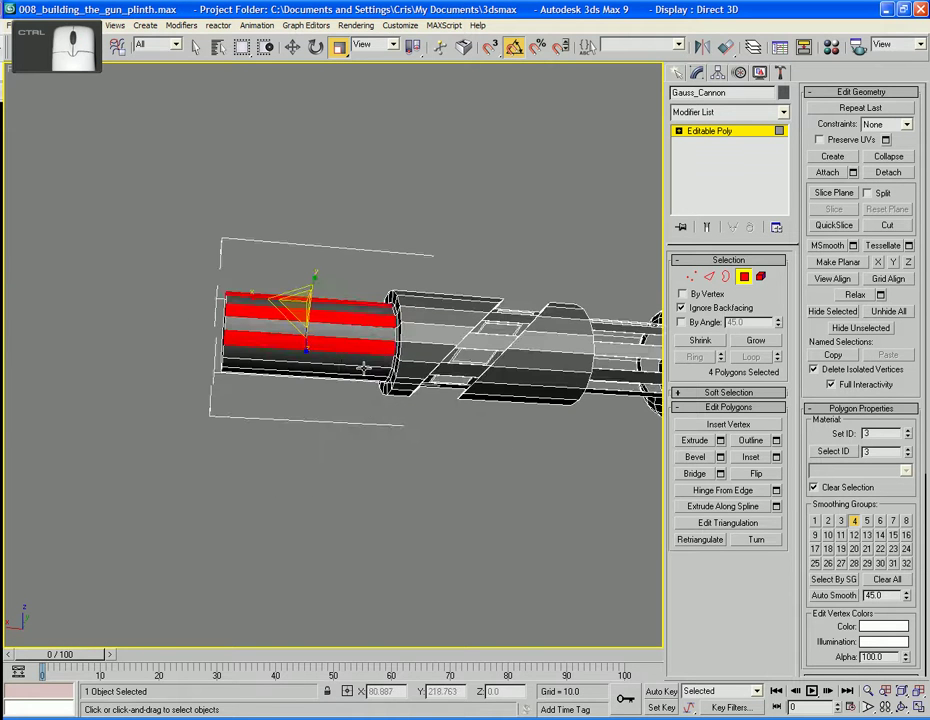
pyautogui.keyDown('alt'); pyautogui.moveTo(372, 430); pyautogui.dragTo(395, 332, button='middle'); pyautogui.keyUp('alt')
pyautogui.keyDown('ctrl'); pyautogui.click(365, 338); pyautogui.keyUp('ctrl')
pyautogui.keyDown('ctrl'); pyautogui.click(355, 318); pyautogui.keyUp('ctrl')
pyautogui.keyDown('ctrl'); pyautogui.click(367, 349); pyautogui.keyUp('ctrl')
pyautogui.keyDown('alt'); pyautogui.moveTo(353, 291); pyautogui.dragTo(367, 333, button='middle'); pyautogui.keyUp('alt')
pyautogui.keyDown('ctrl'); pyautogui.click(386, 365); pyautogui.keyUp('ctrl')
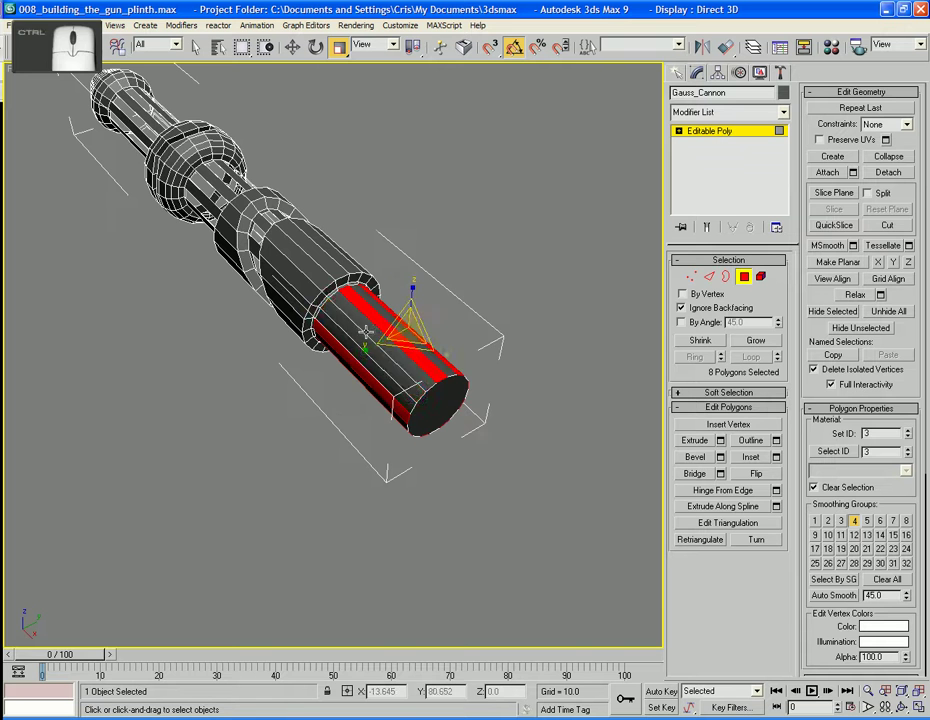
pyautogui.keyDown('ctrl'); pyautogui.click(356, 331); pyautogui.keyUp('ctrl')
# - Inset the selected rear barrel polygons by 0.005 and scale them shorter along the barrel's length
pyautogui.click(776, 457)
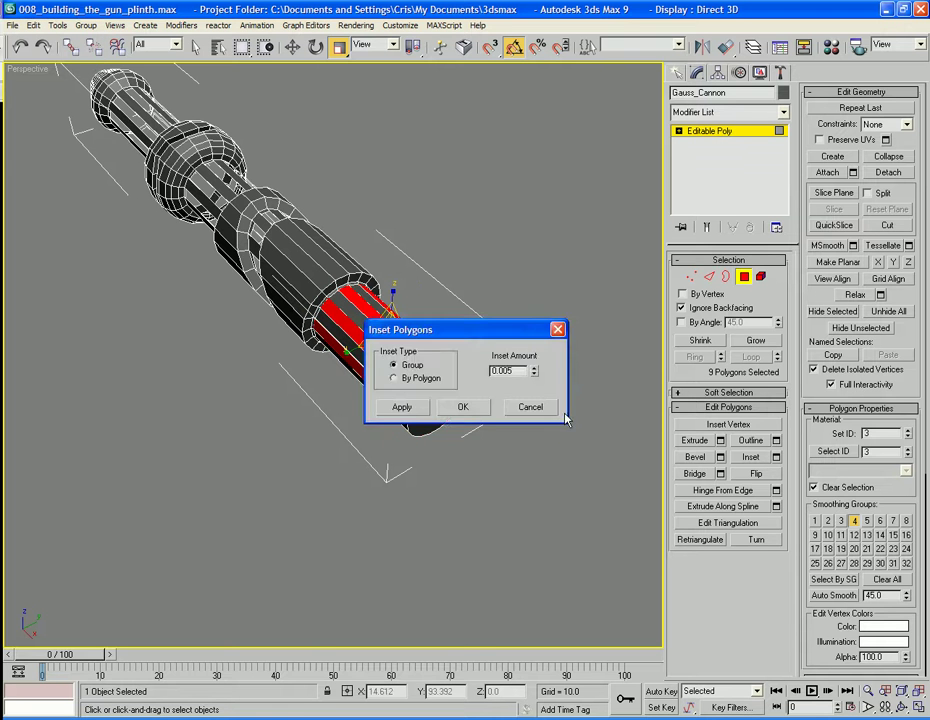
pyautogui.click(463, 407)
pyautogui.moveTo(411, 365); pyautogui.dragTo(419, 354)
# - Delete the shortened polygons to open slots in the rear barrel section
pyautogui.press('Delete')
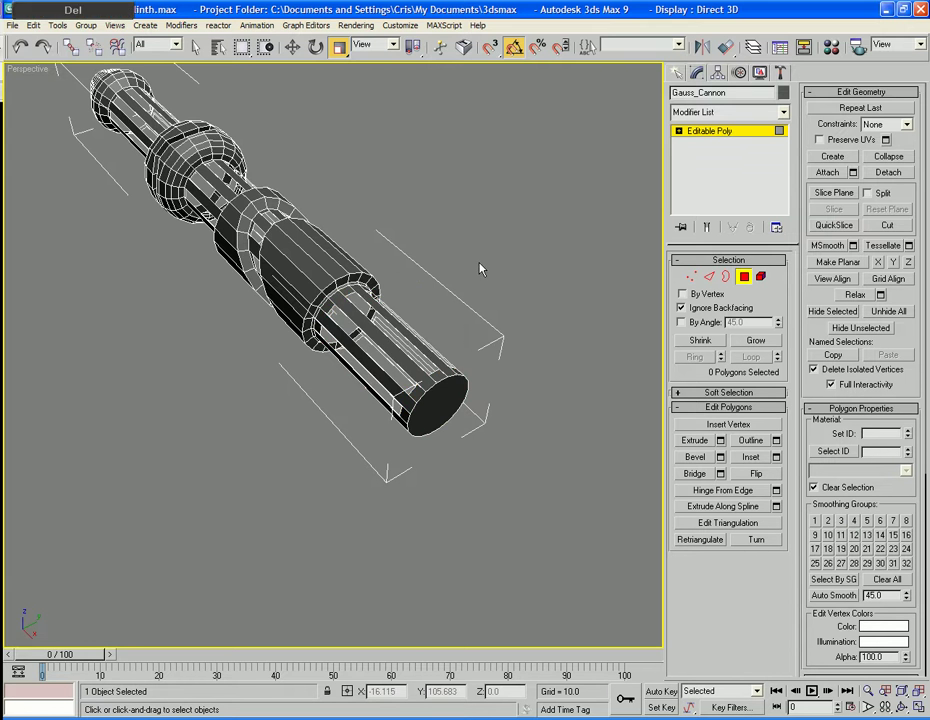
pyautogui.keyDown('alt'); pyautogui.moveTo(523, 291); pyautogui.dragTo(205, 390, button='middle'); pyautogui.keyUp('alt')
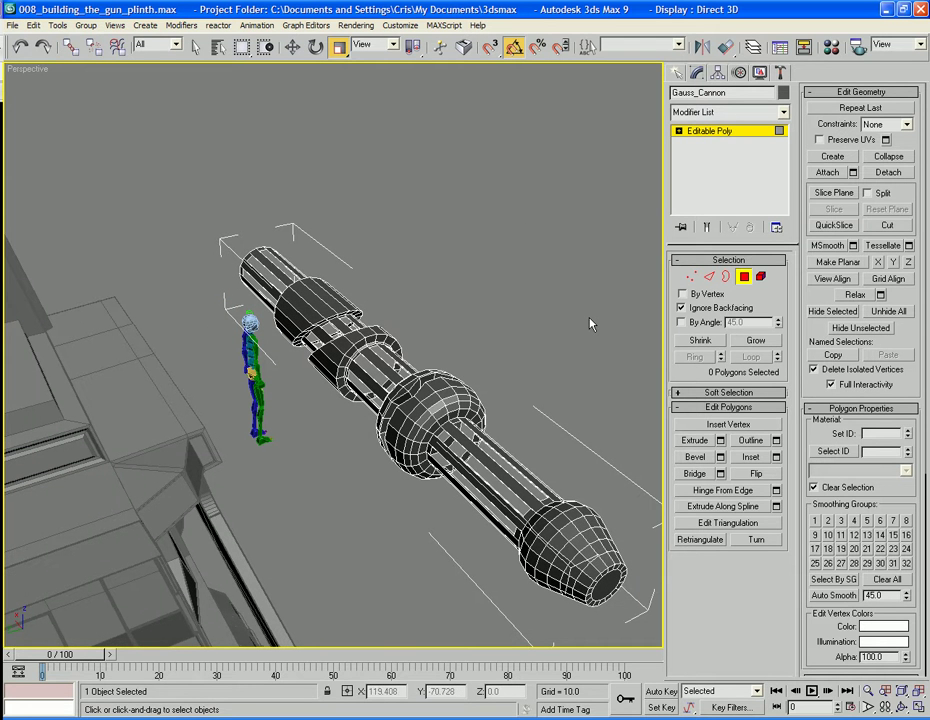
pyautogui.moveTo(592, 403); pyautogui.dragTo(600, 366, button='middle')
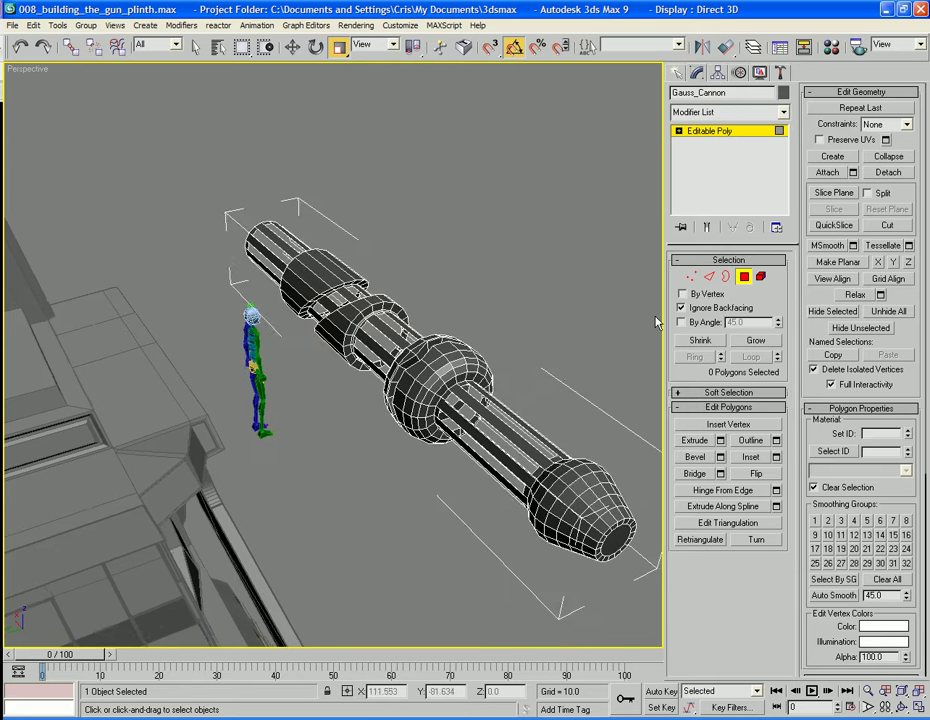
pyautogui.moveTo(657, 322); pyautogui.dragTo(651, 289, button='middle')
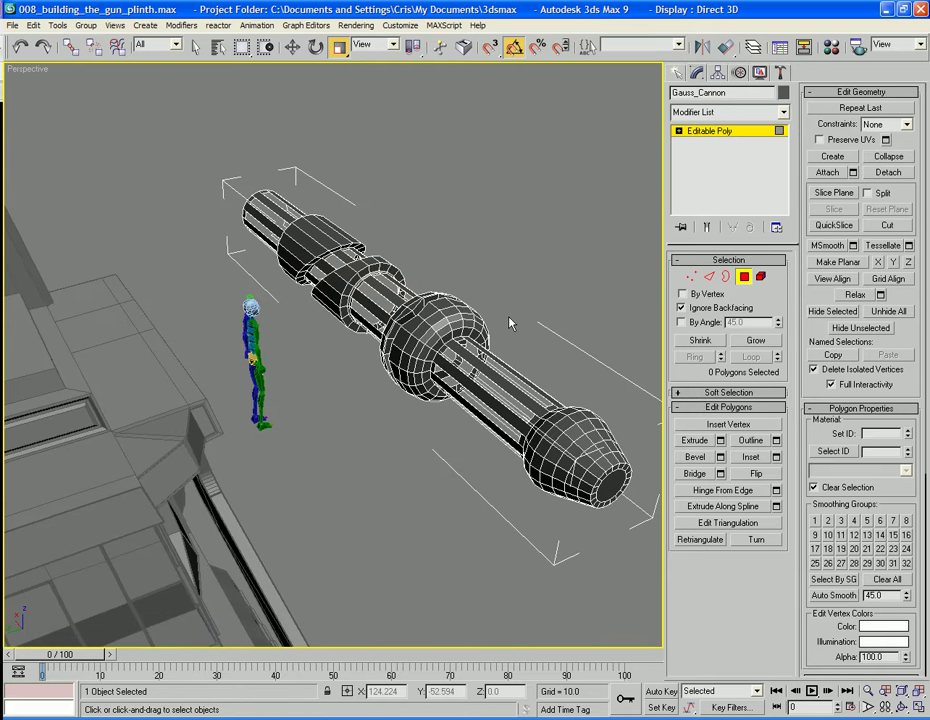
# - Select all open slot borders of the cannon and extrude their edges inward by scaling a copy
pyautogui.moveTo(509, 317); pyautogui.dragTo(446, 327, button='middle')
pyautogui.scroll(2, 500, 339)
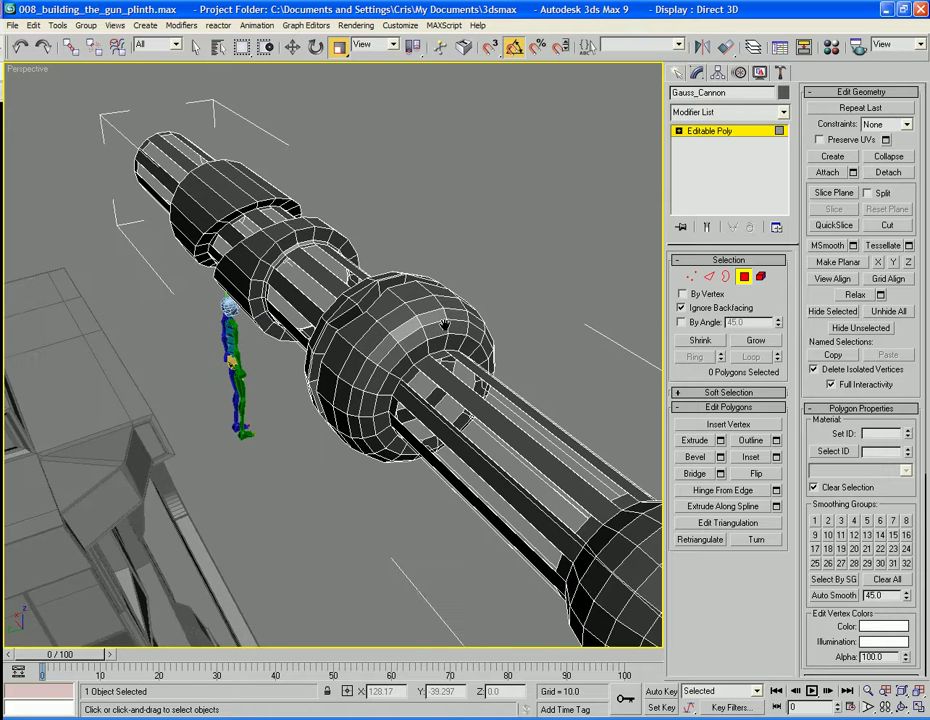
pyautogui.click(727, 278)
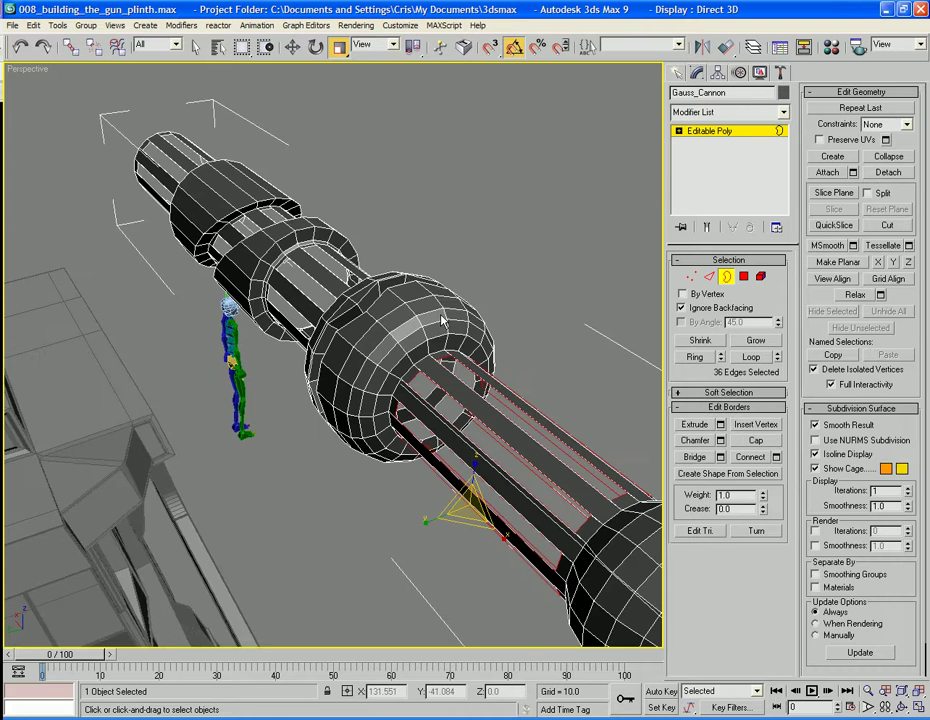
pyautogui.hotkey('ctrl', 'a')
pyautogui.scroll(-3, 515, 390)
pyautogui.moveTo(515, 390); pyautogui.dragTo(465, 338, button='middle')
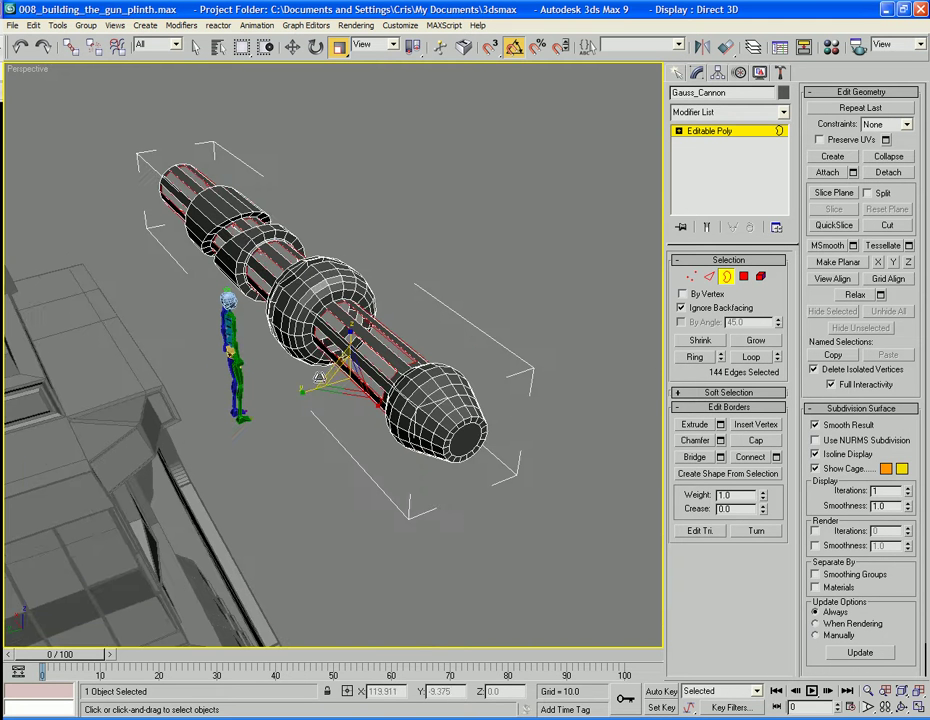
pyautogui.moveTo(336, 368)
pyautogui.keyDown('shift'); pyautogui.mouseDown()
pyautogui.moveTo(370, 402)
pyautogui.moveTo(345, 376)
pyautogui.mouseUp(); pyautogui.keyUp('shift')
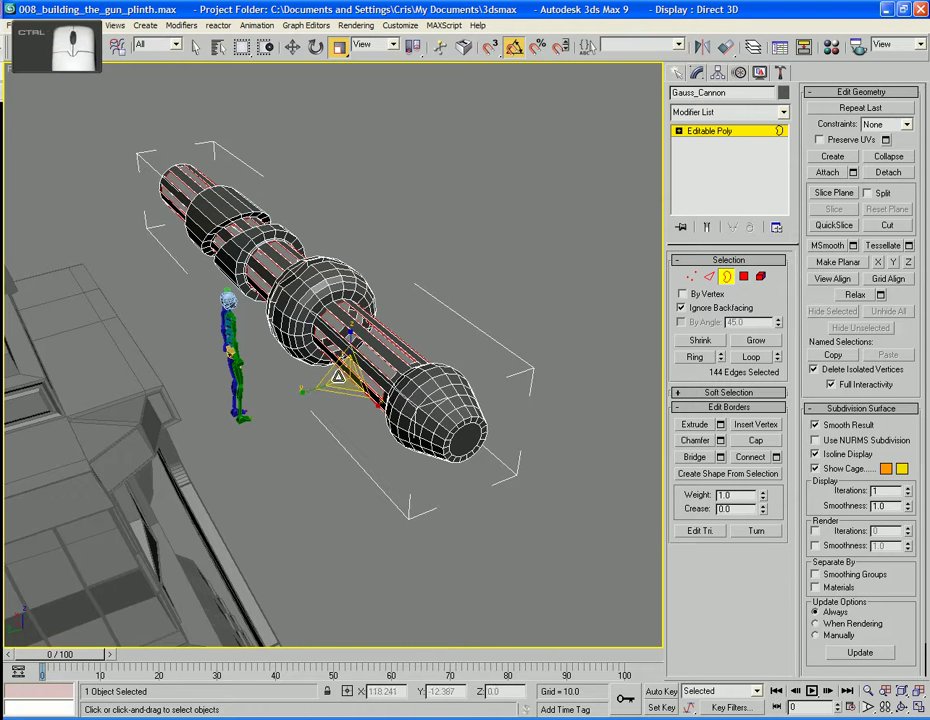
# - Undo the inward slot border extrusion and add a Shell modifier with Outer Amount 0.0 and Inner Amount 0.17
pyautogui.hotkey('ctrl', 'z')
pyautogui.click(722, 112)
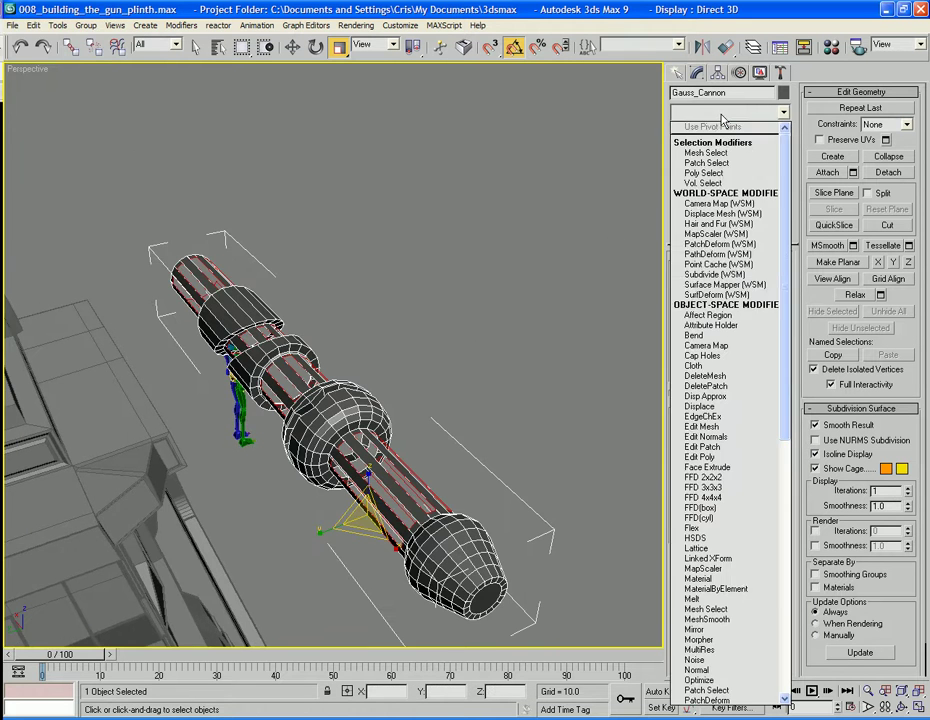
pyautogui.scroll(-10, 722, 118)
pyautogui.press('s')
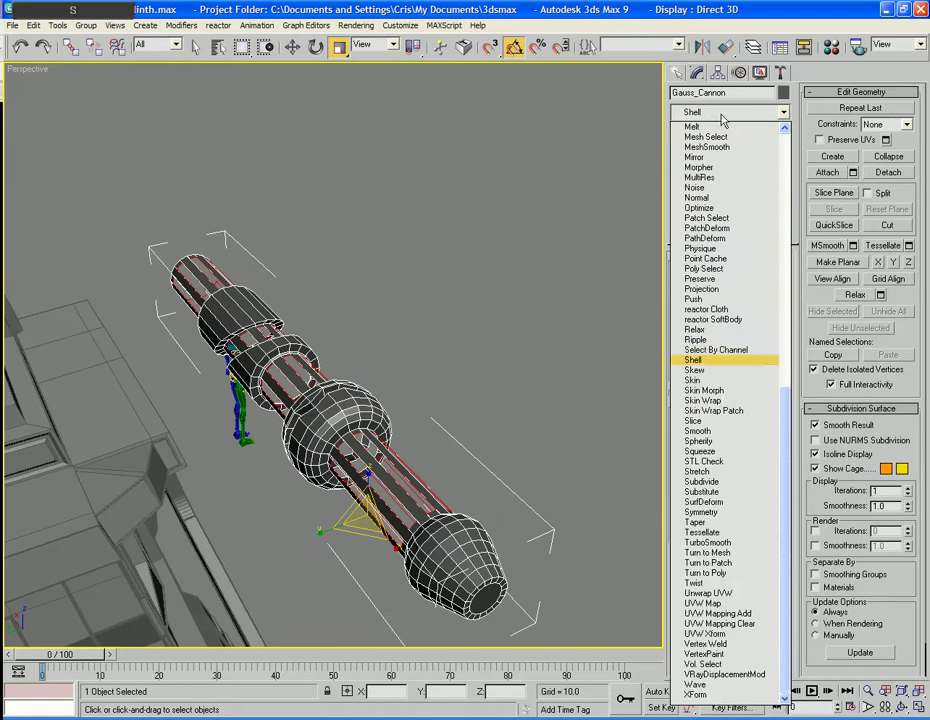
pyautogui.press('Return')
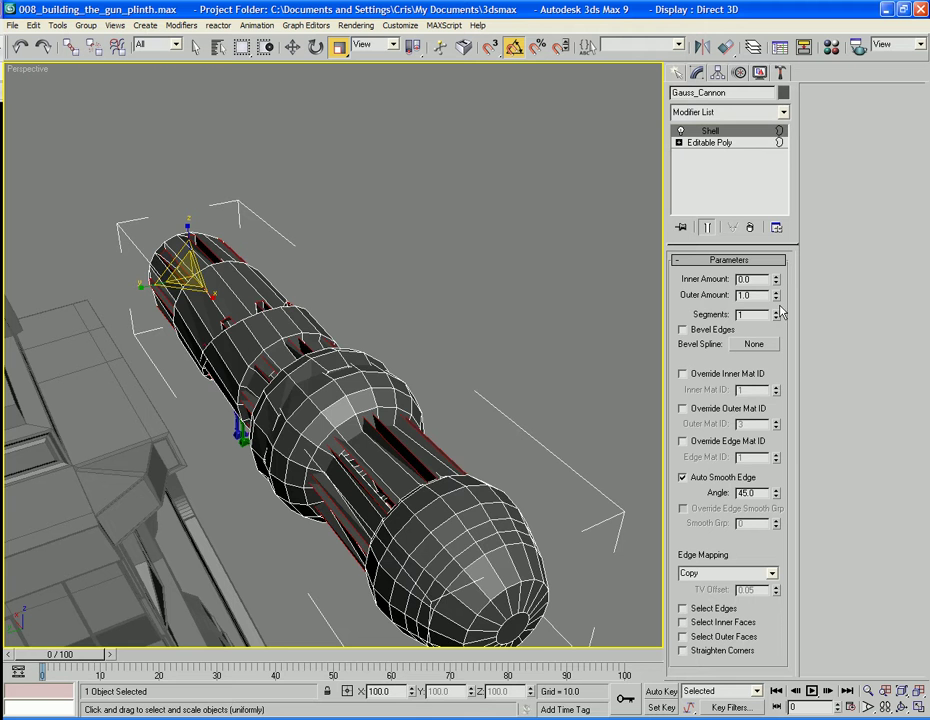
pyautogui.moveTo(777, 300); pyautogui.dragTo(784, 441)
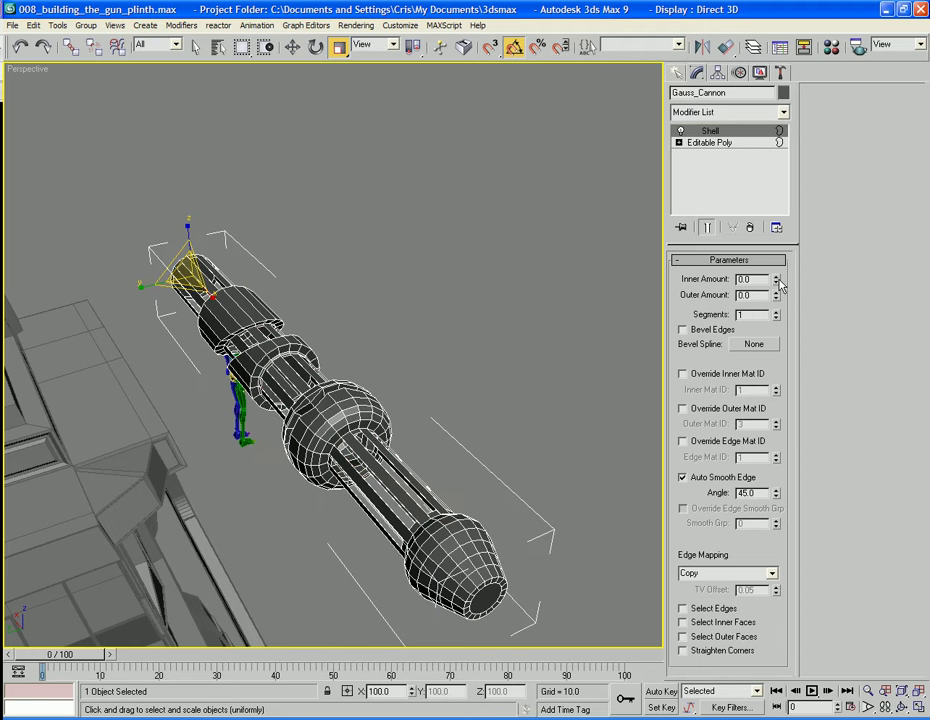
pyautogui.moveTo(781, 287); pyautogui.dragTo(779, 283)
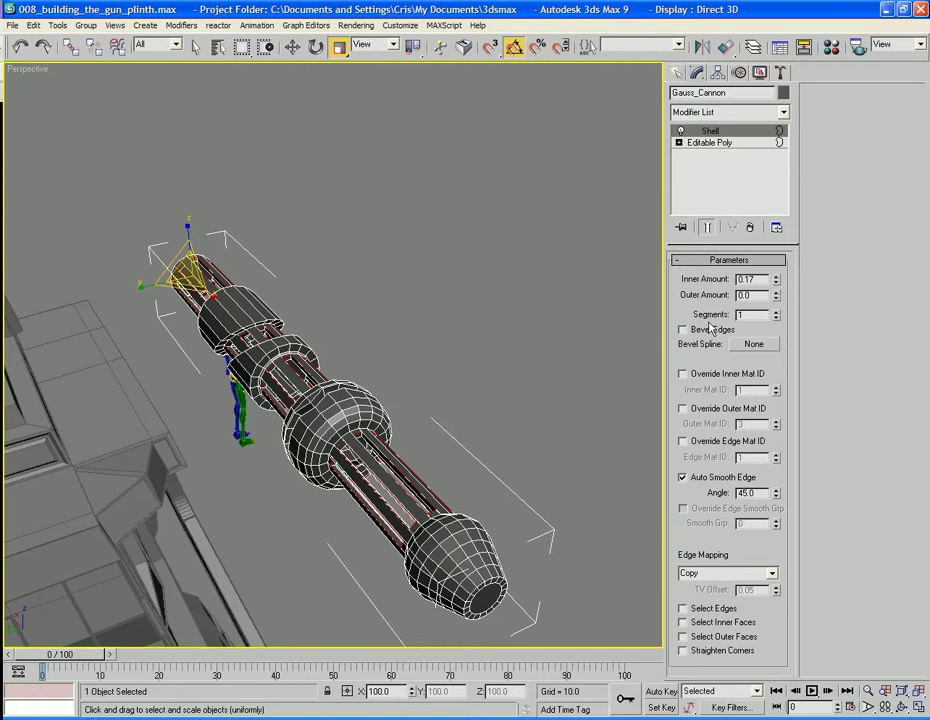
# - Reduce the shell's Inner Amount to 0.1 and convert the cannon to an Editable Poly
pyautogui.scroll(10, 604, 394)
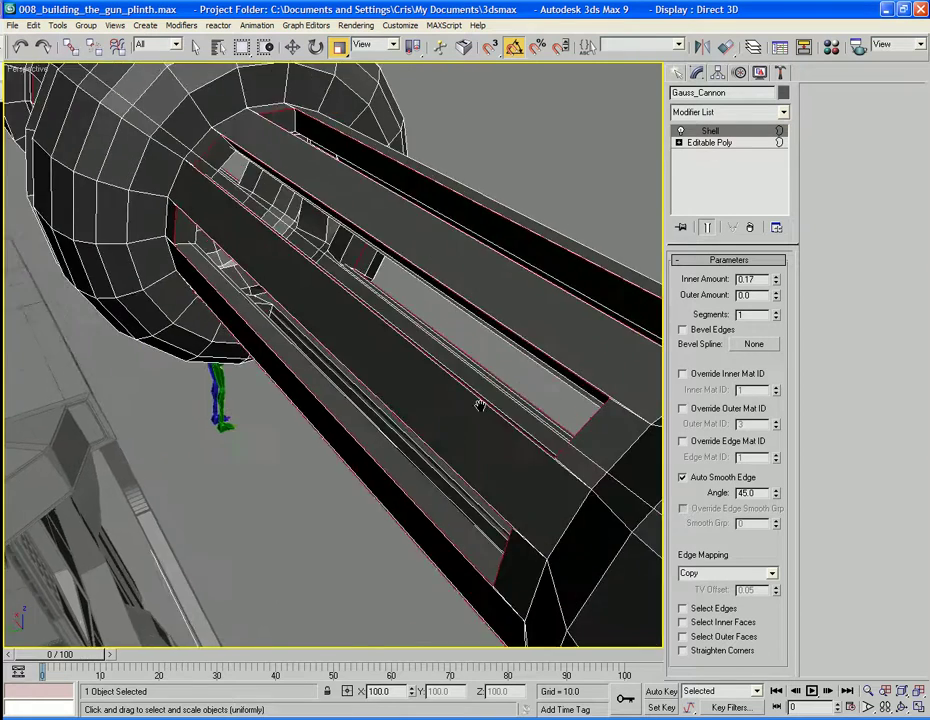
pyautogui.keyDown('alt'); pyautogui.moveTo(480, 405); pyautogui.dragTo(445, 437, button='middle'); pyautogui.keyUp('alt')
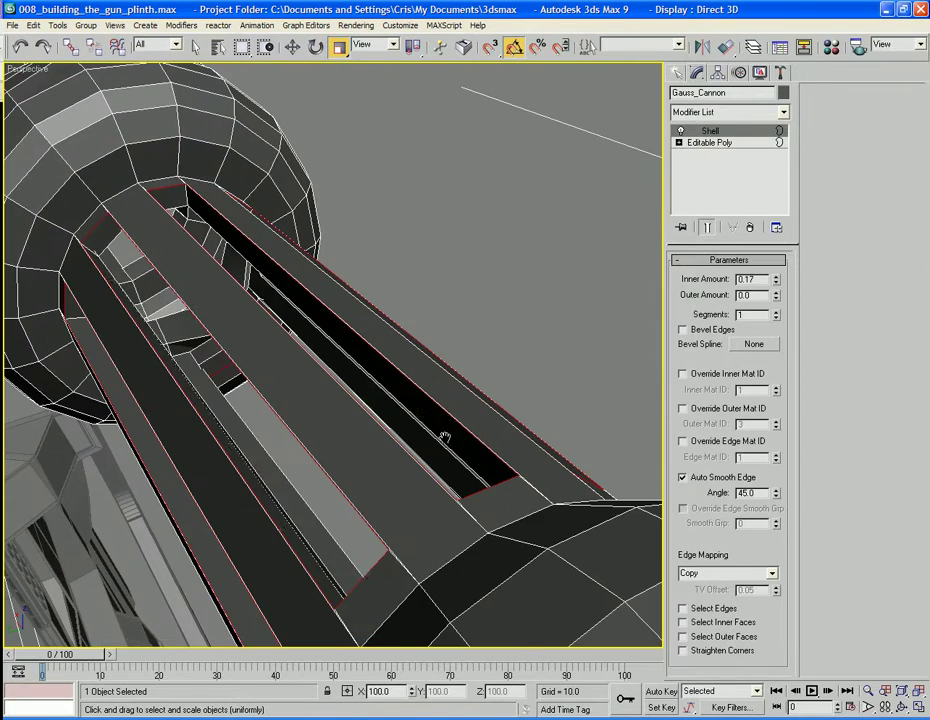
pyautogui.moveTo(776, 284); pyautogui.dragTo(776, 286)
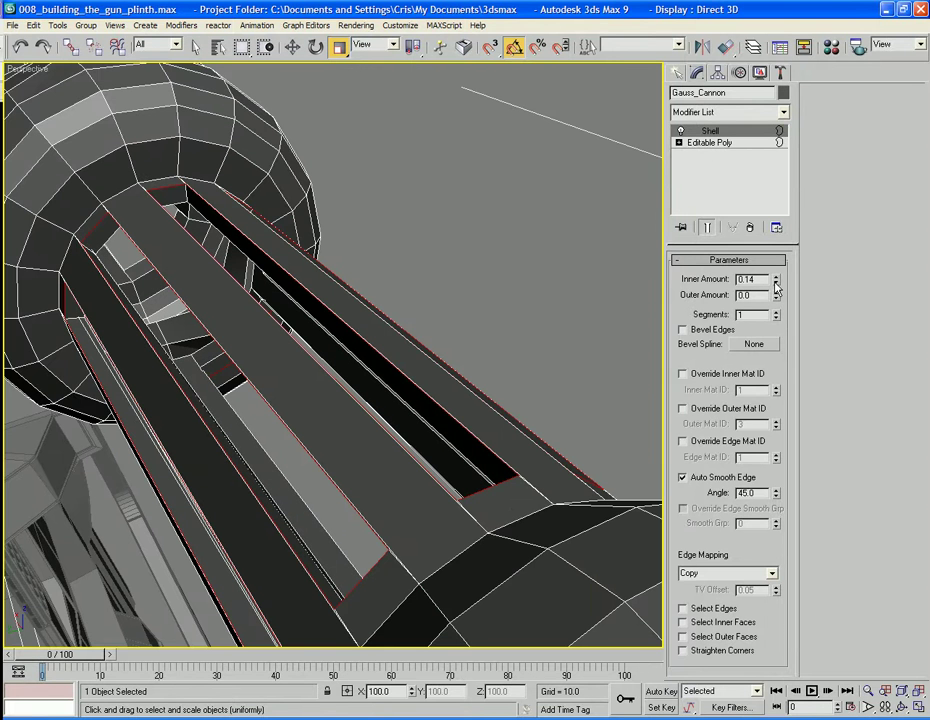
pyautogui.keyDown('alt'); pyautogui.moveTo(216, 358); pyautogui.dragTo(262, 370, button='middle'); pyautogui.keyUp('alt')
pyautogui.scroll(-5, 263, 385)
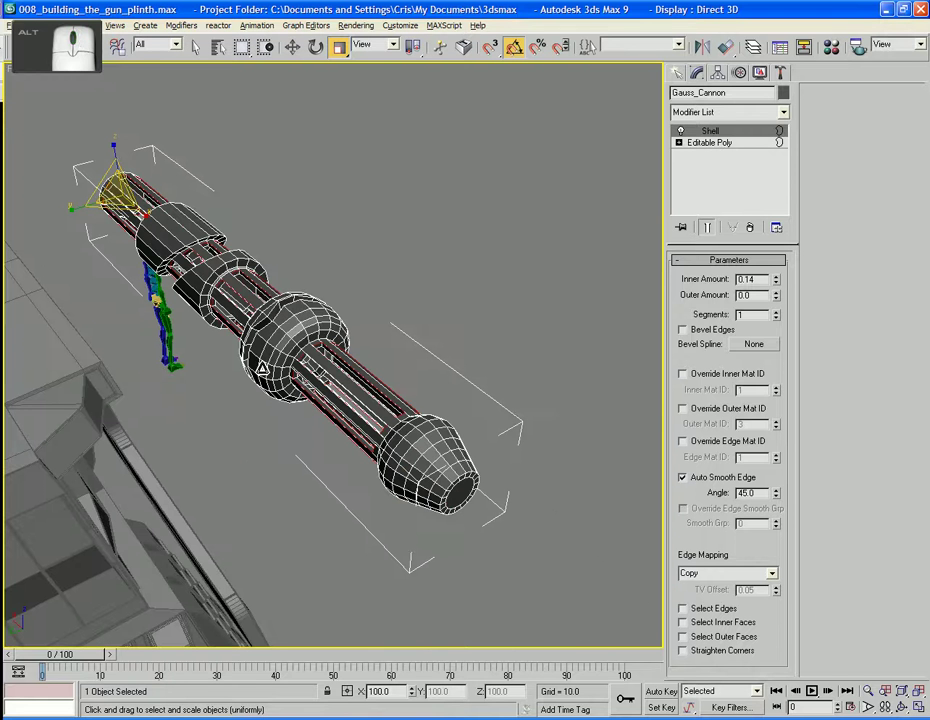
pyautogui.click(776, 284)
pyautogui.click(776, 284)
pyautogui.click(776, 284)
pyautogui.click(776, 284)
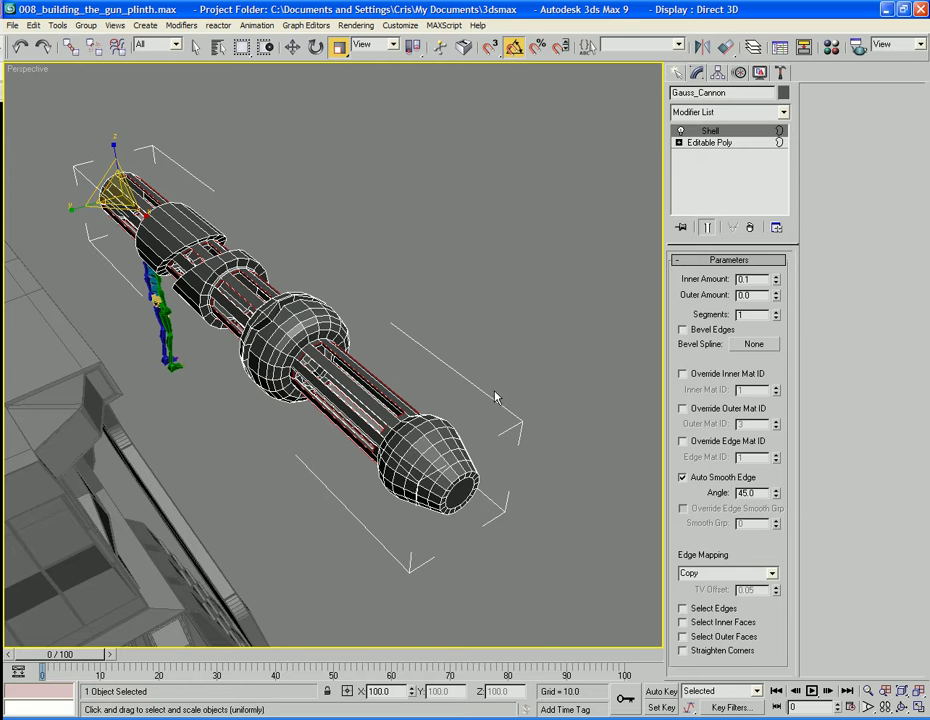
pyautogui.rightClick(441, 476)
pyautogui.moveTo(473, 596)
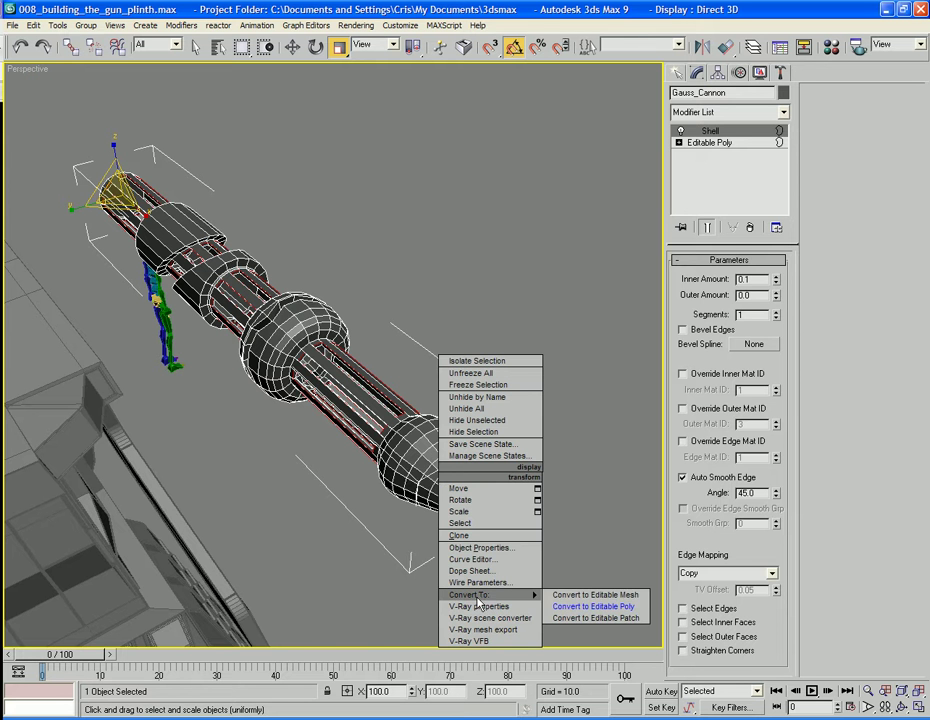
pyautogui.click(607, 612)
# - Select the round end polygon of the tapered tip and extrude it inward to hollow out the muzzle
pyautogui.keyDown('alt'); pyautogui.moveTo(555, 588); pyautogui.dragTo(418, 480, button='middle'); pyautogui.keyUp('alt')
pyautogui.scroll(3, 512, 583)
pyautogui.click(744, 276)
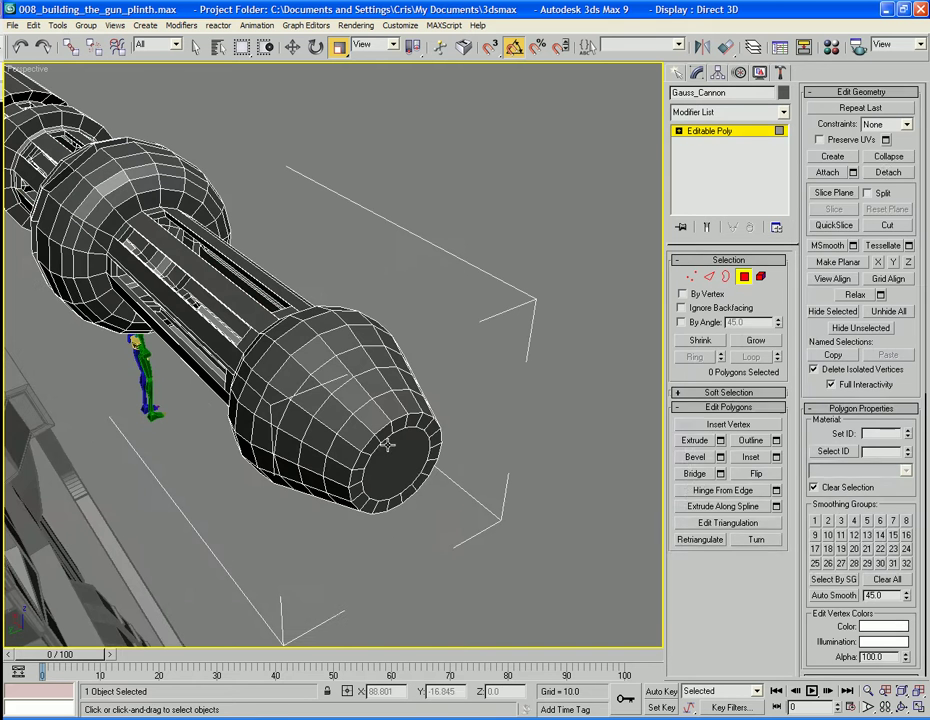
pyautogui.click(402, 458)
pyautogui.click(707, 444)
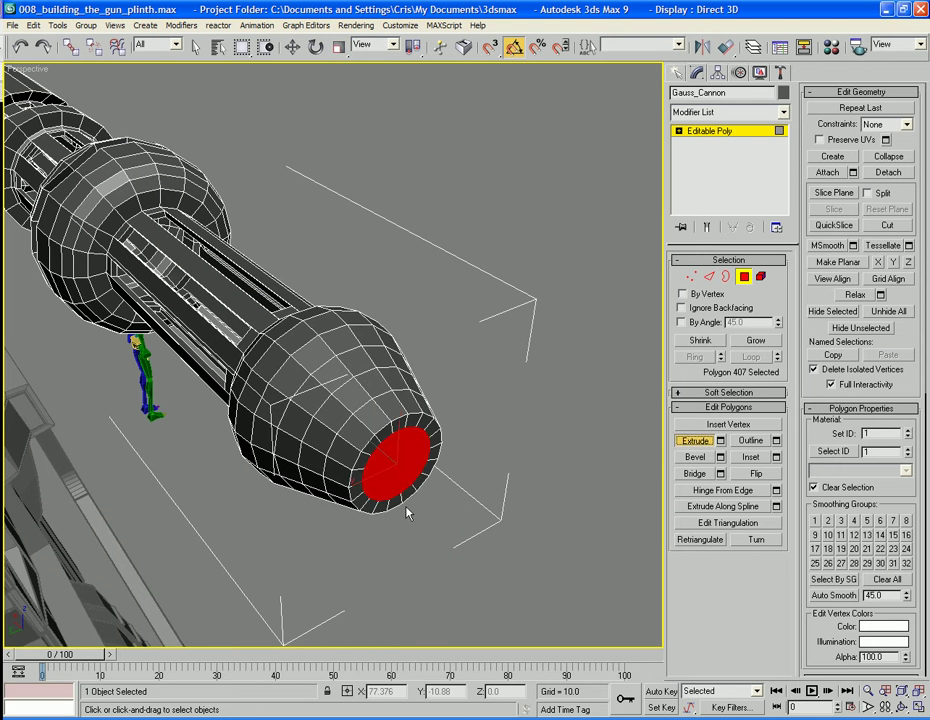
pyautogui.moveTo(384, 453); pyautogui.dragTo(388, 464)
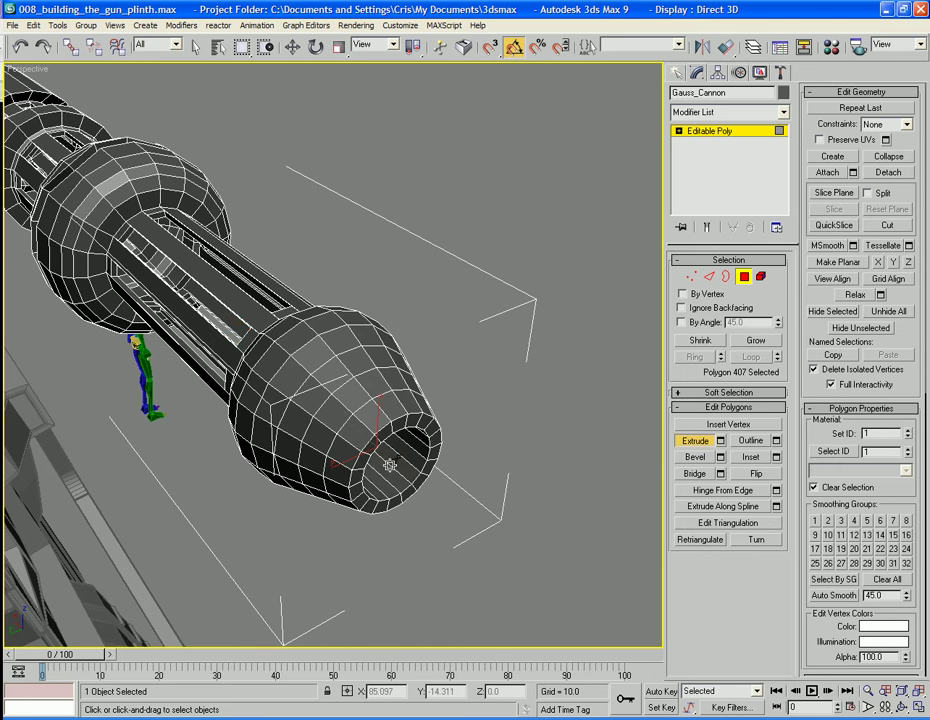
# - Extrude the bore's inner end polygon a further 17.386 through the barrel toward its rear end and clear the selection
pyautogui.moveTo(435, 482)
pyautogui.keyDown('alt'); pyautogui.mouseDown(button='middle')
pyautogui.moveTo(431, 467)
pyautogui.moveTo(453, 481)
pyautogui.mouseUp(button='middle'); pyautogui.keyUp('alt')
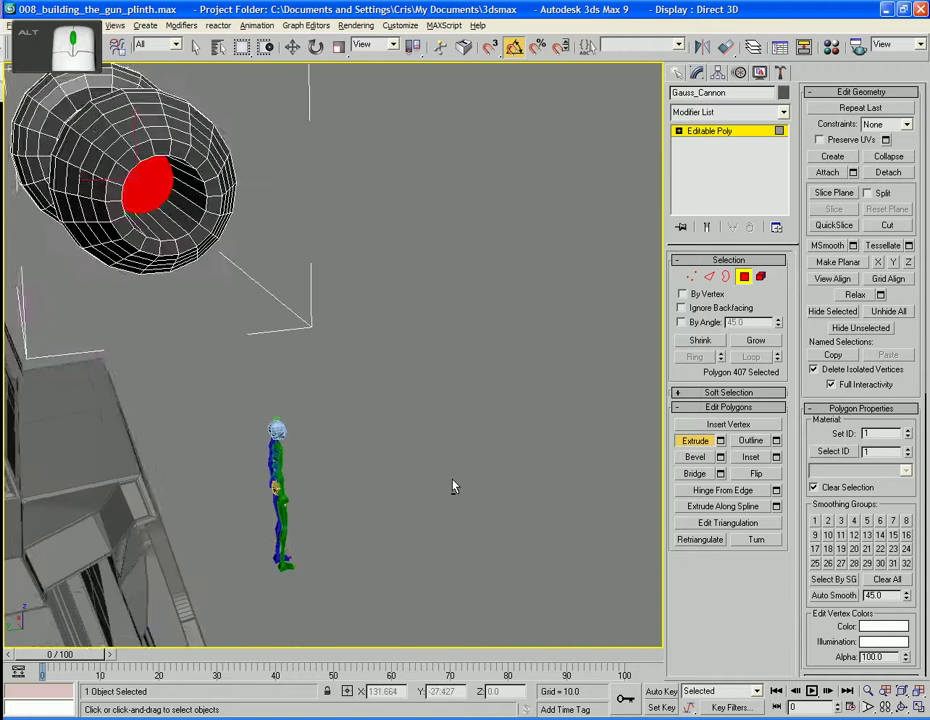
pyautogui.moveTo(307, 363); pyautogui.dragTo(366, 431, button='middle')
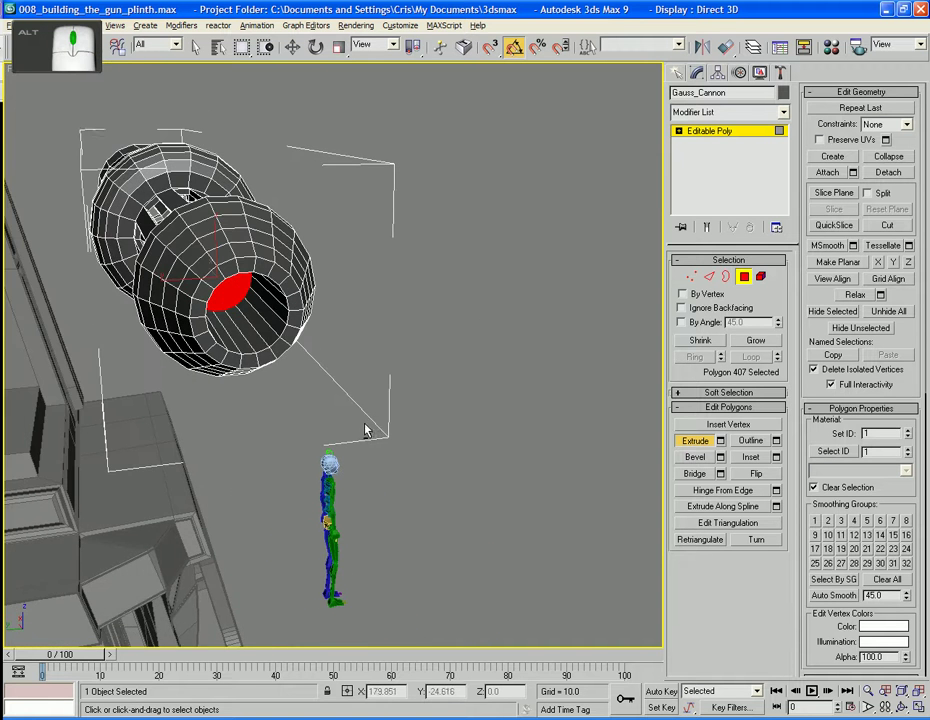
pyautogui.click(755, 459)
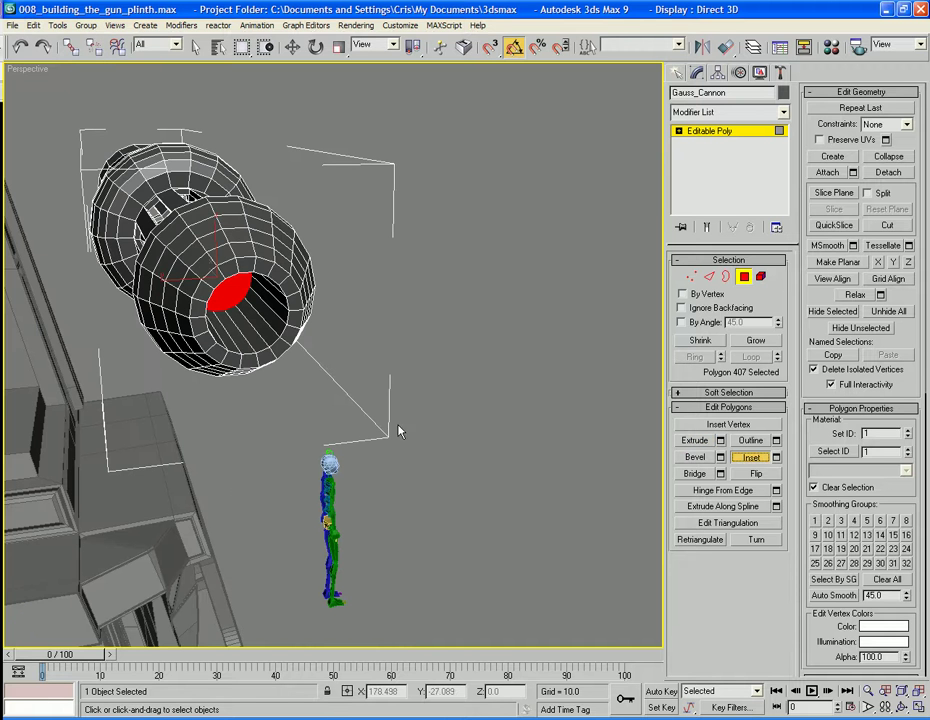
pyautogui.scroll(5, 452, 371)
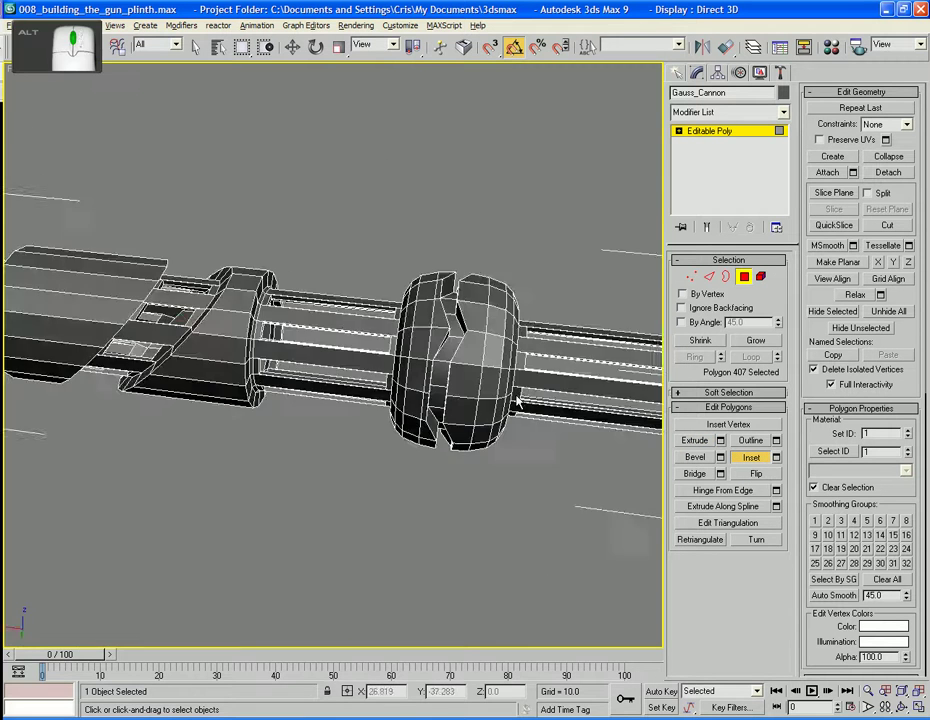
pyautogui.scroll(-5, 452, 371)
pyautogui.keyDown('alt'); pyautogui.moveTo(334, 376); pyautogui.dragTo(482, 389, button='middle'); pyautogui.keyUp('alt')
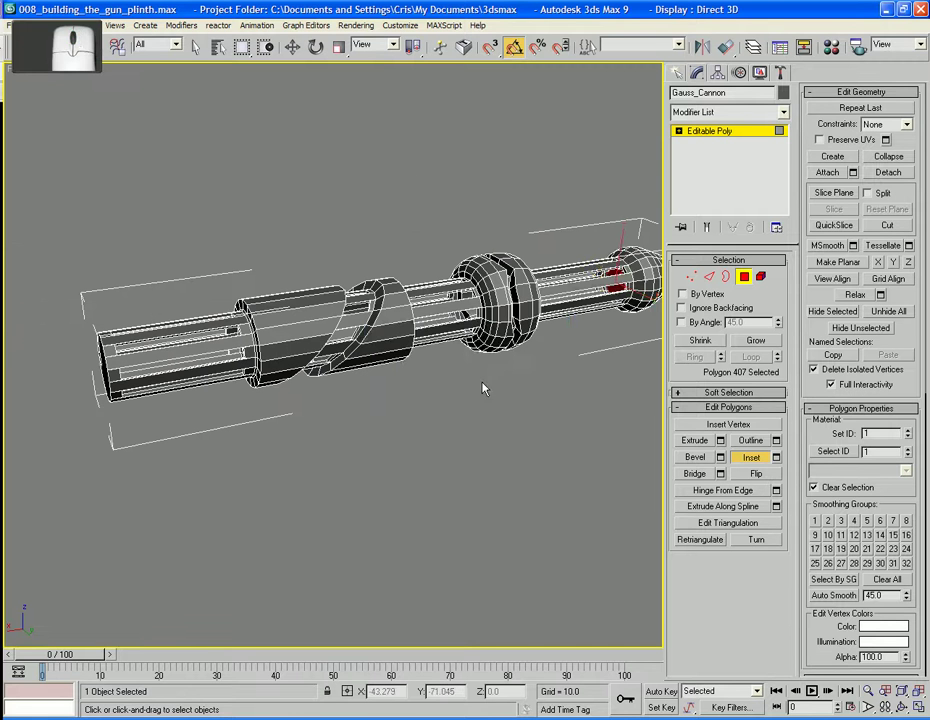
pyautogui.click(720, 441)
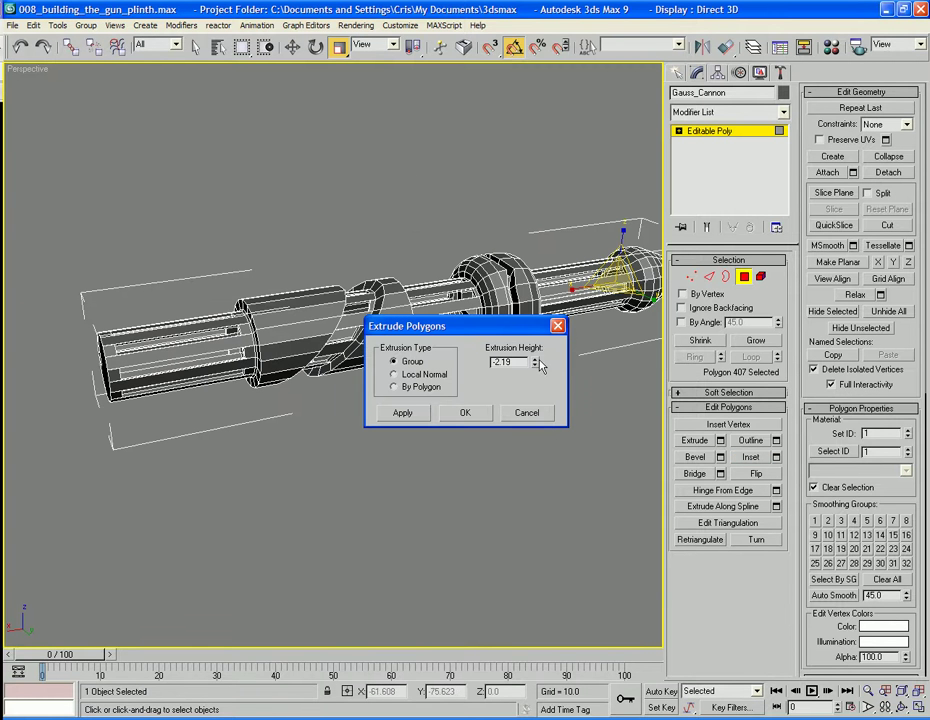
pyautogui.moveTo(532, 298); pyautogui.dragTo(372, 445)
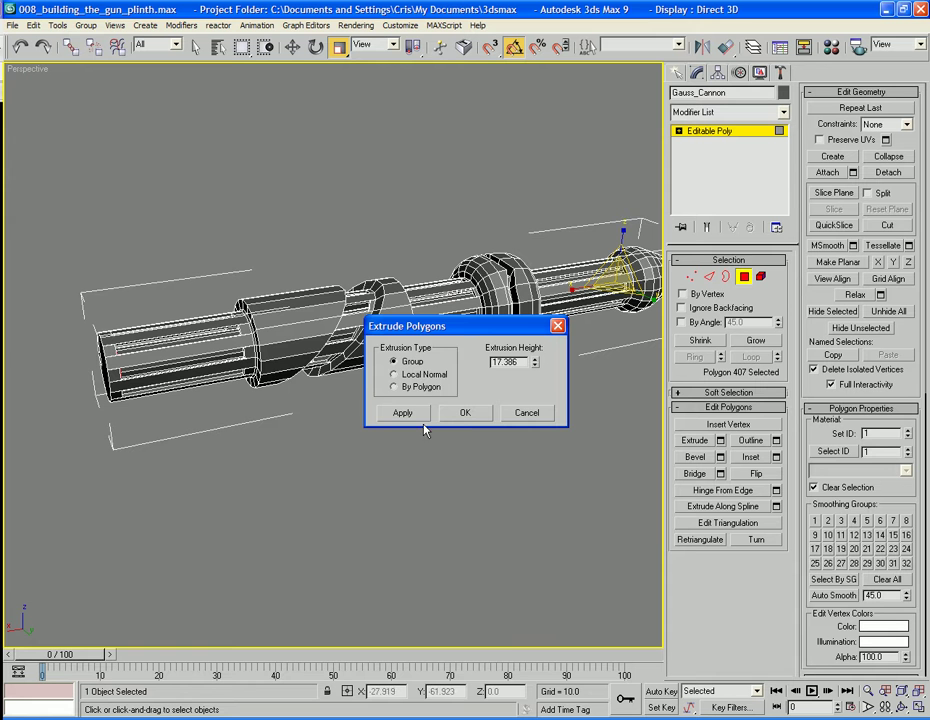
pyautogui.click(481, 417)
pyautogui.click(504, 456)
# - Examine the hollowed cannon against the tower with edge display turned off, leaving polygon editing
pyautogui.keyDown('alt'); pyautogui.moveTo(504, 456); pyautogui.dragTo(322, 502, button='middle'); pyautogui.keyUp('alt')
pyautogui.press('F4')
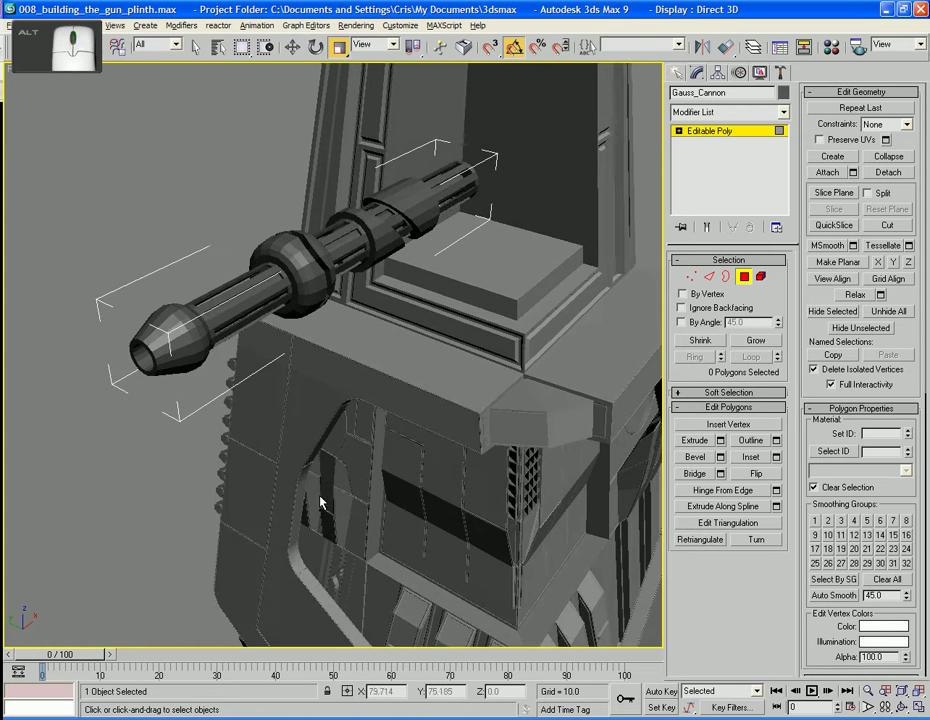
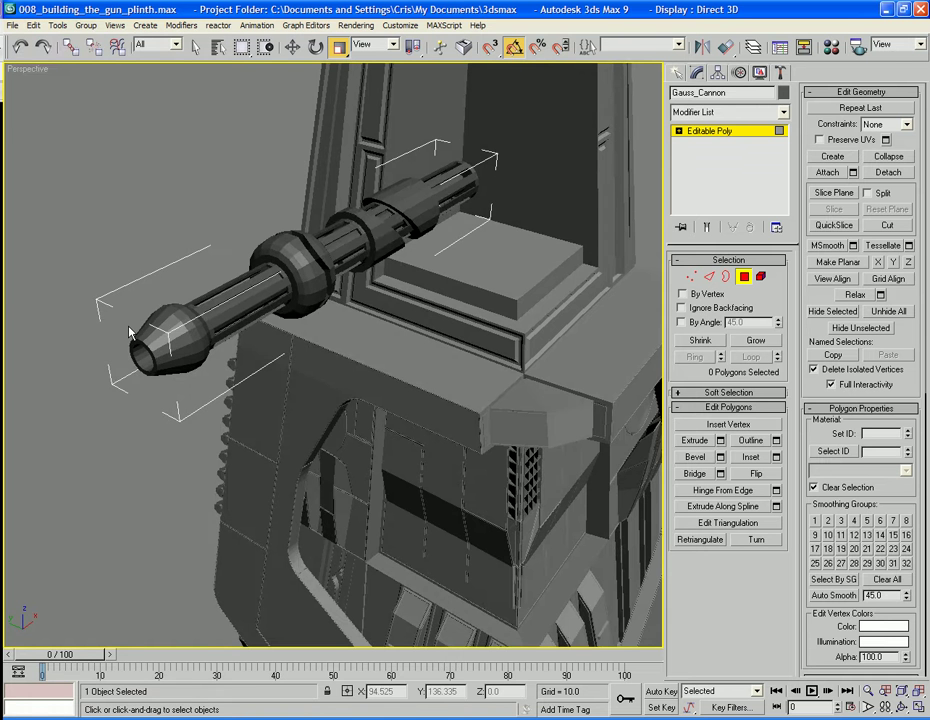
pyautogui.scroll(3, 130, 329)
pyautogui.moveTo(172, 360); pyautogui.dragTo(284, 424, button='middle')
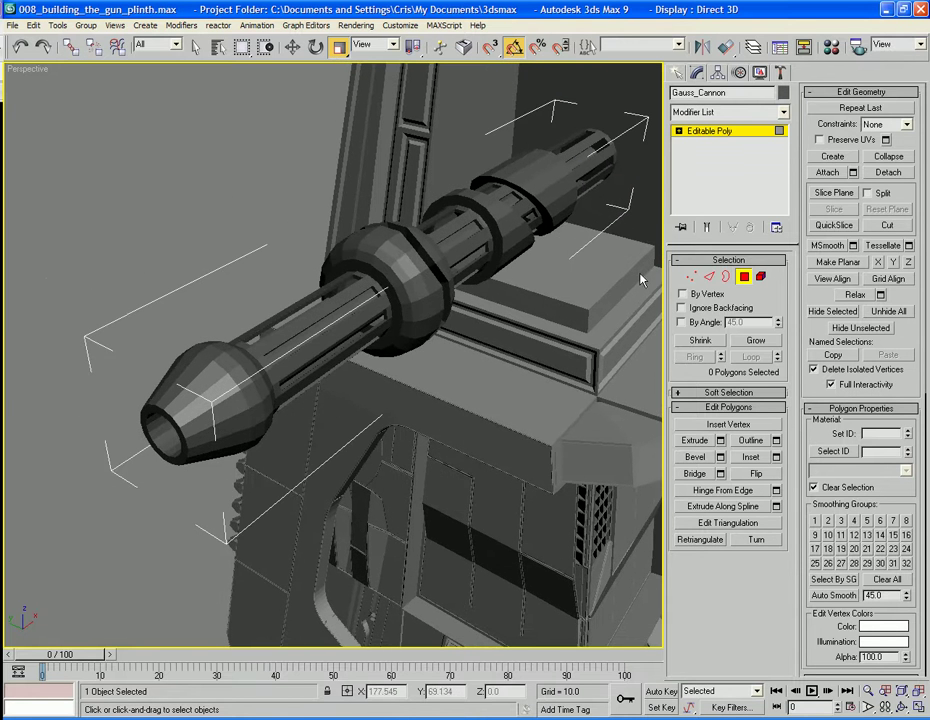
pyautogui.click(744, 277)
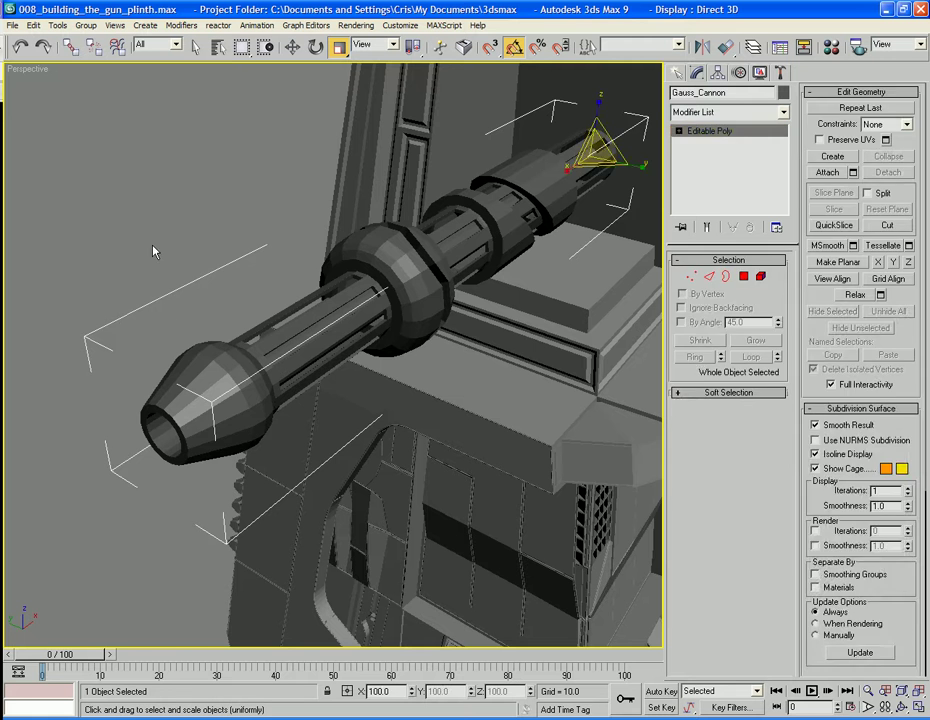
pyautogui.click(174, 324)
pyautogui.click(207, 353)
pyautogui.press('F4')
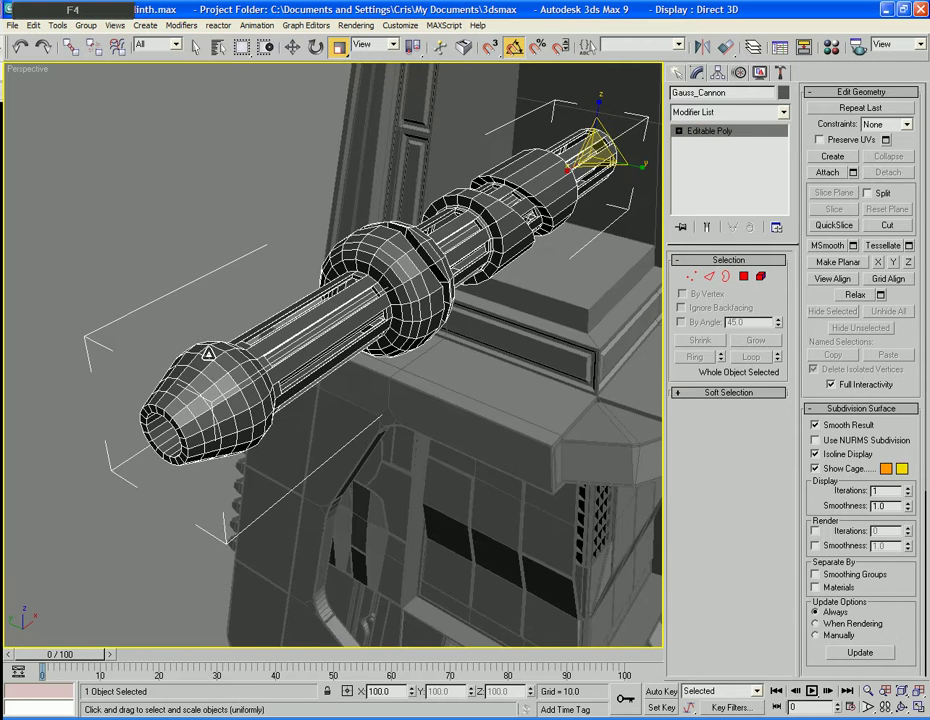
# - Select a block of six adjoining polygons on the upper side of the cannon's tapered tip
pyautogui.keyDown('alt'); pyautogui.moveTo(209, 388); pyautogui.dragTo(297, 357, button='middle'); pyautogui.keyUp('alt')
pyautogui.click(745, 276)
pyautogui.click(187, 384)
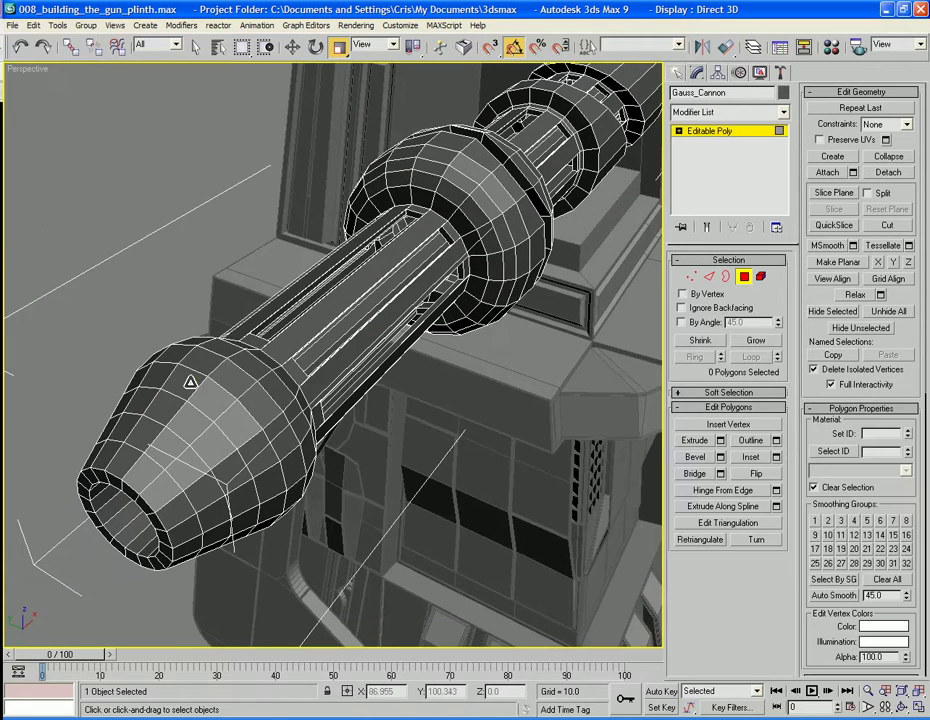
pyautogui.keyDown('ctrl'); pyautogui.click(200, 360); pyautogui.keyUp('ctrl')
pyautogui.keyDown('alt'); pyautogui.moveTo(165, 483); pyautogui.dragTo(160, 372, button='middle'); pyautogui.keyUp('alt')
pyautogui.keyDown('ctrl'); pyautogui.click(190, 392); pyautogui.keyUp('ctrl')
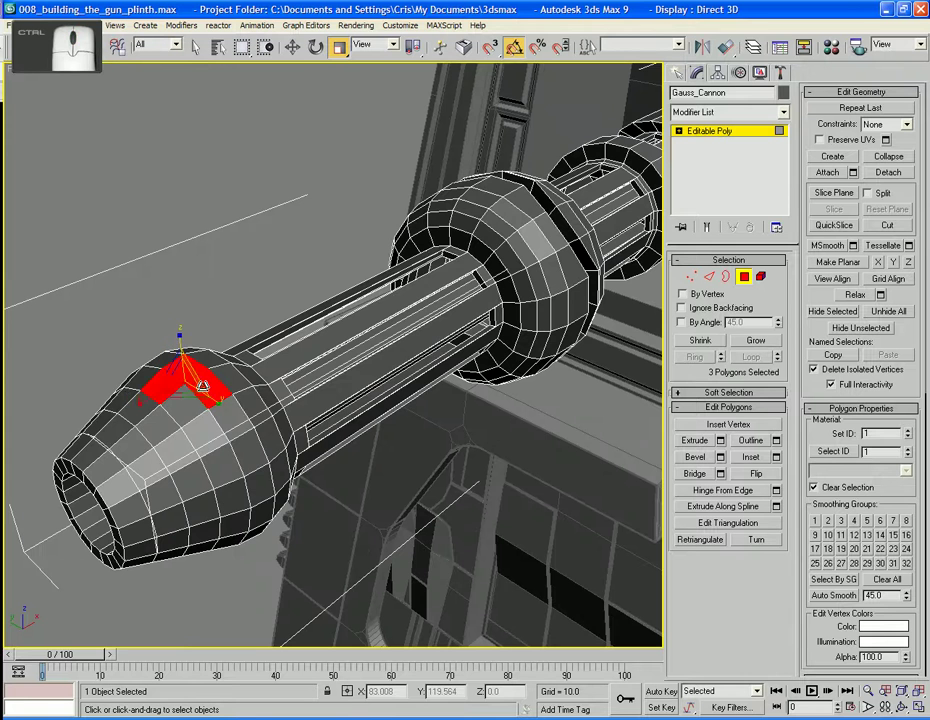
pyautogui.keyDown('ctrl'); pyautogui.click(170, 385); pyautogui.keyUp('ctrl')
pyautogui.keyDown('ctrl'); pyautogui.click(145, 385); pyautogui.keyUp('ctrl')
pyautogui.keyDown('ctrl'); pyautogui.click(160, 365); pyautogui.keyUp('ctrl')
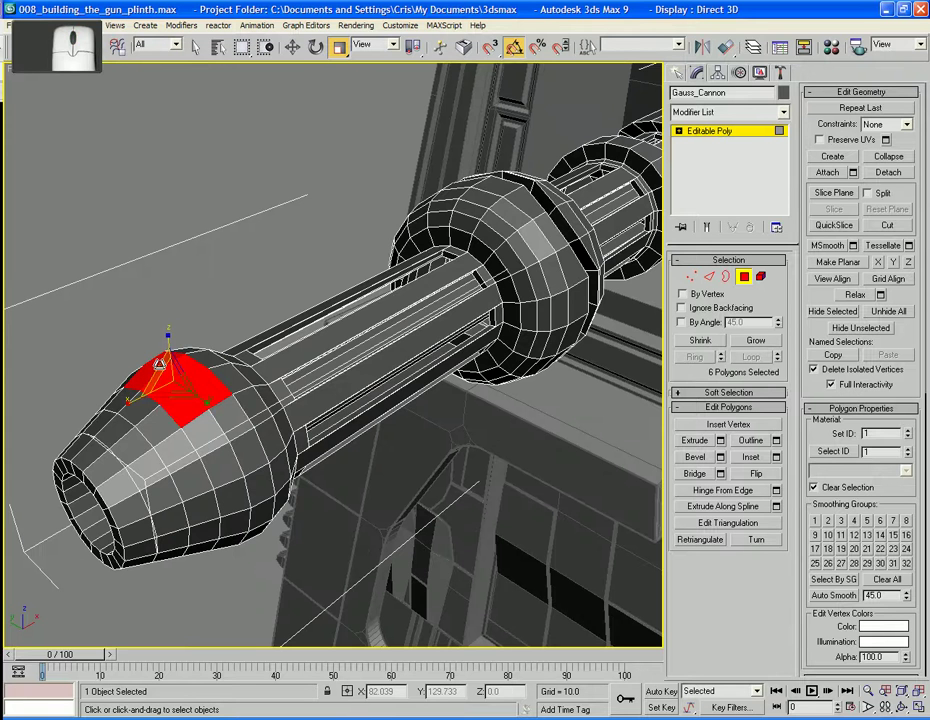
# - Clone the six selected polygons slightly above the tip as a separate object and select that new patch
pyautogui.press('w')
pyautogui.keyDown('shift'); pyautogui.moveTo(160, 365); pyautogui.dragTo(162, 348); pyautogui.keyUp('shift')
pyautogui.click(380, 392)
pyautogui.click(395, 370)
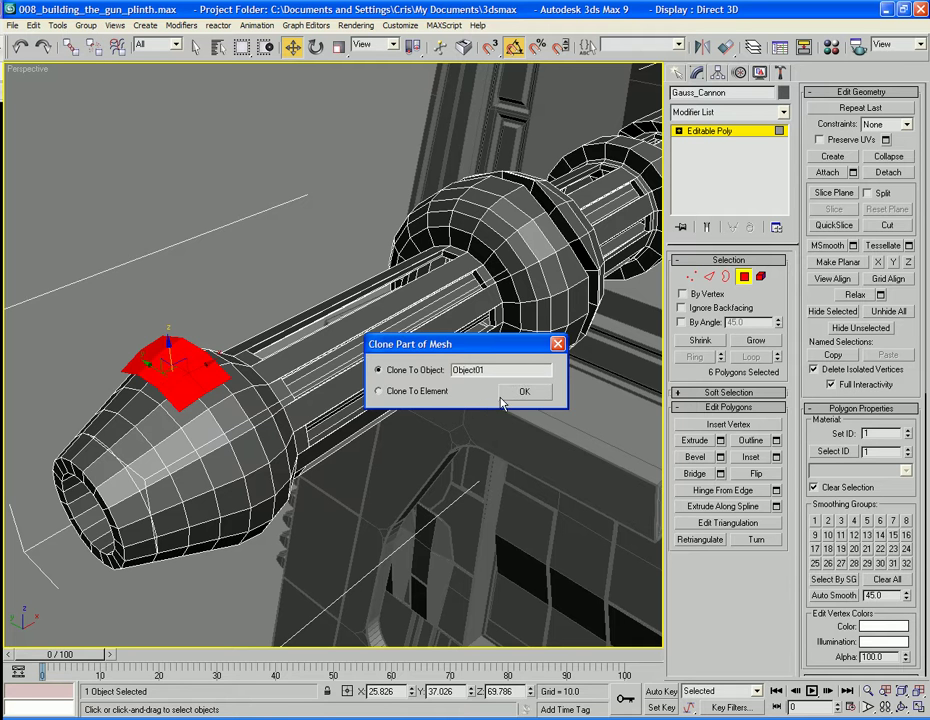
pyautogui.press('Return')
pyautogui.click(173, 349)
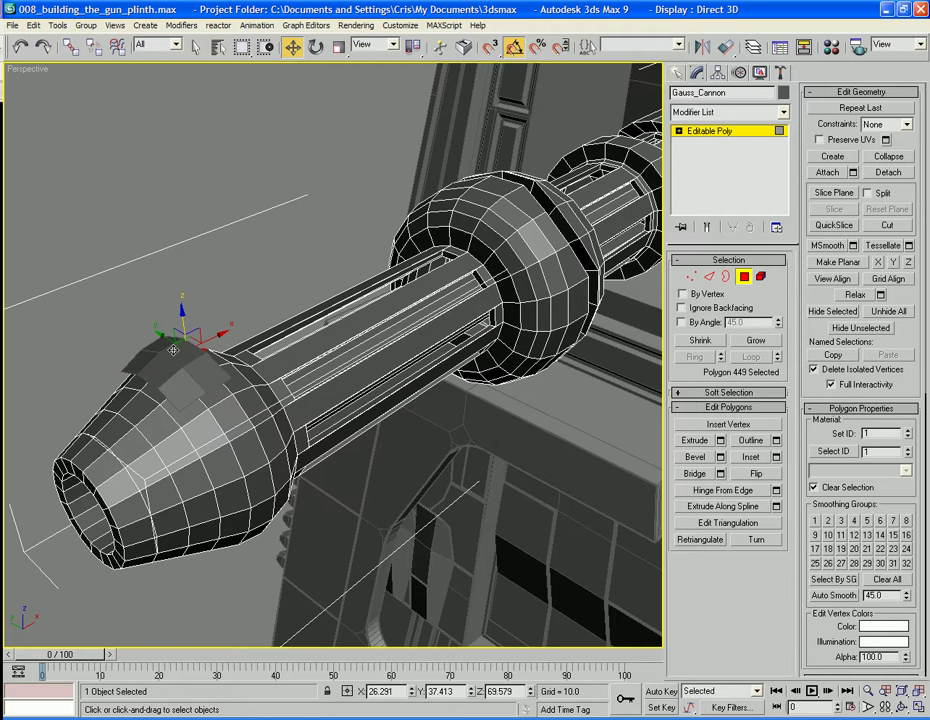
pyautogui.click(745, 277)
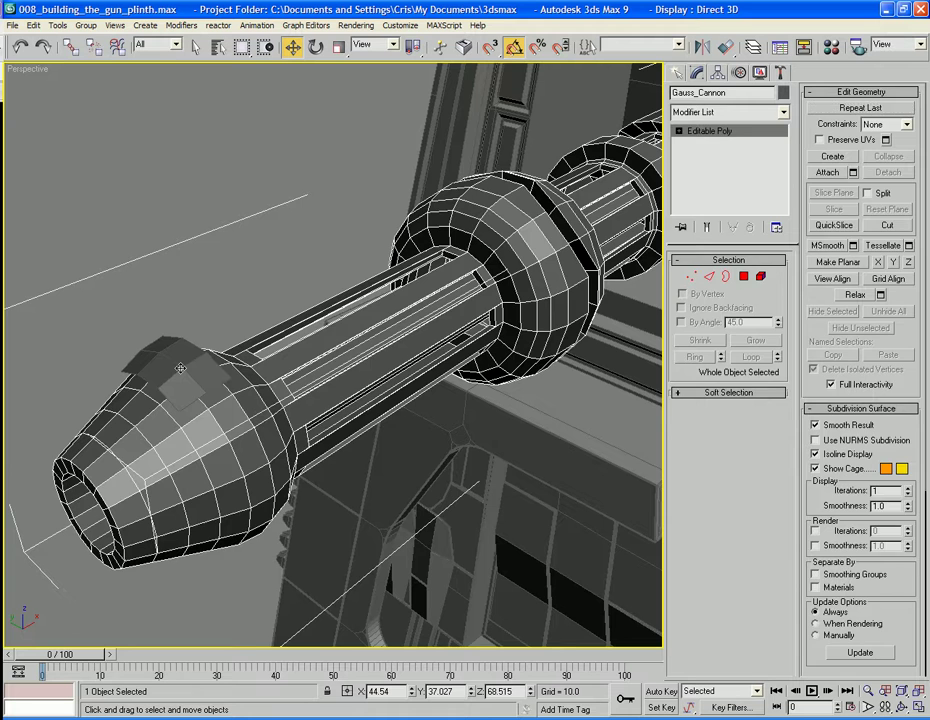
pyautogui.click(180, 368)
# - Connect the crosswise edges in both outer columns of the cloned patch, adding one lengthwise edge line to each column
pyautogui.keyDown('alt'); pyautogui.moveTo(180, 368); pyautogui.dragTo(505, 208, button='middle'); pyautogui.keyUp('alt')
pyautogui.press('z')
pyautogui.keyDown('alt'); pyautogui.moveTo(490, 284); pyautogui.dragTo(540, 298, button='middle'); pyautogui.keyUp('alt')
pyautogui.click(709, 277)
pyautogui.moveTo(165, 270); pyautogui.dragTo(278, 538)
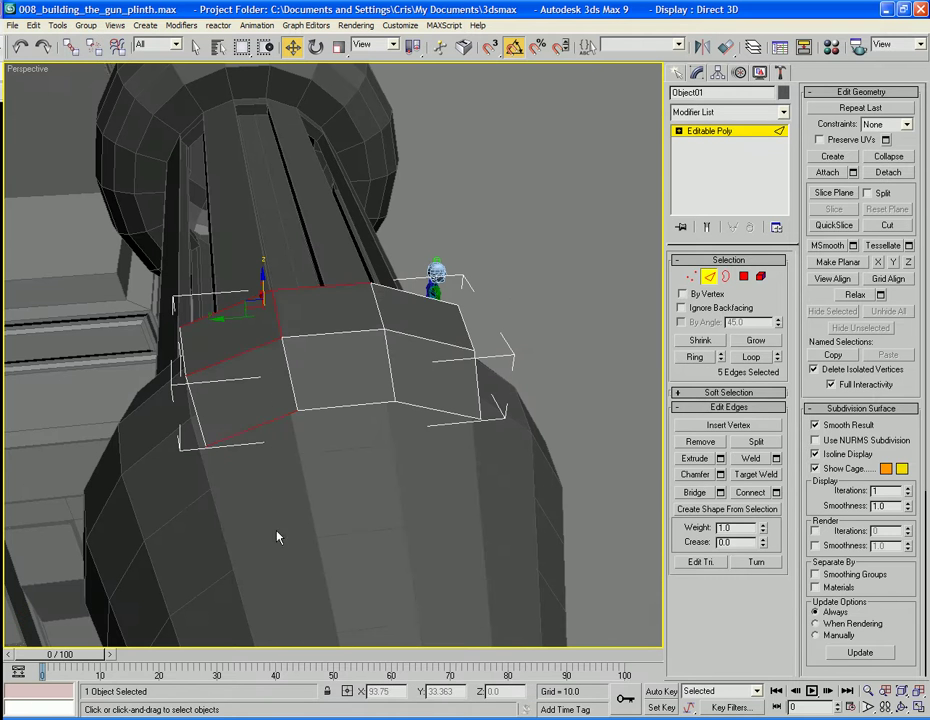
pyautogui.click(277, 487)
pyautogui.moveTo(266, 458); pyautogui.dragTo(230, 236)
pyautogui.keyDown('ctrl'); pyautogui.moveTo(446, 459); pyautogui.dragTo(434, 283); pyautogui.keyUp('ctrl')
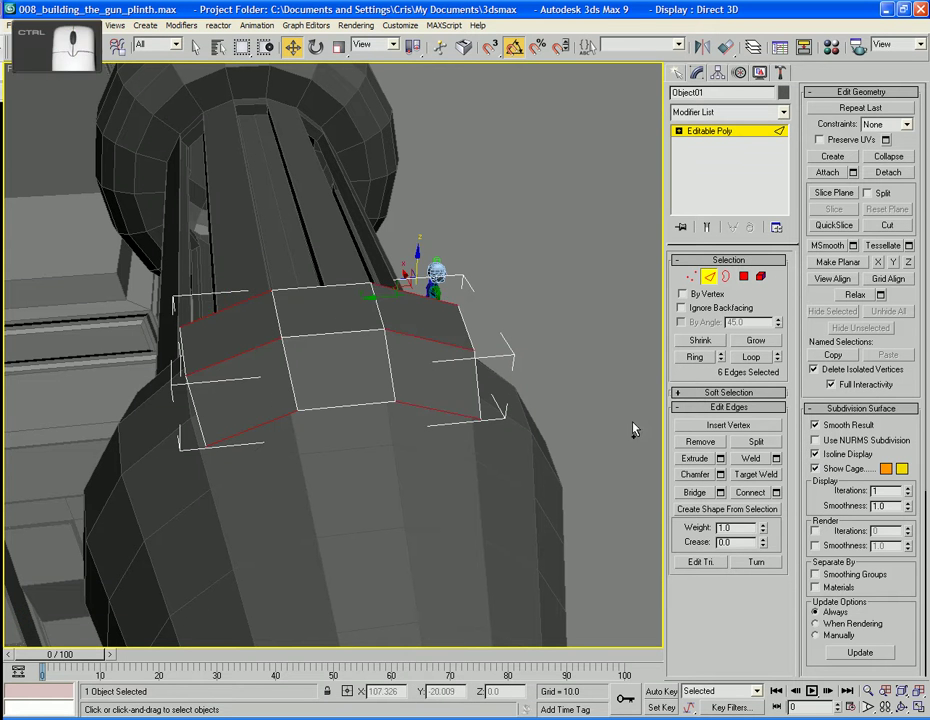
pyautogui.click(757, 494)
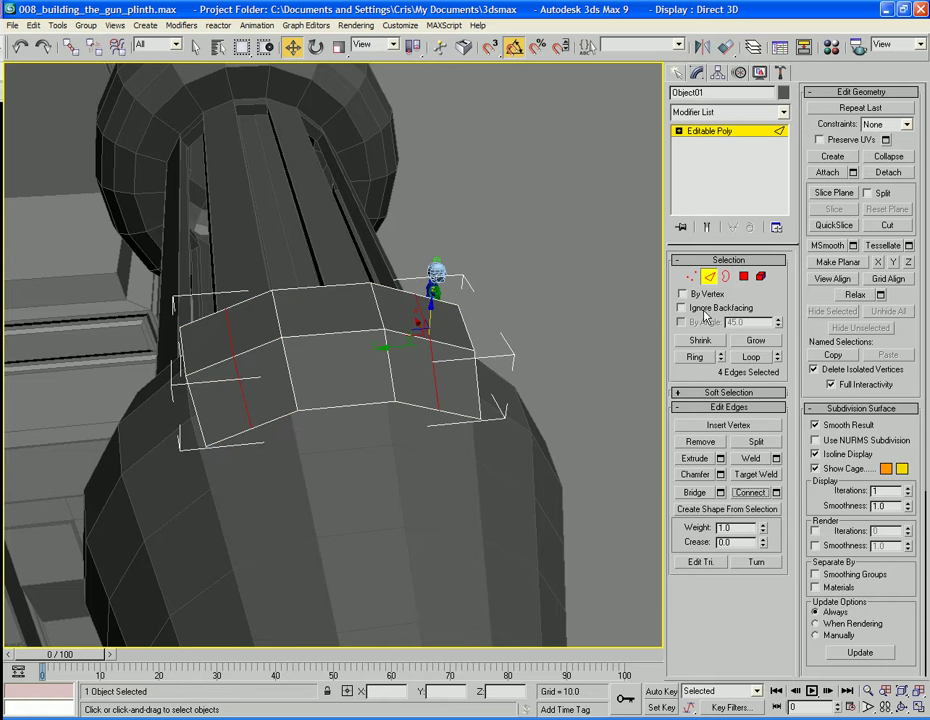
# - Delete the outermost column of polygons on both sides of the cloned patch, keeping the narrower inner block
pyautogui.click(743, 277)
pyautogui.keyDown('alt'); pyautogui.moveTo(401, 240); pyautogui.dragTo(388, 241, button='middle'); pyautogui.keyUp('alt')
pyautogui.click(494, 305)
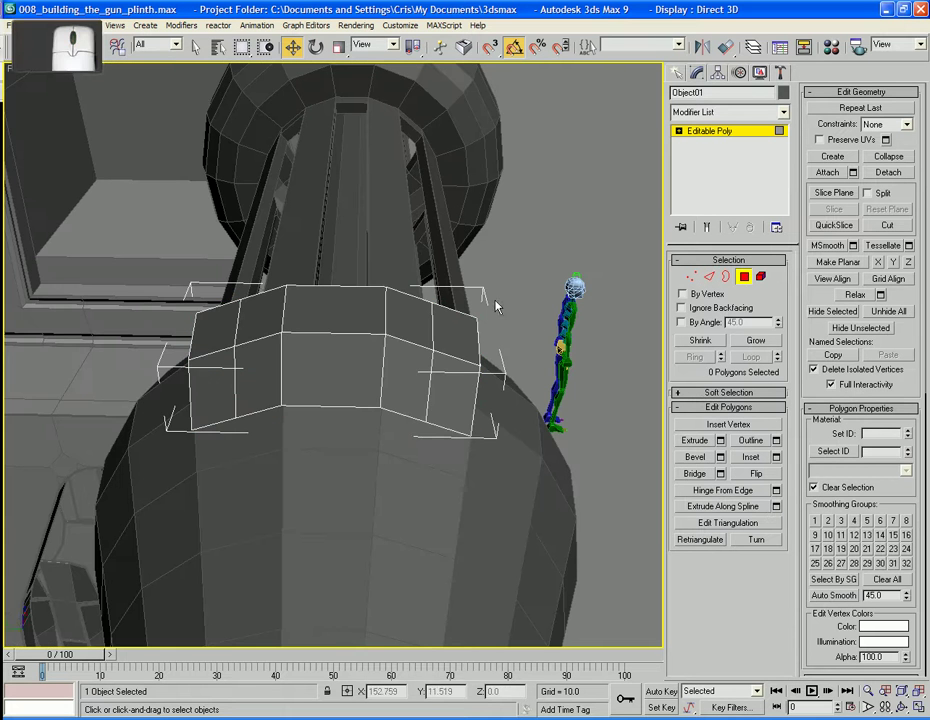
pyautogui.moveTo(488, 286); pyautogui.dragTo(452, 471)
pyautogui.press('Delete')
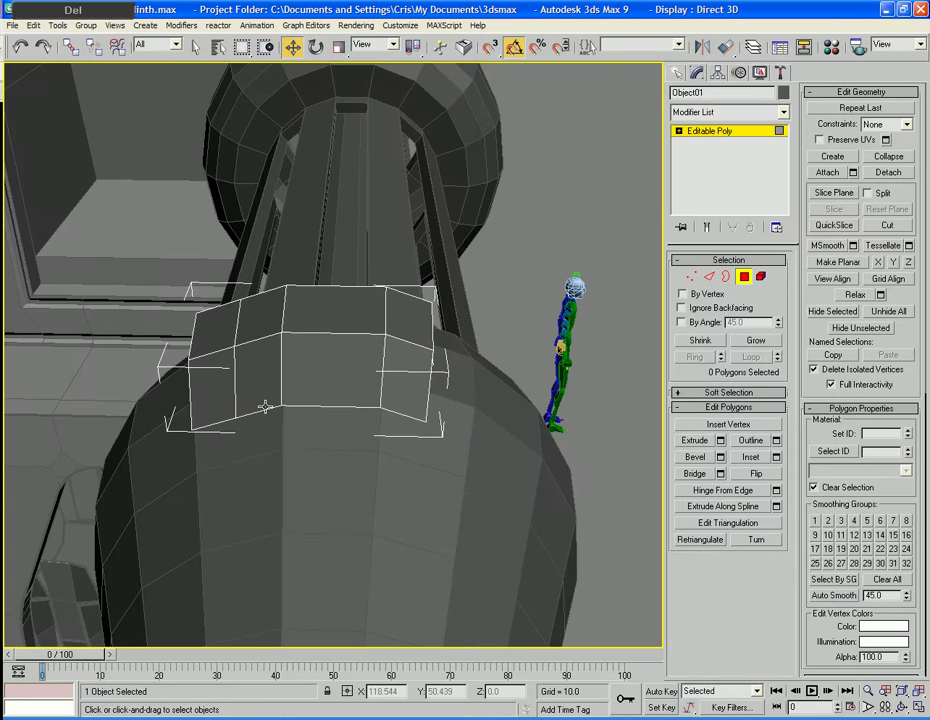
pyautogui.moveTo(170, 280); pyautogui.dragTo(208, 450)
pyautogui.press('Delete')
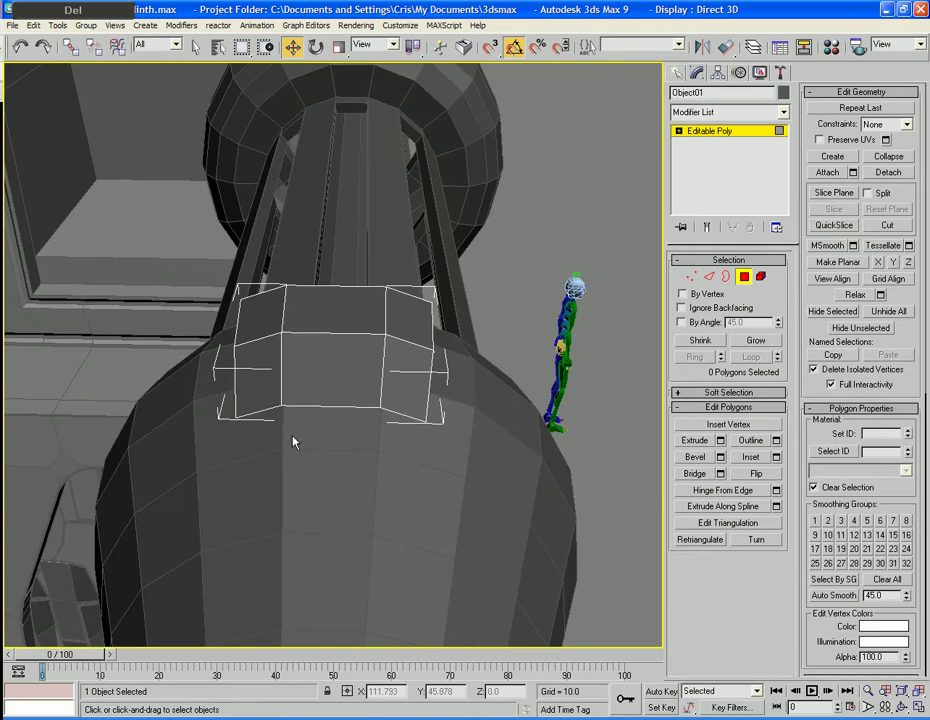
# - Extrude all six patch polygons as a group with height 0 and raise the extruded faces about 1.2 units along Z
pyautogui.keyDown('alt'); pyautogui.moveTo(293, 440); pyautogui.dragTo(212, 475, button='middle'); pyautogui.keyUp('alt')
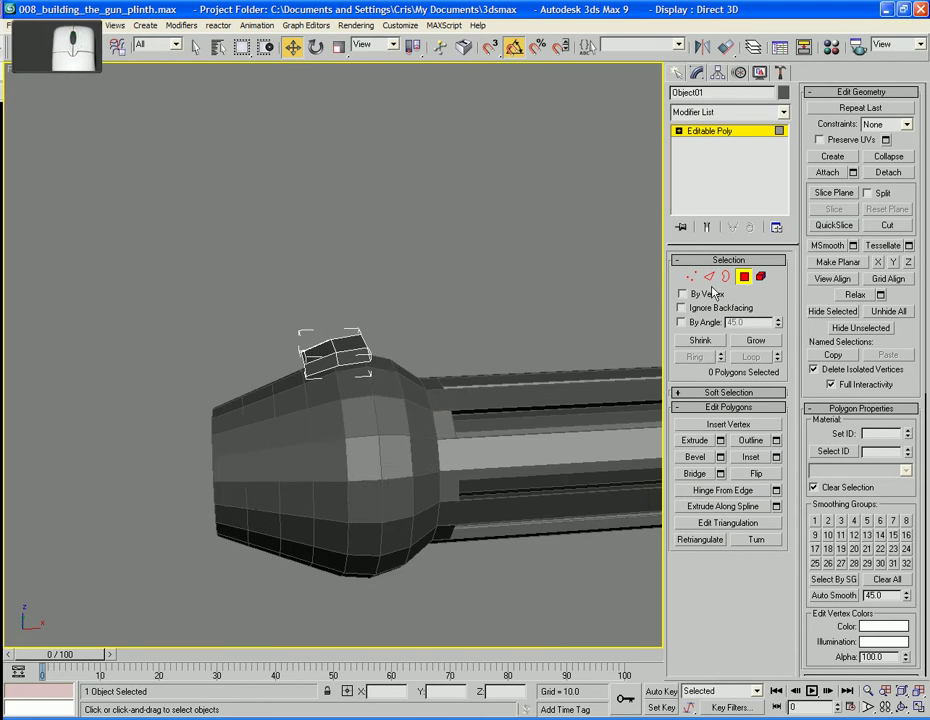
pyautogui.hotkey('ctrl', 'a')
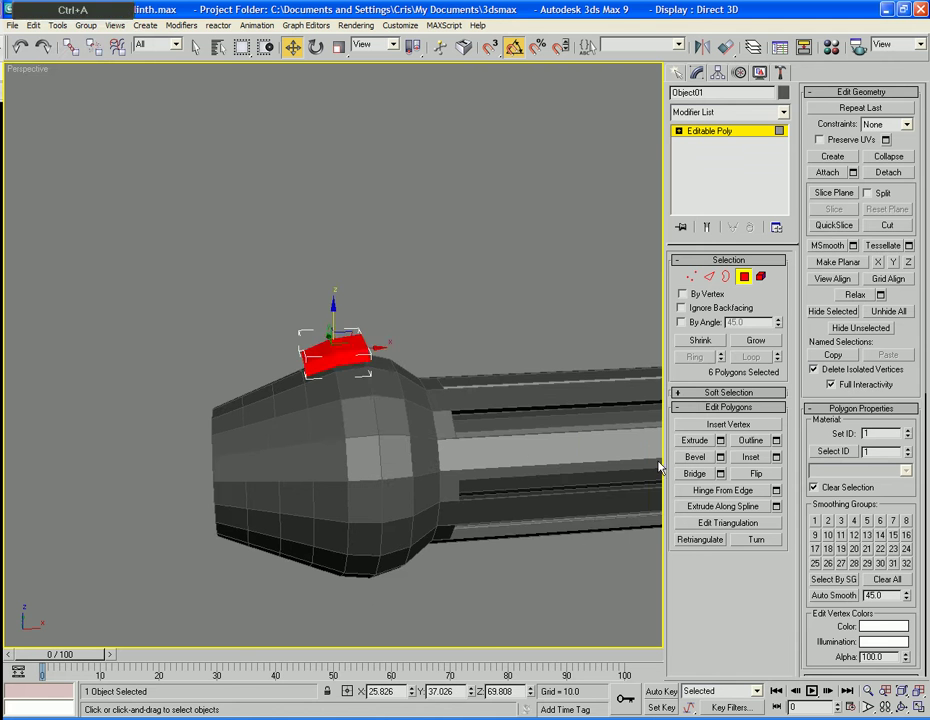
pyautogui.hotkey('shift', 'e')
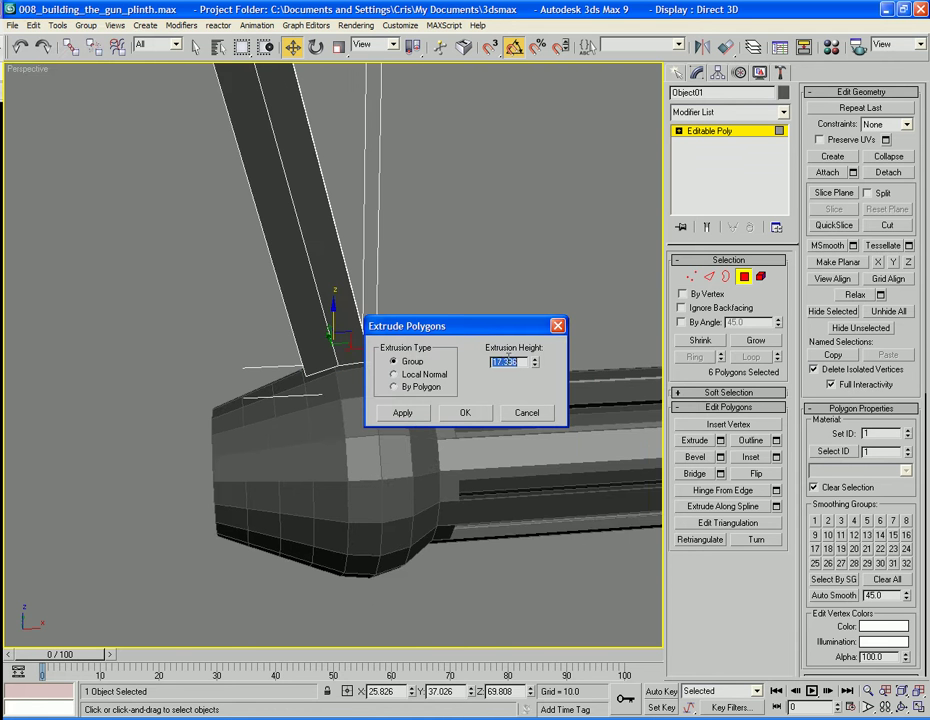
pyautogui.write('0')
pyautogui.press('Tab')
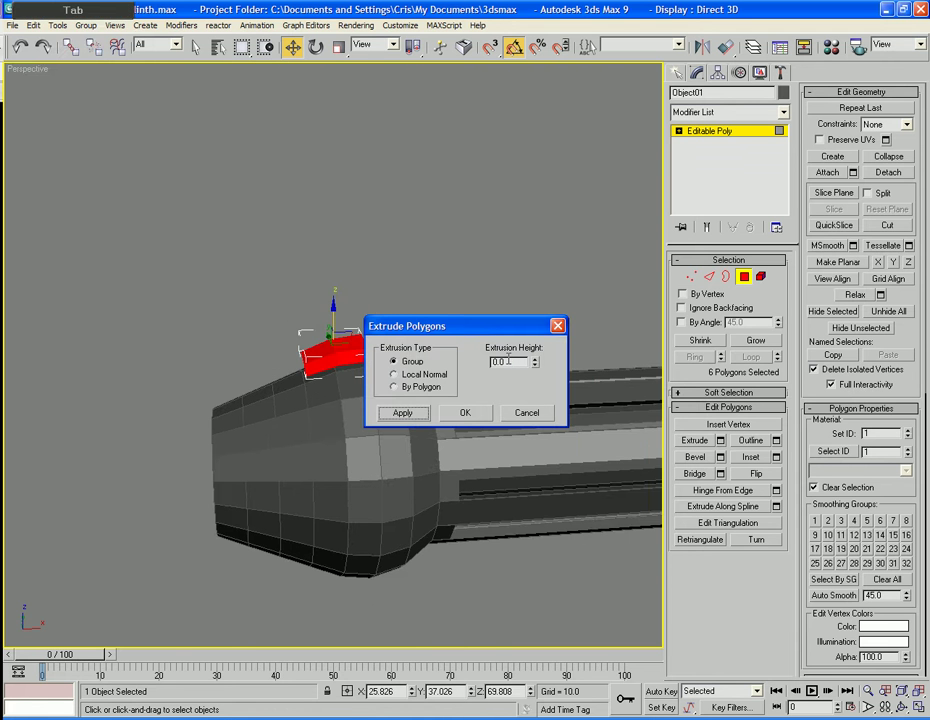
pyautogui.click(465, 412)
pyautogui.moveTo(403, 331); pyautogui.dragTo(406, 394, button='middle')
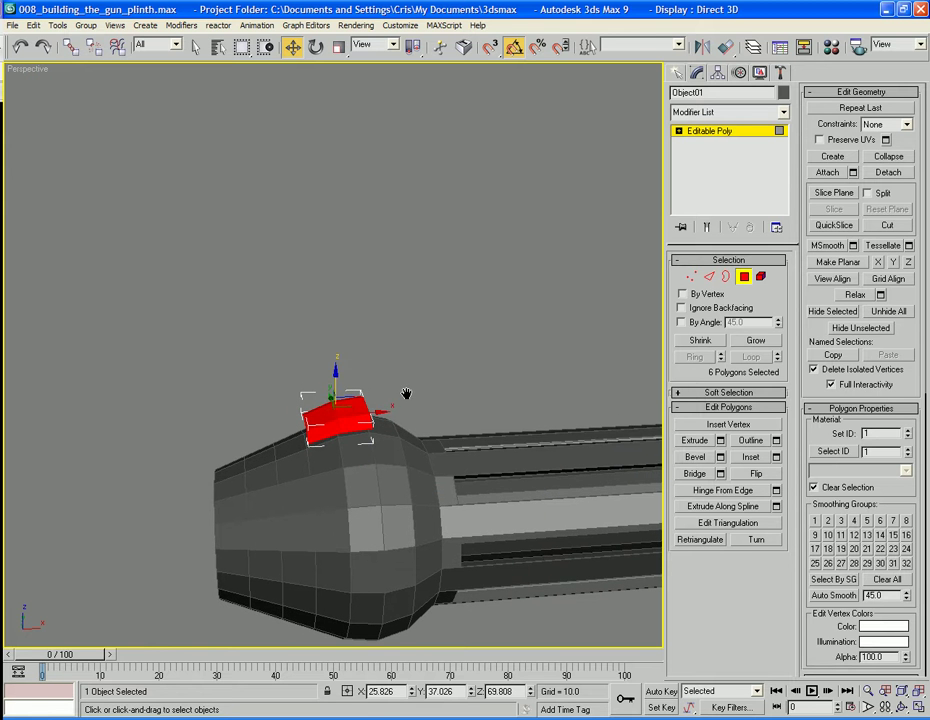
pyautogui.moveTo(336, 372); pyautogui.dragTo(336, 263)
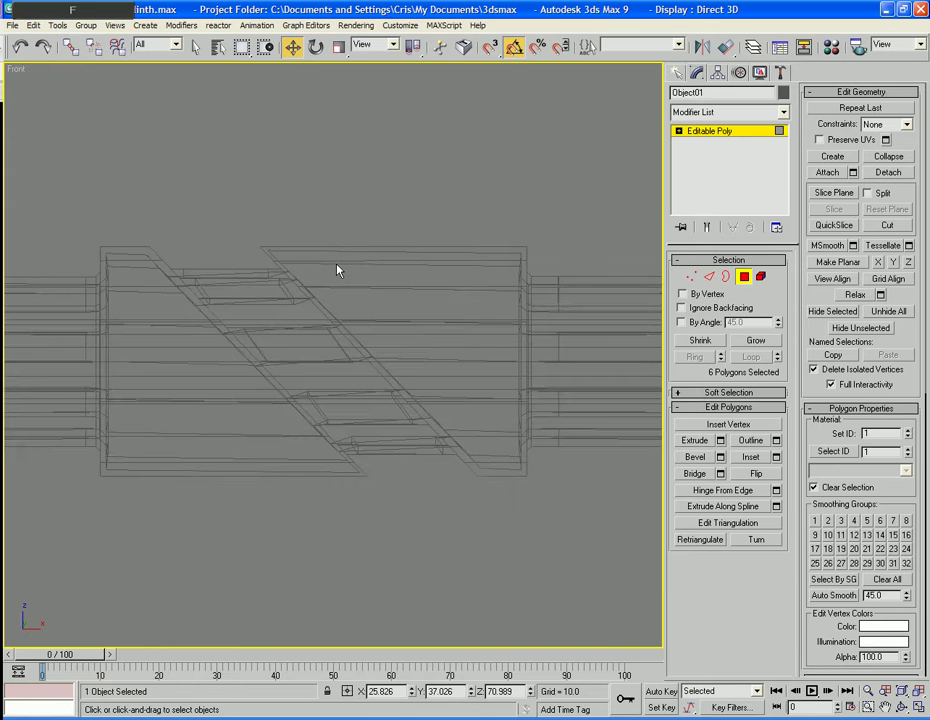
# - Flatten the raised top polygons to a level surface by scaling them vertically in the wireframe Front view
pyautogui.press('F3')
pyautogui.moveTo(332, 284); pyautogui.dragTo(381, 233, button='middle')
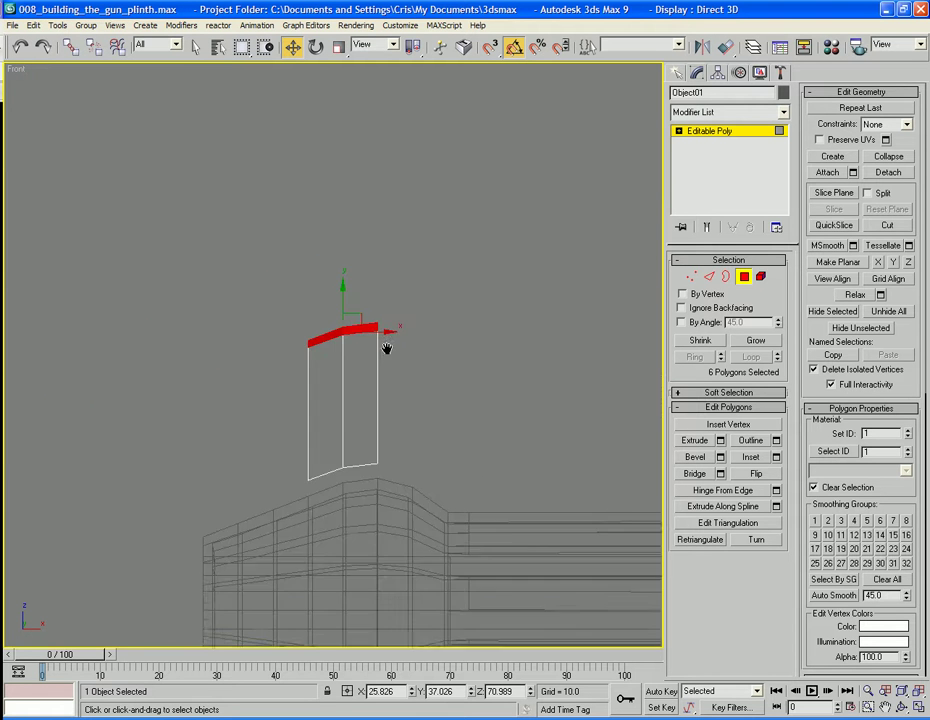
pyautogui.moveTo(384, 349); pyautogui.dragTo(403, 311, button='middle')
pyautogui.scroll(-2, 387, 320)
pyautogui.scroll(1, 390, 354)
pyautogui.scroll(2, 403, 311)
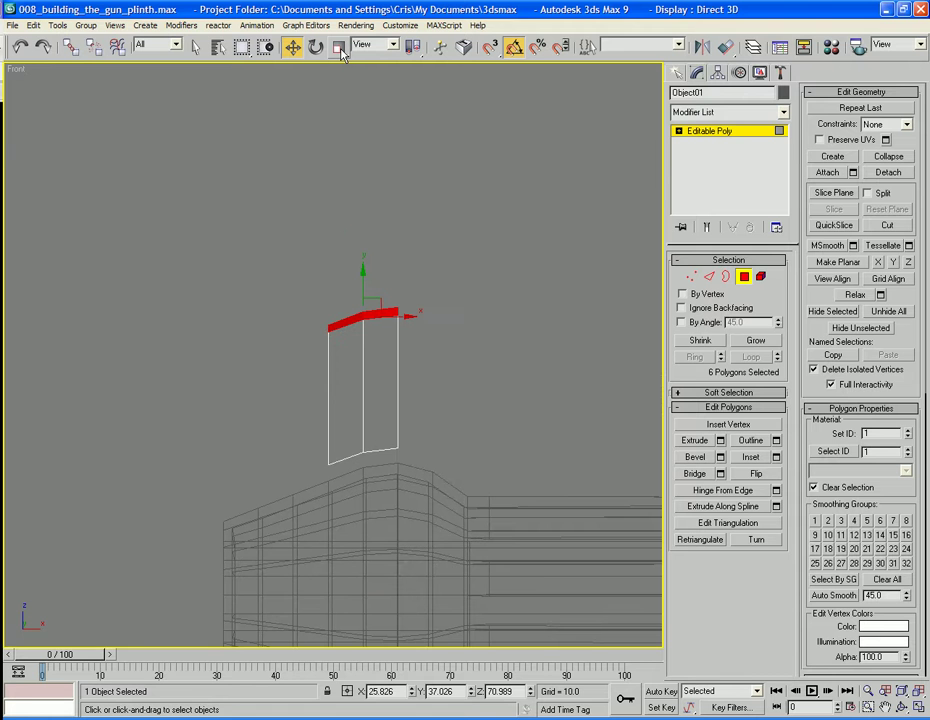
pyautogui.click(341, 54)
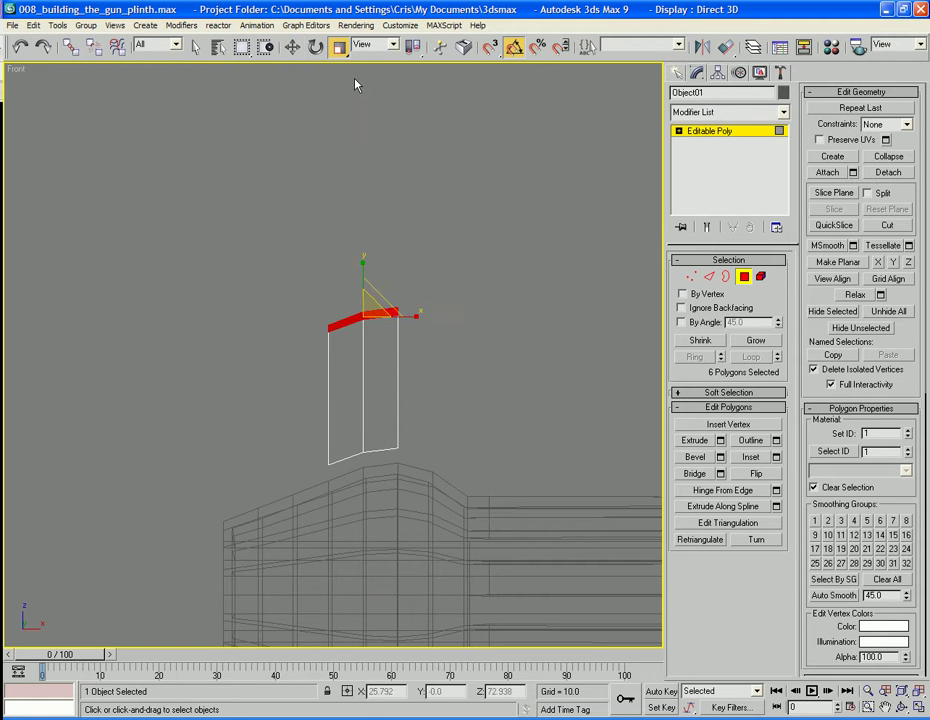
pyautogui.moveTo(362, 277); pyautogui.dragTo(374, 436)
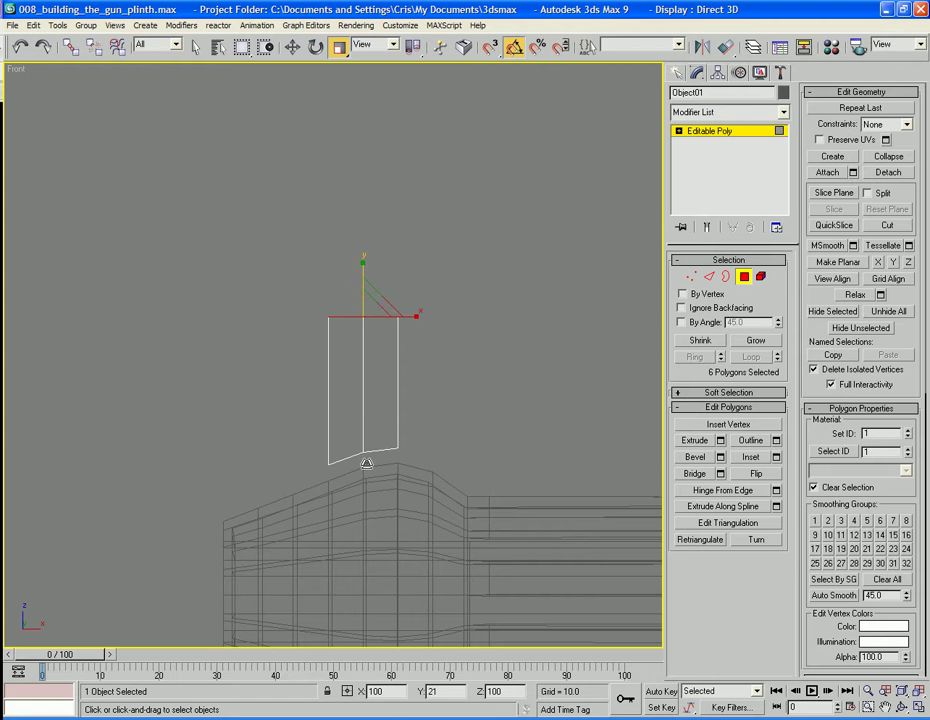
# - Taper the block's top by moving its middle and barrel-side top vertices toward the muzzle end, the barrel-side ones furthest
pyautogui.press('w')
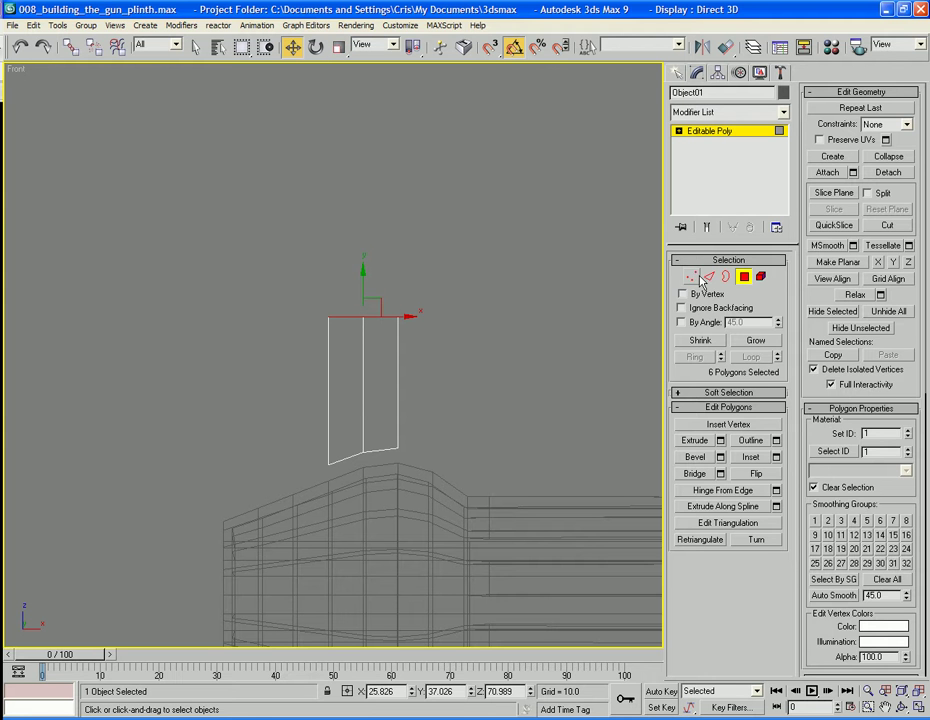
pyautogui.click(691, 276)
pyautogui.moveTo(475, 307); pyautogui.dragTo(356, 330)
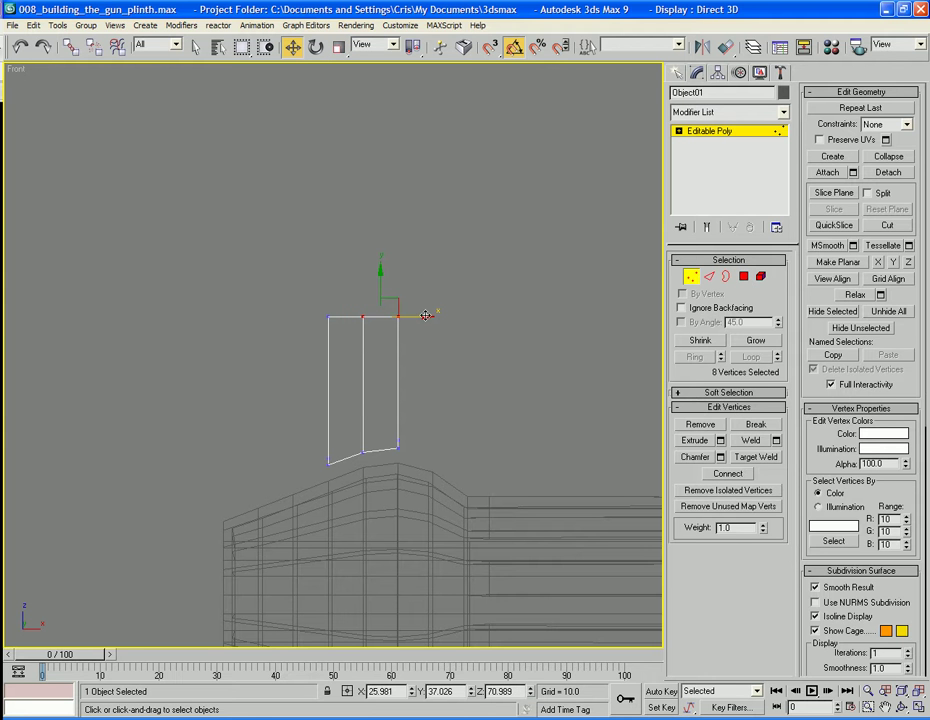
pyautogui.moveTo(415, 317)
pyautogui.mouseDown()
pyautogui.moveTo(384, 324)
pyautogui.moveTo(416, 317)
pyautogui.moveTo(405, 309)
pyautogui.mouseUp()
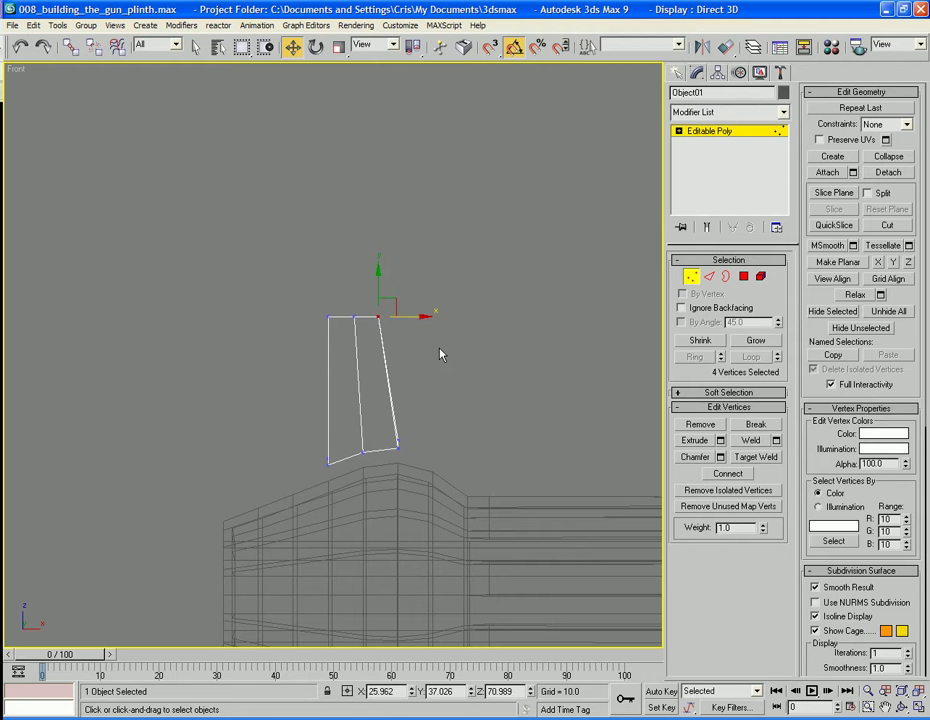
# - Connect the block's upright edges with a horizontal edge loop at mid-height and scale that loop vertically until it is level
pyautogui.click(709, 276)
pyautogui.moveTo(436, 382); pyautogui.dragTo(318, 388)
pyautogui.click(749, 497)
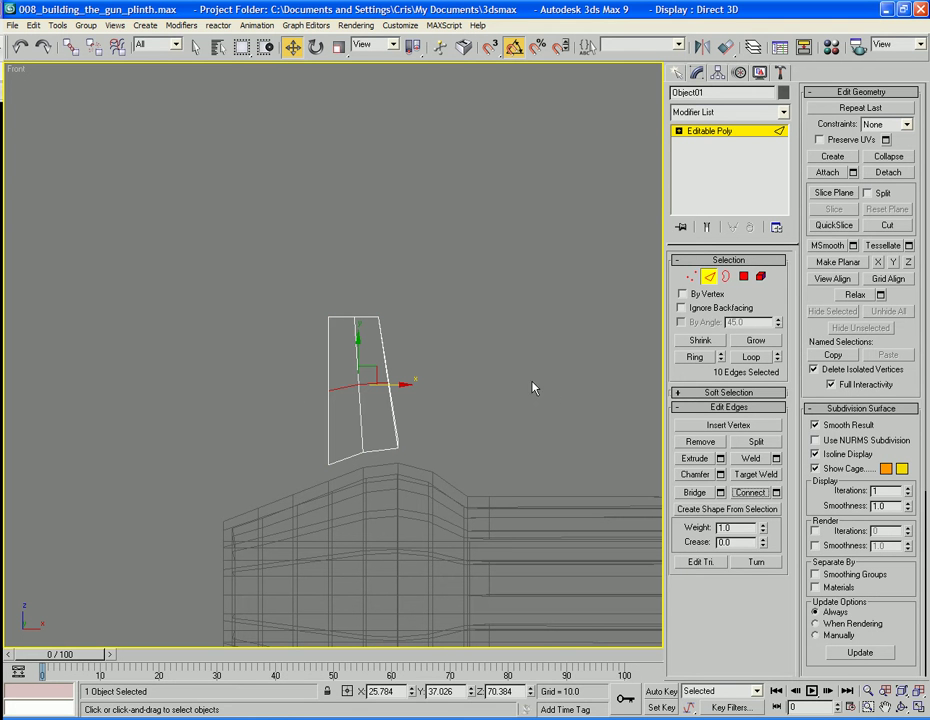
pyautogui.click(340, 48)
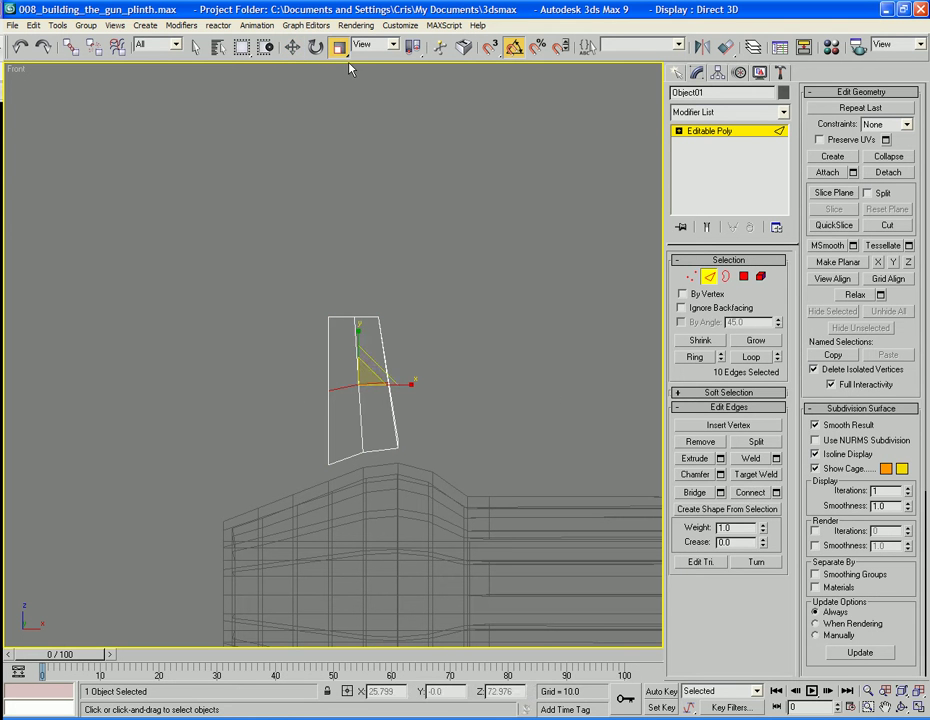
pyautogui.moveTo(359, 378); pyautogui.dragTo(367, 515)
# - Move the mid-height loop's muzzle-side and barrel-side vertices slightly inward along X to curve the block's profile
pyautogui.press('1')
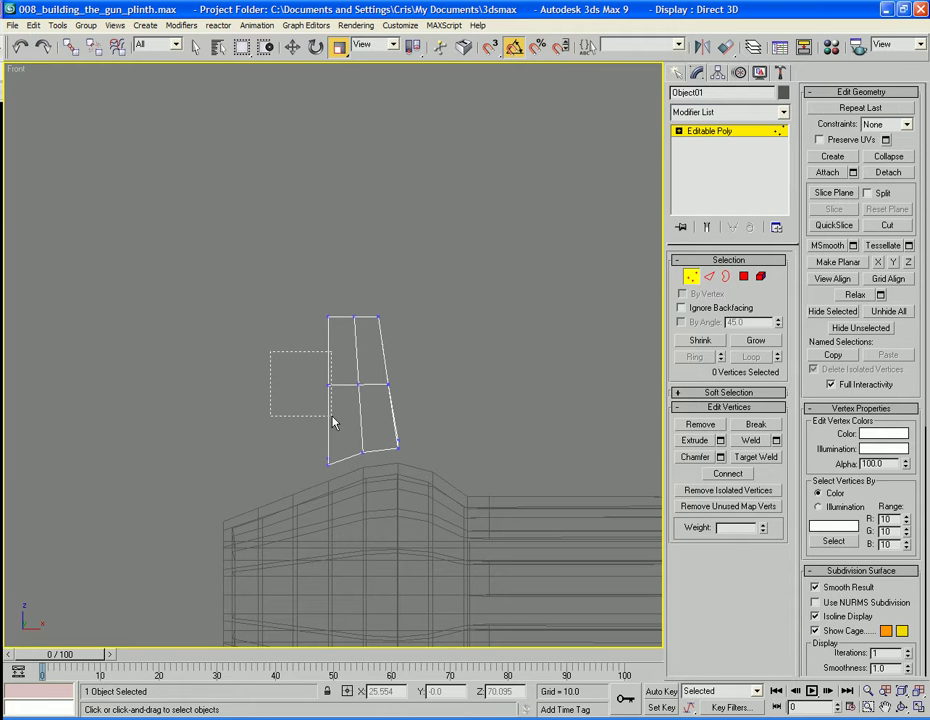
pyautogui.moveTo(340, 422); pyautogui.dragTo(340, 420)
pyautogui.press('w')
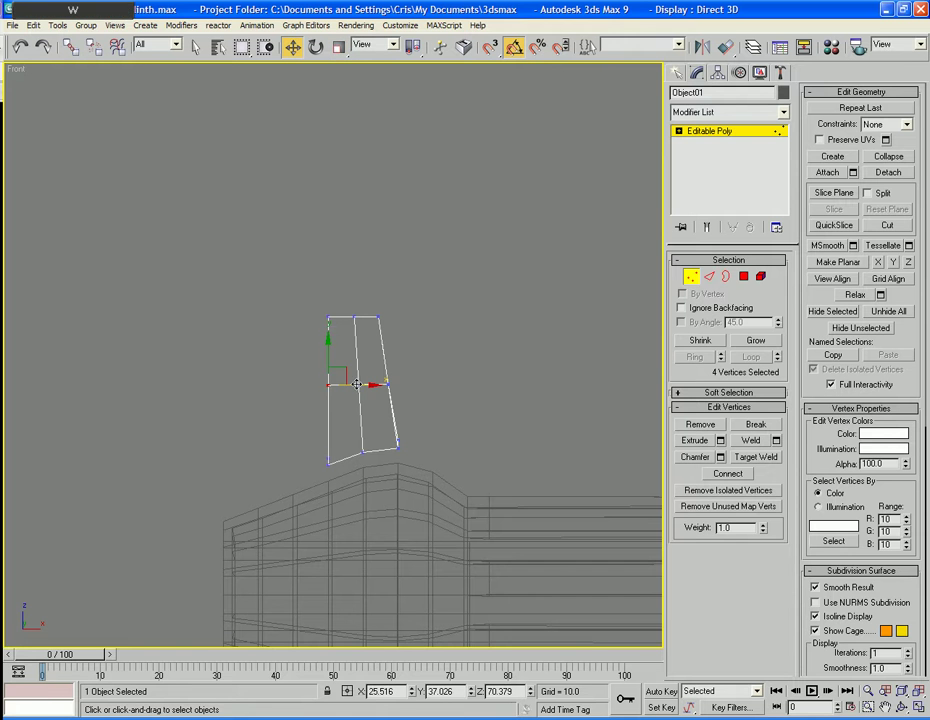
pyautogui.click(417, 381)
pyautogui.moveTo(377, 397); pyautogui.dragTo(378, 395)
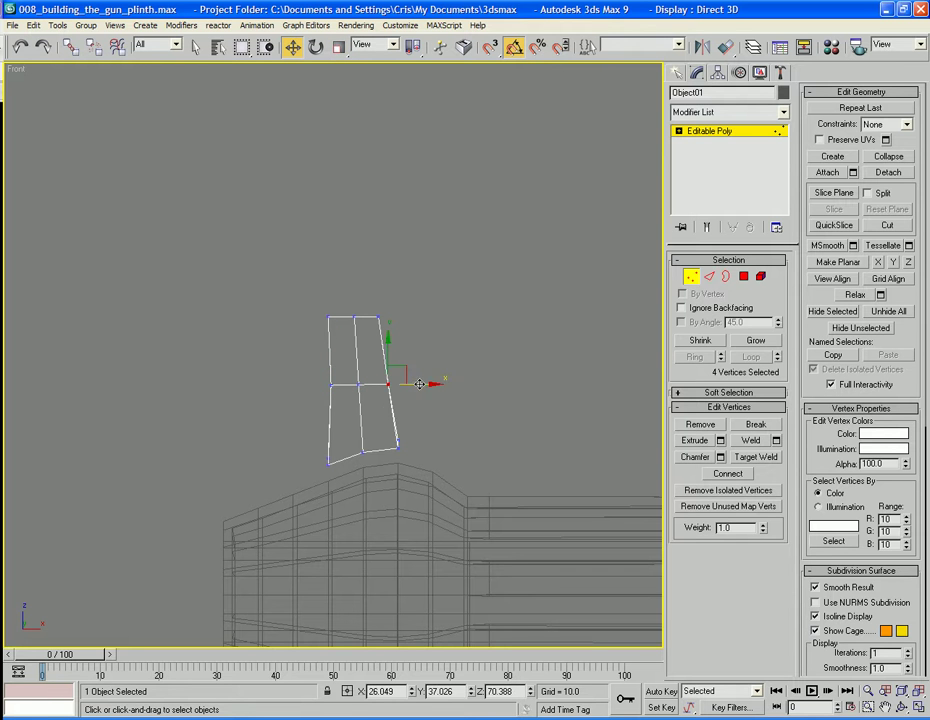
pyautogui.click(425, 363)
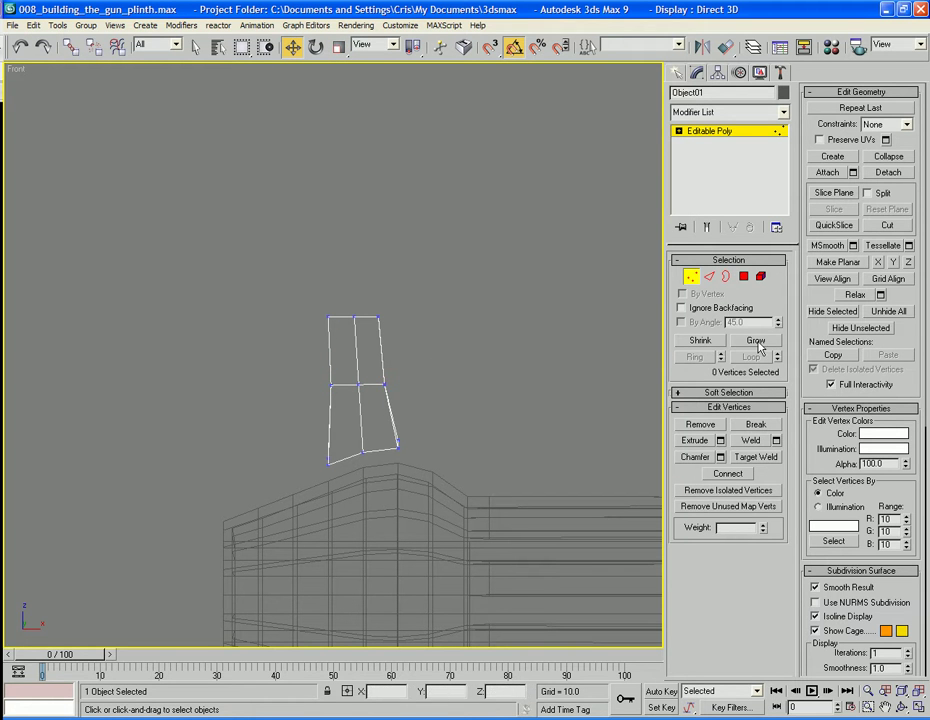
# - Connect the upright edges in the block's upper half with another horizontal edge loop
pyautogui.click(713, 280)
pyautogui.click(485, 306)
pyautogui.moveTo(413, 352); pyautogui.dragTo(274, 356)
pyautogui.click(756, 494)
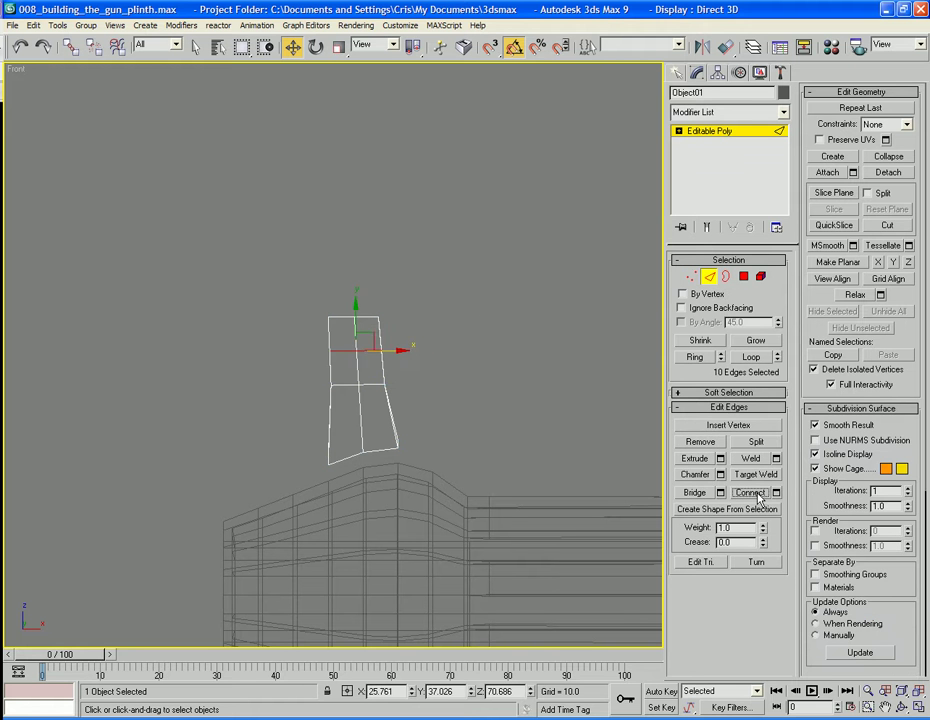
# - Select the four barrel-side vertices of the upper edge loop for adjustment along X
pyautogui.click(691, 276)
pyautogui.moveTo(379, 355); pyautogui.dragTo(374, 356)
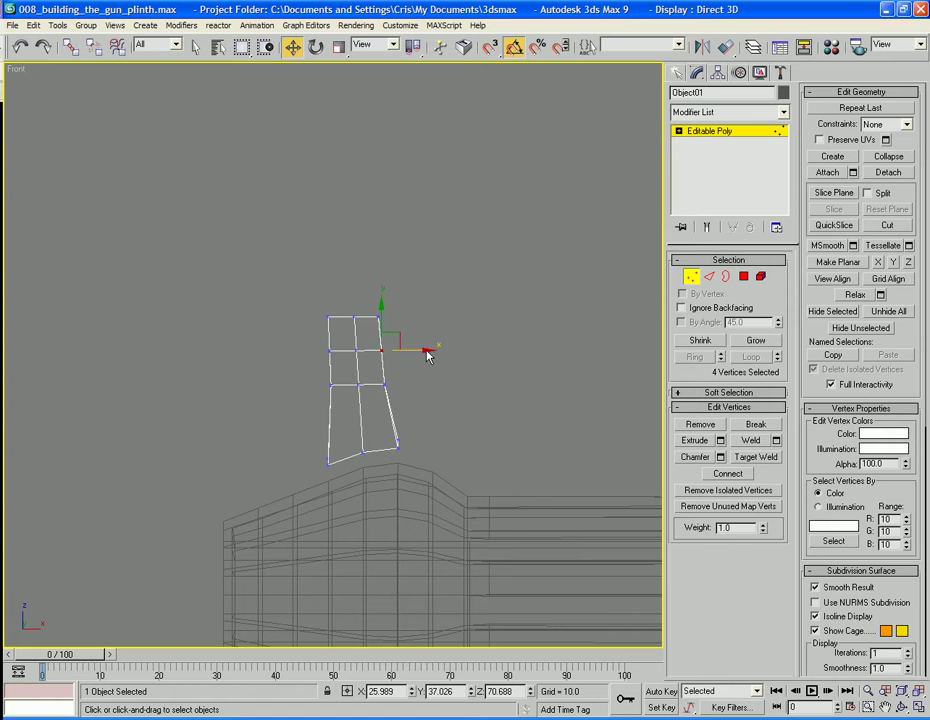
# - Move the left-side vertices of the second and third rows inward in the Front view to taper the post
pyautogui.click(387, 353)
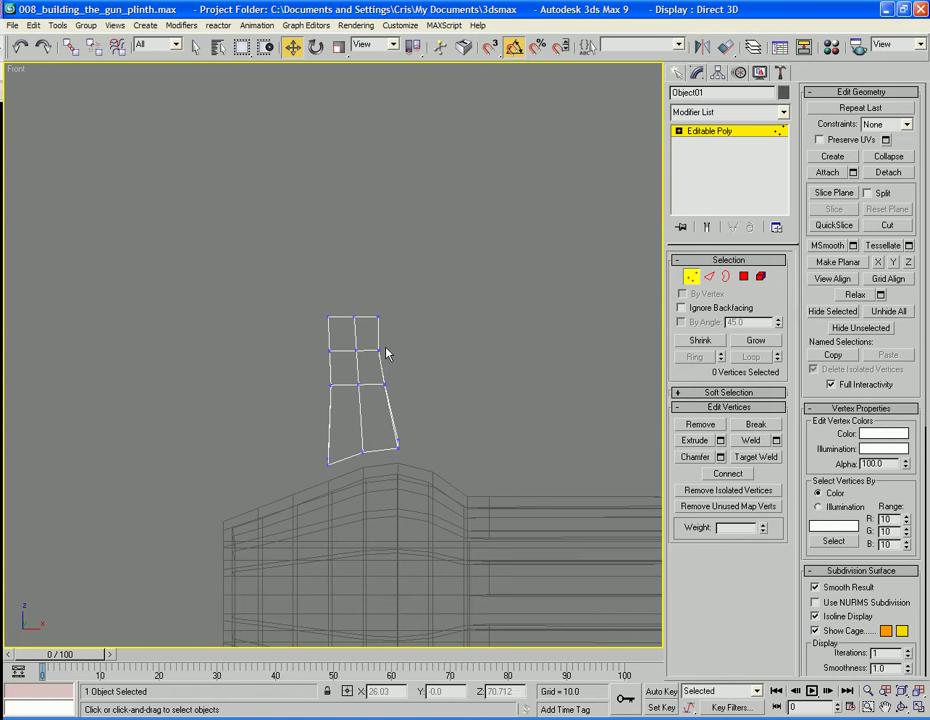
pyautogui.moveTo(306, 348); pyautogui.dragTo(366, 351)
pyautogui.moveTo(312, 377); pyautogui.dragTo(378, 393)
pyautogui.click(515, 388)
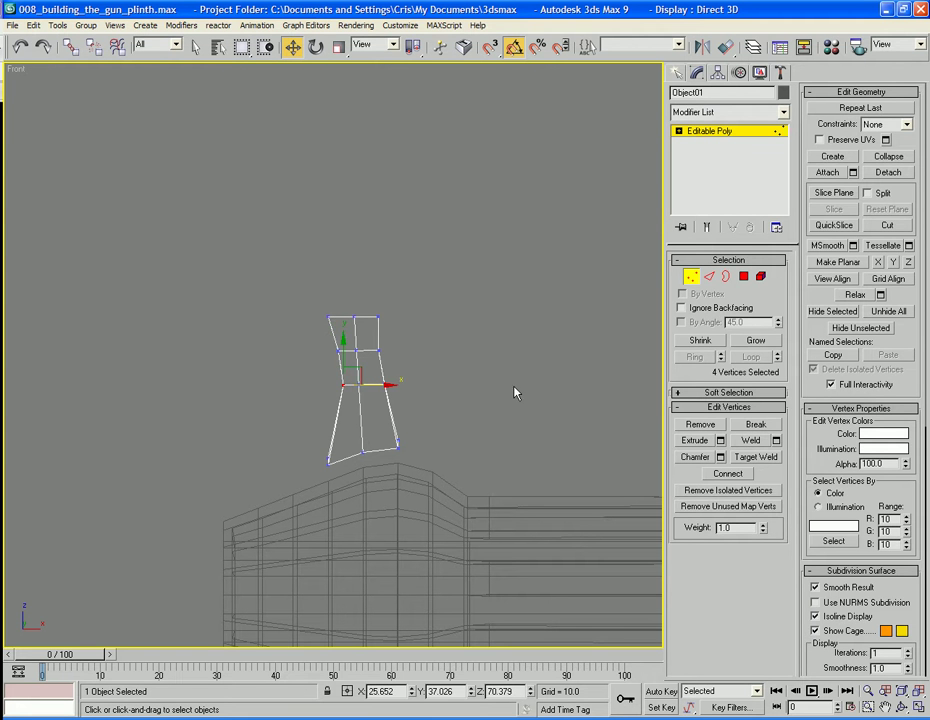
# - Connect the vertical edges of the post's lowest section to add a horizontal edge loop
pyautogui.click(709, 276)
pyautogui.moveTo(250, 410); pyautogui.dragTo(442, 419)
pyautogui.click(752, 492)
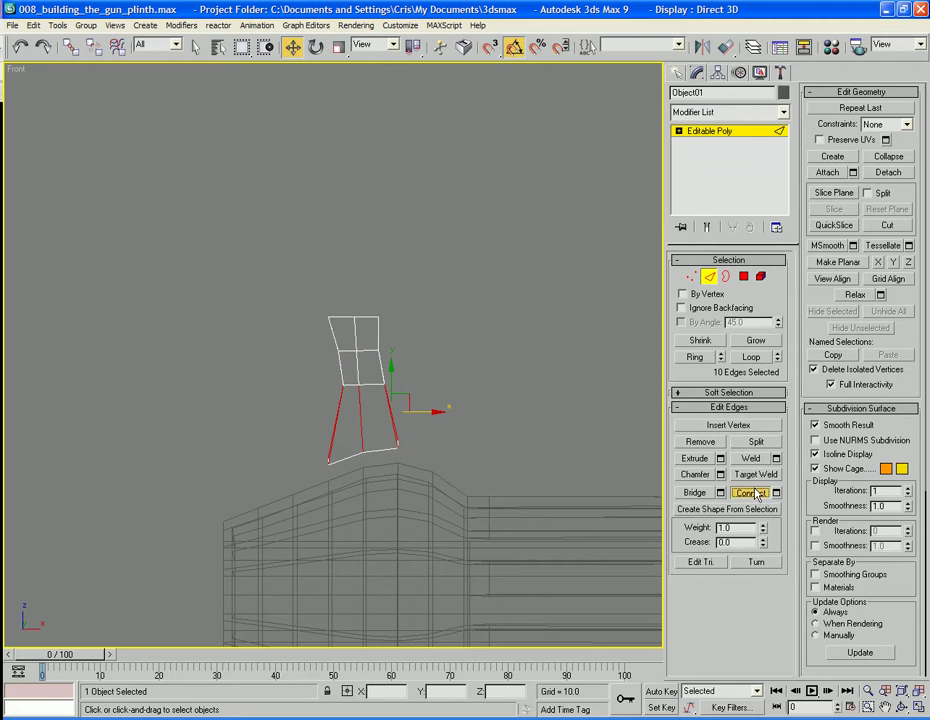
pyautogui.click(490, 390)
# - Move the new loop's vertices on both sides of the post inward to curve its profile in the Front view
pyautogui.click(691, 276)
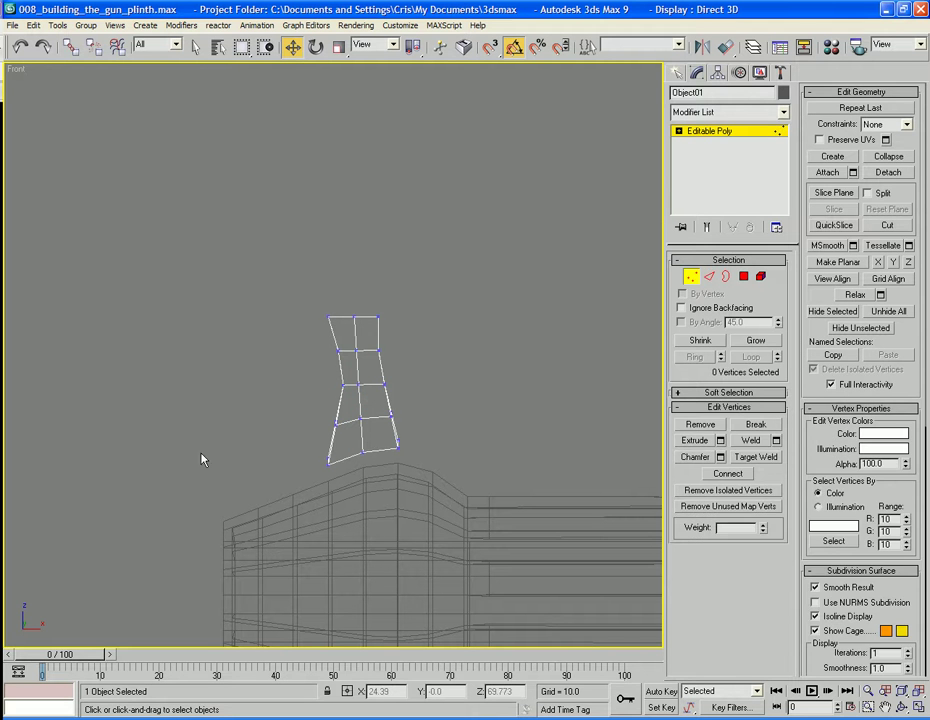
pyautogui.moveTo(282, 401); pyautogui.dragTo(358, 410)
pyautogui.click(421, 407)
pyautogui.moveTo(417, 397)
pyautogui.mouseDown()
pyautogui.moveTo(384, 432)
pyautogui.moveTo(409, 405)
pyautogui.mouseUp()
pyautogui.click(440, 388)
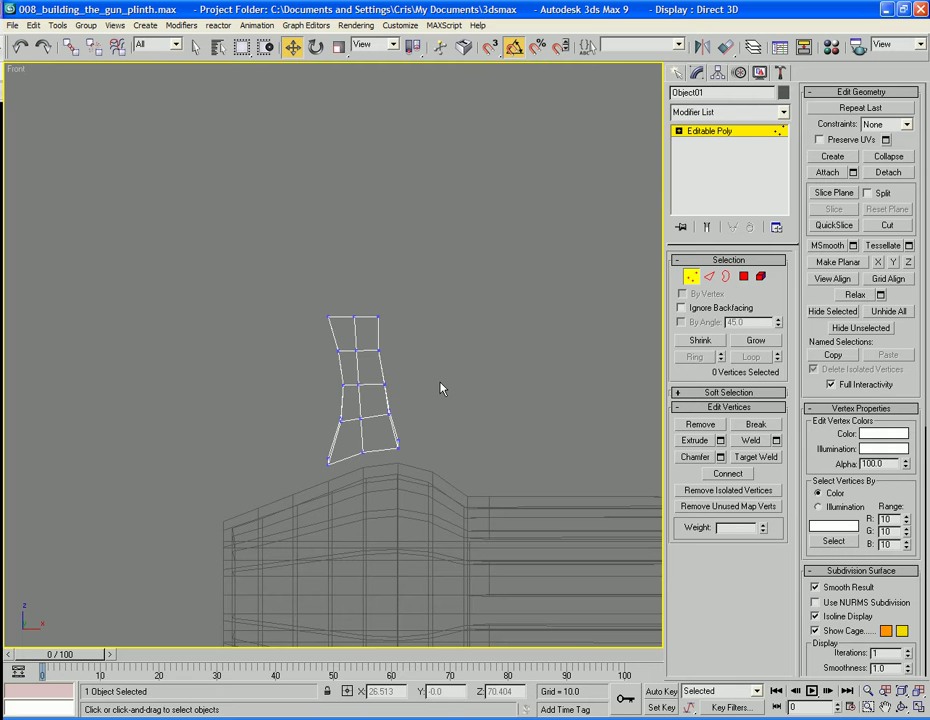
# - Scale the post's top row of vertices narrower along the horizontal axis in the Right view
pyautogui.hotkey('ctrl', 'e')
pyautogui.press('r')
pyautogui.press('z')
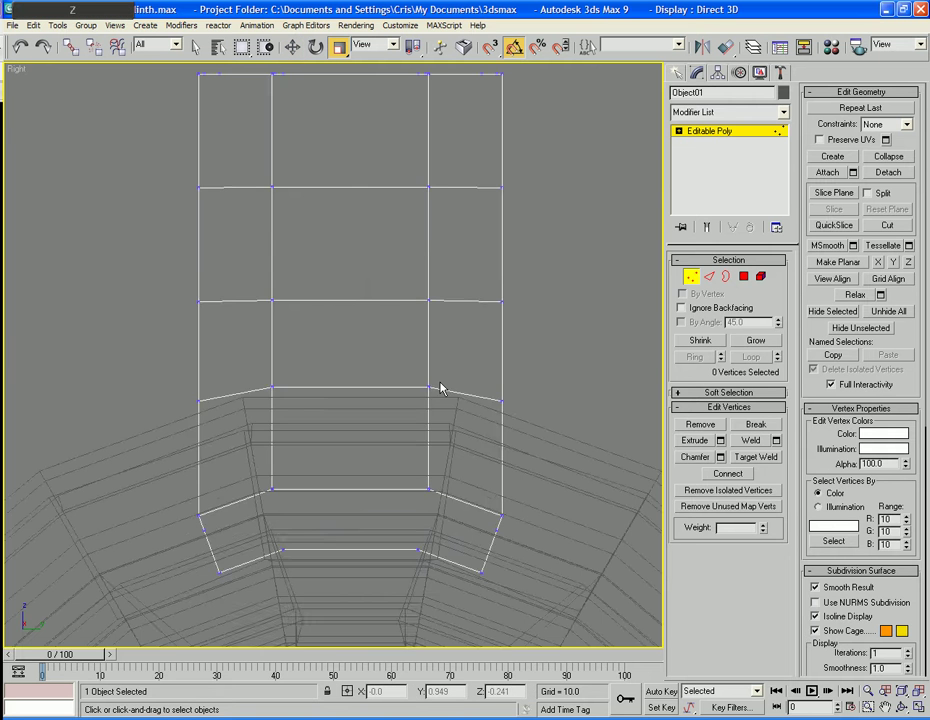
pyautogui.scroll(-4, 461, 388)
pyautogui.scroll(3, 430, 407)
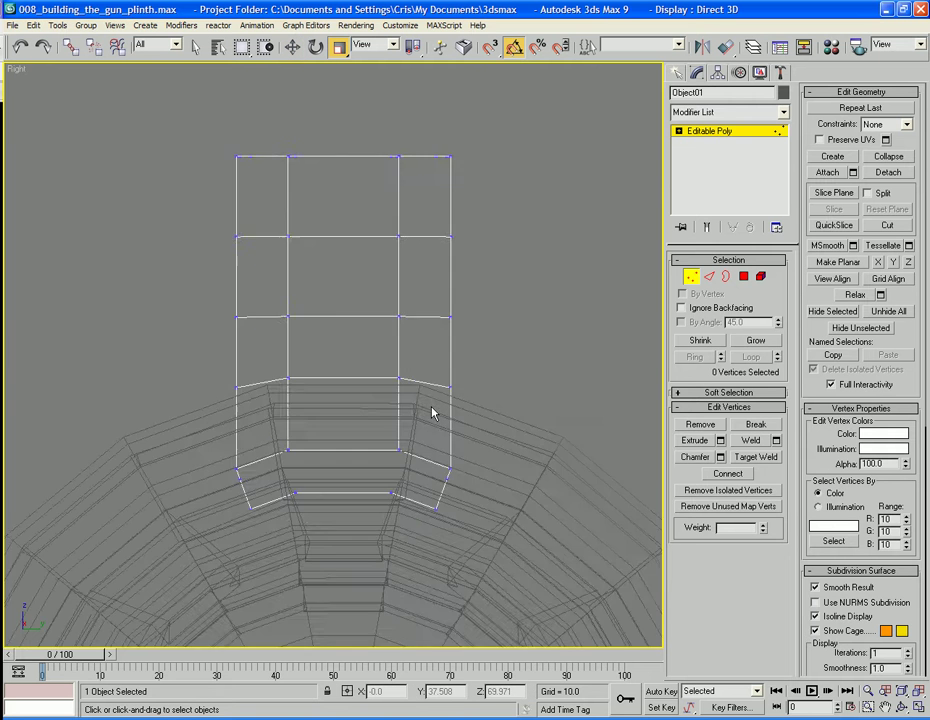
pyautogui.moveTo(432, 407); pyautogui.dragTo(433, 410, button='middle')
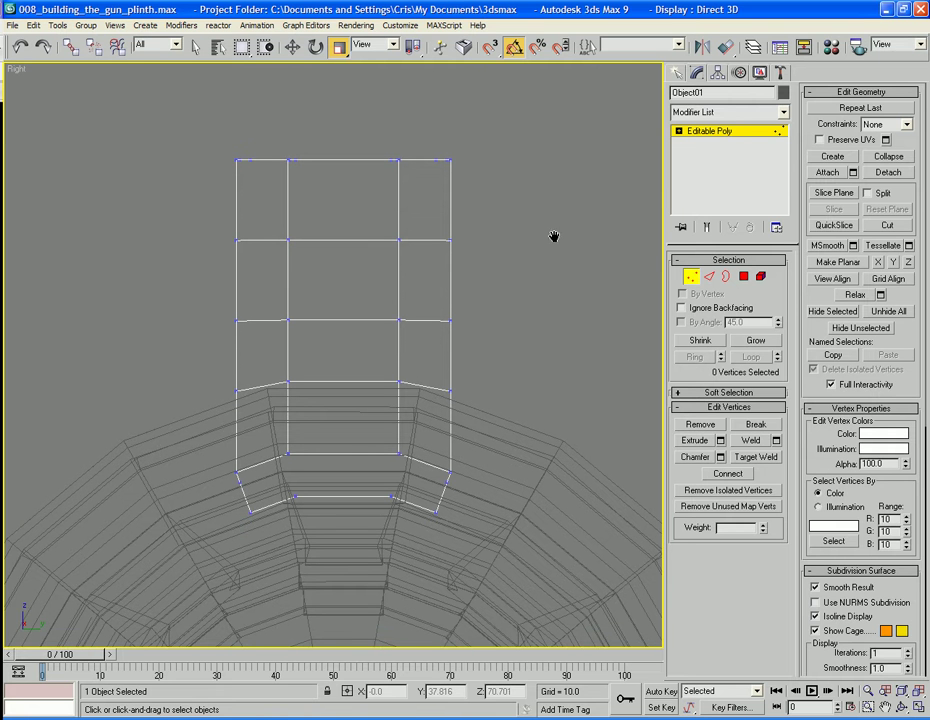
pyautogui.moveTo(554, 236); pyautogui.dragTo(555, 254, button='middle')
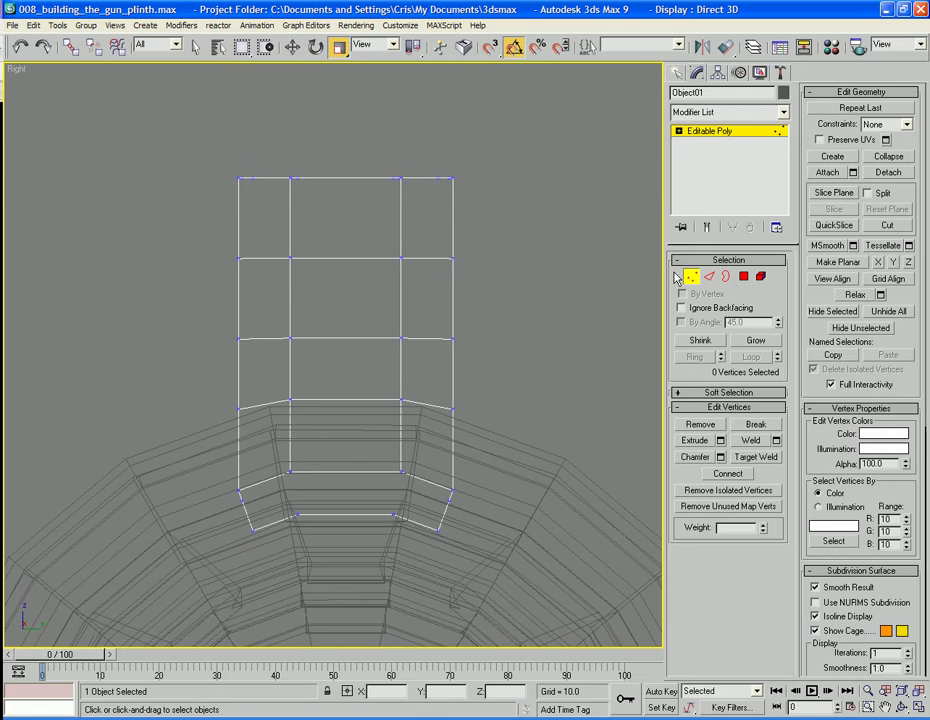
pyautogui.moveTo(436, 146); pyautogui.dragTo(220, 210)
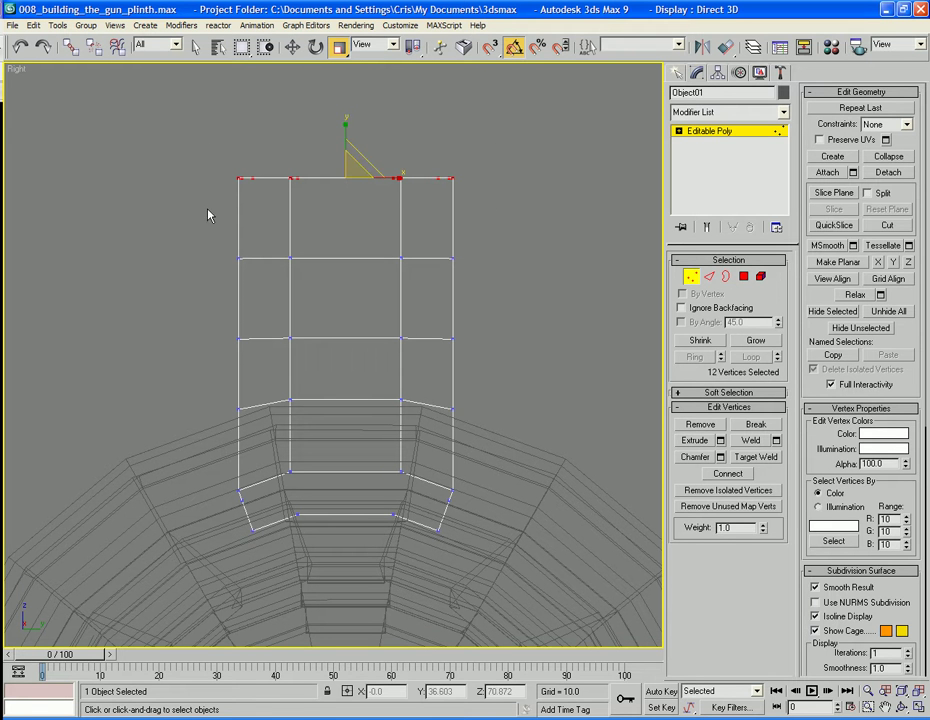
pyautogui.moveTo(434, 172); pyautogui.dragTo(361, 168)
# - Scale the second and third vertex rows inward horizontally so the post narrows towards its middle
pyautogui.moveTo(430, 243); pyautogui.dragTo(226, 288)
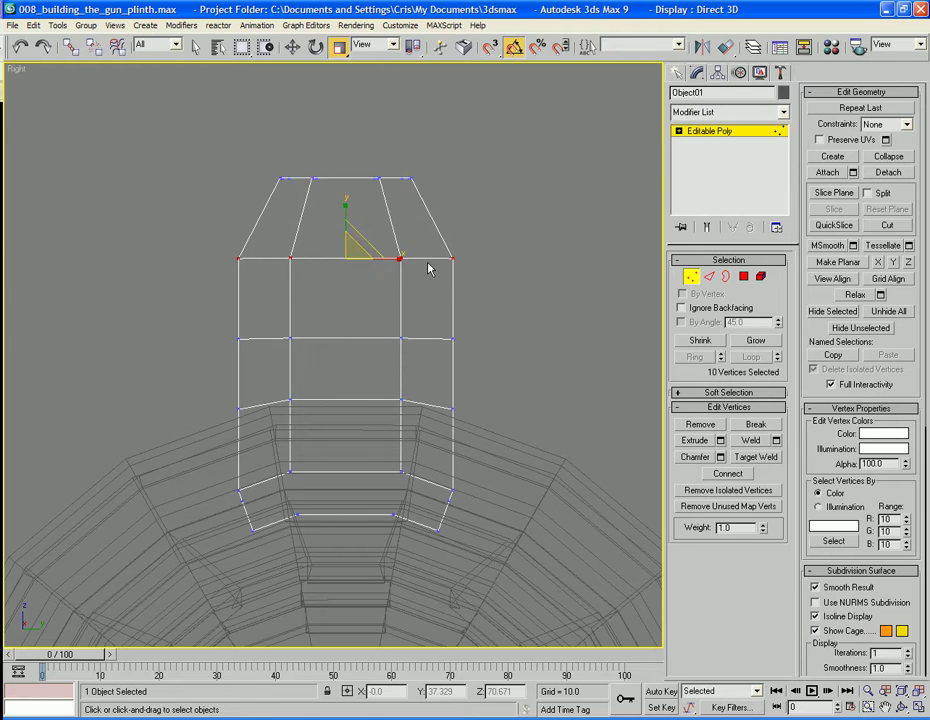
pyautogui.moveTo(391, 259); pyautogui.dragTo(348, 251)
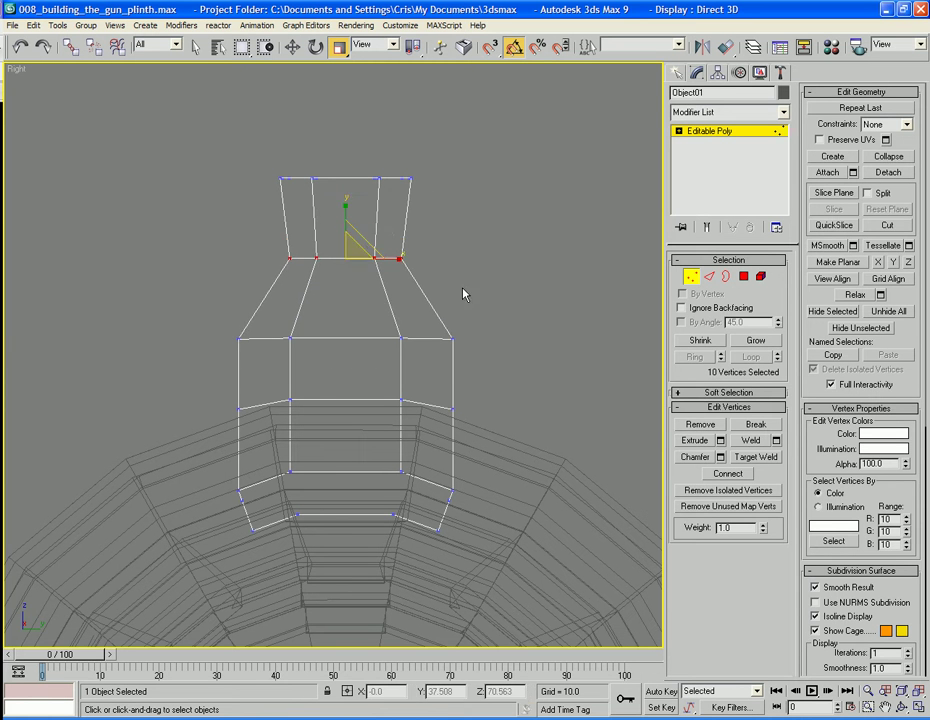
pyautogui.moveTo(465, 291); pyautogui.dragTo(228, 359)
pyautogui.moveTo(378, 337); pyautogui.dragTo(339, 335)
pyautogui.click(513, 381)
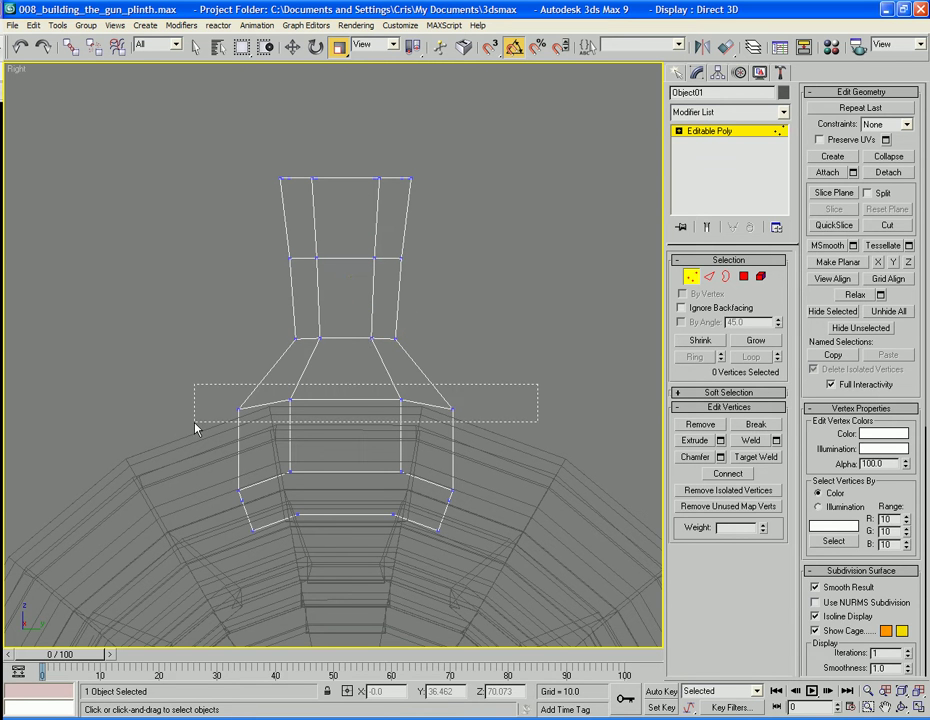
# - Select all ten vertices of the row above the flared base and scale them horizontally to about 54% in the Right view
pyautogui.moveTo(195, 427); pyautogui.dragTo(176, 426)
pyautogui.moveTo(400, 411); pyautogui.dragTo(350, 410)
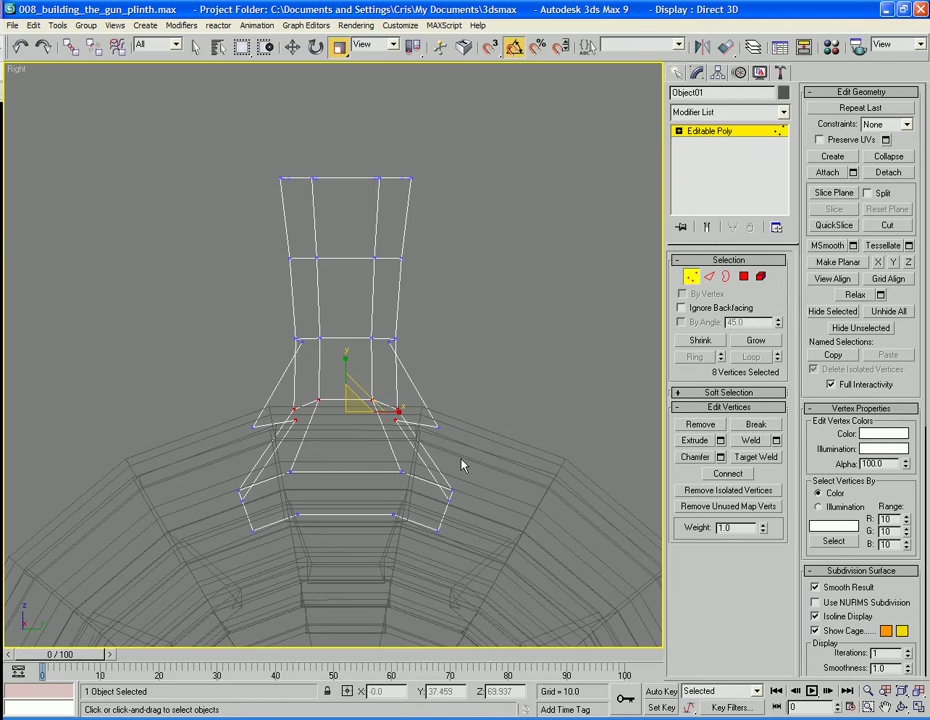
pyautogui.hotkey('ctrl', 'z')
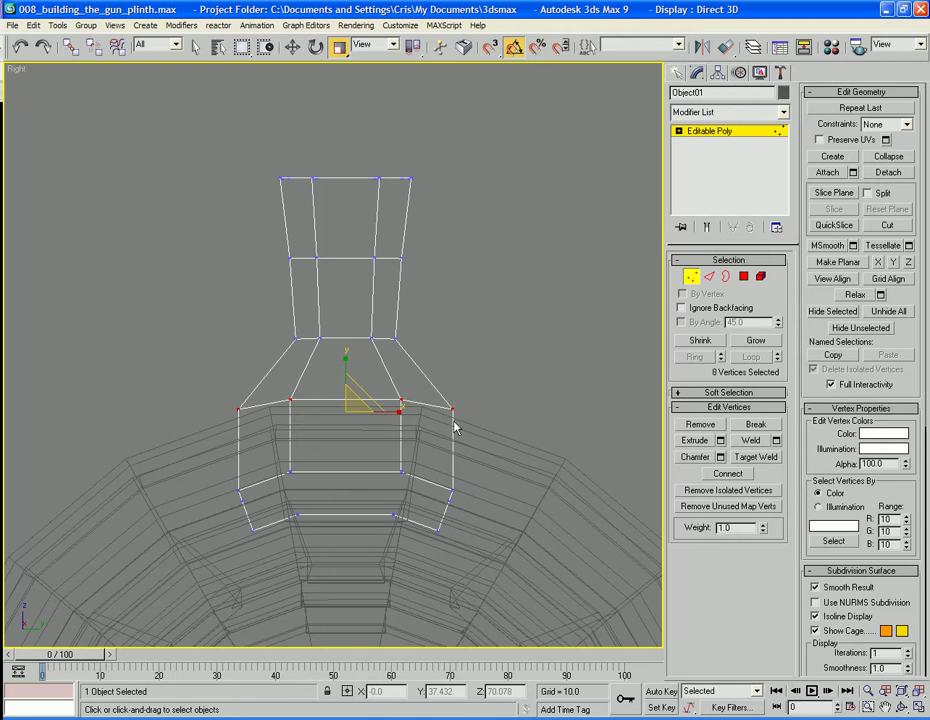
pyautogui.press('p')
pyautogui.moveTo(216, 471)
pyautogui.keyDown('alt'); pyautogui.mouseDown(button='middle')
pyautogui.moveTo(244, 485)
pyautogui.moveTo(118, 469)
pyautogui.moveTo(229, 475)
pyautogui.moveTo(330, 452)
pyautogui.moveTo(238, 440)
pyautogui.moveTo(208, 446)
pyautogui.moveTo(243, 442)
pyautogui.mouseUp(button='middle'); pyautogui.keyUp('alt')
pyautogui.click(250, 440)
pyautogui.moveTo(415, 396)
pyautogui.keyDown('alt'); pyautogui.mouseDown(button='middle')
pyautogui.moveTo(307, 380)
pyautogui.moveTo(417, 376)
pyautogui.mouseUp(button='middle'); pyautogui.keyUp('alt')
pyautogui.moveTo(391, 365); pyautogui.dragTo(345, 388)
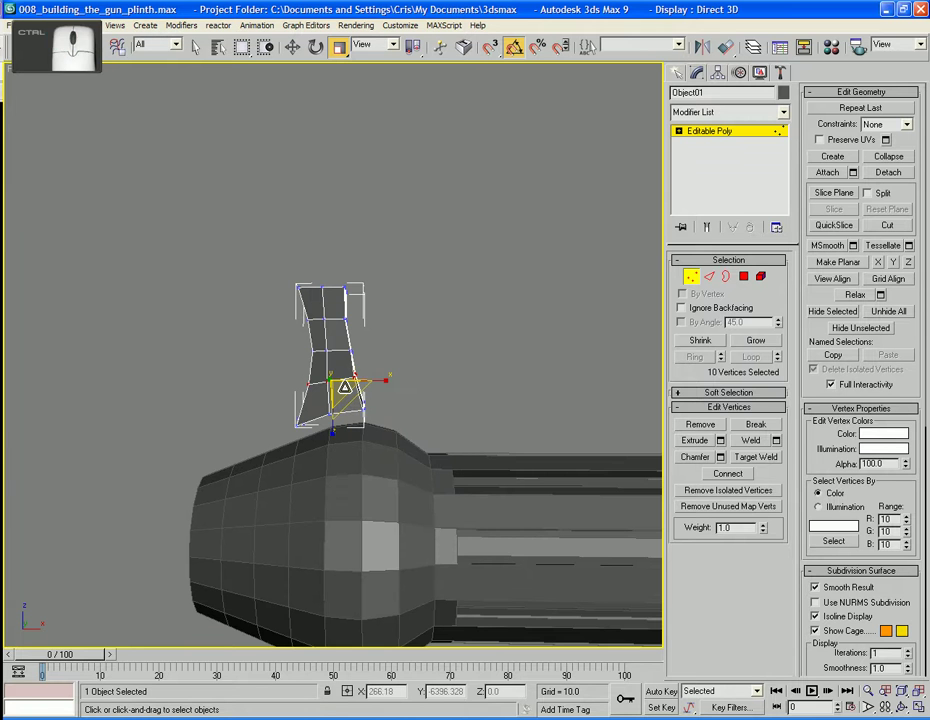
pyautogui.press('r')
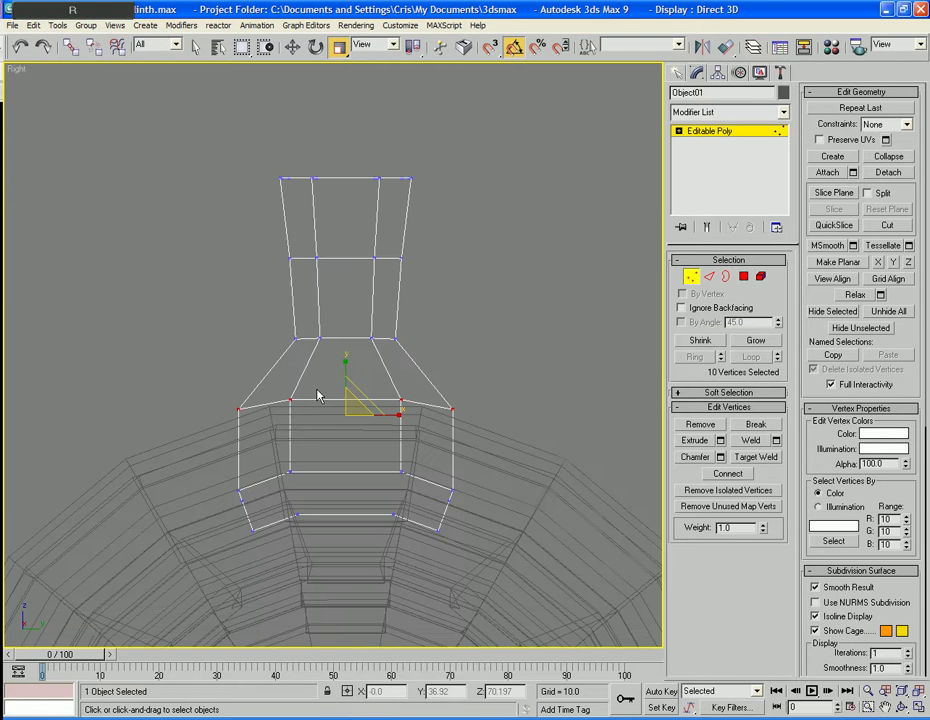
pyautogui.moveTo(261, 393); pyautogui.dragTo(278, 397, button='middle')
pyautogui.moveTo(411, 418); pyautogui.dragTo(366, 400)
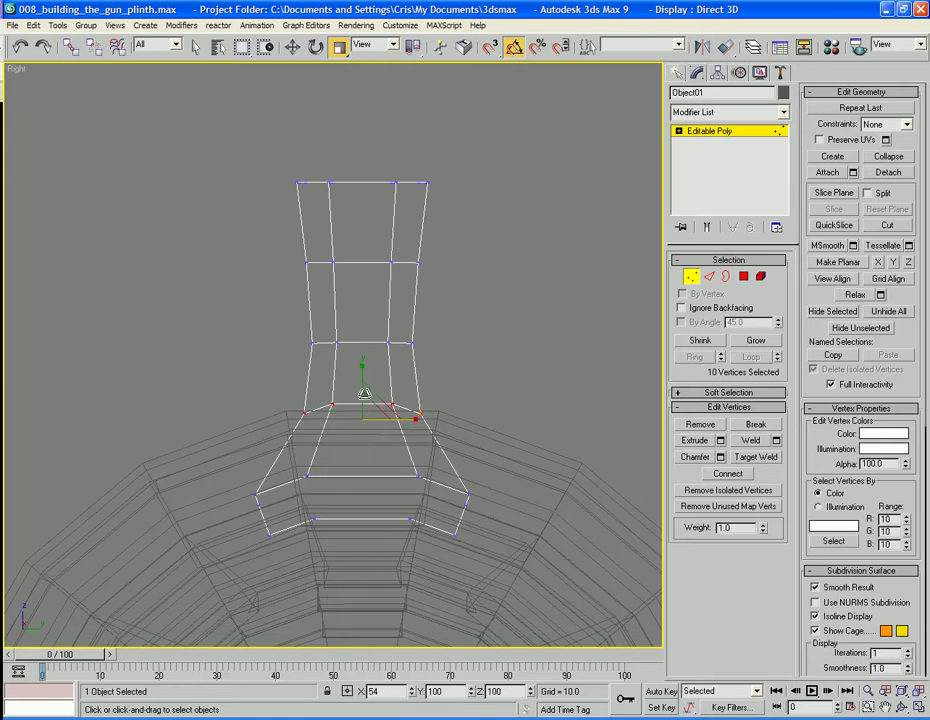
pyautogui.click(490, 338)
# - Select the three top-row polygons on the post's barrel-facing side and scale them narrower along Y
pyautogui.press('p')
pyautogui.keyDown('alt'); pyautogui.moveTo(391, 349); pyautogui.dragTo(312, 458, button='middle'); pyautogui.keyUp('alt')
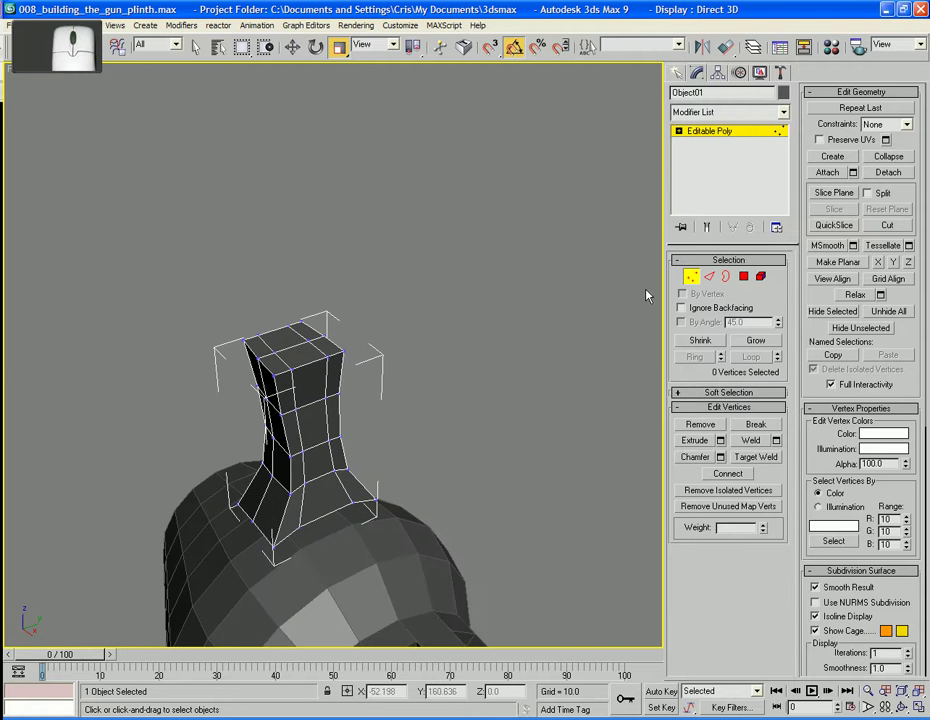
pyautogui.click(743, 277)
pyautogui.click(314, 377)
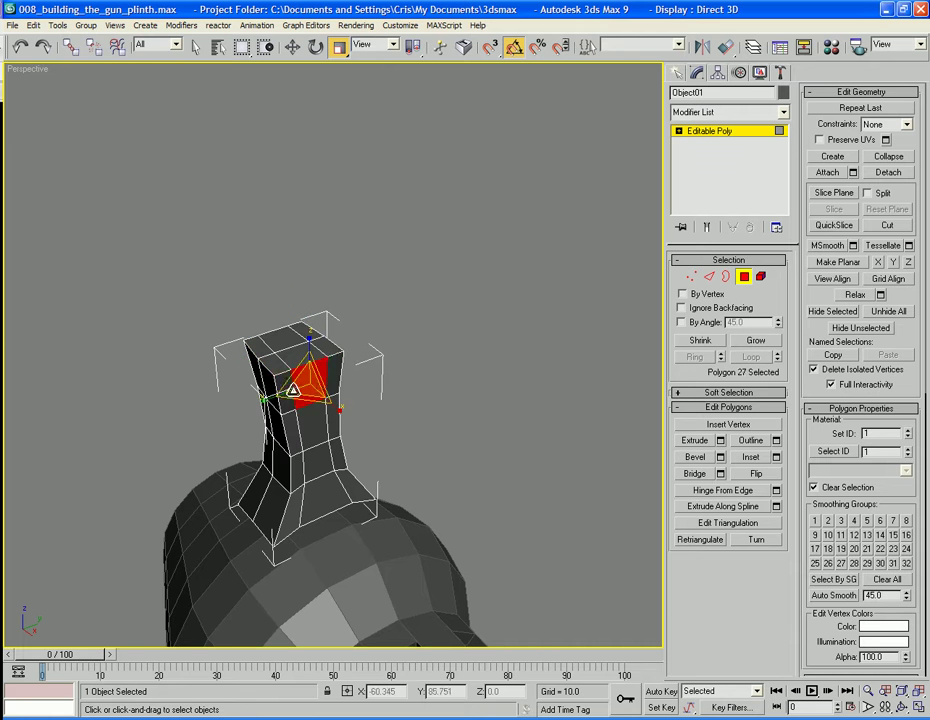
pyautogui.keyDown('ctrl'); pyautogui.click(284, 388); pyautogui.keyUp('ctrl')
pyautogui.keyDown('ctrl'); pyautogui.click(333, 376); pyautogui.keyUp('ctrl')
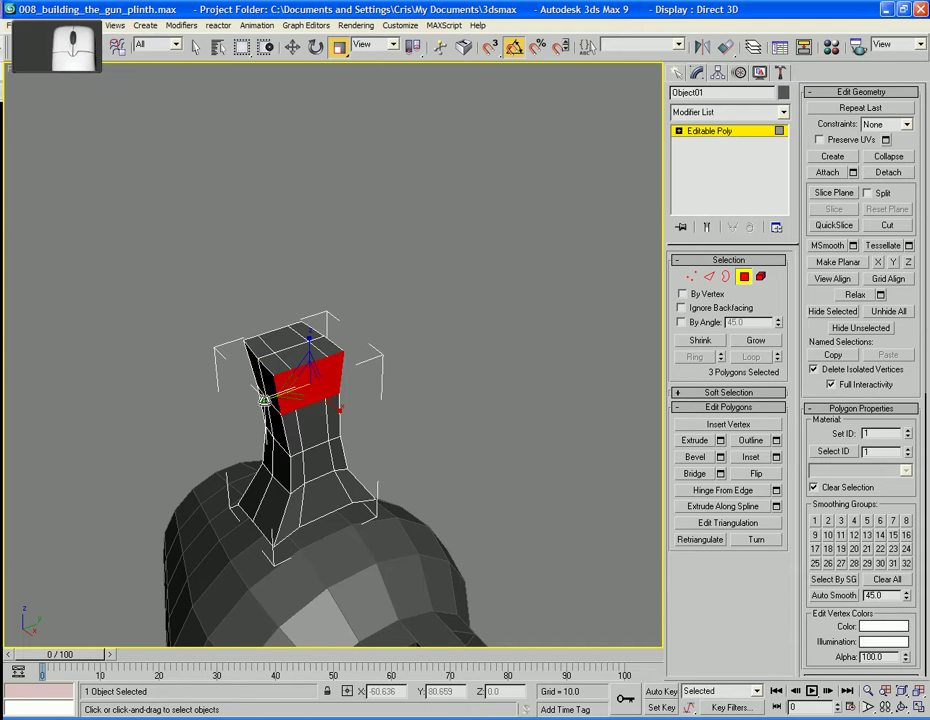
pyautogui.moveTo(264, 400); pyautogui.dragTo(268, 399)
# - Scale the middle and lower rows of three polygons on the same side of the post narrower along Y
pyautogui.click(300, 426)
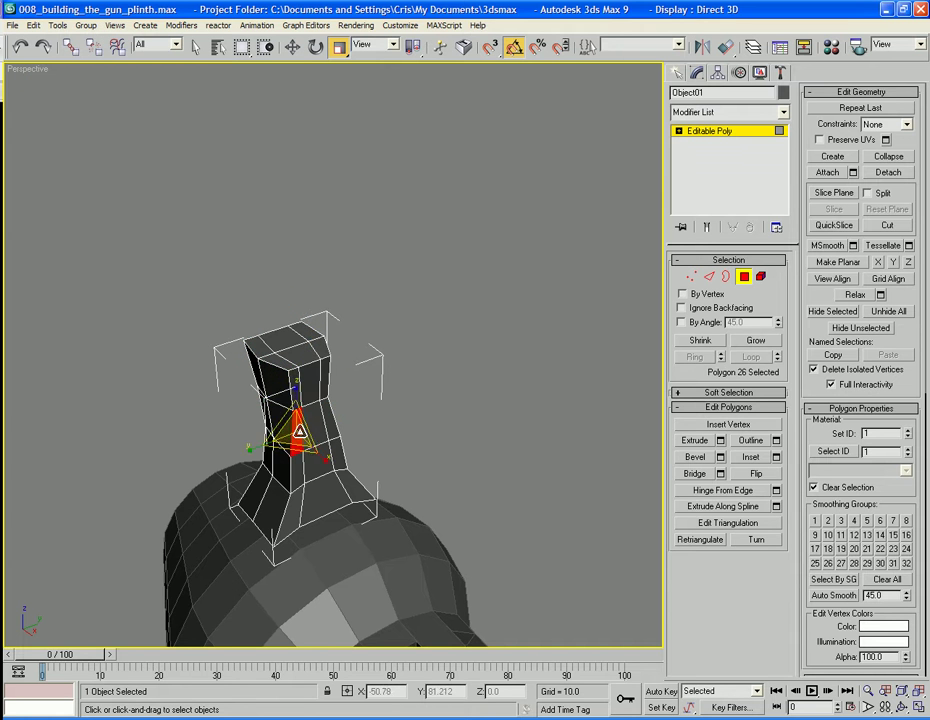
pyautogui.keyDown('ctrl'); pyautogui.click(312, 427); pyautogui.keyUp('ctrl')
pyautogui.keyDown('ctrl'); pyautogui.click(331, 421); pyautogui.keyUp('ctrl')
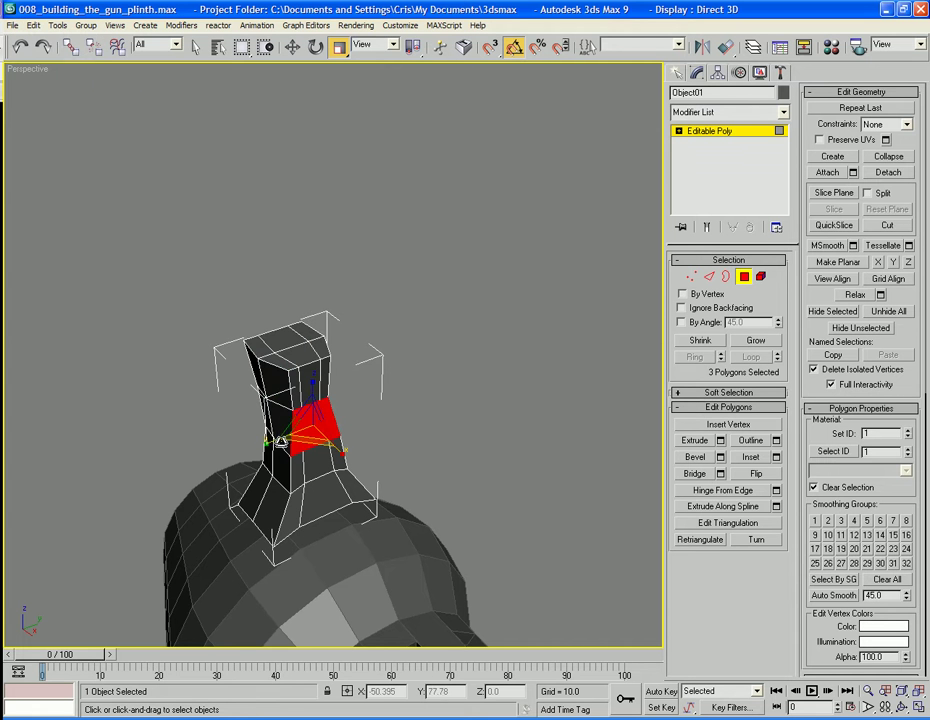
pyautogui.moveTo(282, 441); pyautogui.dragTo(290, 437)
pyautogui.click(300, 477)
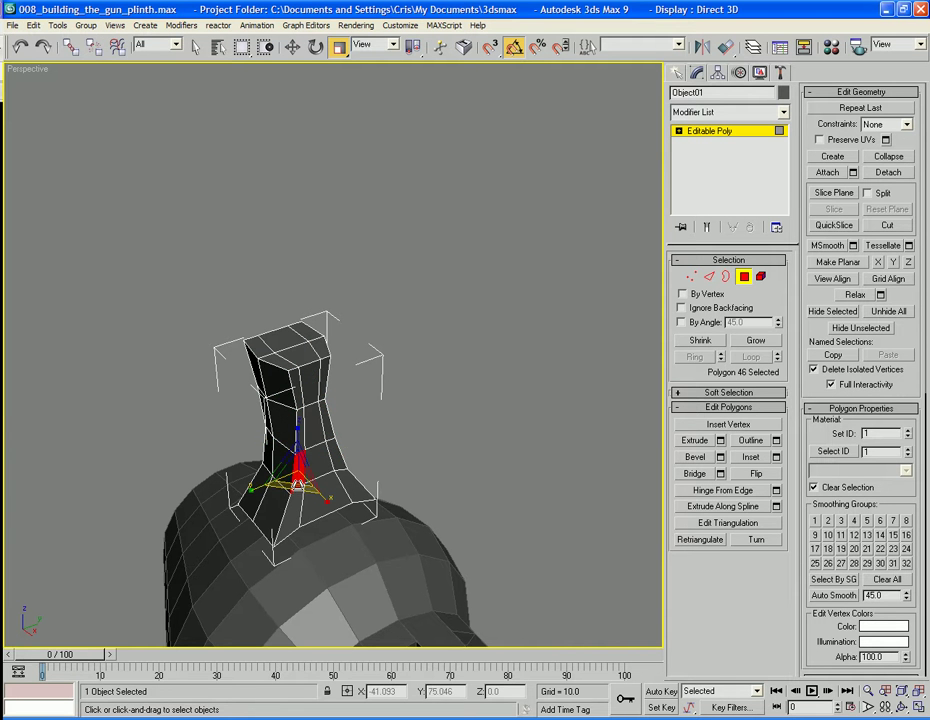
pyautogui.keyDown('ctrl'); pyautogui.click(333, 461); pyautogui.keyUp('ctrl')
pyautogui.keyDown('ctrl'); pyautogui.click(315, 464); pyautogui.keyUp('ctrl')
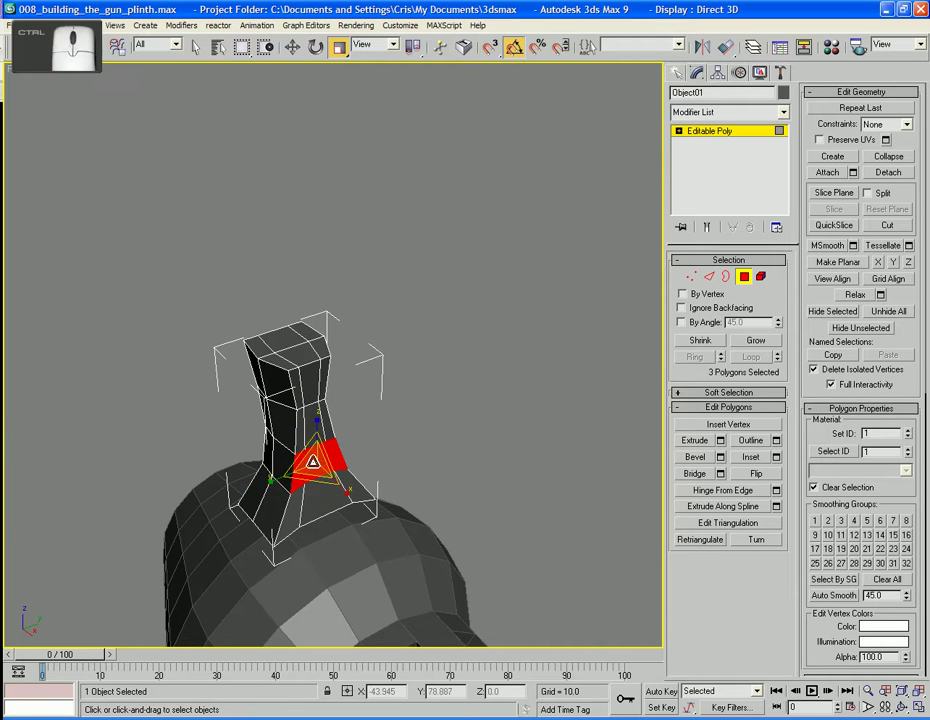
pyautogui.moveTo(281, 478); pyautogui.dragTo(297, 475)
# - Scale the lower and top rows of three polygons on the post's opposite side narrower along Y
pyautogui.keyDown('alt'); pyautogui.moveTo(246, 473); pyautogui.dragTo(400, 495, button='middle'); pyautogui.keyUp('alt')
pyautogui.click(310, 495)
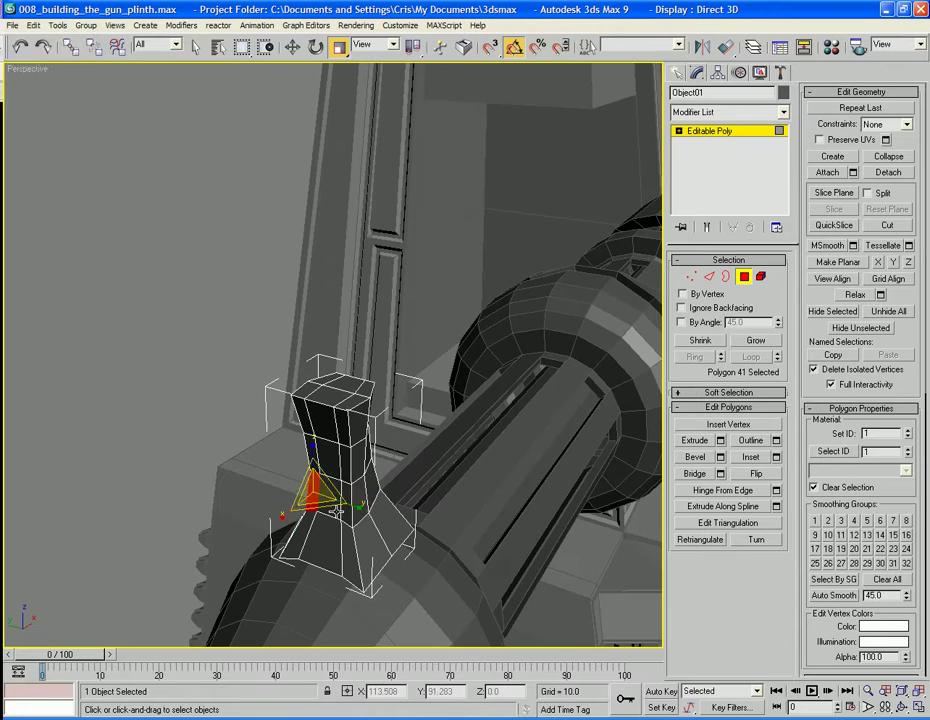
pyautogui.keyDown('ctrl'); pyautogui.click(329, 505); pyautogui.keyUp('ctrl')
pyautogui.keyDown('ctrl'); pyautogui.click(344, 511); pyautogui.keyUp('ctrl')
pyautogui.moveTo(371, 511); pyautogui.dragTo(351, 502)
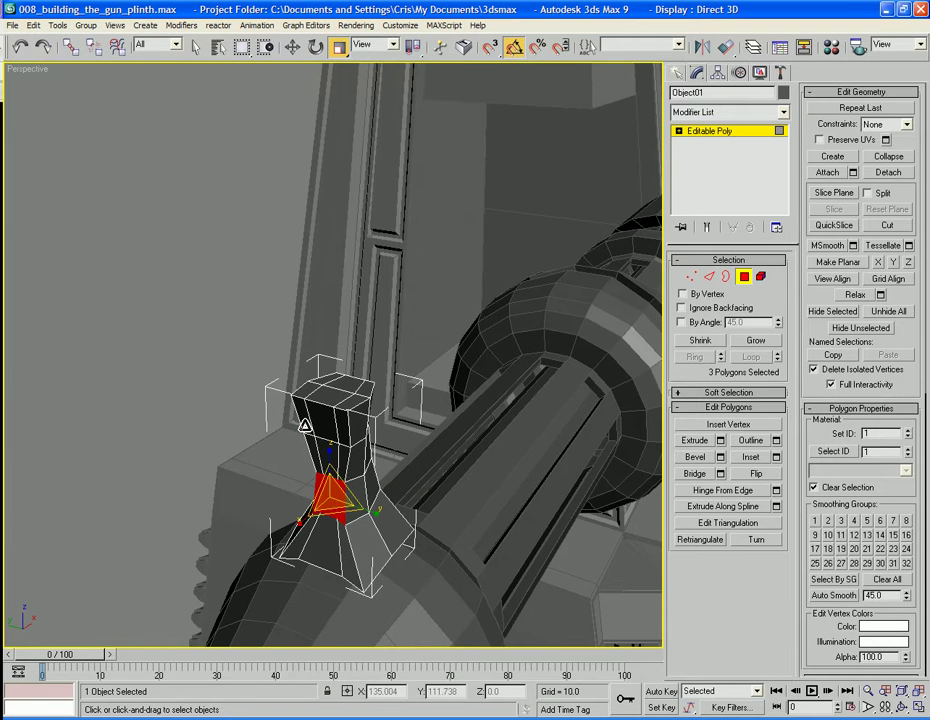
pyautogui.click(306, 425)
pyautogui.keyDown('ctrl'); pyautogui.click(323, 427); pyautogui.keyUp('ctrl')
pyautogui.keyDown('ctrl'); pyautogui.click(339, 433); pyautogui.keyUp('ctrl')
pyautogui.moveTo(363, 434); pyautogui.dragTo(342, 425)
# - Select the six vertical corner edges on the post's barrel-facing side and move them inward along X
pyautogui.keyDown('alt'); pyautogui.moveTo(282, 325); pyautogui.dragTo(275, 400, button='middle'); pyautogui.keyUp('alt')
pyautogui.scroll(2, 276, 401)
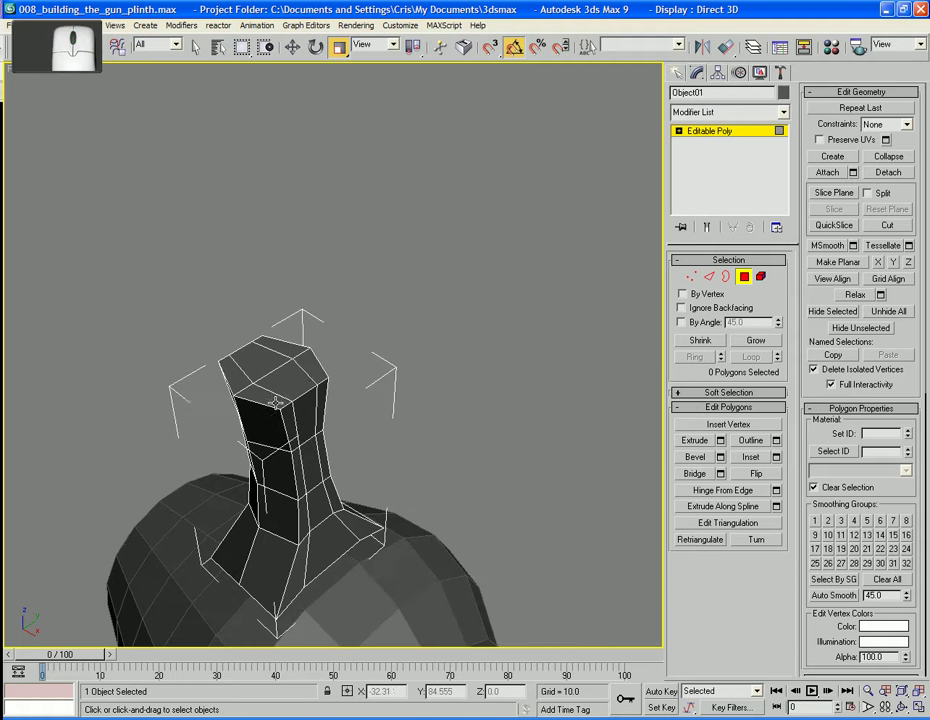
pyautogui.click(709, 276)
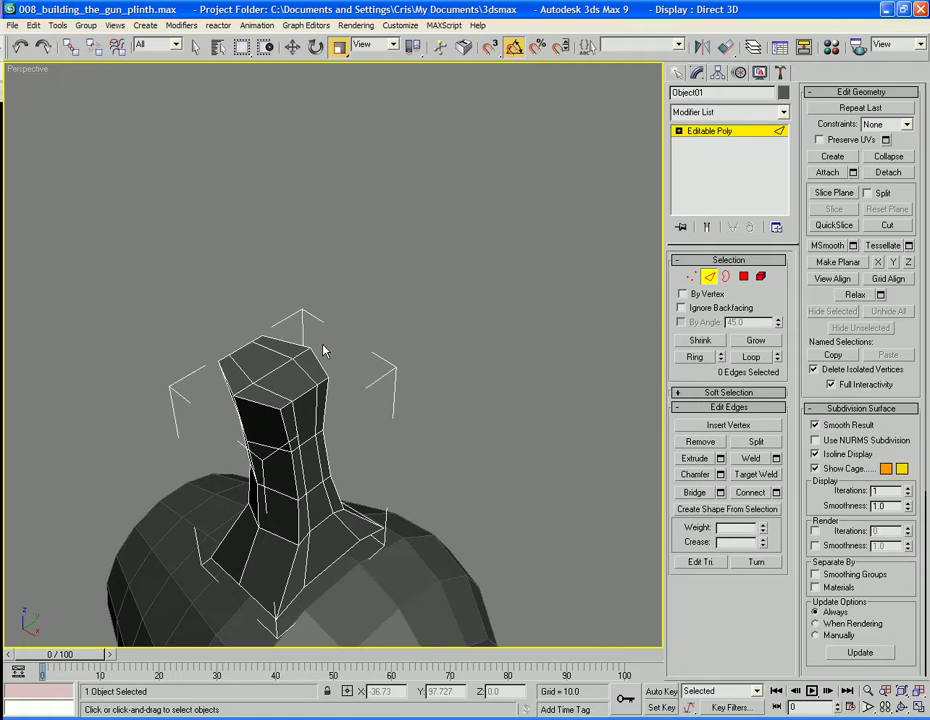
pyautogui.click(331, 405)
pyautogui.keyDown('ctrl'); pyautogui.click(287, 437); pyautogui.keyUp('ctrl')
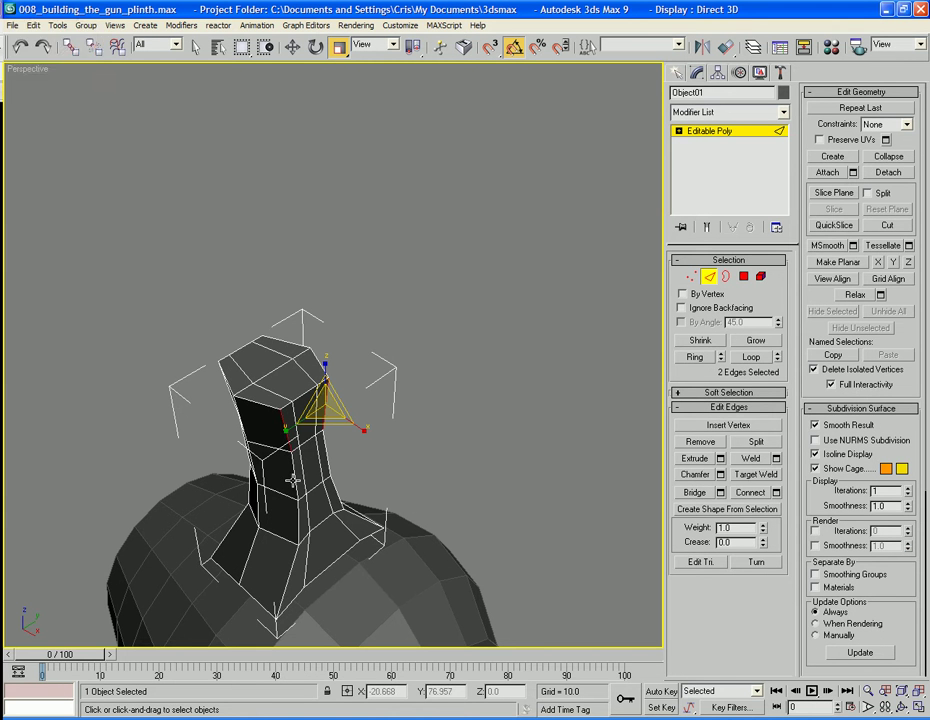
pyautogui.keyDown('ctrl'); pyautogui.moveTo(292, 481); pyautogui.dragTo(335, 495); pyautogui.keyUp('ctrl')
pyautogui.keyDown('ctrl'); pyautogui.click(328, 458); pyautogui.keyUp('ctrl')
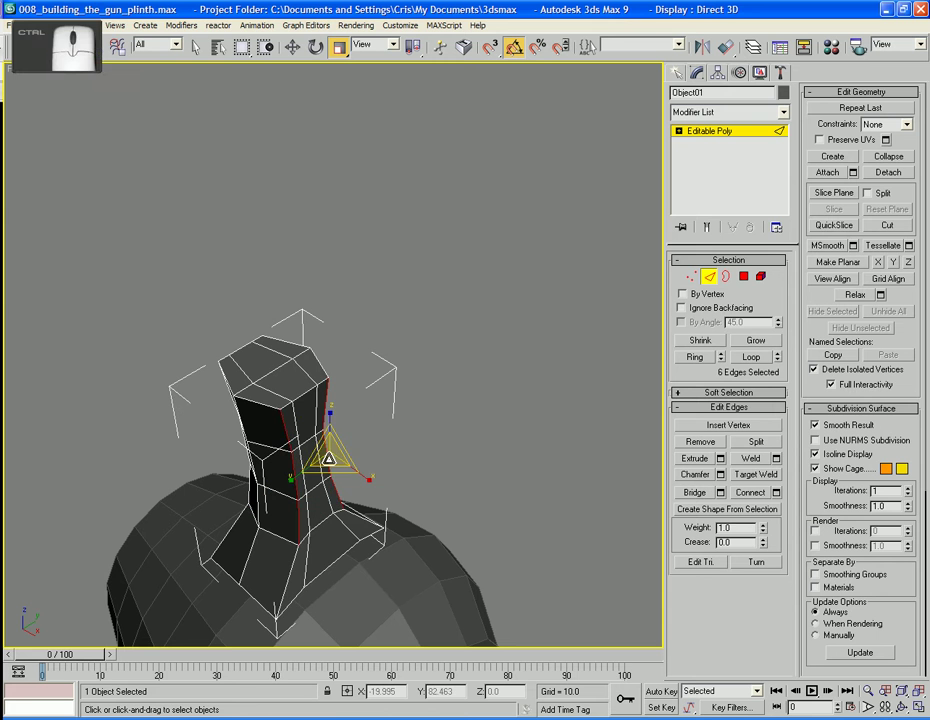
pyautogui.press('w')
pyautogui.moveTo(358, 470); pyautogui.dragTo(351, 459)
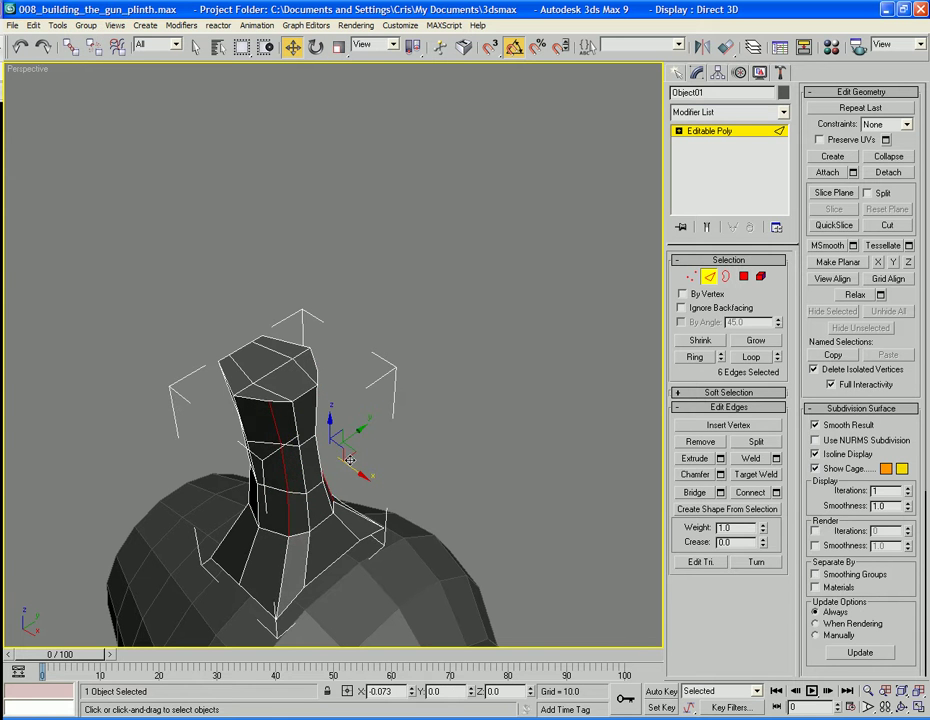
pyautogui.click(340, 50)
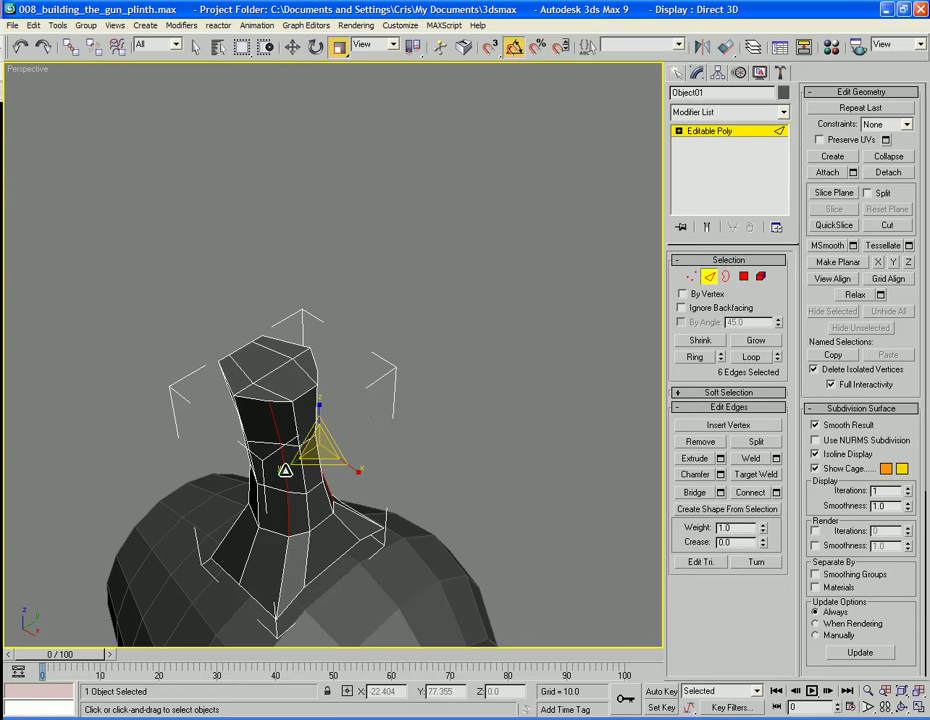
pyautogui.moveTo(284, 467); pyautogui.dragTo(284, 471)
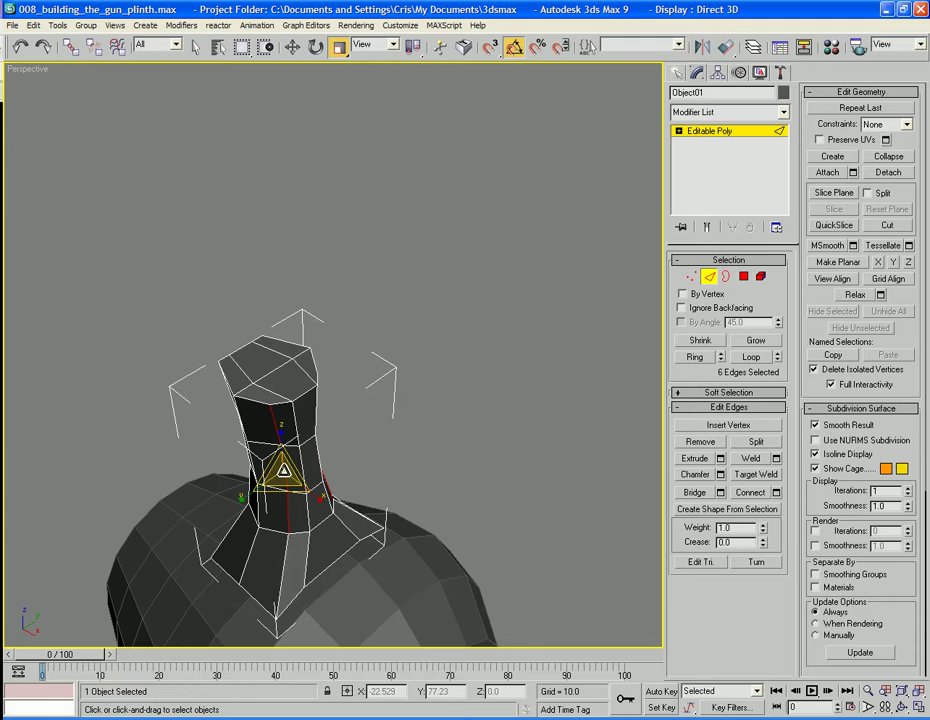
pyautogui.hotkey('ctrl', 'z')
# - Select the nine polygons on the post's barrel-facing side and scale them wider along Y
pyautogui.click(743, 276)
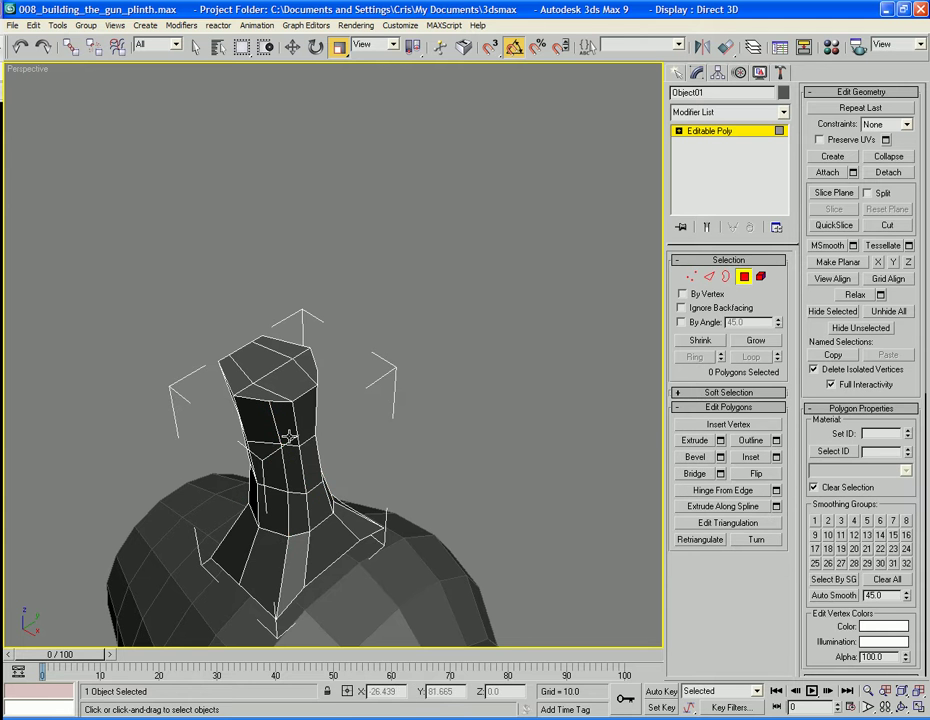
pyautogui.click(290, 420)
pyautogui.keyDown('ctrl'); pyautogui.click(298, 465); pyautogui.keyUp('ctrl')
pyautogui.keyDown('ctrl'); pyautogui.click(316, 521); pyautogui.keyUp('ctrl')
pyautogui.keyDown('ctrl'); pyautogui.click(320, 505); pyautogui.keyUp('ctrl')
pyautogui.keyDown('ctrl'); pyautogui.click(312, 460); pyautogui.keyUp('ctrl')
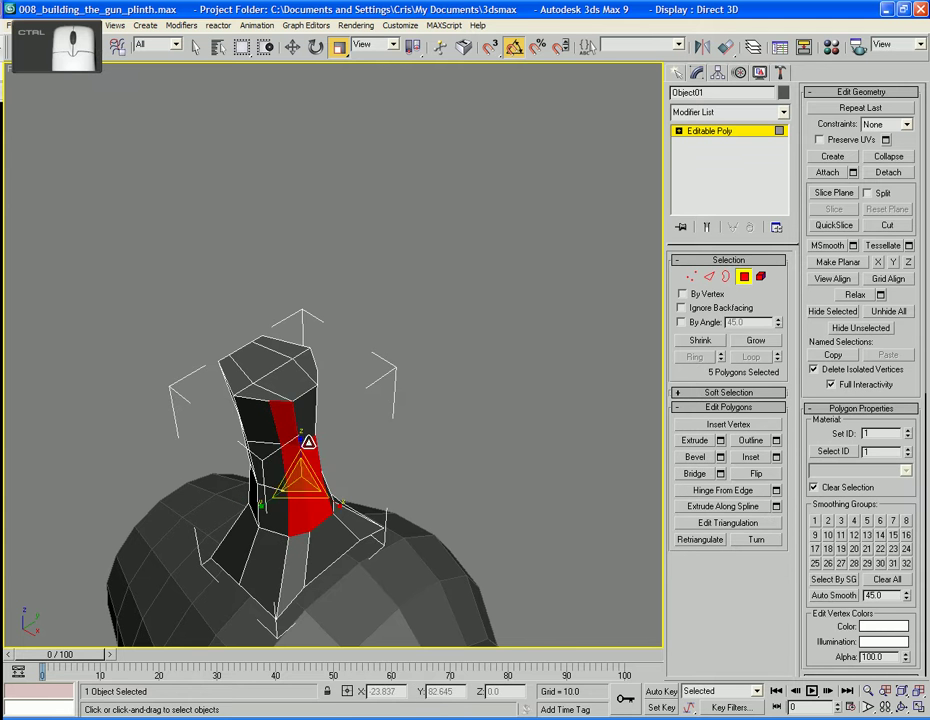
pyautogui.keyDown('ctrl'); pyautogui.click(304, 421); pyautogui.keyUp('ctrl')
pyautogui.keyDown('alt'); pyautogui.moveTo(293, 406); pyautogui.dragTo(215, 390, button='middle'); pyautogui.keyUp('alt')
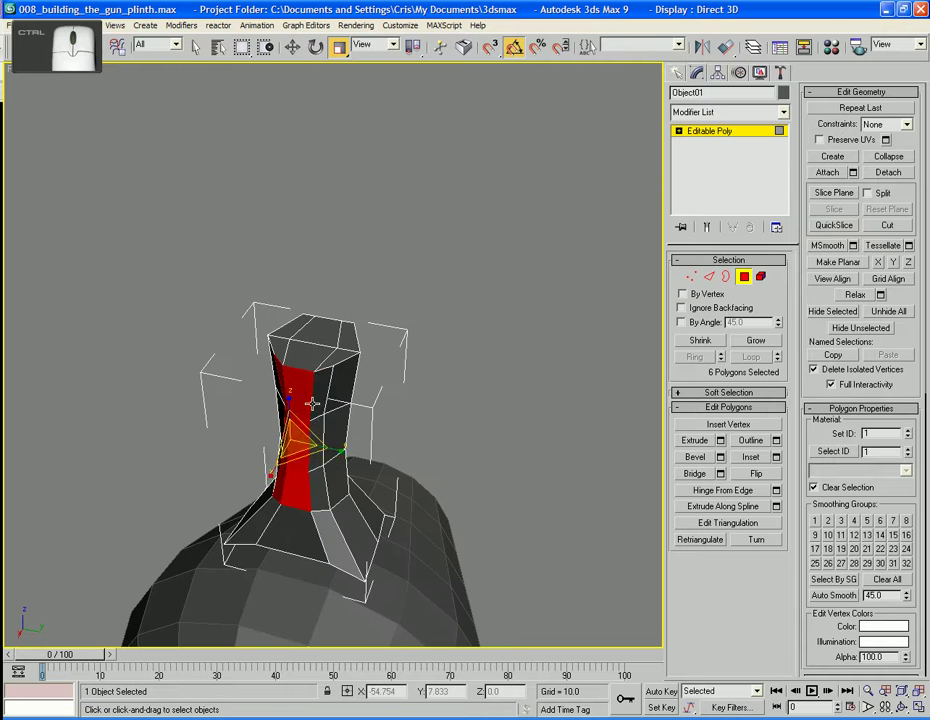
pyautogui.keyDown('ctrl'); pyautogui.click(309, 455); pyautogui.keyUp('ctrl')
pyautogui.keyDown('ctrl'); pyautogui.click(319, 423); pyautogui.keyUp('ctrl')
pyautogui.keyDown('ctrl'); pyautogui.click(345, 444); pyautogui.keyUp('ctrl')
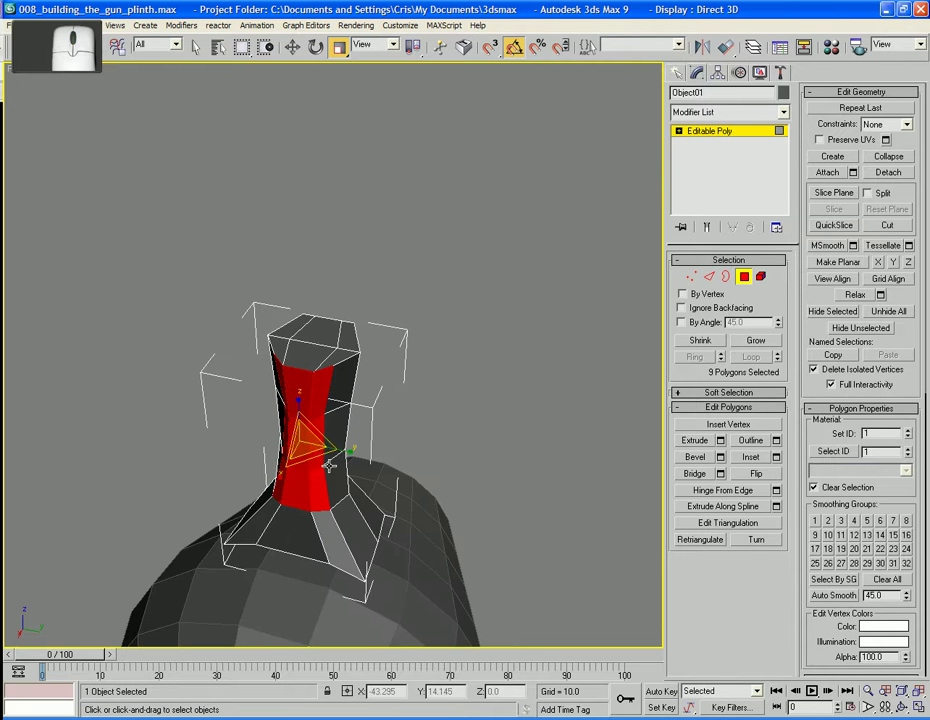
pyautogui.click(465, 438)
# - Select the six vertical corner edges on the post's side opposite the barrel and move them inward along X
pyautogui.keyDown('alt'); pyautogui.moveTo(297, 434); pyautogui.dragTo(385, 404, button='middle'); pyautogui.keyUp('alt')
pyautogui.keyDown('alt'); pyautogui.moveTo(277, 450); pyautogui.dragTo(291, 417, button='middle'); pyautogui.keyUp('alt')
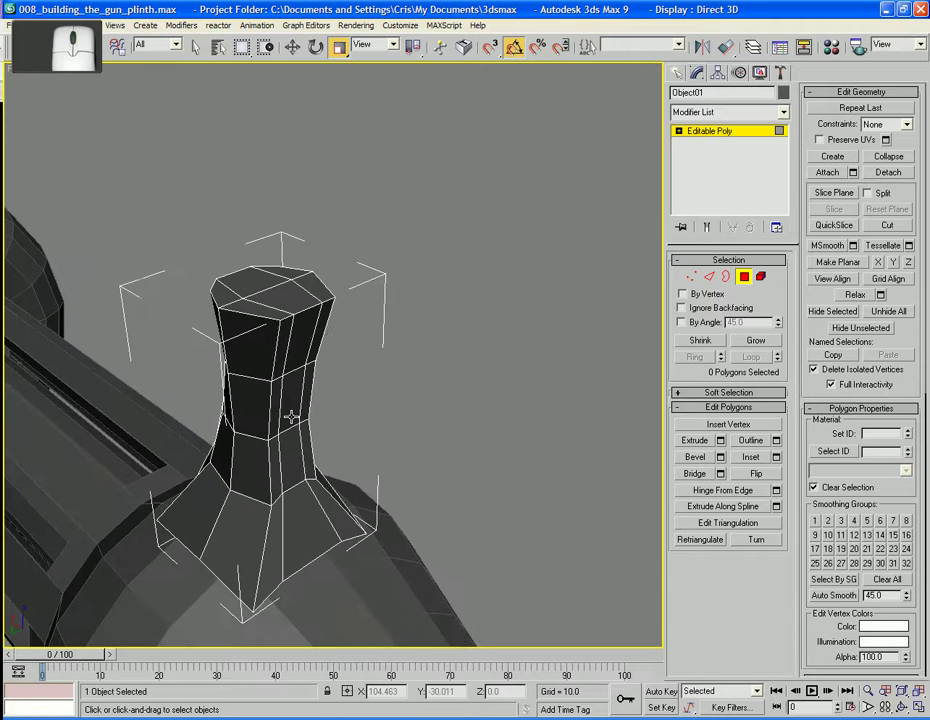
pyautogui.click(707, 279)
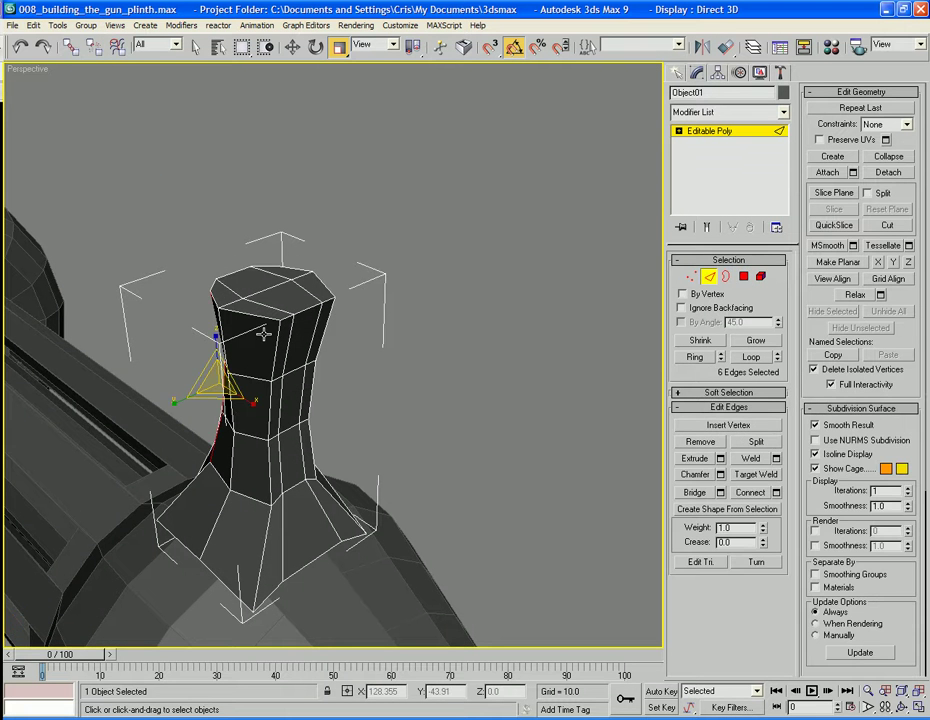
pyautogui.click(276, 335)
pyautogui.keyDown('ctrl'); pyautogui.click(272, 400); pyautogui.keyUp('ctrl')
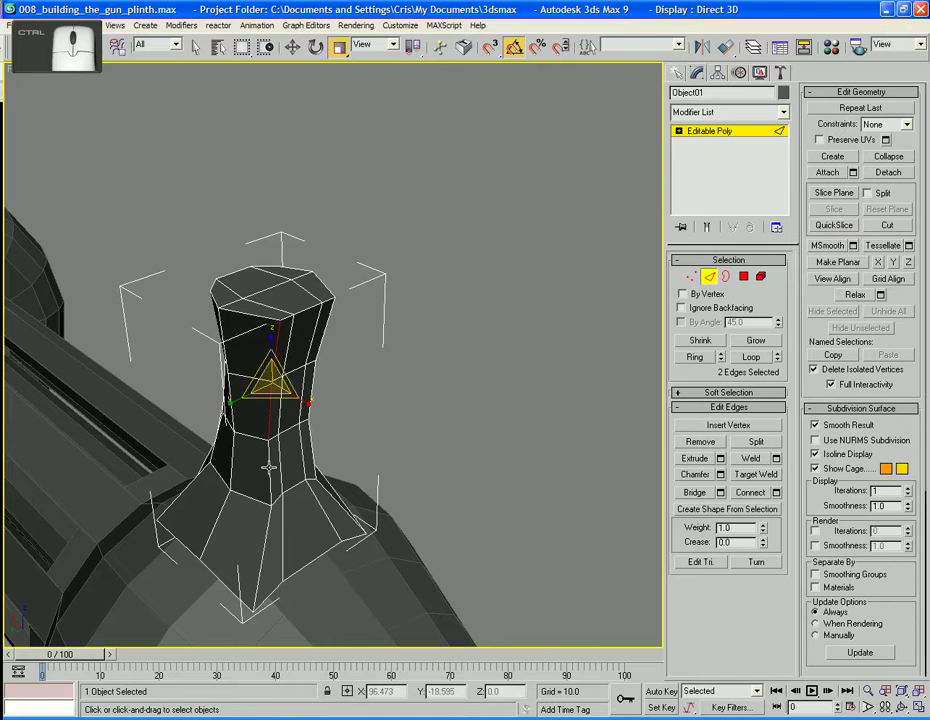
pyautogui.keyDown('ctrl'); pyautogui.click(270, 465); pyautogui.keyUp('ctrl')
pyautogui.keyDown('ctrl'); pyautogui.click(312, 450); pyautogui.keyUp('ctrl')
pyautogui.keyDown('ctrl'); pyautogui.click(314, 405); pyautogui.keyUp('ctrl')
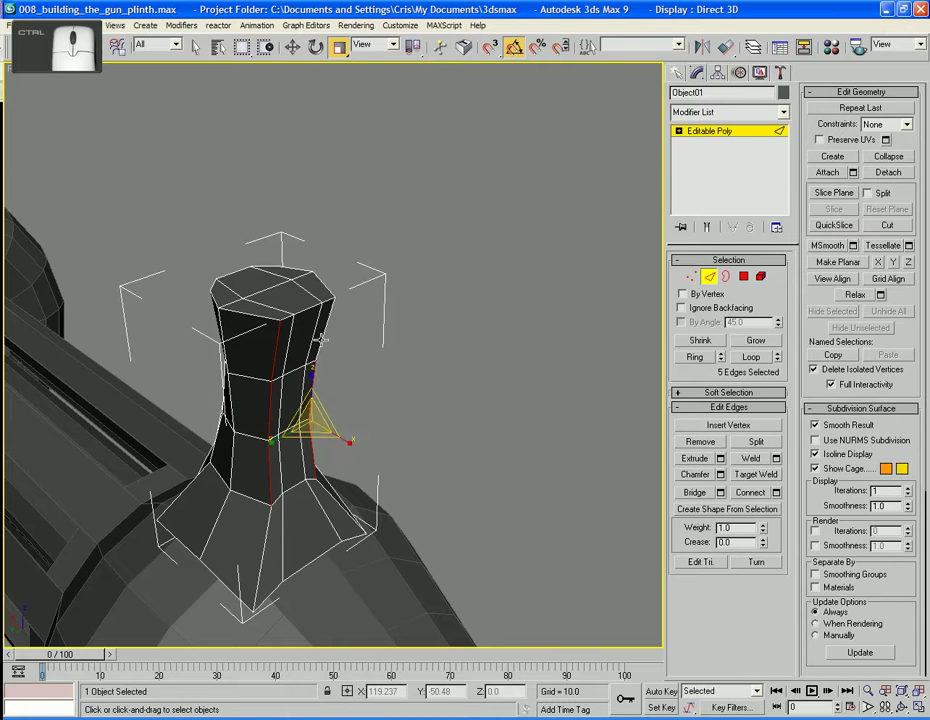
pyautogui.keyDown('ctrl'); pyautogui.click(320, 340); pyautogui.keyUp('ctrl')
pyautogui.press('w')
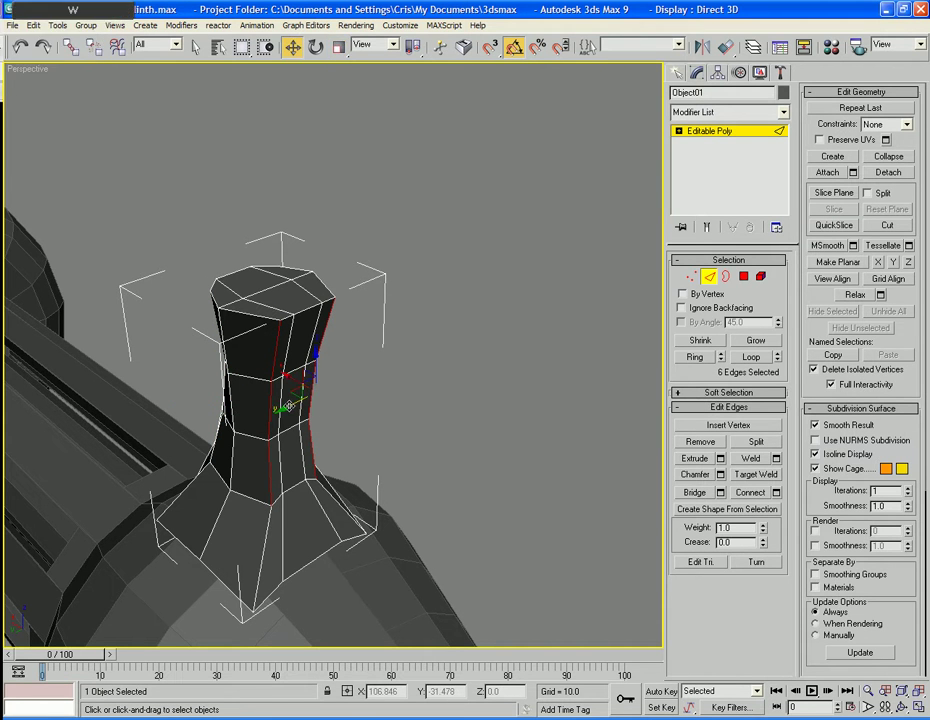
pyautogui.moveTo(292, 378)
pyautogui.mouseDown()
pyautogui.moveTo(282, 368)
pyautogui.moveTo(284, 376)
pyautogui.mouseUp()
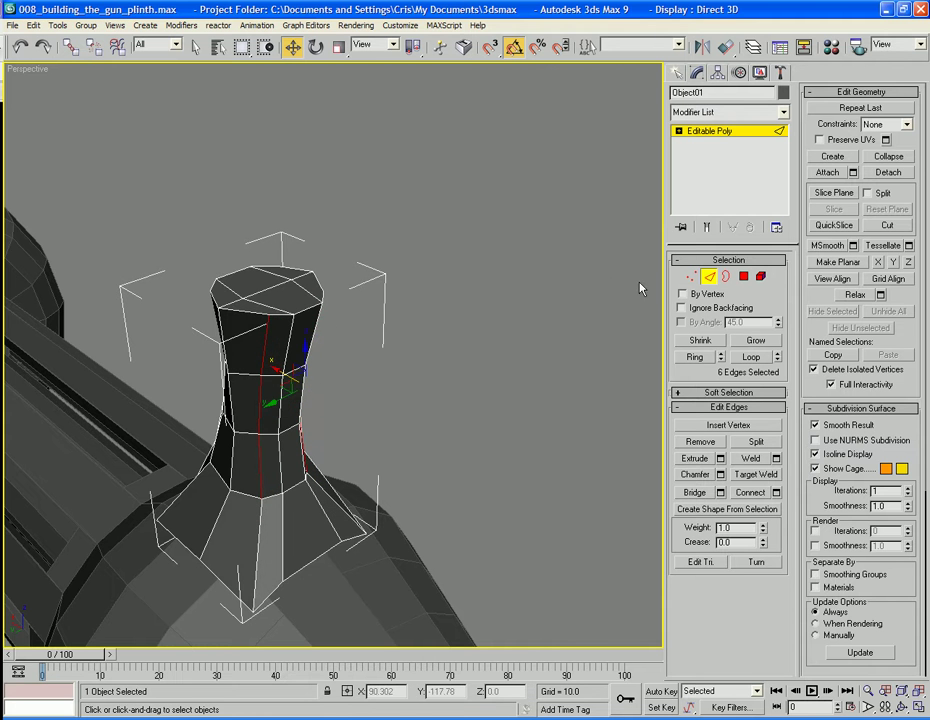
# - Scale the nine polygons on the post's side opposite the barrel to about 123% along Y and save the scene
pyautogui.click(743, 277)
pyautogui.click(299, 353)
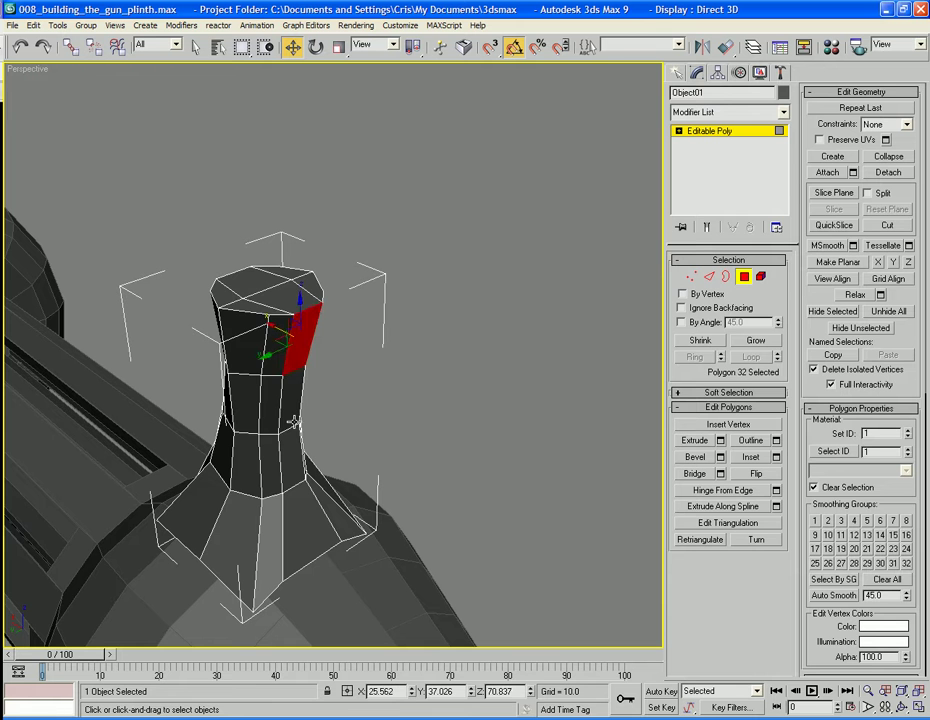
pyautogui.click(292, 414)
pyautogui.click(746, 343)
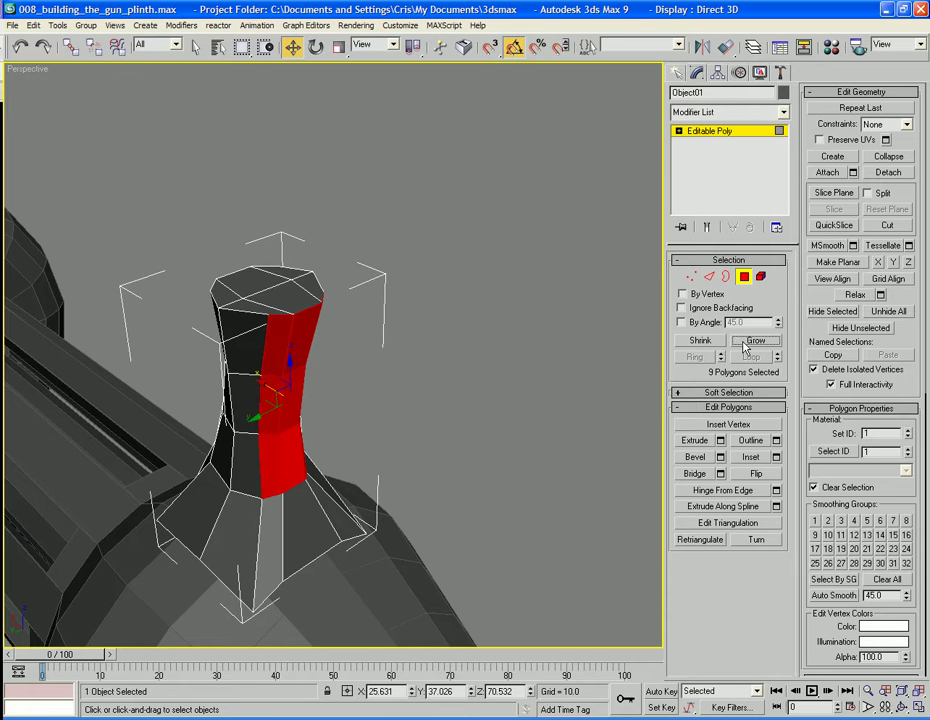
pyautogui.press('r')
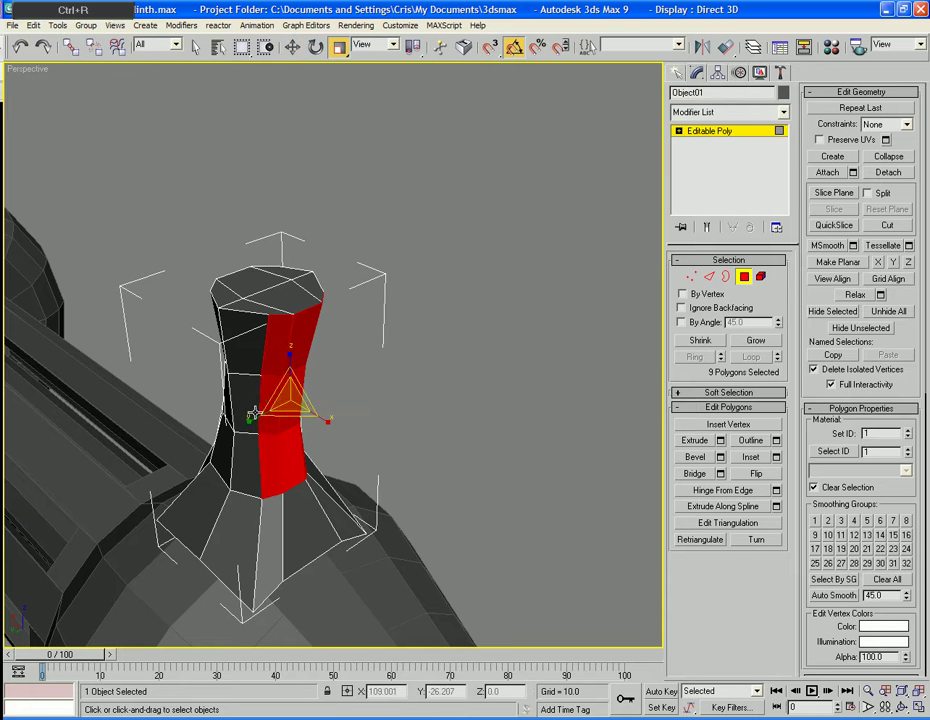
pyautogui.moveTo(253, 421); pyautogui.dragTo(245, 423)
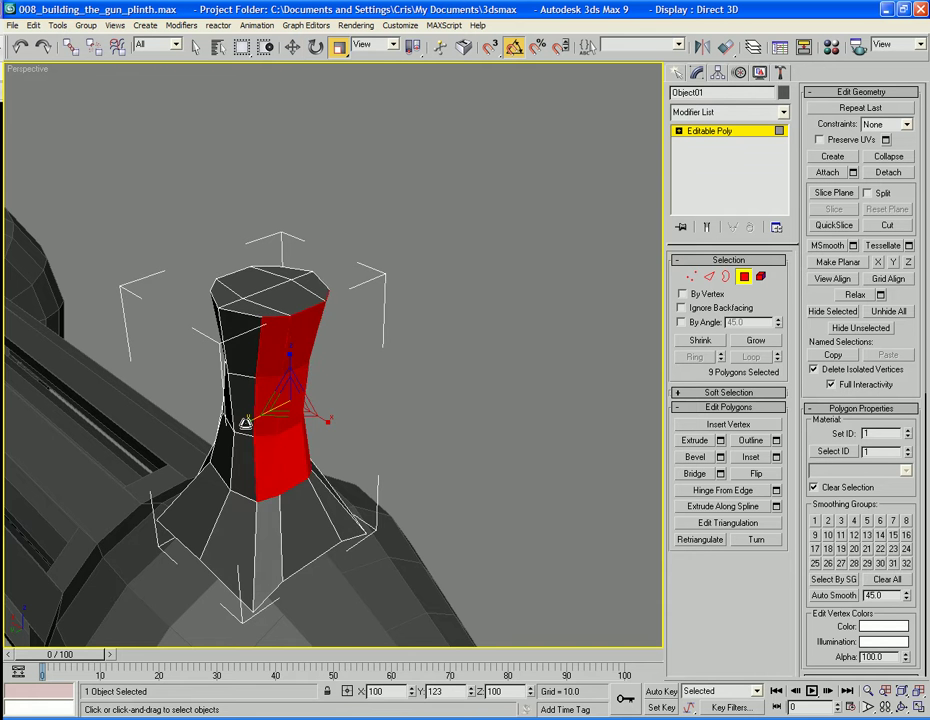
pyautogui.click(440, 410)
pyautogui.keyDown('alt'); pyautogui.moveTo(415, 410); pyautogui.dragTo(310, 505, button='middle'); pyautogui.keyUp('alt')
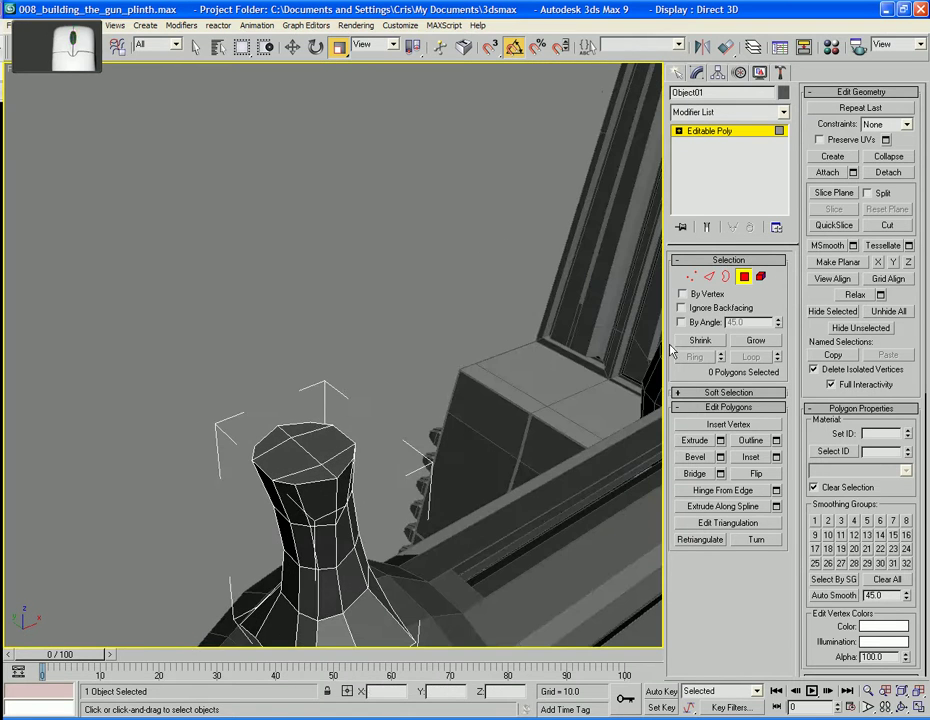
pyautogui.hotkey('ctrl', 's')
# - Extrude the post's six top cap polygons with a height of 0.0 and raise them about 0.67 along Z
pyautogui.click(291, 429)
pyautogui.keyDown('ctrl'); pyautogui.click(274, 444); pyautogui.keyUp('ctrl')
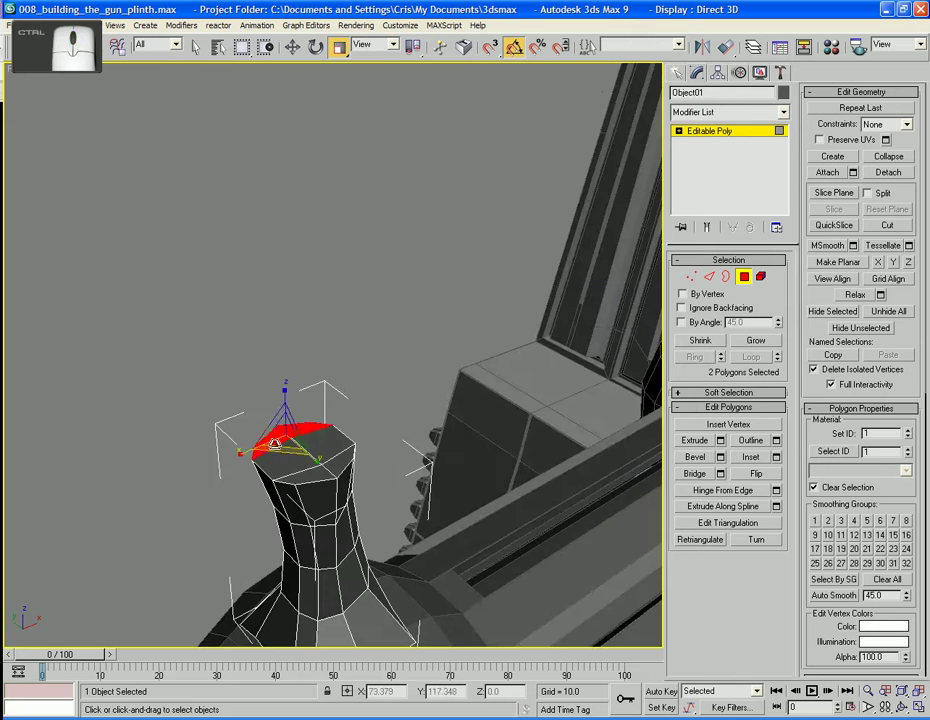
pyautogui.keyDown('ctrl'); pyautogui.click(288, 456); pyautogui.keyUp('ctrl')
pyautogui.keyDown('ctrl'); pyautogui.click(314, 452); pyautogui.keyUp('ctrl')
pyautogui.keyDown('ctrl'); pyautogui.click(335, 460); pyautogui.keyUp('ctrl')
pyautogui.keyDown('ctrl'); pyautogui.click(309, 476); pyautogui.keyUp('ctrl')
pyautogui.scroll(-2, 309, 476)
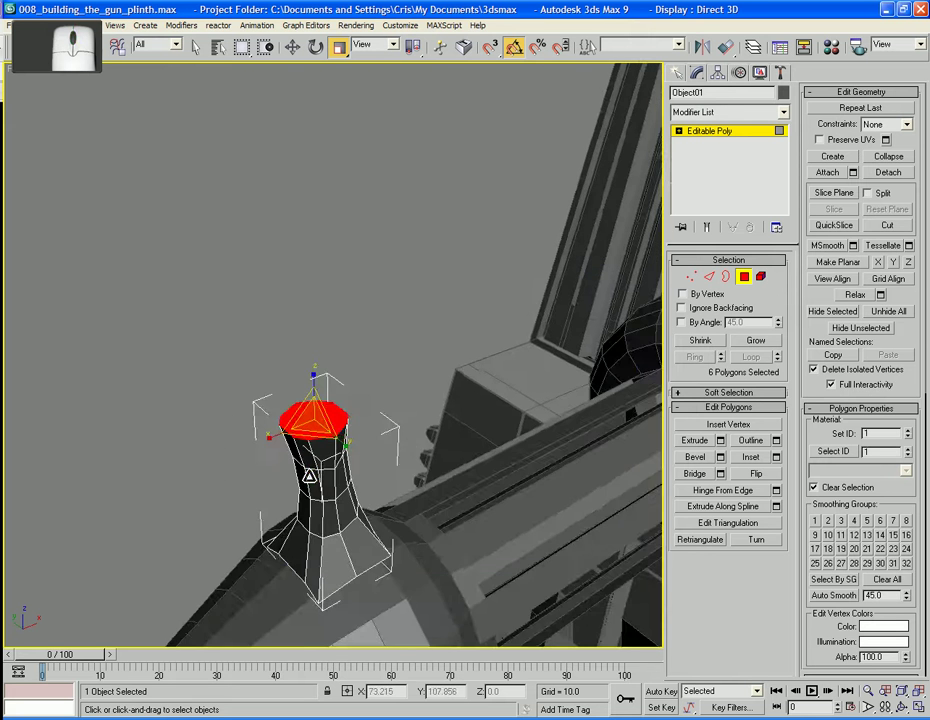
pyautogui.keyDown('alt'); pyautogui.moveTo(309, 476); pyautogui.dragTo(317, 441, button='middle'); pyautogui.keyUp('alt')
pyautogui.scroll(-4, 300, 388)
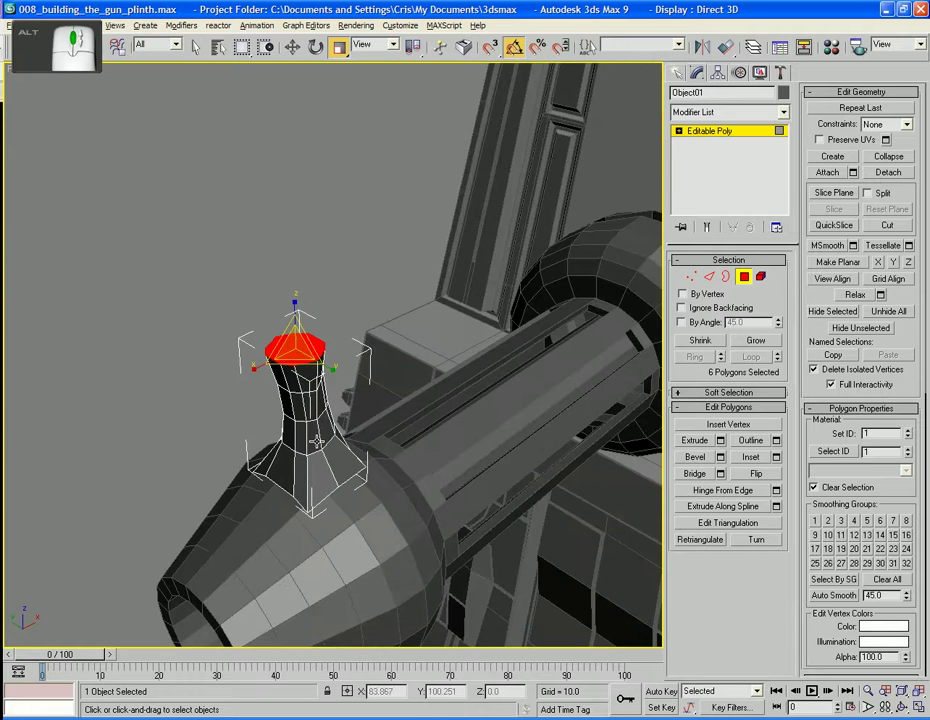
pyautogui.click(720, 440)
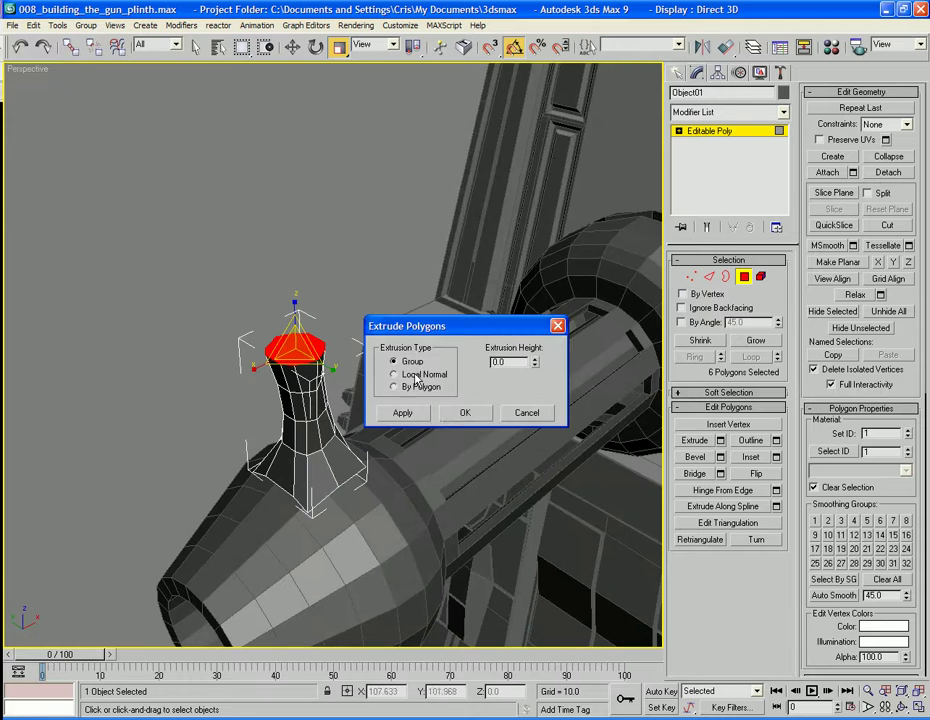
pyautogui.click(462, 413)
pyautogui.press('w')
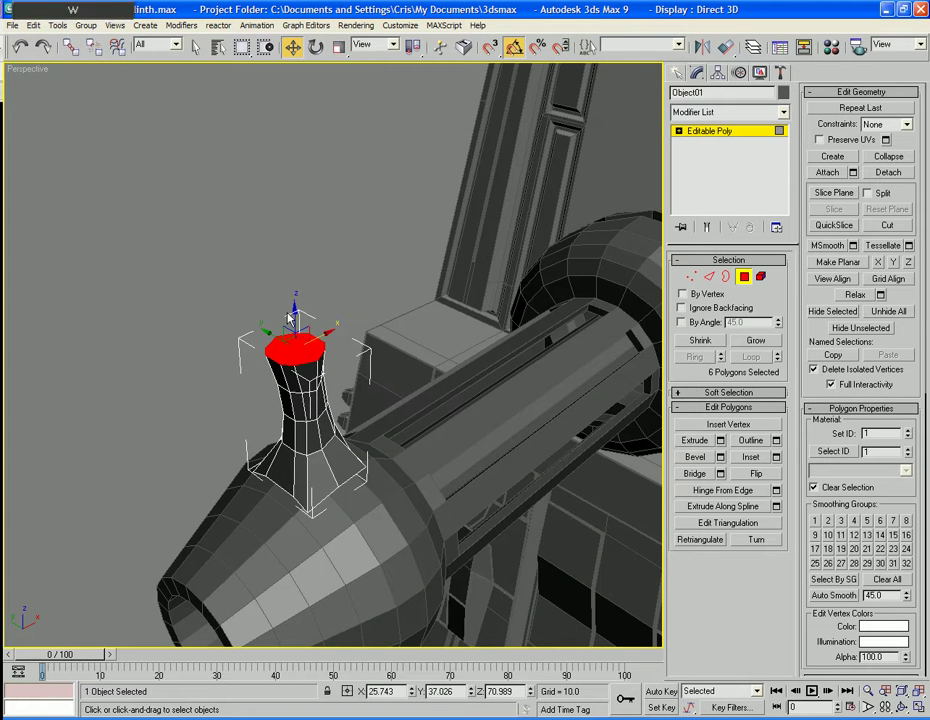
pyautogui.moveTo(293, 315); pyautogui.dragTo(294, 236)
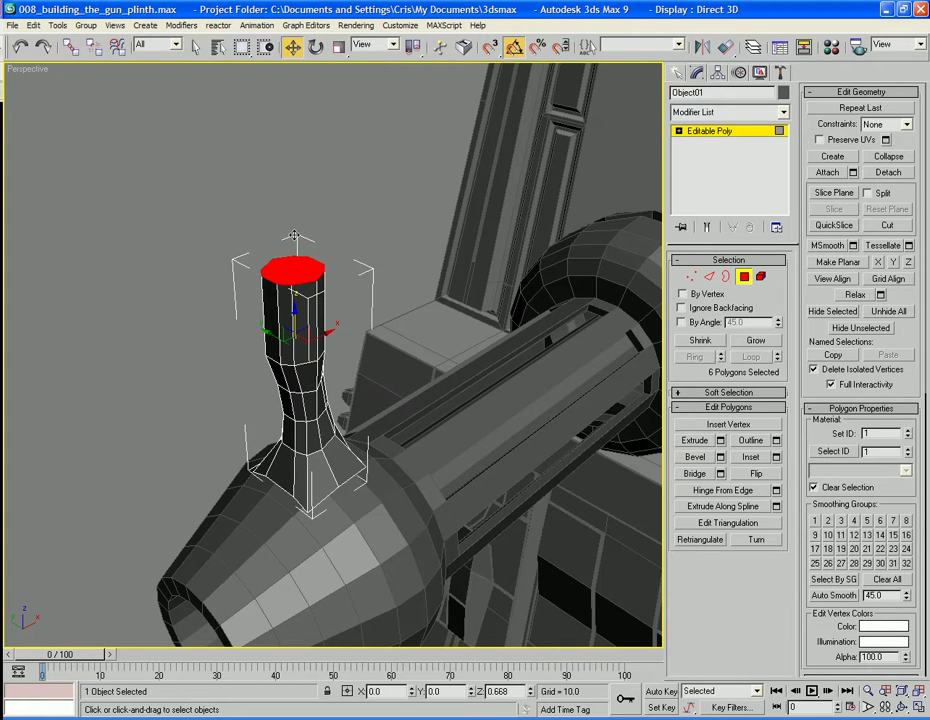
# - Select the ten vertical edges of the post's newly extruded upper section and connect them with a horizontal edge ring
pyautogui.keyDown('alt'); pyautogui.moveTo(294, 237); pyautogui.dragTo(383, 287, button='middle'); pyautogui.keyUp('alt')
pyautogui.click(708, 277)
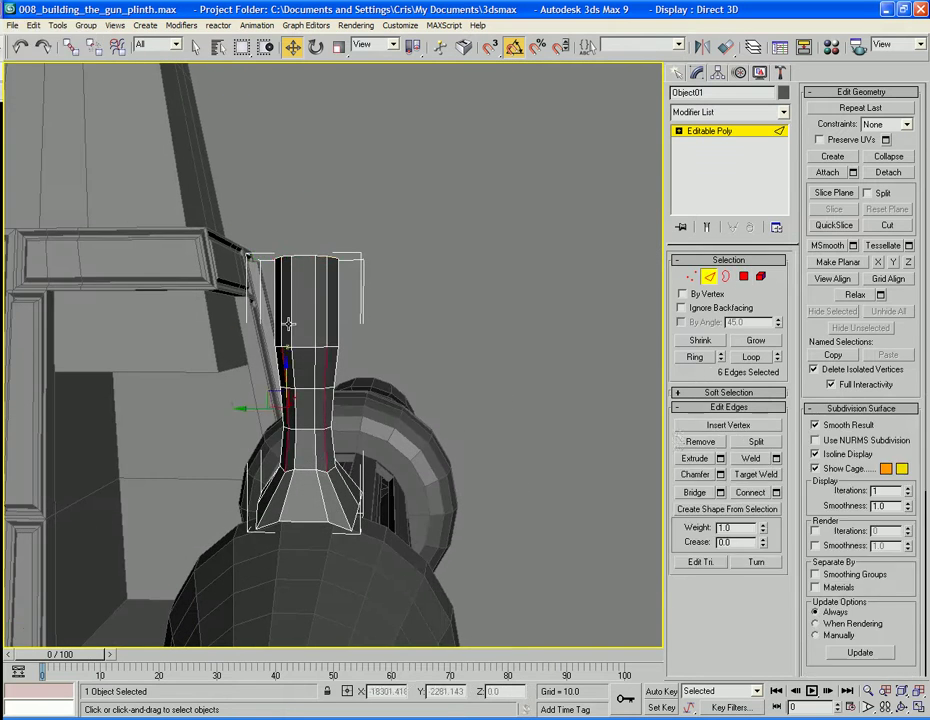
pyautogui.moveTo(397, 314); pyautogui.dragTo(198, 311)
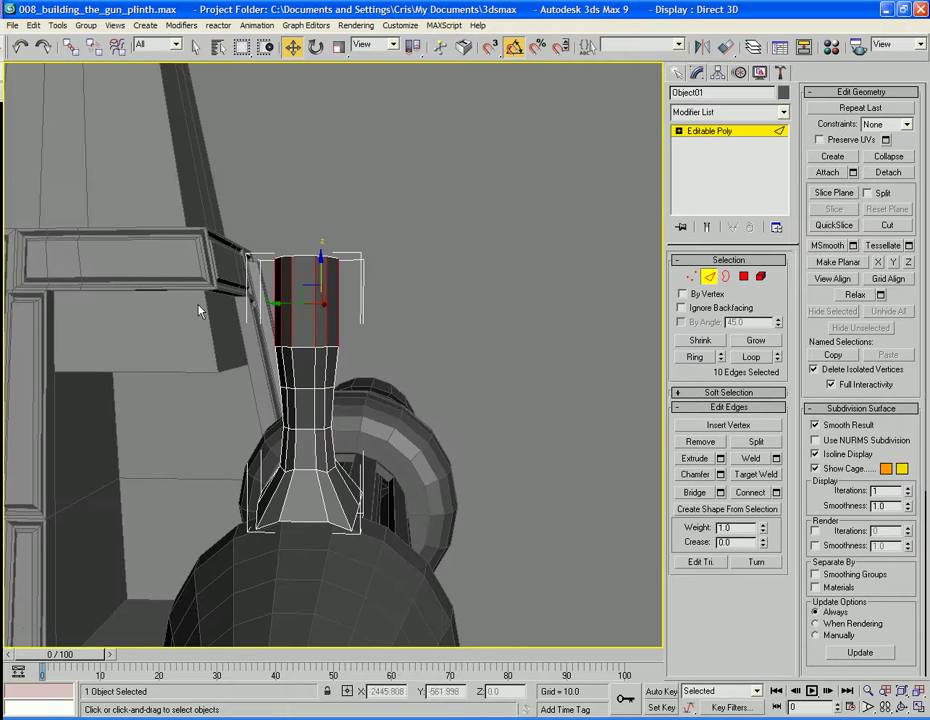
pyautogui.click(752, 493)
pyautogui.press('r')
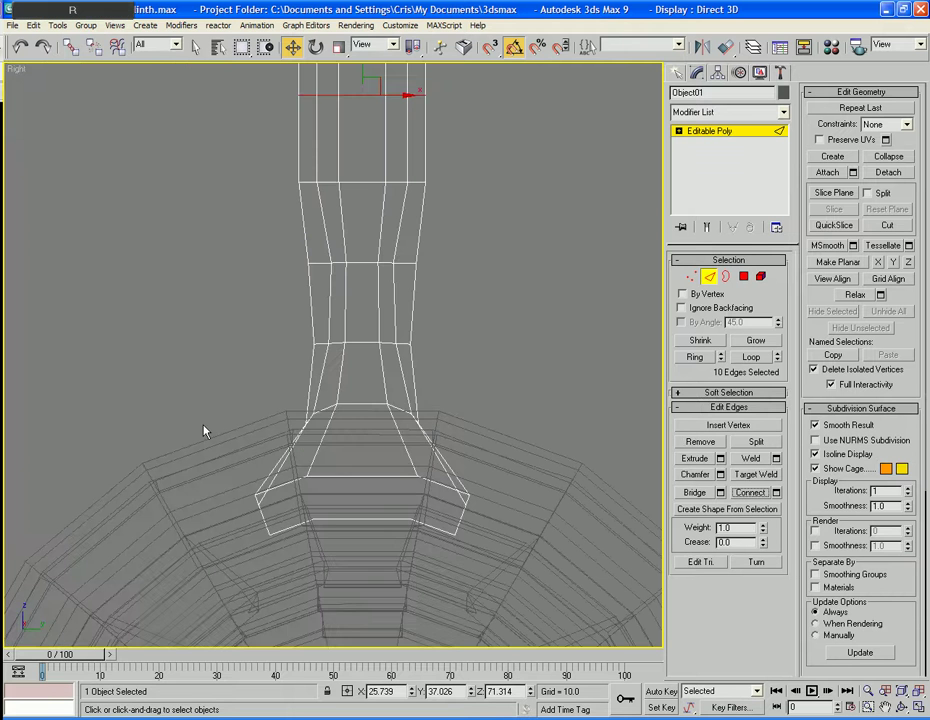
pyautogui.press('z')
pyautogui.click(313, 356)
pyautogui.scroll(-4, 313, 356)
pyautogui.moveTo(312, 356); pyautogui.dragTo(339, 410, button='middle')
pyautogui.scroll(1, 310, 386)
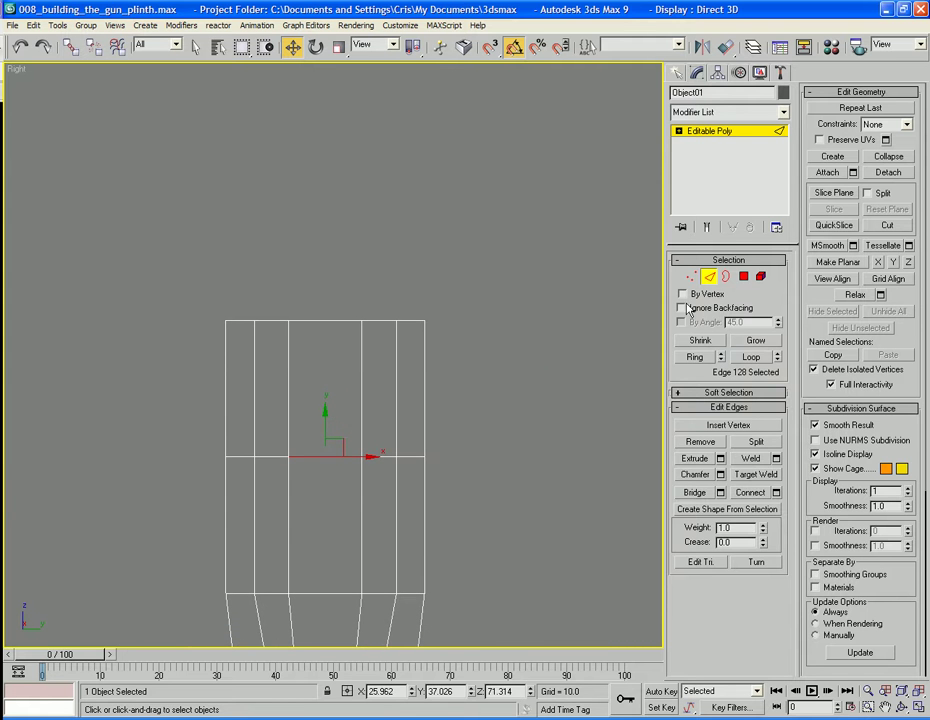
pyautogui.click(690, 277)
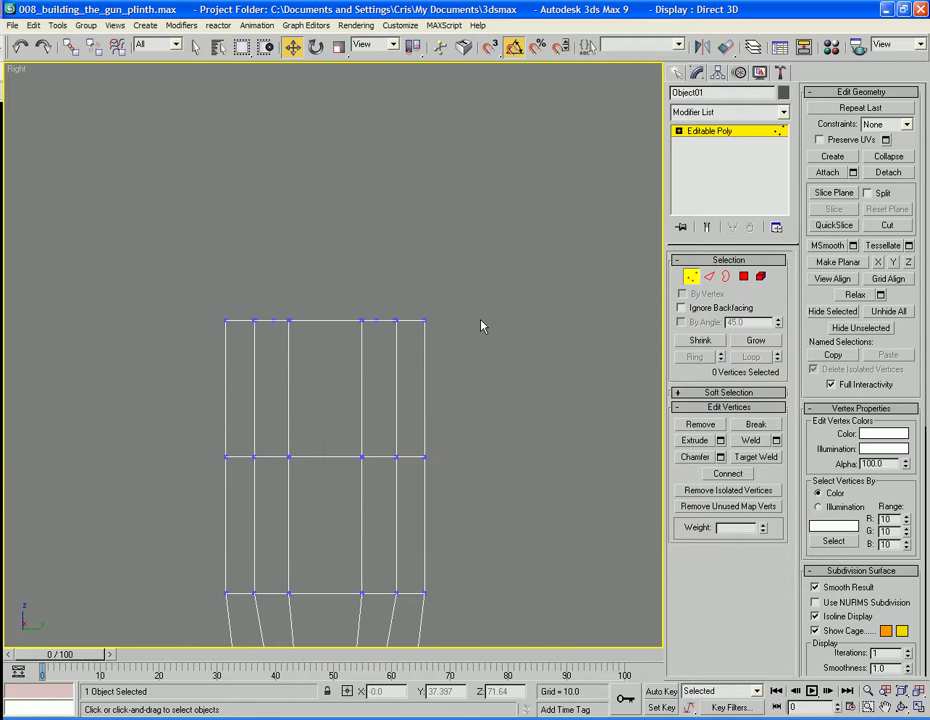
pyautogui.press('0')
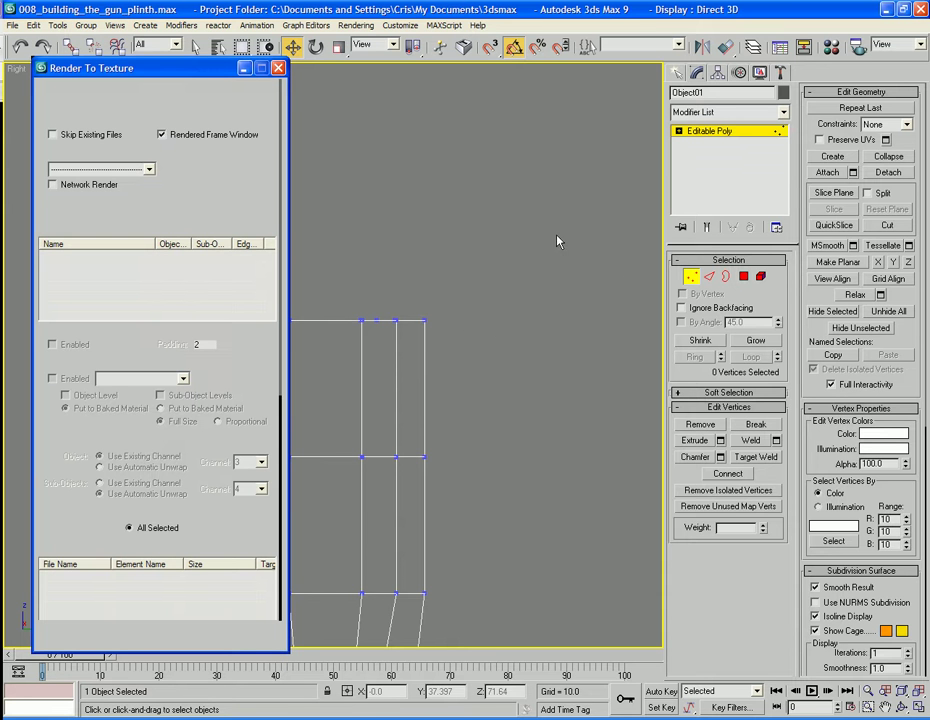
pyautogui.click(279, 70)
pyautogui.press('p')
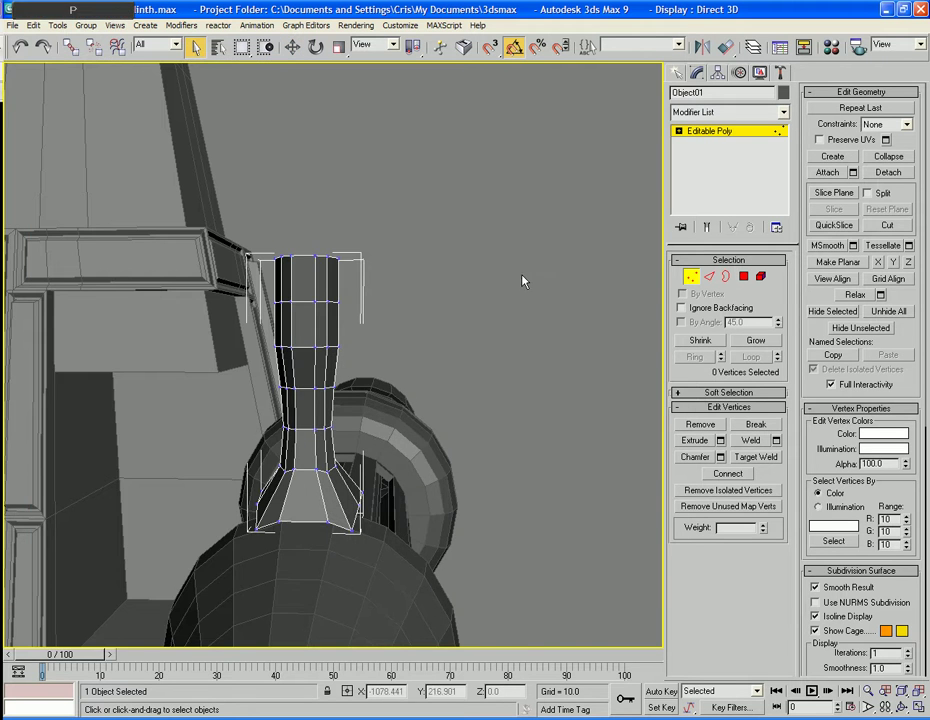
# - Select the four edges forming the two bent lines across the post's top cap and straighten them by scaling along Y
pyautogui.keyDown('alt'); pyautogui.moveTo(496, 272); pyautogui.dragTo(399, 374, button='middle'); pyautogui.keyUp('alt')
pyautogui.scroll(5, 461, 347)
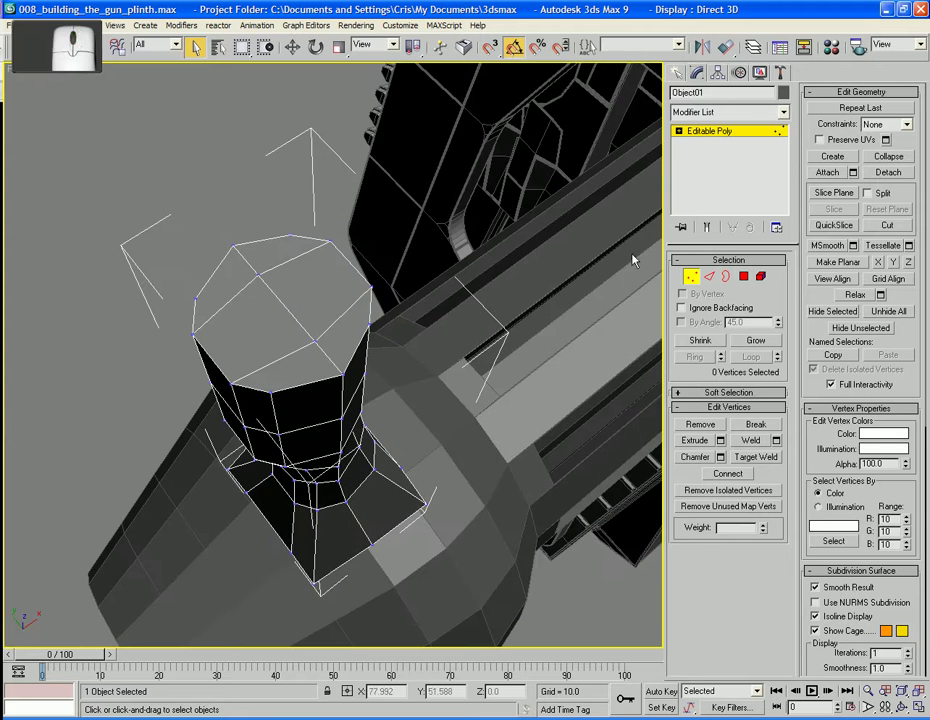
pyautogui.click(709, 276)
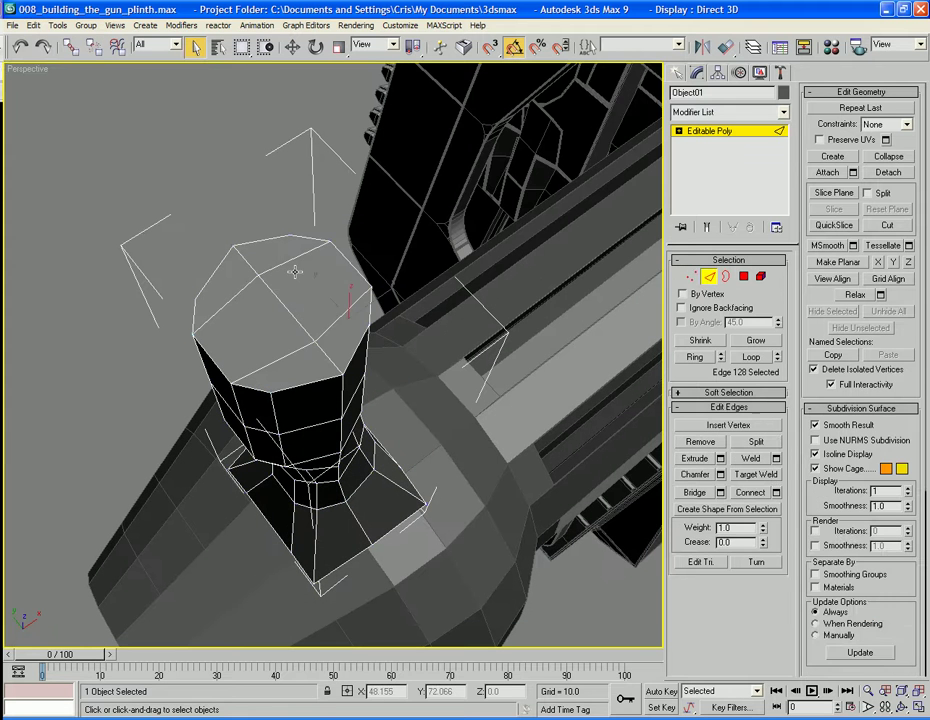
pyautogui.press('ctrl')
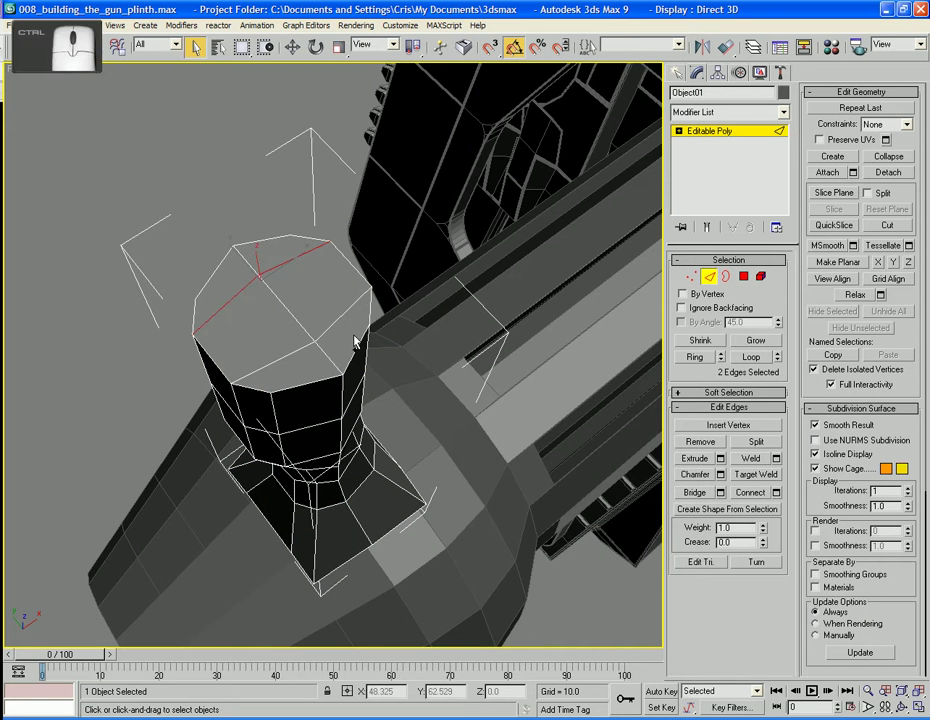
pyautogui.keyDown('ctrl'); pyautogui.click(298, 349); pyautogui.keyUp('ctrl')
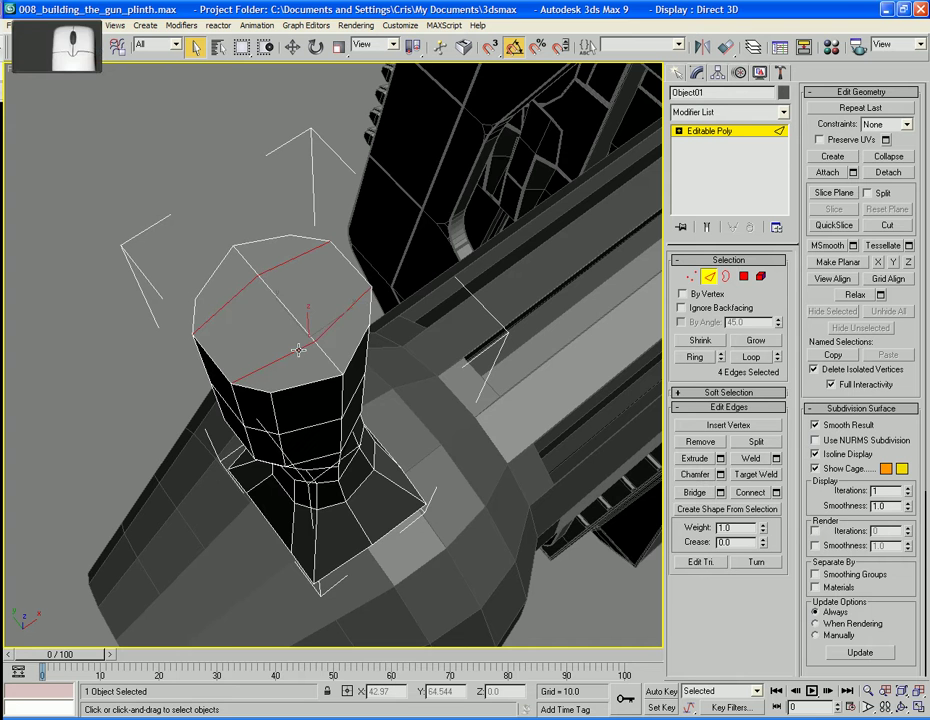
pyautogui.press('r')
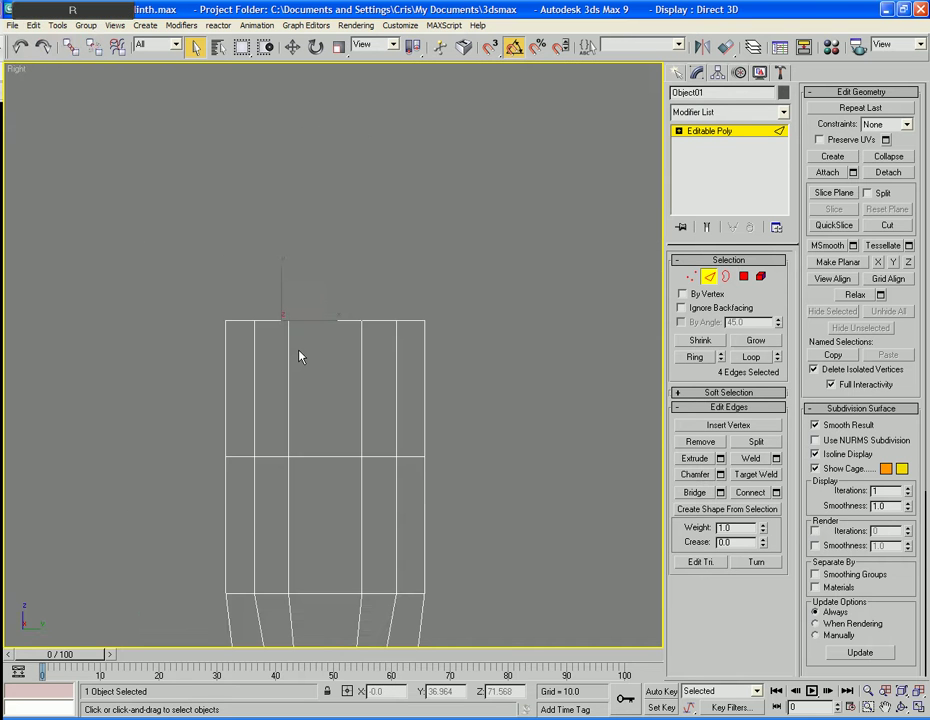
pyautogui.press('p')
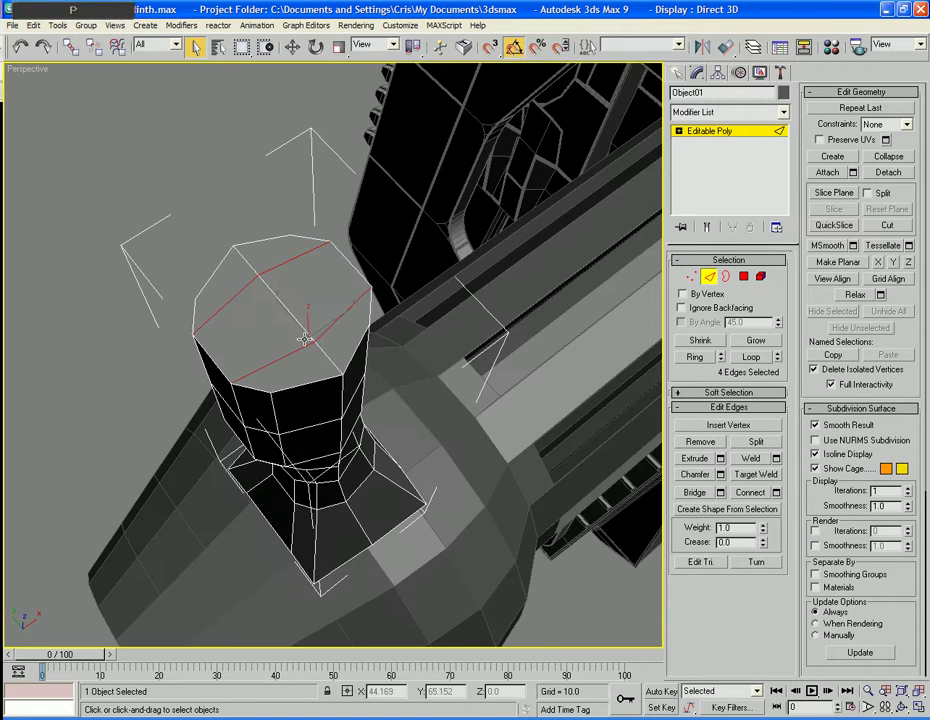
pyautogui.hotkey('ctrl', 'r')
pyautogui.moveTo(339, 374); pyautogui.dragTo(268, 341)
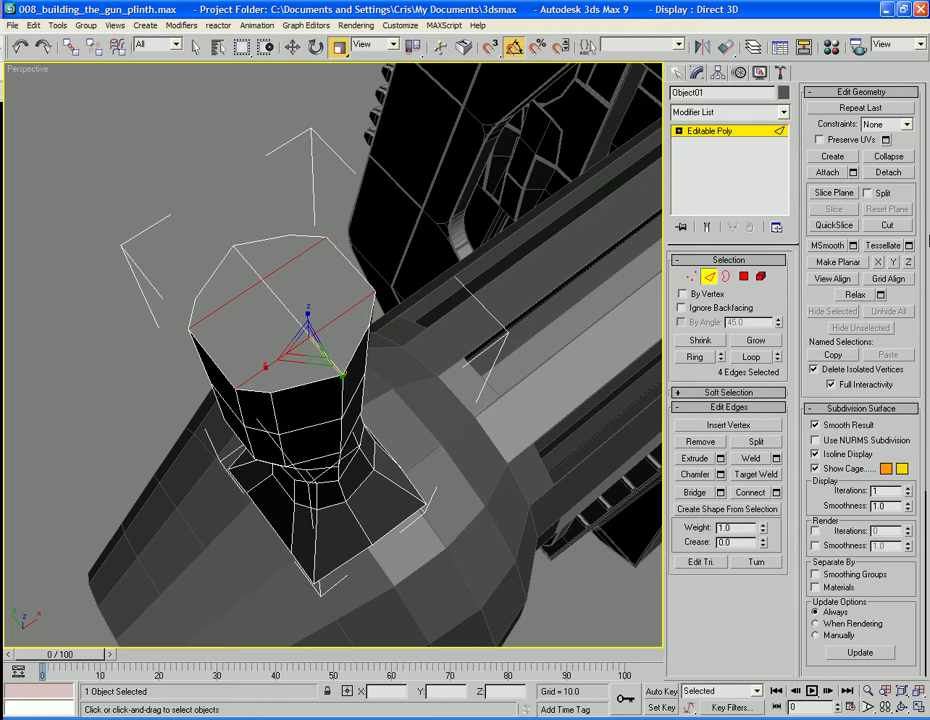
# - Select the two middle polygons of the post's top cap and narrow them into a thin strip by scaling along Y
pyautogui.click(743, 276)
pyautogui.click(255, 342)
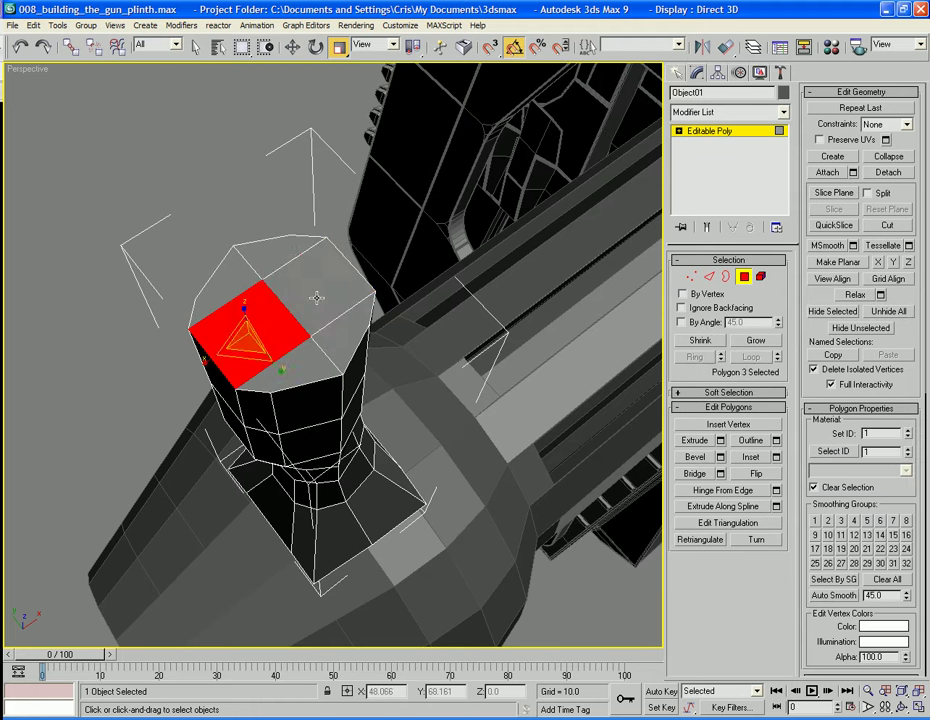
pyautogui.keyDown('ctrl'); pyautogui.click(316, 297); pyautogui.keyUp('ctrl')
pyautogui.moveTo(313, 341); pyautogui.dragTo(224, 297)
pyautogui.keyDown('alt'); pyautogui.moveTo(222, 297); pyautogui.dragTo(333, 412, button='middle'); pyautogui.keyUp('alt')
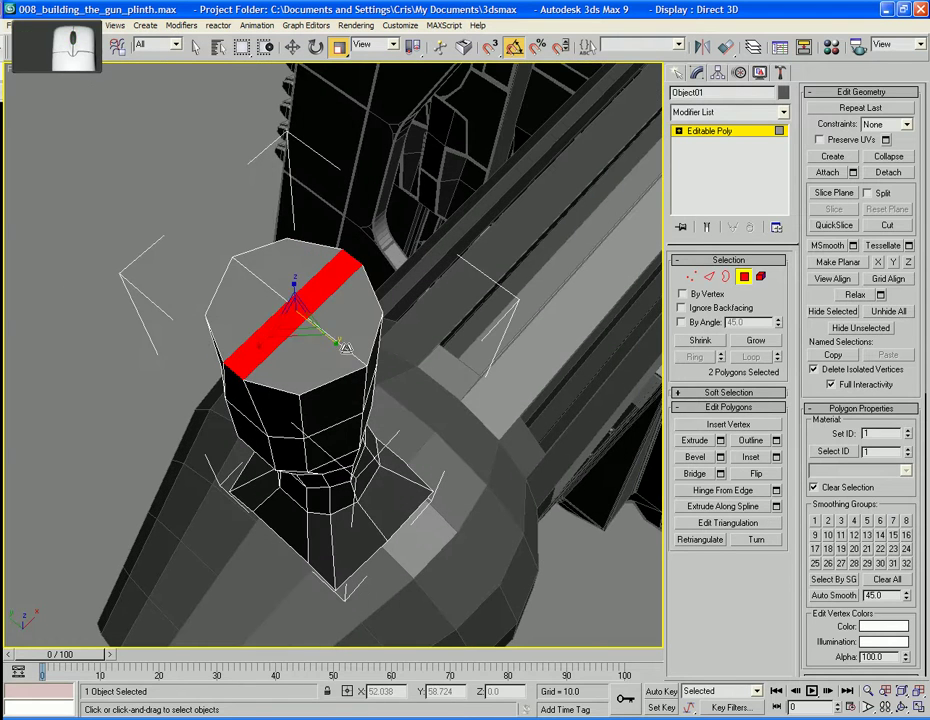
# - Select the three edges crossing the middle of the top cap and scale them to 74% along Y
pyautogui.press('2')
pyautogui.click(256, 298)
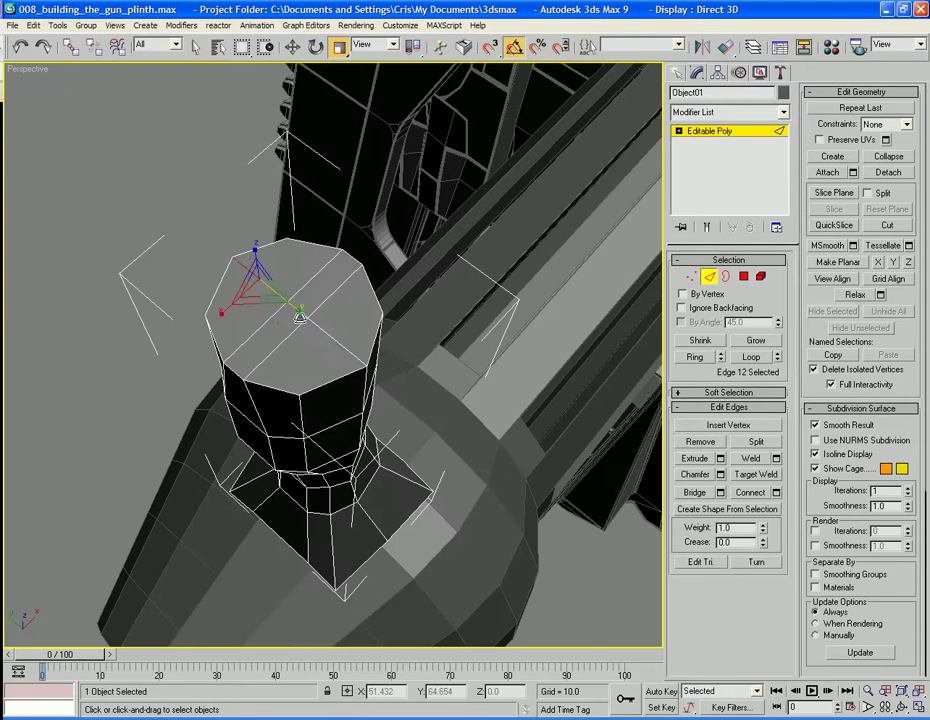
pyautogui.keyDown('ctrl'); pyautogui.click(299, 313); pyautogui.keyUp('ctrl')
pyautogui.keyDown('ctrl'); pyautogui.click(342, 345); pyautogui.keyUp('ctrl')
pyautogui.keyDown('alt'); pyautogui.moveTo(347, 356); pyautogui.dragTo(350, 350, button='middle'); pyautogui.keyUp('alt')
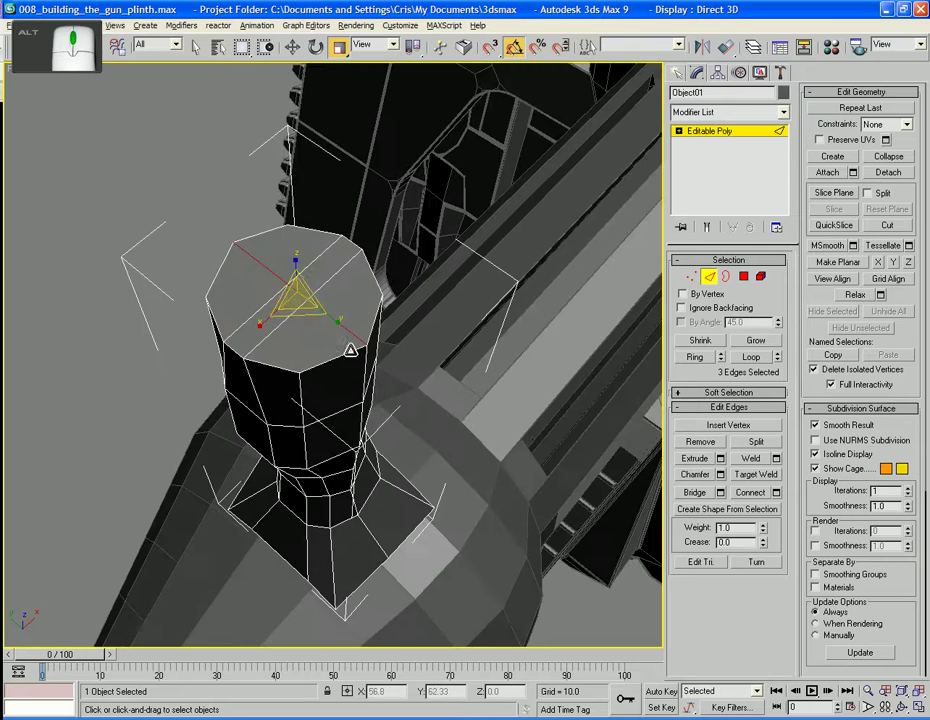
pyautogui.moveTo(339, 321); pyautogui.dragTo(329, 306)
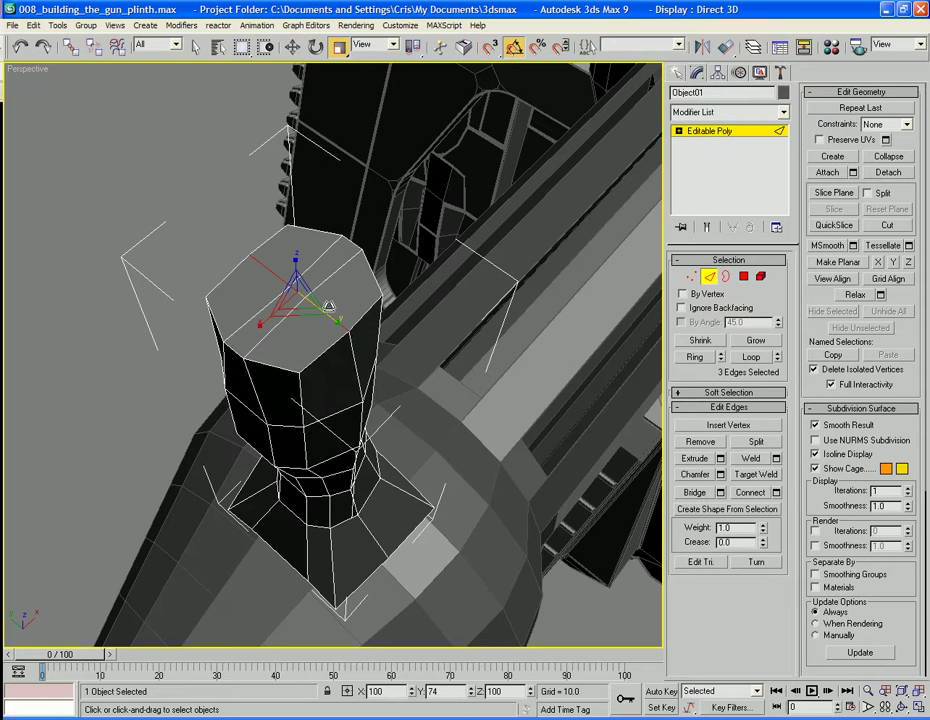
# - Select the four lengthwise edges of the cap's thin middle strip and straighten them into two parallel lines
pyautogui.keyDown('alt'); pyautogui.moveTo(328, 303); pyautogui.dragTo(405, 279, button='middle'); pyautogui.keyUp('alt')
pyautogui.scroll(2, 398, 325)
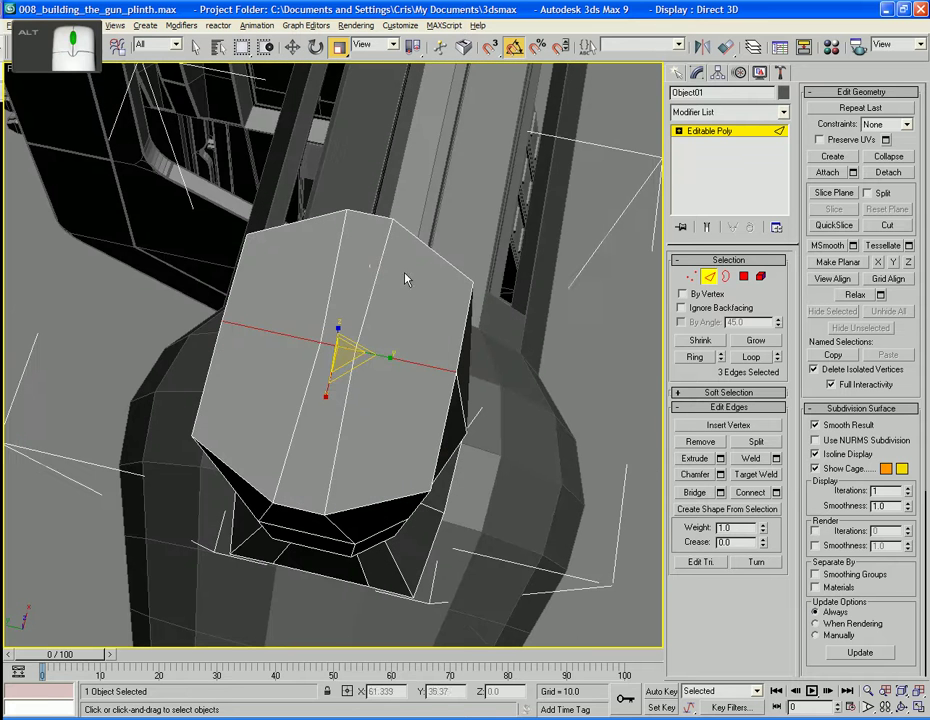
pyautogui.click(377, 265)
pyautogui.keyDown('ctrl'); pyautogui.click(333, 281); pyautogui.keyUp('ctrl')
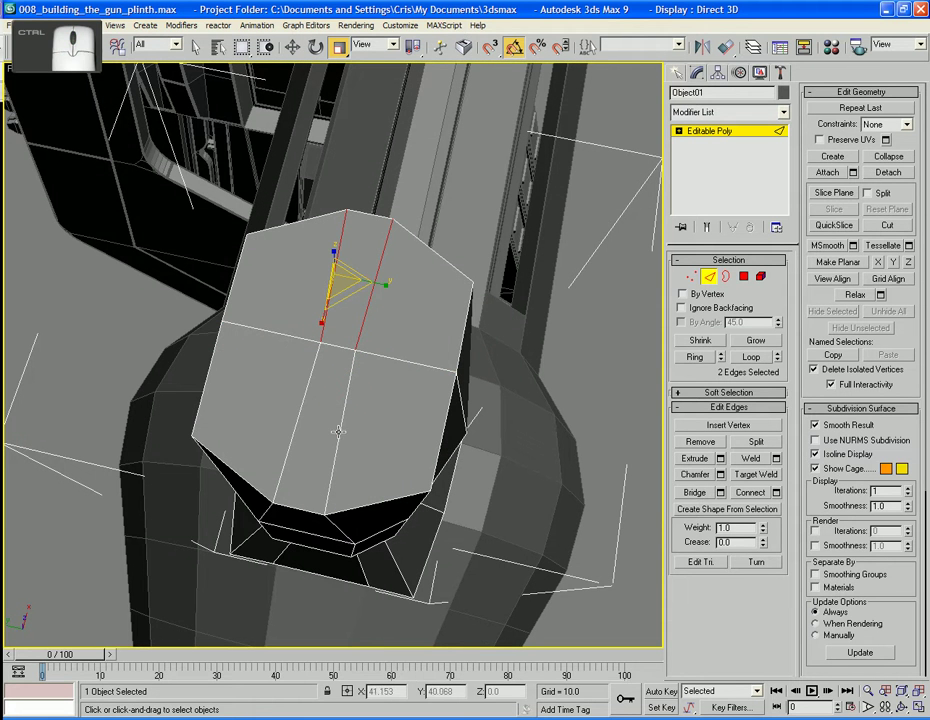
pyautogui.keyDown('ctrl'); pyautogui.click(294, 418); pyautogui.keyUp('ctrl')
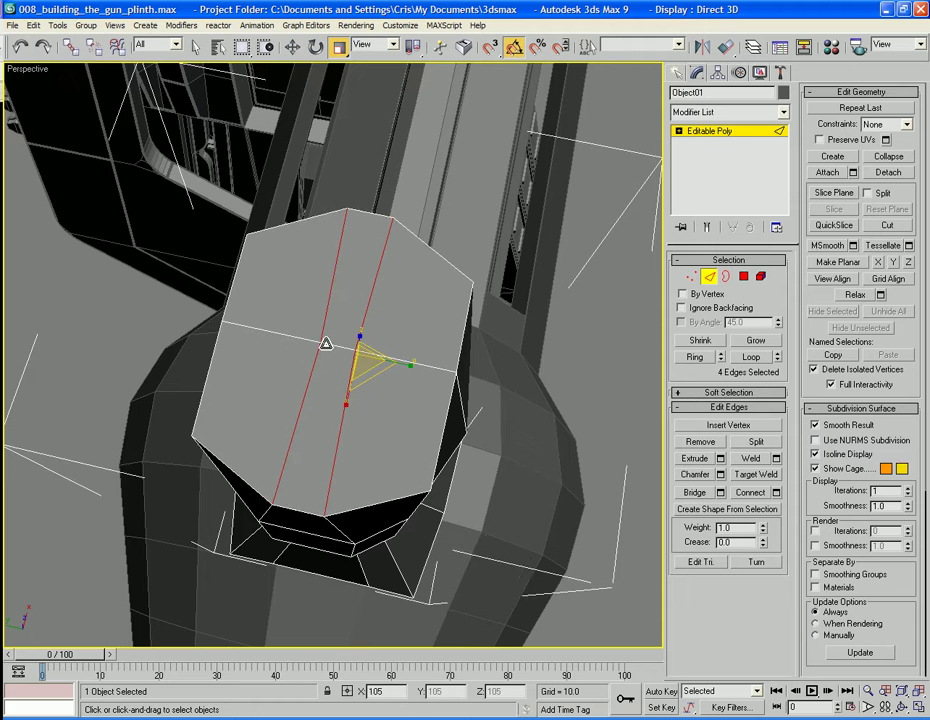
pyautogui.scroll(1, 158, 339)
pyautogui.hotkey('ctrl', 'z')
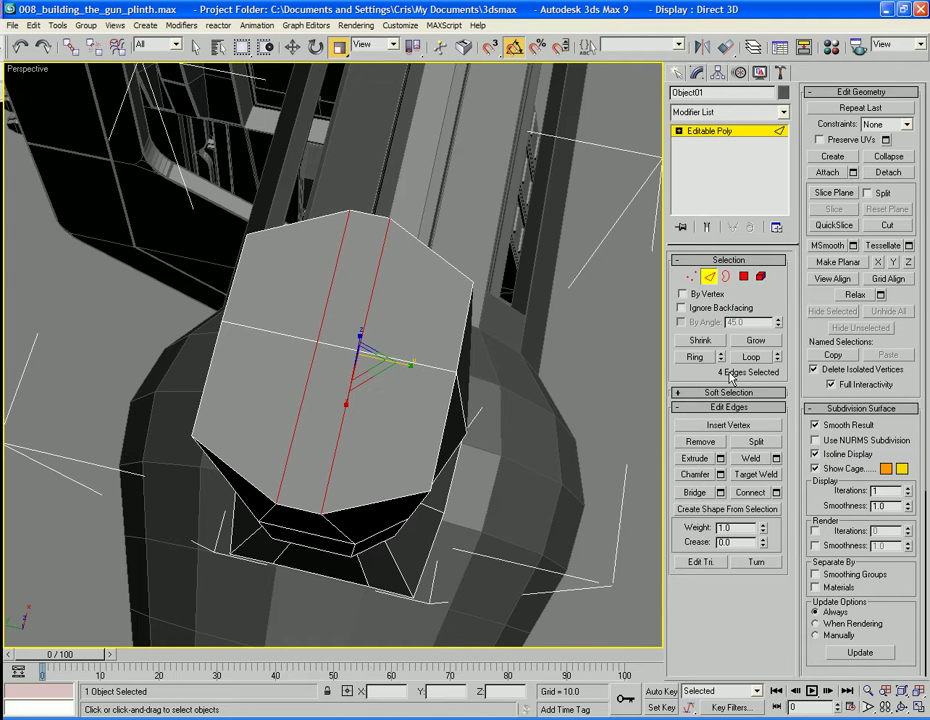
# - Select all six top cap polygons of the post and scale them down along Y so the post tapers towards a narrow top
pyautogui.moveTo(384, 438)
pyautogui.keyDown('alt'); pyautogui.mouseDown(button='middle')
pyautogui.moveTo(355, 372)
pyautogui.moveTo(351, 479)
pyautogui.moveTo(374, 492)
pyautogui.moveTo(357, 384)
pyautogui.moveTo(322, 471)
pyautogui.moveTo(372, 450)
pyautogui.moveTo(390, 415)
pyautogui.mouseUp(button='middle'); pyautogui.keyUp('alt')
pyautogui.scroll(5, 373, 450)
pyautogui.keyDown('alt'); pyautogui.moveTo(390, 415); pyautogui.dragTo(388, 415); pyautogui.keyUp('alt')
pyautogui.scroll(-3, 388, 415)
pyautogui.moveTo(388, 415)
pyautogui.mouseDown(button='middle')
pyautogui.moveTo(353, 417)
pyautogui.moveTo(361, 432)
pyautogui.moveTo(395, 401)
pyautogui.moveTo(385, 405)
pyautogui.mouseUp(button='middle')
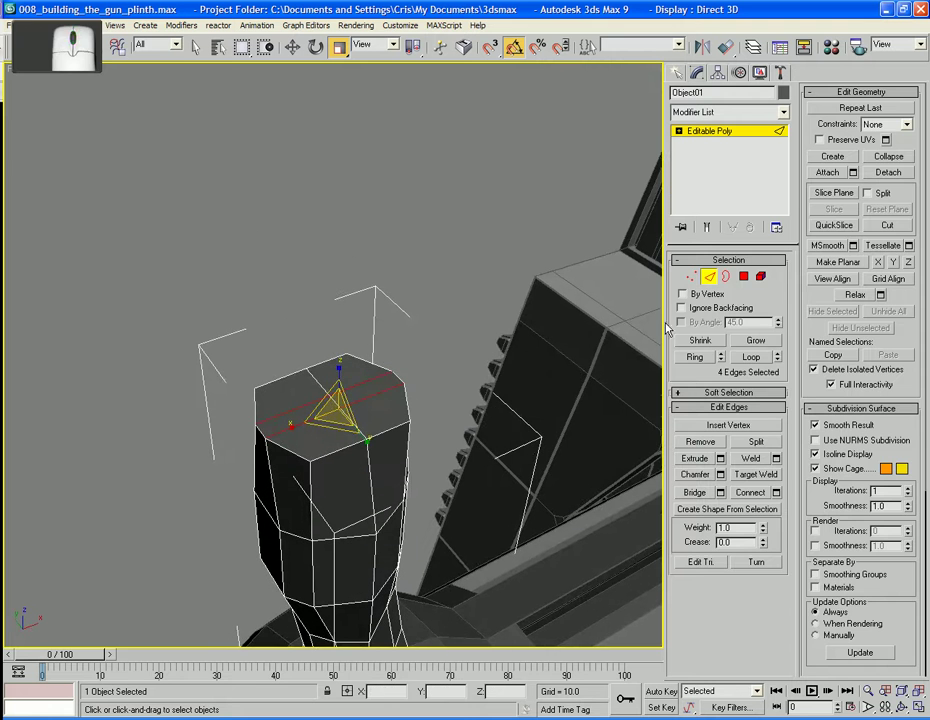
pyautogui.click(743, 276)
pyautogui.click(302, 402)
pyautogui.keyDown('ctrl'); pyautogui.click(298, 432); pyautogui.keyUp('ctrl')
pyautogui.keyDown('ctrl'); pyautogui.click(335, 440); pyautogui.keyUp('ctrl')
pyautogui.keyDown('ctrl'); pyautogui.click(369, 413); pyautogui.keyUp('ctrl')
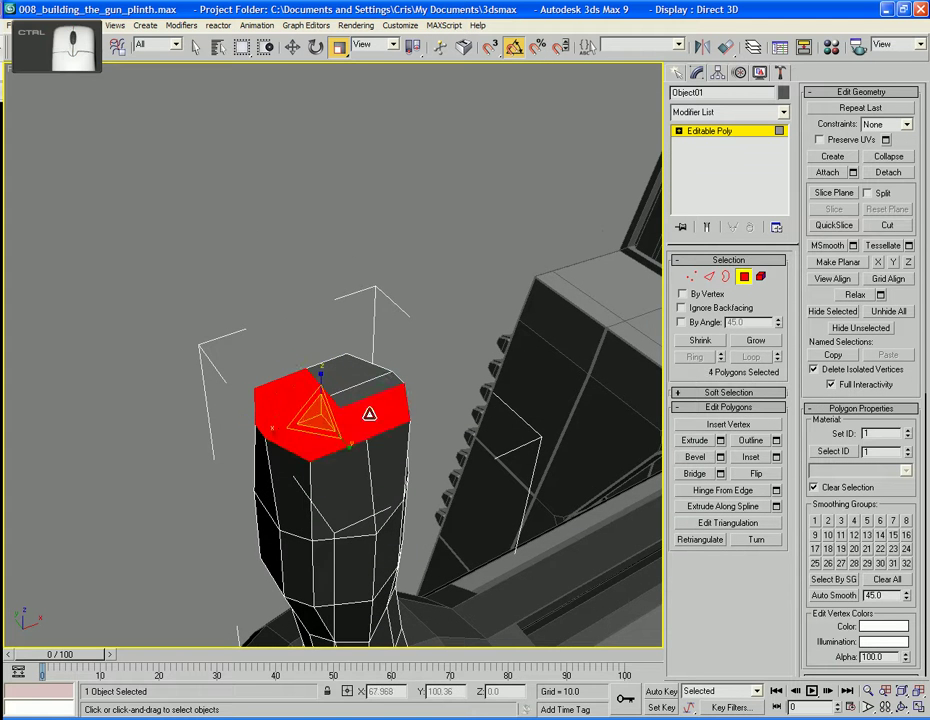
pyautogui.keyDown('ctrl'); pyautogui.click(358, 388); pyautogui.keyUp('ctrl')
pyautogui.scroll(-4, 343, 370)
pyautogui.scroll(2, 336, 361)
pyautogui.press('z')
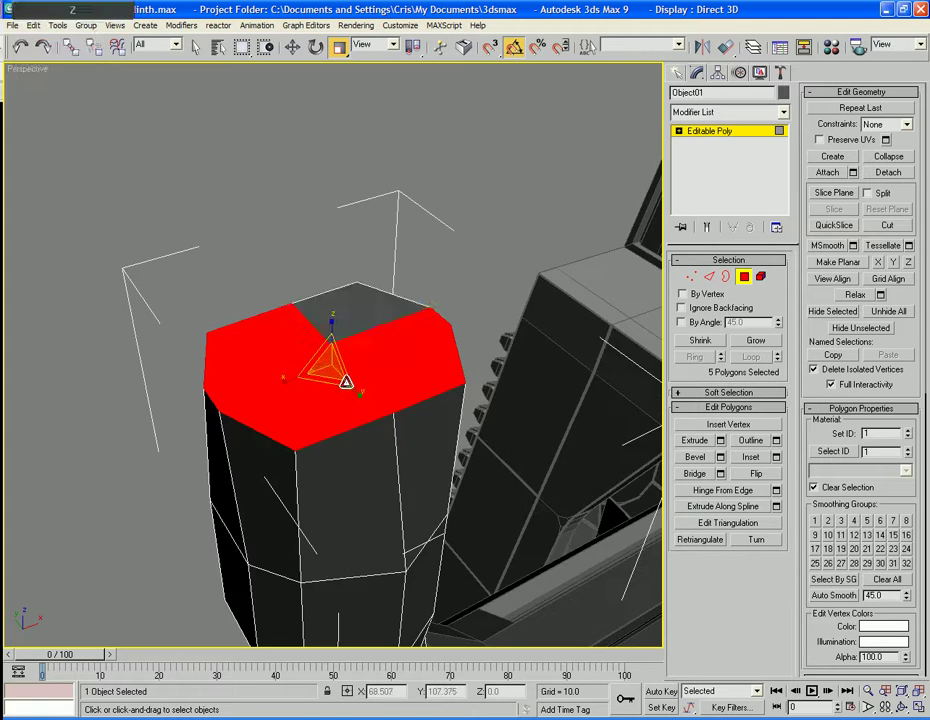
pyautogui.keyDown('ctrl'); pyautogui.click(356, 330); pyautogui.keyUp('ctrl')
pyautogui.moveTo(361, 380); pyautogui.dragTo(338, 360)
# - Select the four long outer edges on both sides of the narrowed cap and widen them along X, ending with a 111% scale
pyautogui.keyDown('alt'); pyautogui.moveTo(340, 411); pyautogui.dragTo(480, 431, button='middle'); pyautogui.keyUp('alt')
pyautogui.scroll(-2, 328, 403)
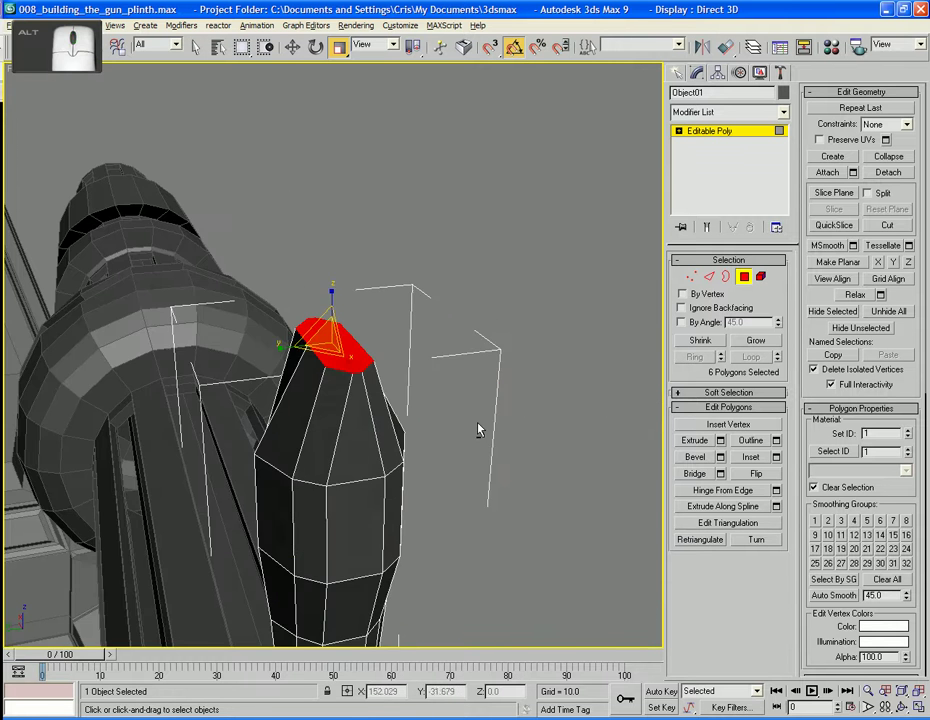
pyautogui.scroll(-1, 480, 431)
pyautogui.keyDown('alt'); pyautogui.moveTo(403, 428); pyautogui.dragTo(398, 525, button='middle'); pyautogui.keyUp('alt')
pyautogui.scroll(3, 406, 465)
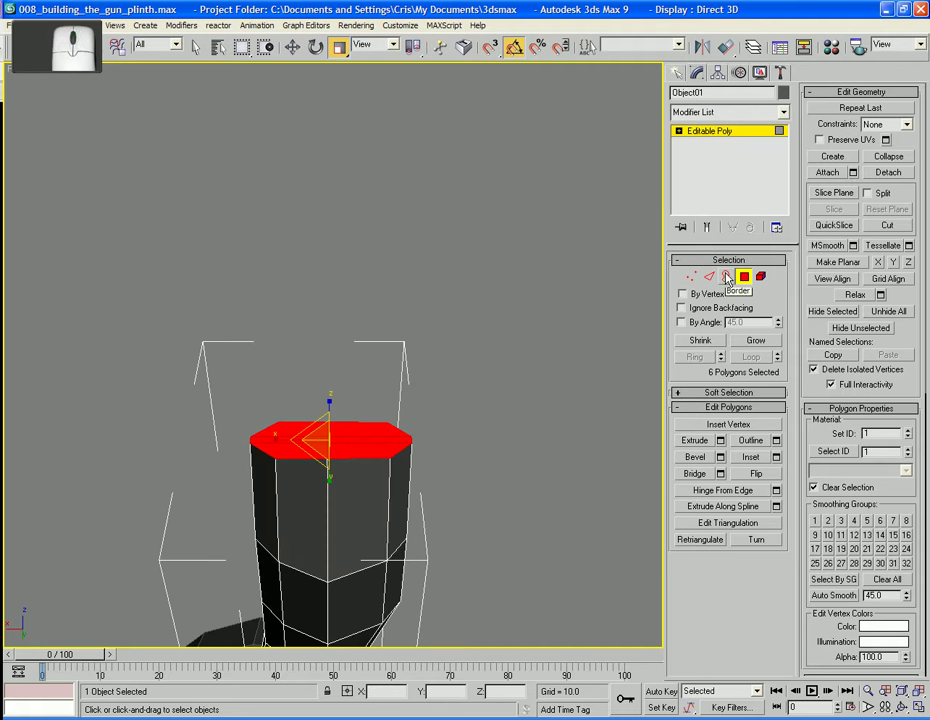
pyautogui.click(709, 276)
pyautogui.click(300, 423)
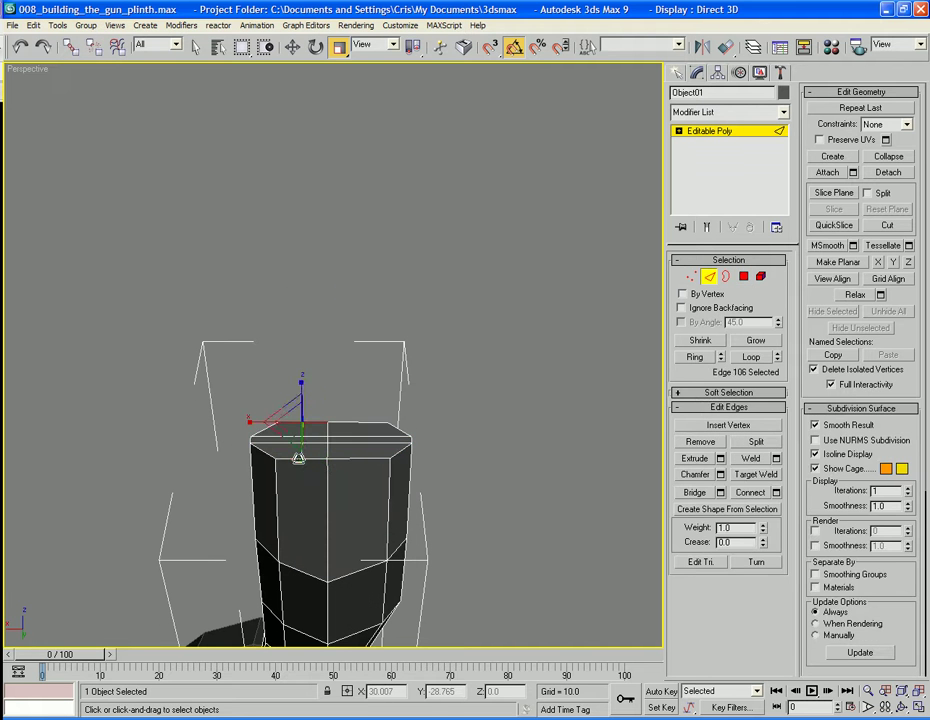
pyautogui.keyDown('ctrl'); pyautogui.click(299, 459); pyautogui.keyUp('ctrl')
pyautogui.keyDown('ctrl'); pyautogui.click(345, 459); pyautogui.keyUp('ctrl')
pyautogui.keyDown('ctrl'); pyautogui.click(347, 424); pyautogui.keyUp('ctrl')
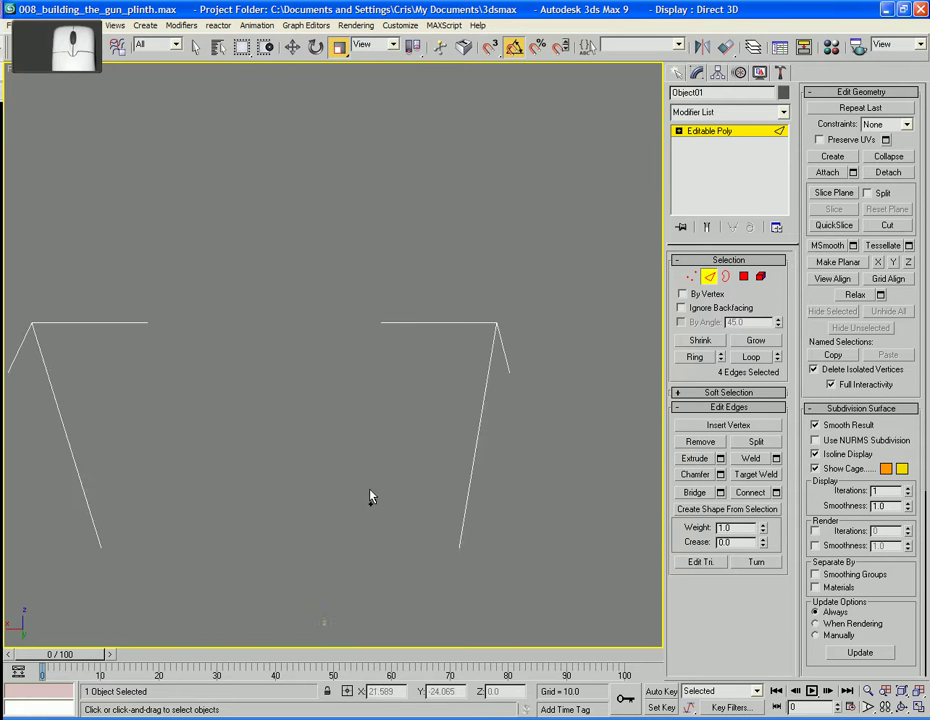
pyautogui.press('z')
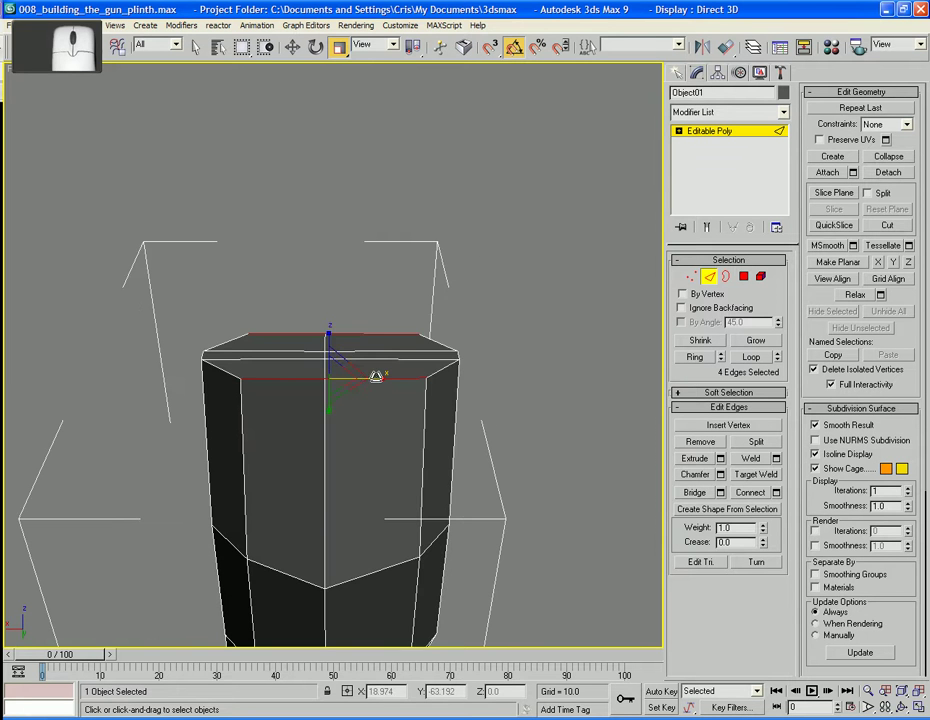
pyautogui.scroll(-4, 390, 387)
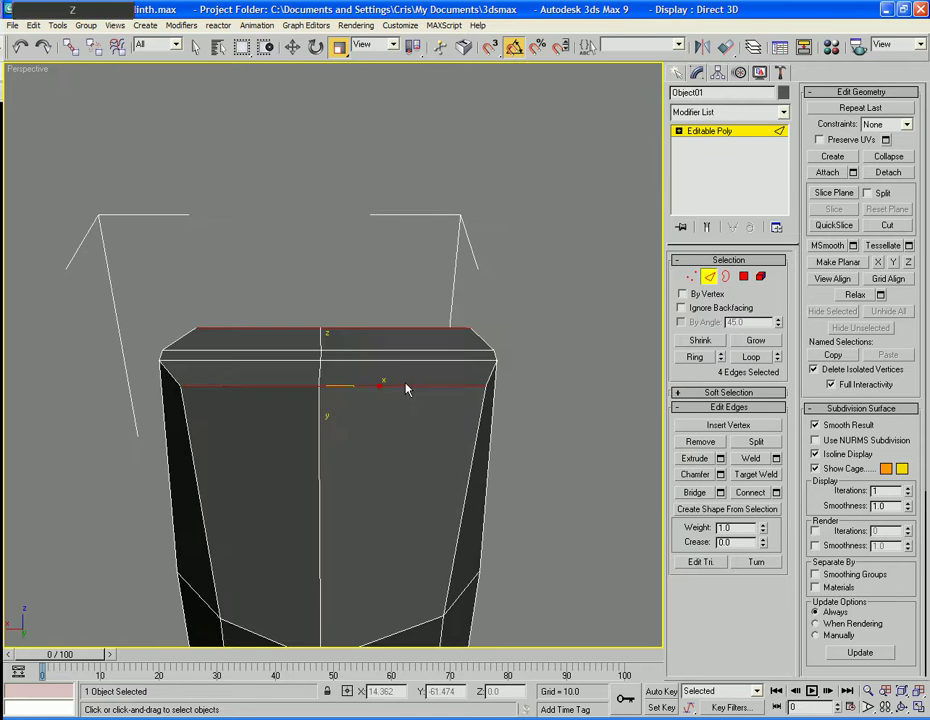
pyautogui.keyDown('alt'); pyautogui.moveTo(376, 390); pyautogui.dragTo(346, 440, button='middle'); pyautogui.keyUp('alt')
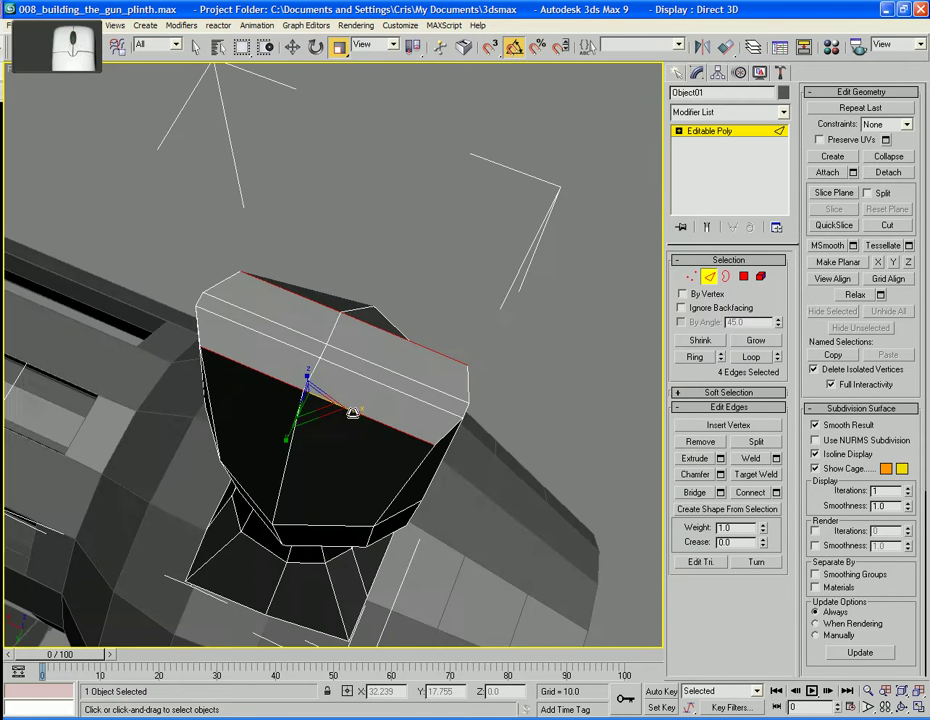
pyautogui.moveTo(357, 415); pyautogui.dragTo(357, 415)
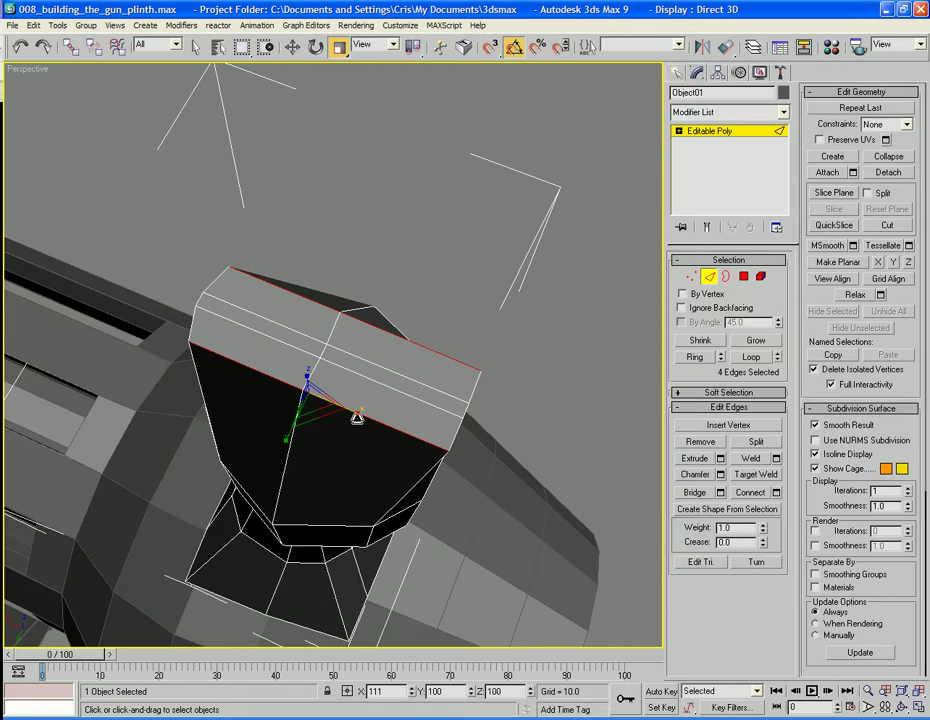
# - In the Right view, move the two inner vertex pairs next to the ring's outer corners below the cap outward along Y onto those corners
pyautogui.scroll(-3, 357, 415)
pyautogui.keyDown('alt'); pyautogui.moveTo(357, 415); pyautogui.dragTo(331, 408, button='middle'); pyautogui.keyUp('alt')
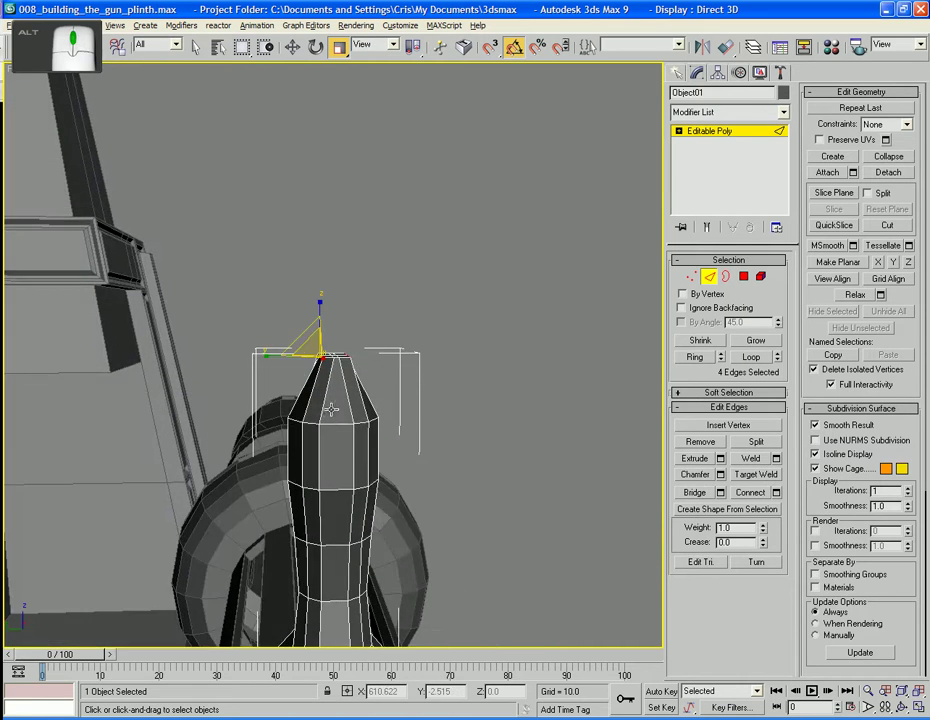
pyautogui.press('z')
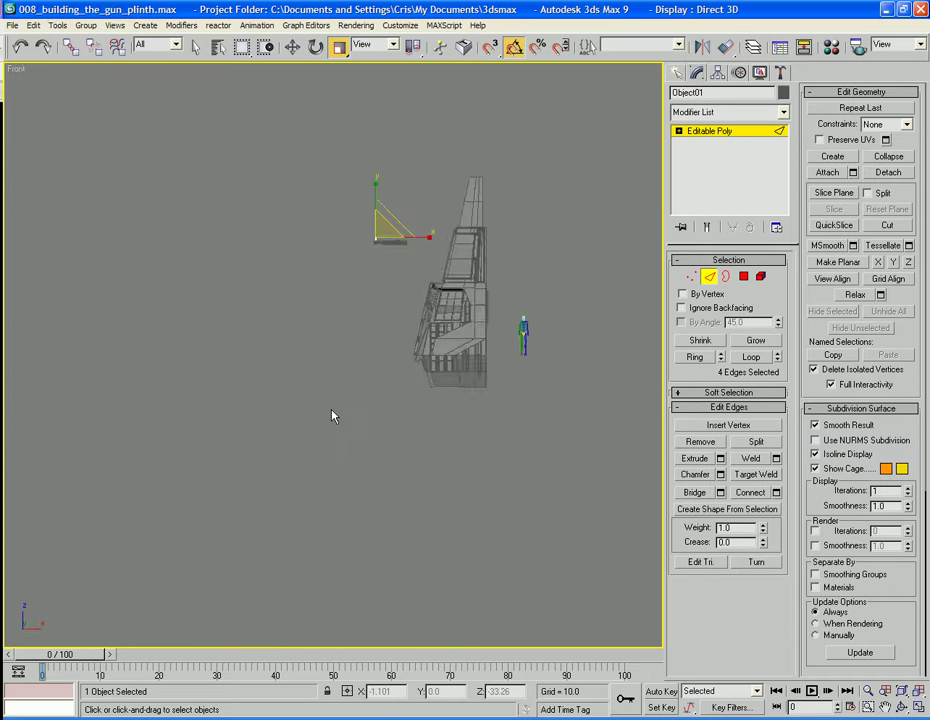
pyautogui.press('r')
pyautogui.moveTo(335, 460); pyautogui.dragTo(351, 336, button='middle')
pyautogui.scroll(2, 337, 380)
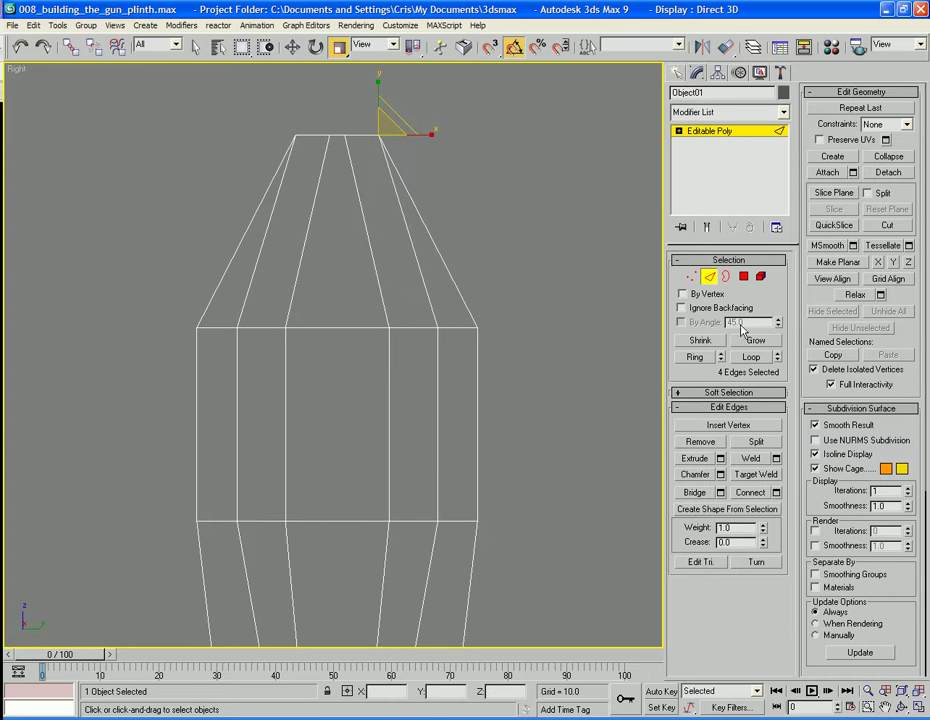
pyautogui.click(691, 276)
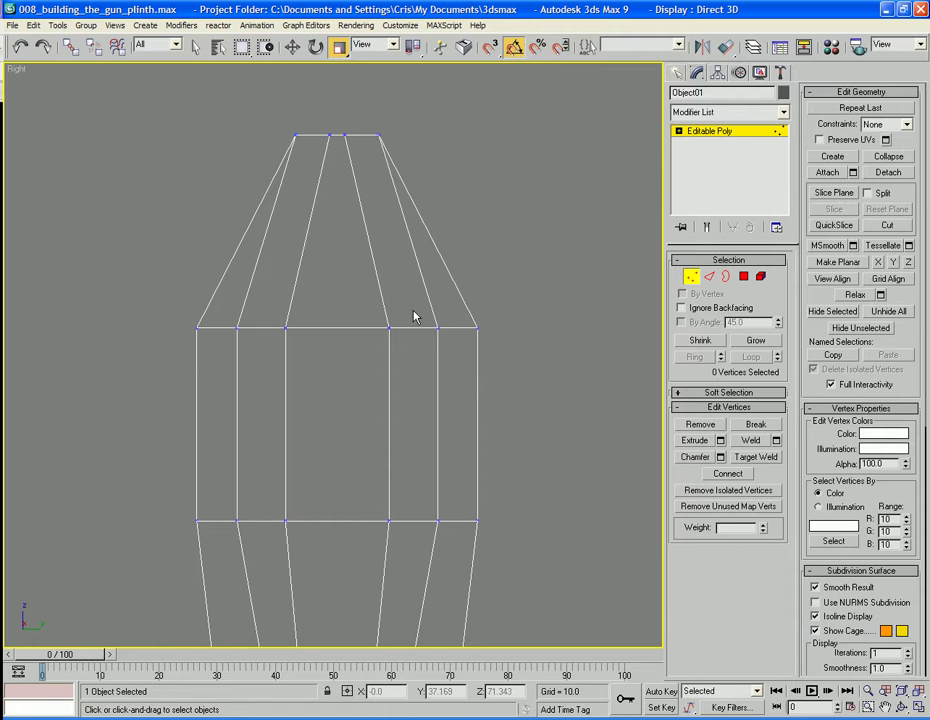
pyautogui.moveTo(416, 316); pyautogui.dragTo(455, 351)
pyautogui.press('w')
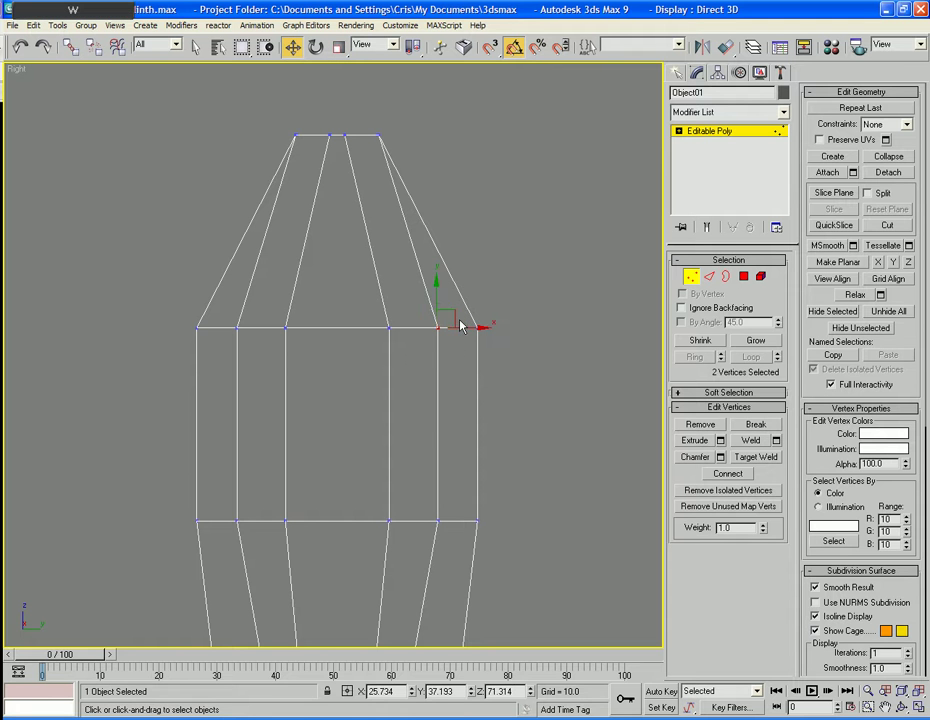
pyautogui.moveTo(471, 328); pyautogui.dragTo(509, 350)
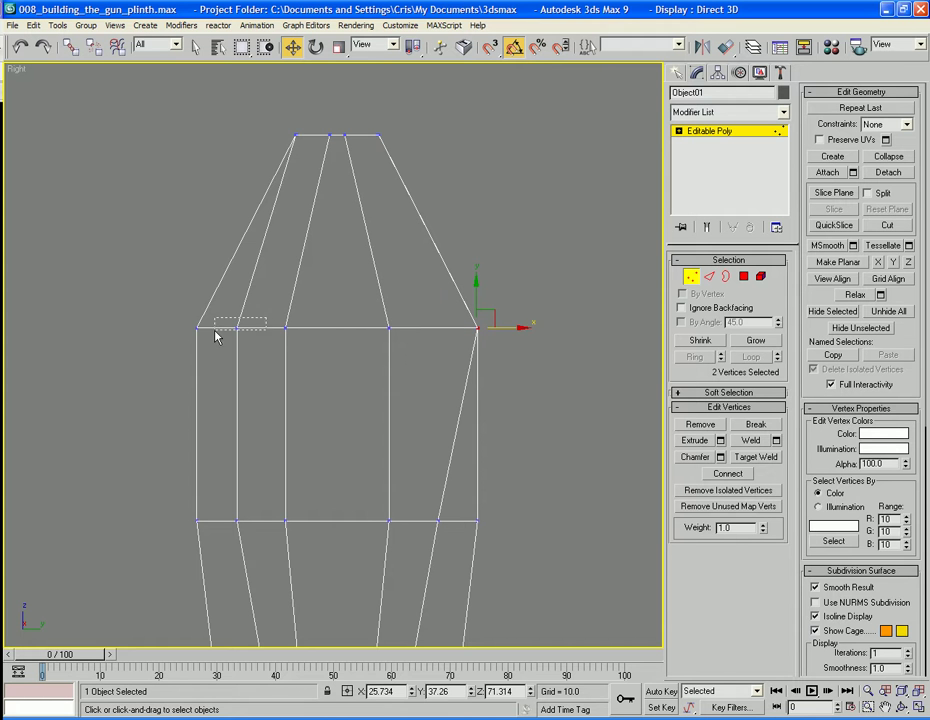
pyautogui.moveTo(266, 318); pyautogui.dragTo(214, 331)
pyautogui.moveTo(276, 327); pyautogui.dragTo(242, 324)
# - In the Front view, move the left inner vertex pair of the ring below the cap outward along X onto the outer corner line
pyautogui.press('p')
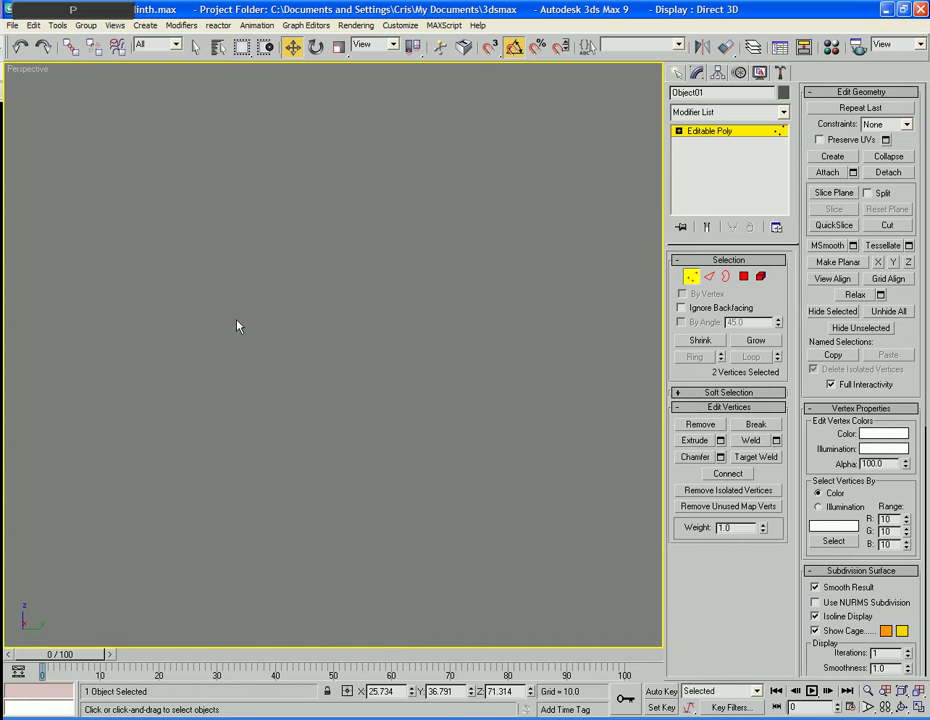
pyautogui.scroll(-10, 328, 407)
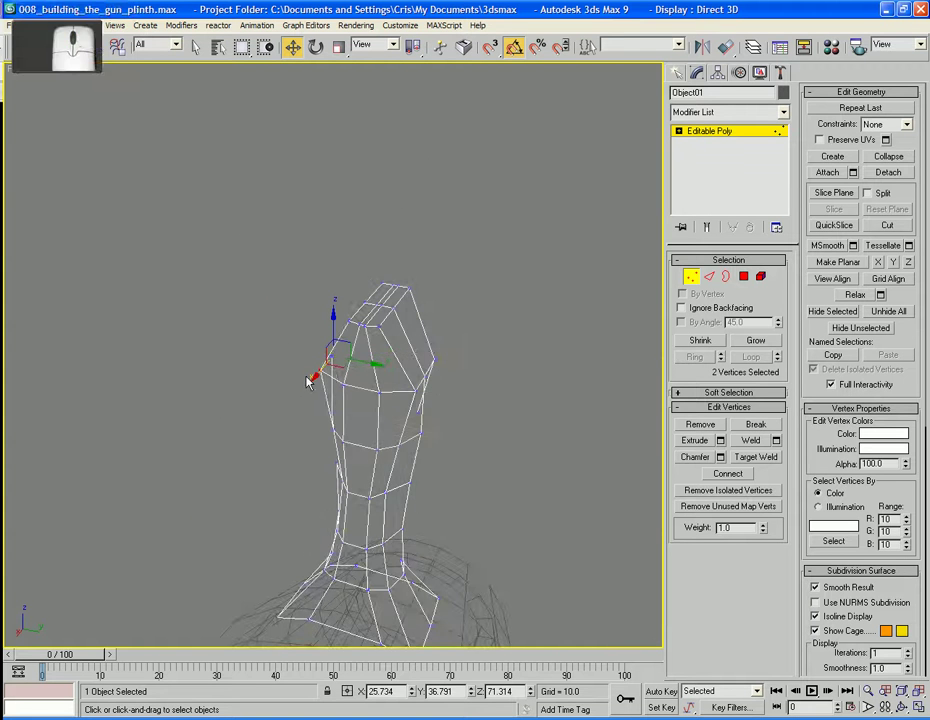
pyautogui.press('F3')
pyautogui.keyDown('alt'); pyautogui.moveTo(328, 407); pyautogui.dragTo(418, 447, button='middle'); pyautogui.keyUp('alt')
pyautogui.keyDown('alt'); pyautogui.moveTo(355, 438); pyautogui.dragTo(442, 428, button='middle'); pyautogui.keyUp('alt')
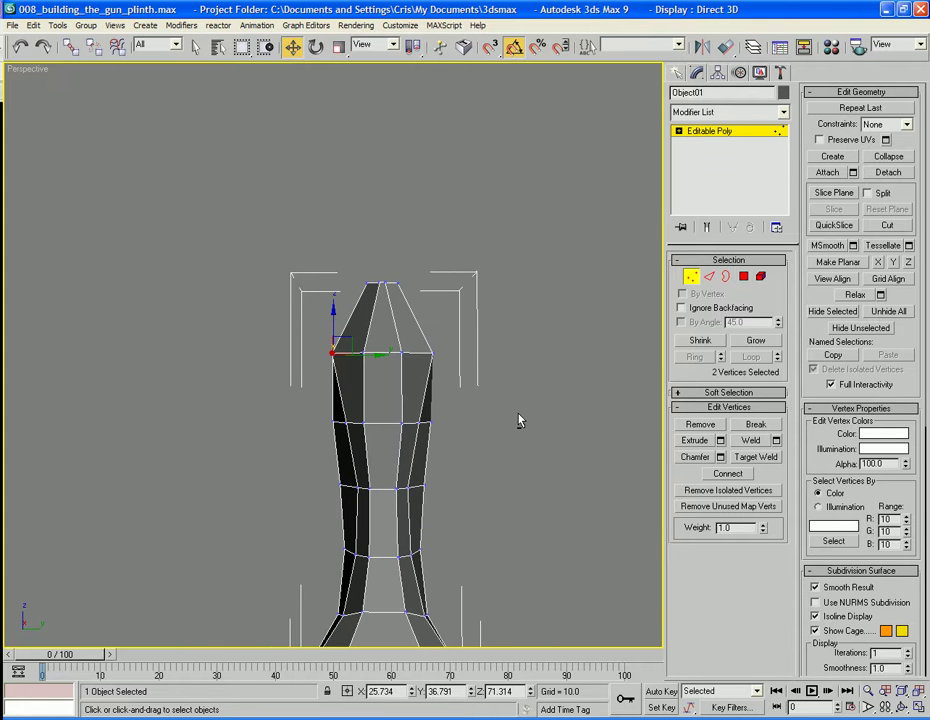
pyautogui.keyDown('alt'); pyautogui.moveTo(518, 420); pyautogui.dragTo(392, 430, button='middle'); pyautogui.keyUp('alt')
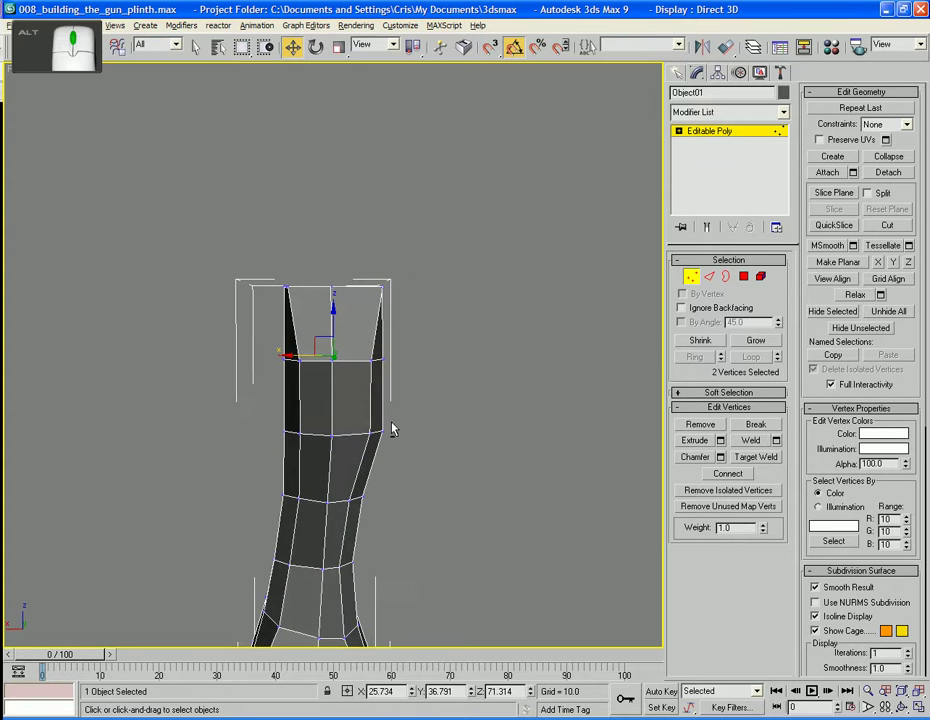
pyautogui.press('f')
pyautogui.press('z')
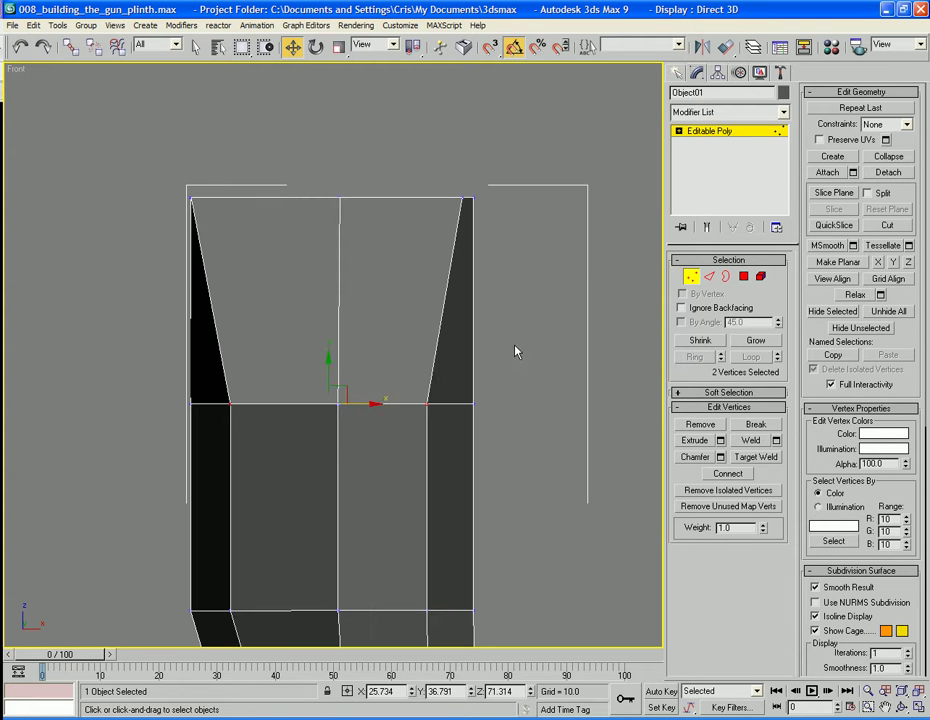
pyautogui.moveTo(260, 384); pyautogui.dragTo(213, 446)
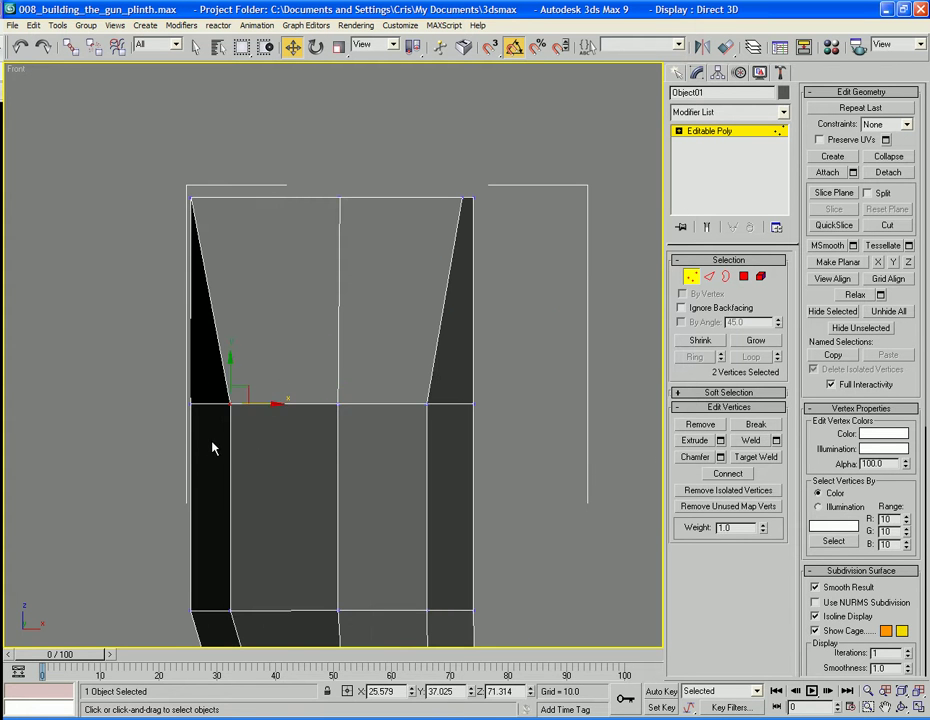
pyautogui.click(279, 408)
pyautogui.moveTo(266, 387); pyautogui.dragTo(242, 394)
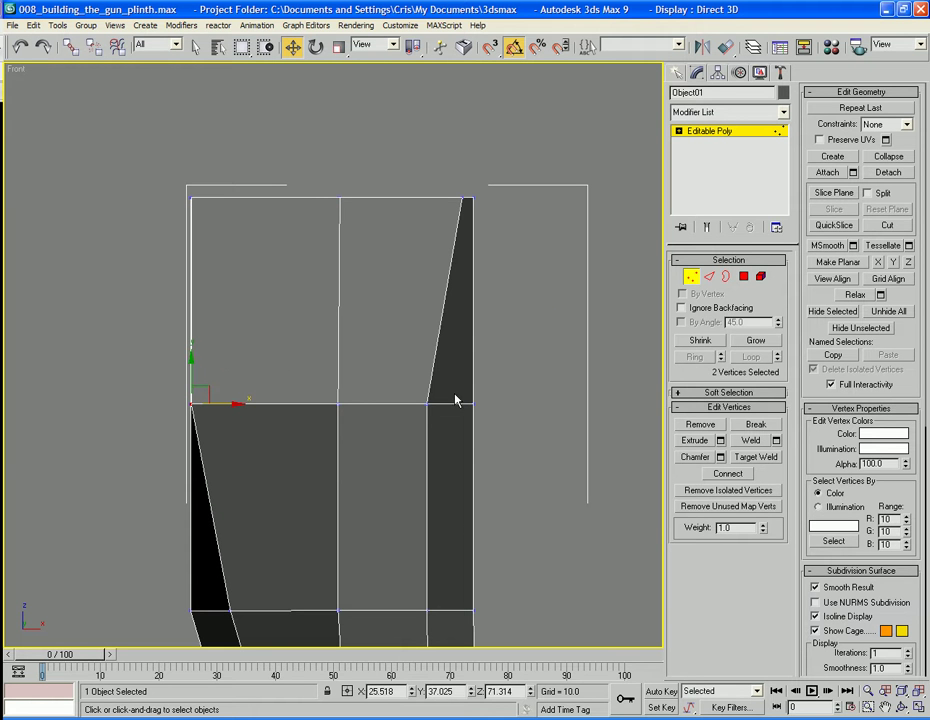
# - Move the ring's right inner vertex pair outward along X, then move it together with the two cap vertices above onto the outer edge
pyautogui.moveTo(436, 438); pyautogui.dragTo(492, 403)
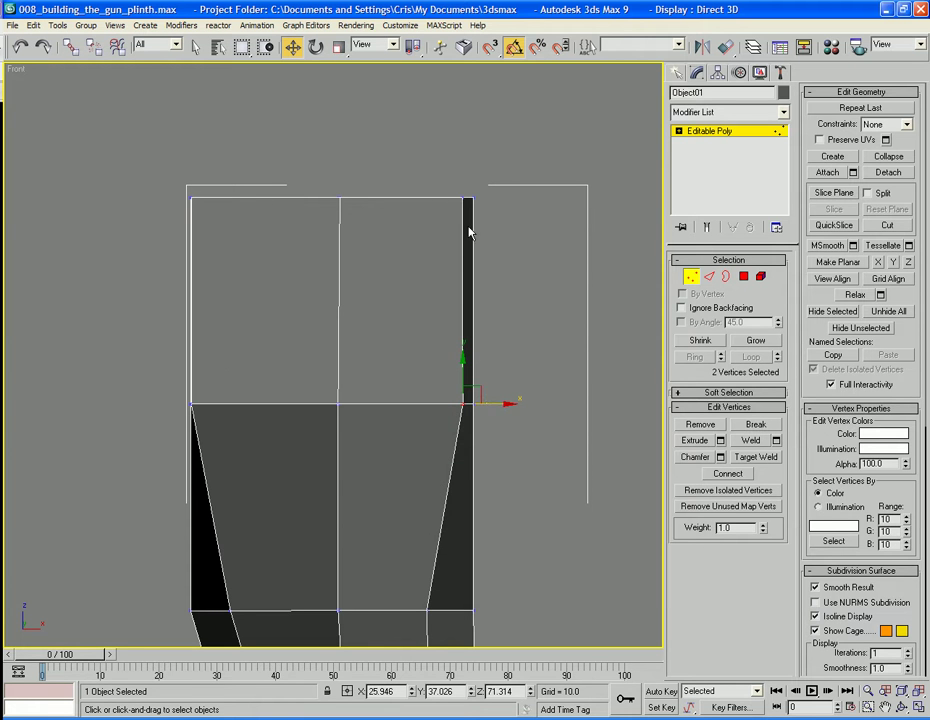
pyautogui.keyDown('ctrl'); pyautogui.click(459, 198); pyautogui.keyUp('ctrl')
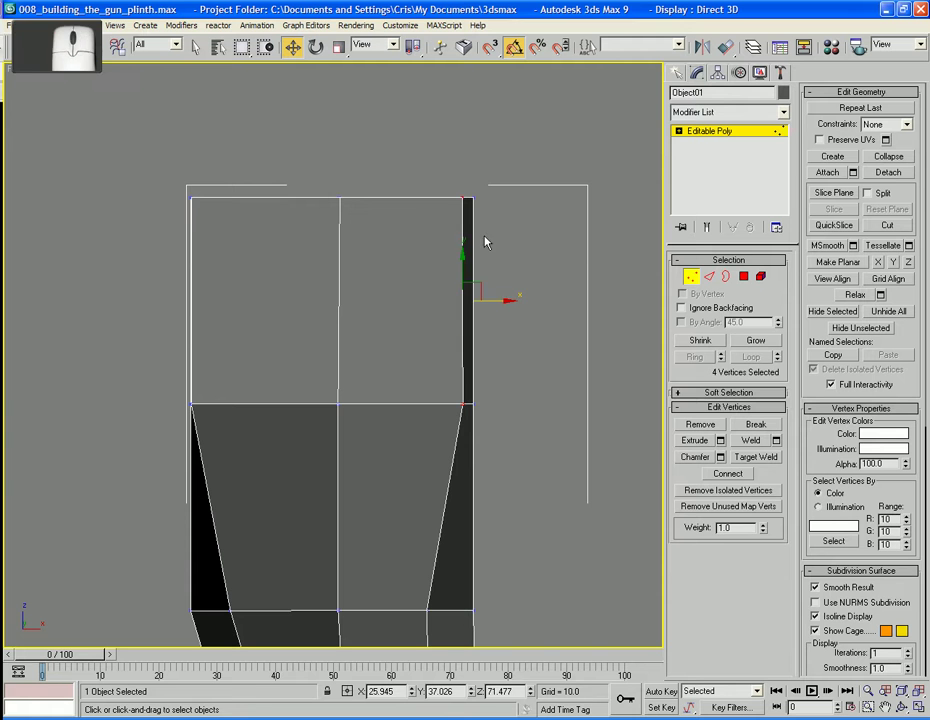
pyautogui.moveTo(507, 294); pyautogui.dragTo(527, 330)
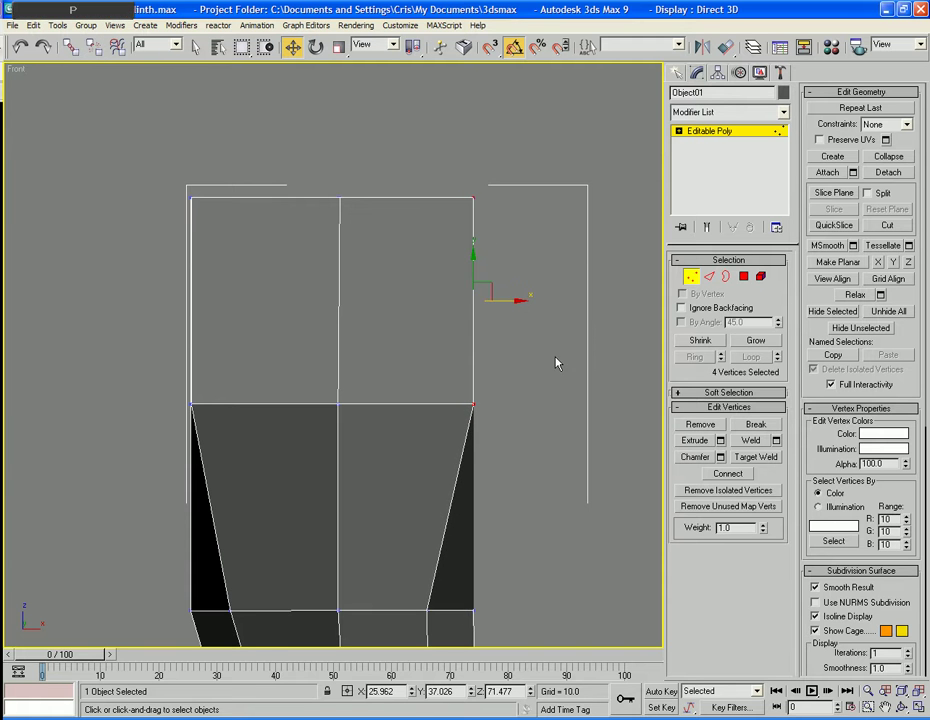
# - Select the ten upright edges of the post's tapered cap section and connect them with a new horizontal edge loop
pyautogui.keyDown('alt'); pyautogui.moveTo(556, 361); pyautogui.dragTo(466, 381, button='middle'); pyautogui.keyUp('alt')
pyautogui.scroll(-6, 478, 386)
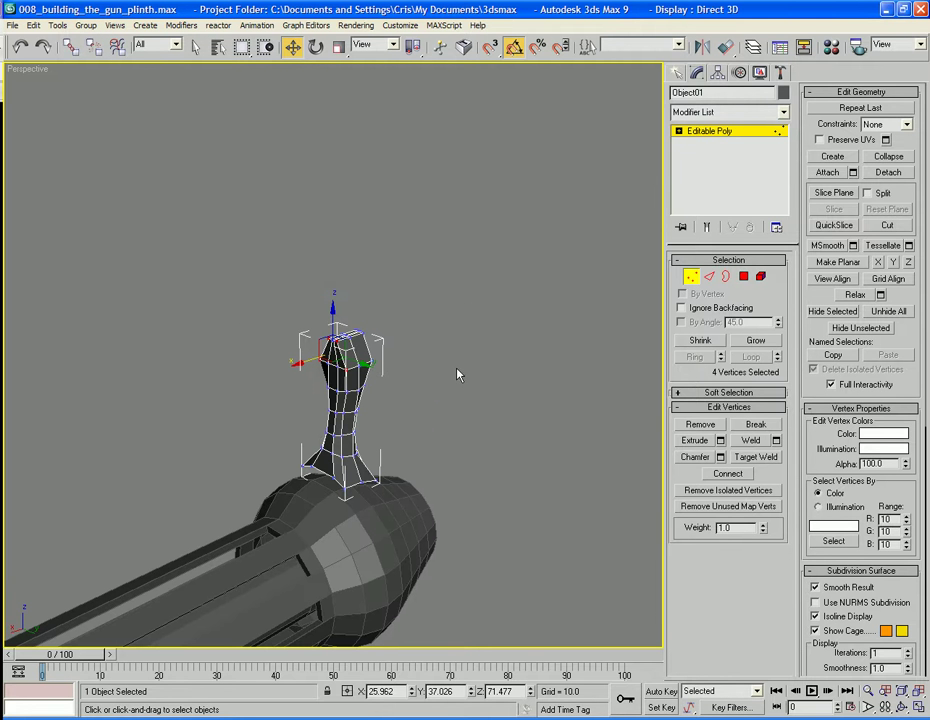
pyautogui.keyDown('alt'); pyautogui.moveTo(459, 374); pyautogui.dragTo(225, 361, button='middle'); pyautogui.keyUp('alt')
pyautogui.keyDown('alt'); pyautogui.moveTo(337, 373); pyautogui.dragTo(432, 421, button='middle'); pyautogui.keyUp('alt')
pyautogui.scroll(4, 391, 383)
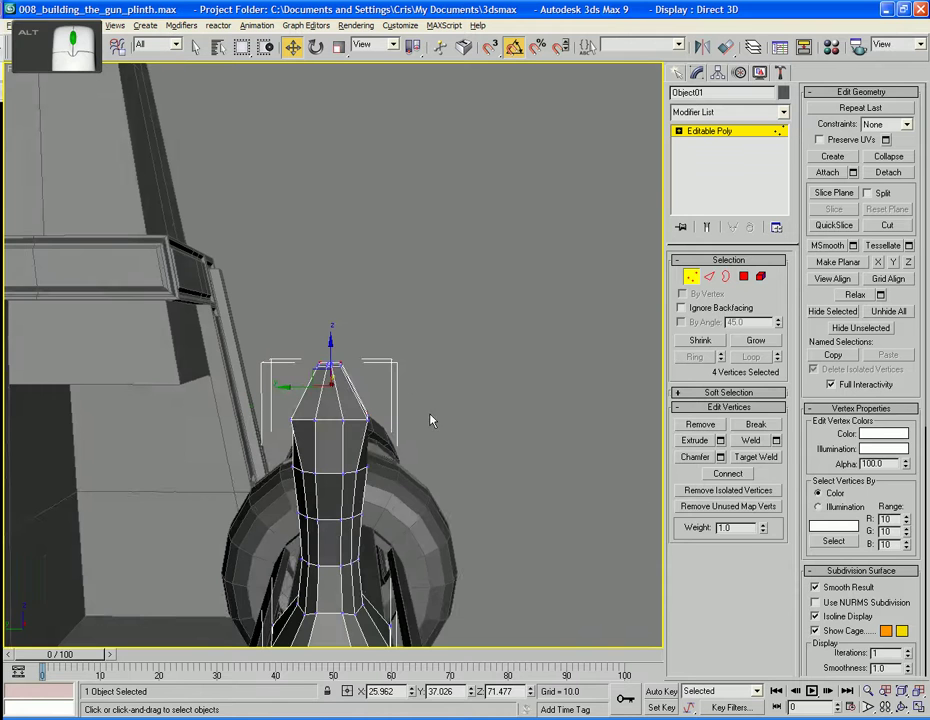
pyautogui.click(714, 277)
pyautogui.keyDown('alt'); pyautogui.moveTo(413, 380); pyautogui.dragTo(411, 390, button='middle'); pyautogui.keyUp('alt')
pyautogui.moveTo(409, 388); pyautogui.dragTo(266, 398)
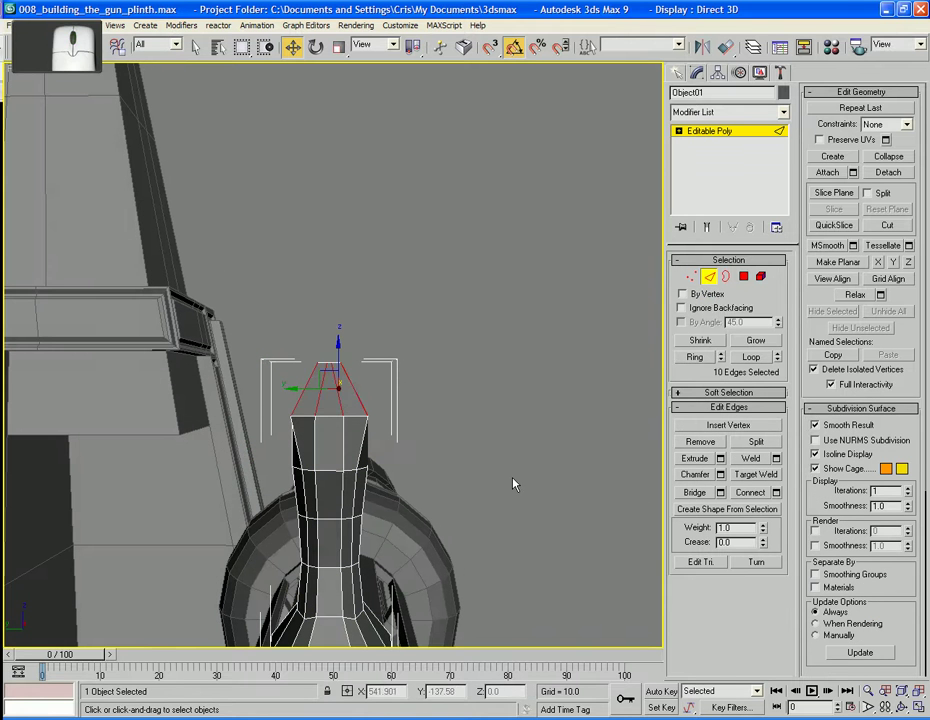
pyautogui.click(751, 493)
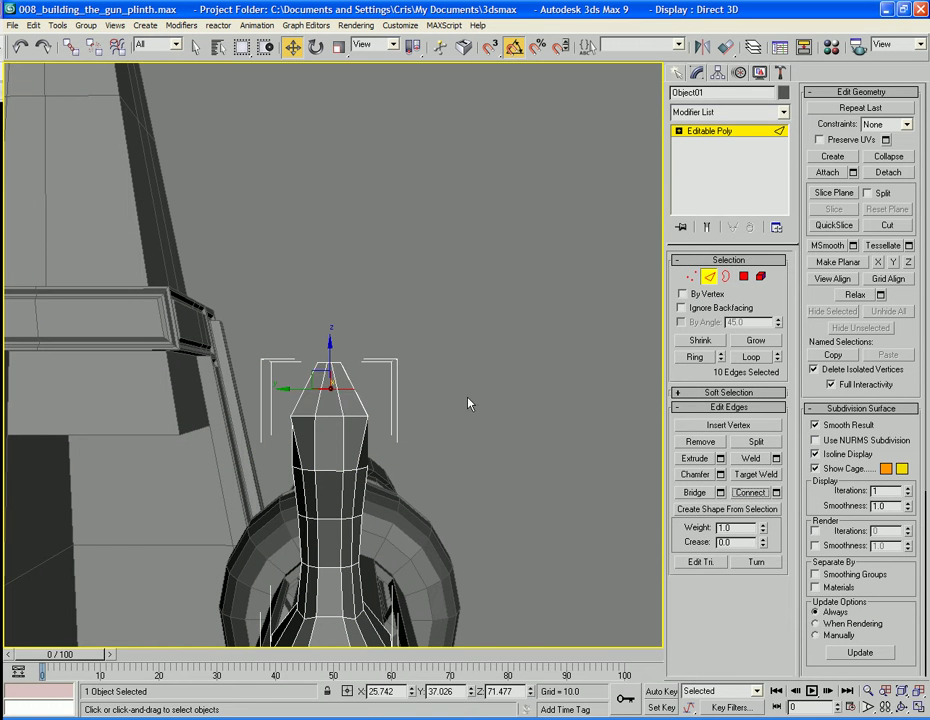
# - In the Right view, scale the new cap edge loop wider along the horizontal axis and raise it by about 0.04
pyautogui.press('r')
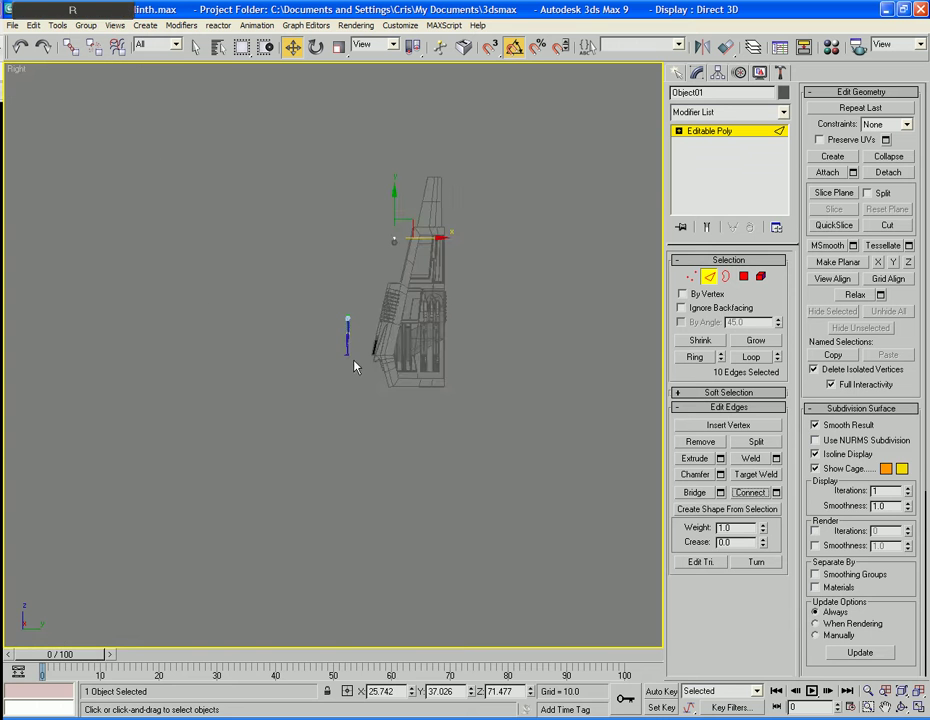
pyautogui.press('z')
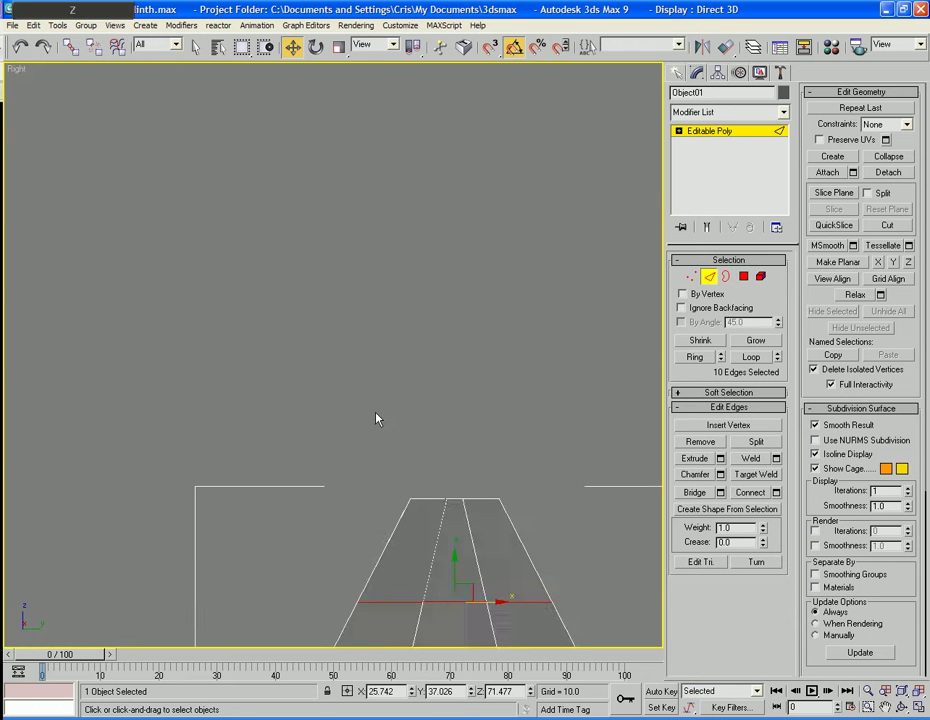
pyautogui.scroll(4, 385, 425)
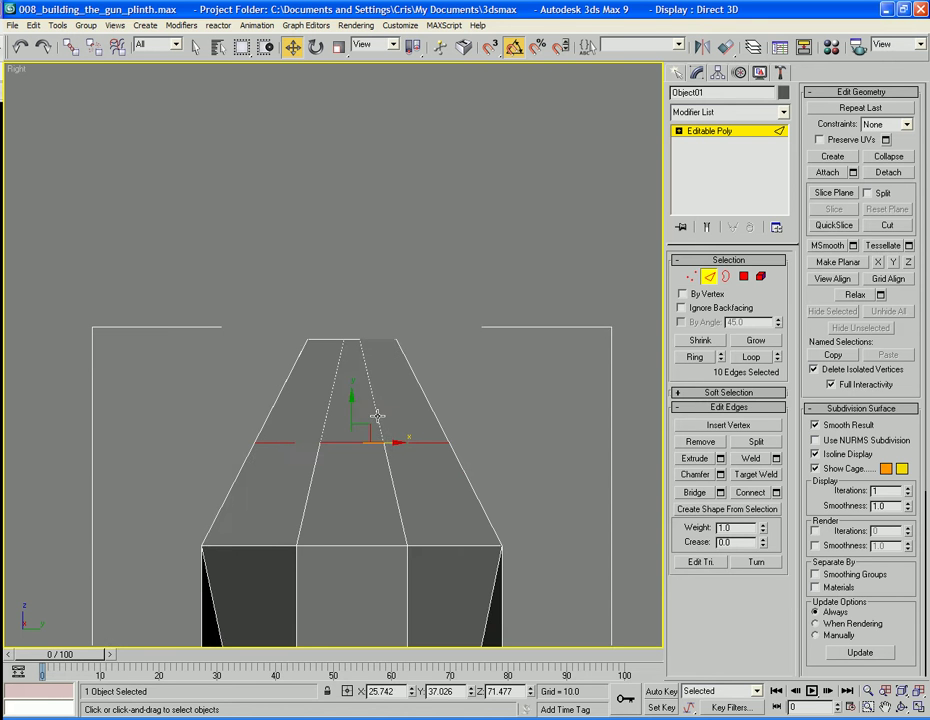
pyautogui.press('r')
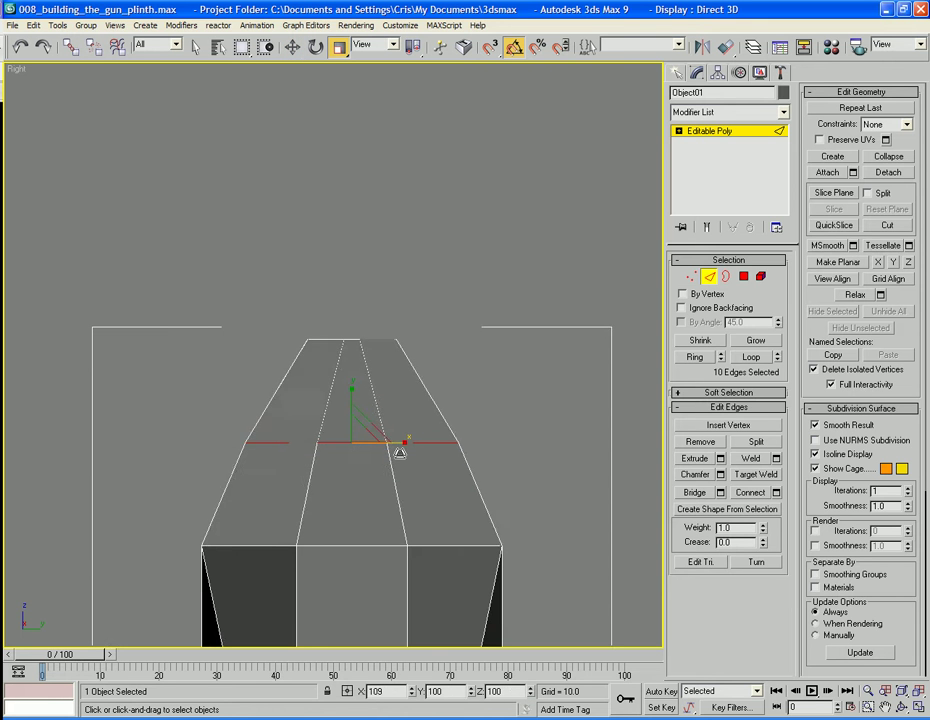
pyautogui.press('w')
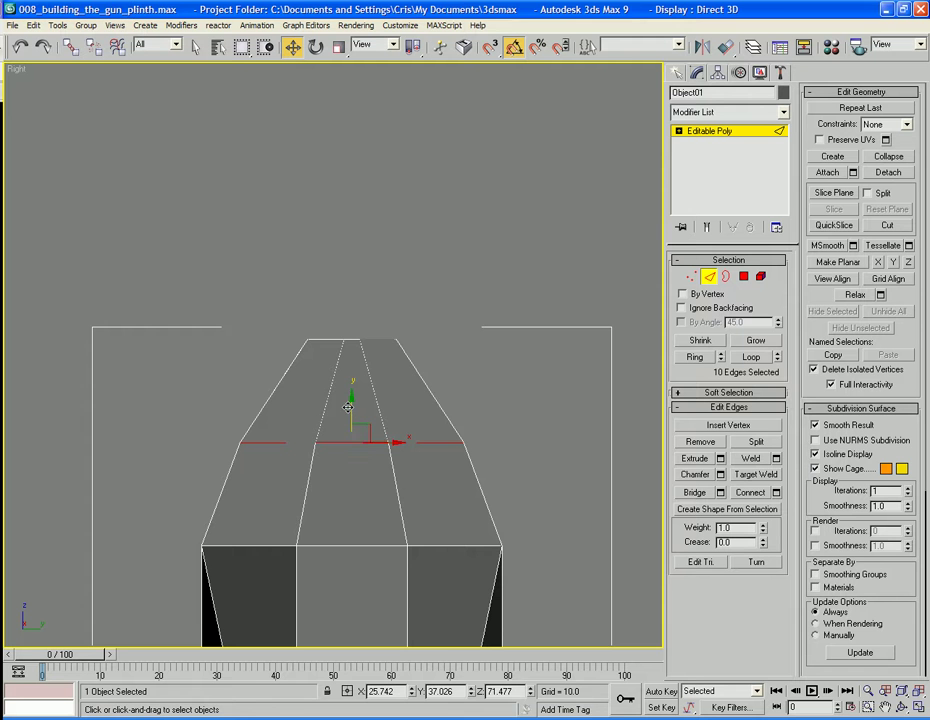
pyautogui.moveTo(351, 412); pyautogui.dragTo(351, 386)
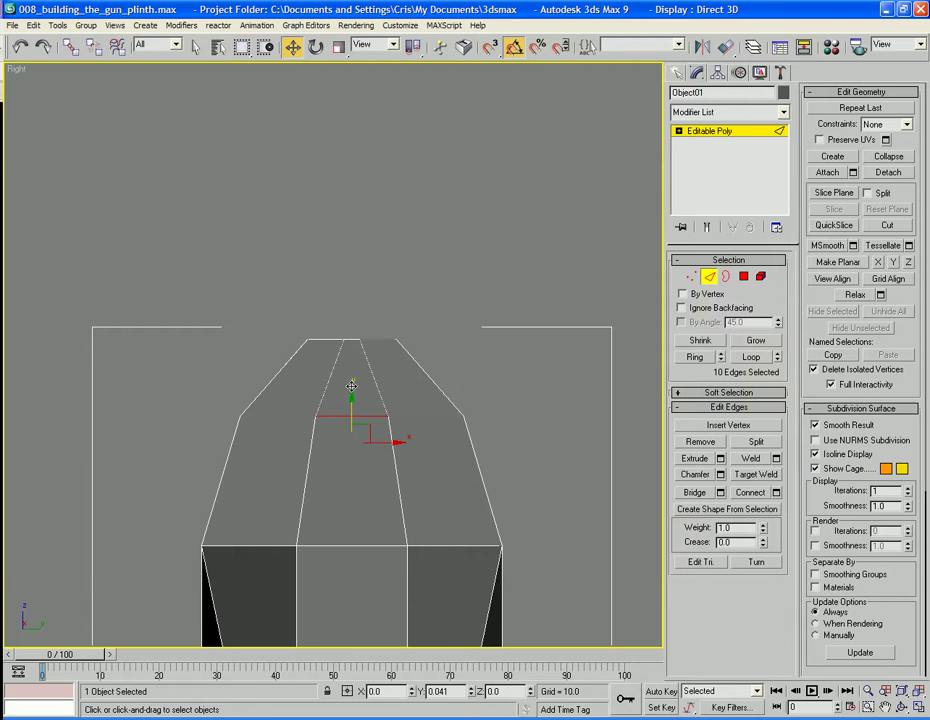
# - Select the ten upright edges of the section directly below the tapered cap and connect them with a new edge loop
pyautogui.press('p')
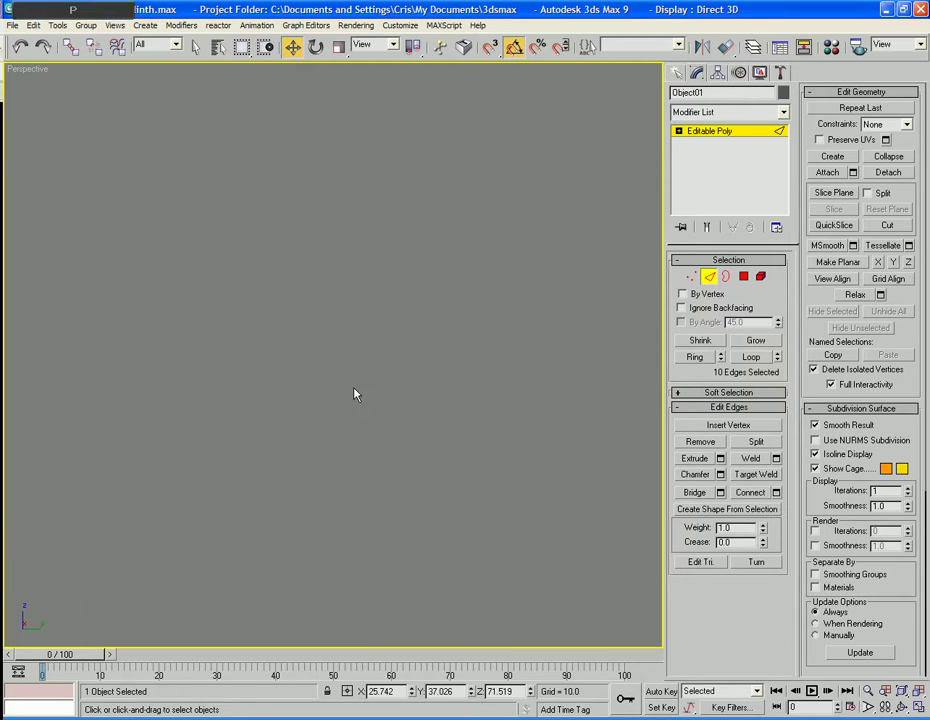
pyautogui.press('z')
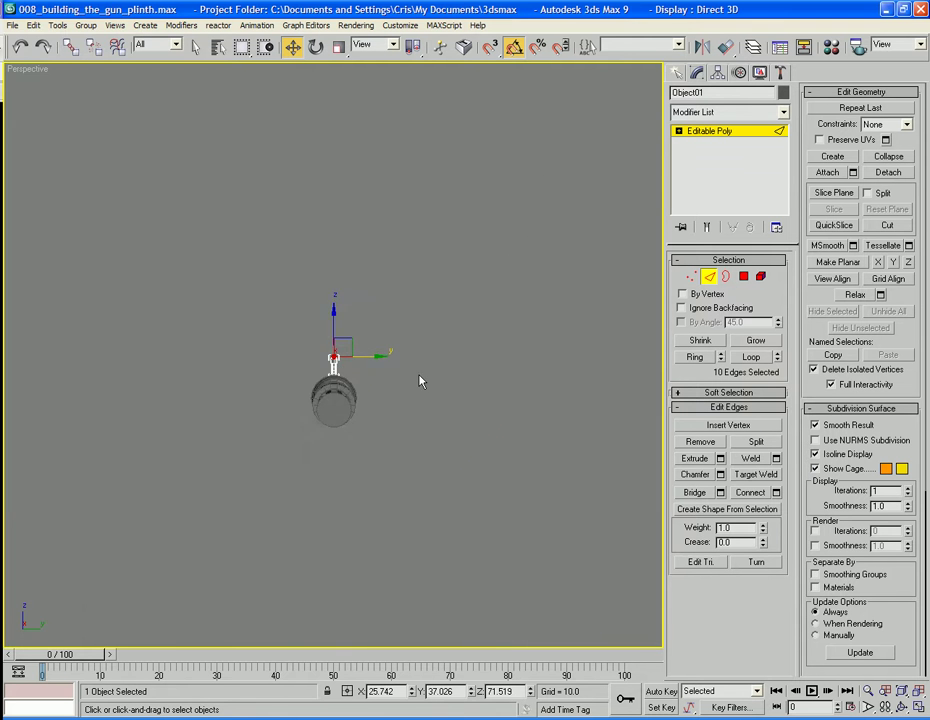
pyautogui.keyDown('alt'); pyautogui.moveTo(420, 381); pyautogui.dragTo(309, 365, button='middle'); pyautogui.keyUp('alt')
pyautogui.click(437, 469)
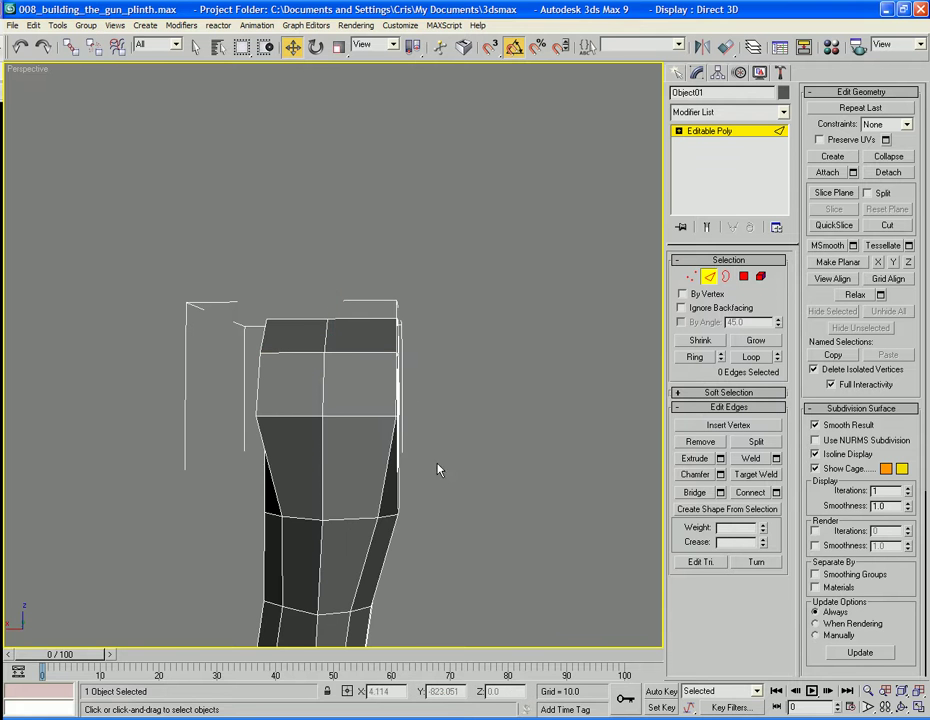
pyautogui.moveTo(192, 476); pyautogui.dragTo(190, 472)
pyautogui.click(756, 495)
# - In the Right view, move the two inner vertex pairs of the new lower loop outward along Y onto its outer corners
pyautogui.keyDown('alt'); pyautogui.moveTo(462, 477); pyautogui.dragTo(581, 423, button='middle'); pyautogui.keyUp('alt')
pyautogui.scroll(4, 603, 479)
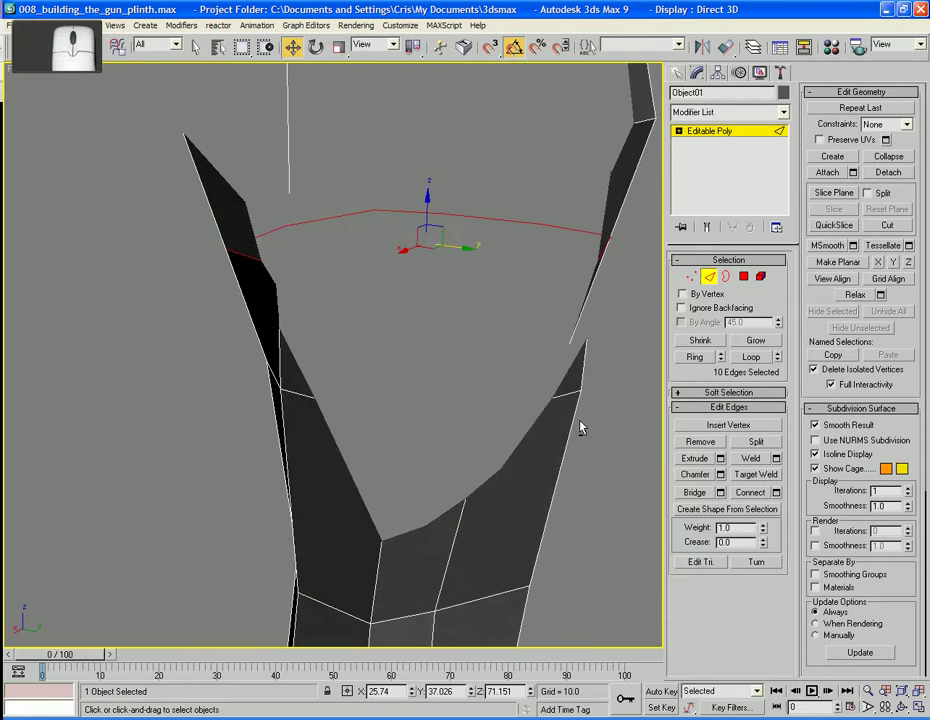
pyautogui.scroll(-4, 581, 423)
pyautogui.keyDown('alt'); pyautogui.moveTo(480, 392); pyautogui.dragTo(389, 388, button='middle'); pyautogui.keyUp('alt')
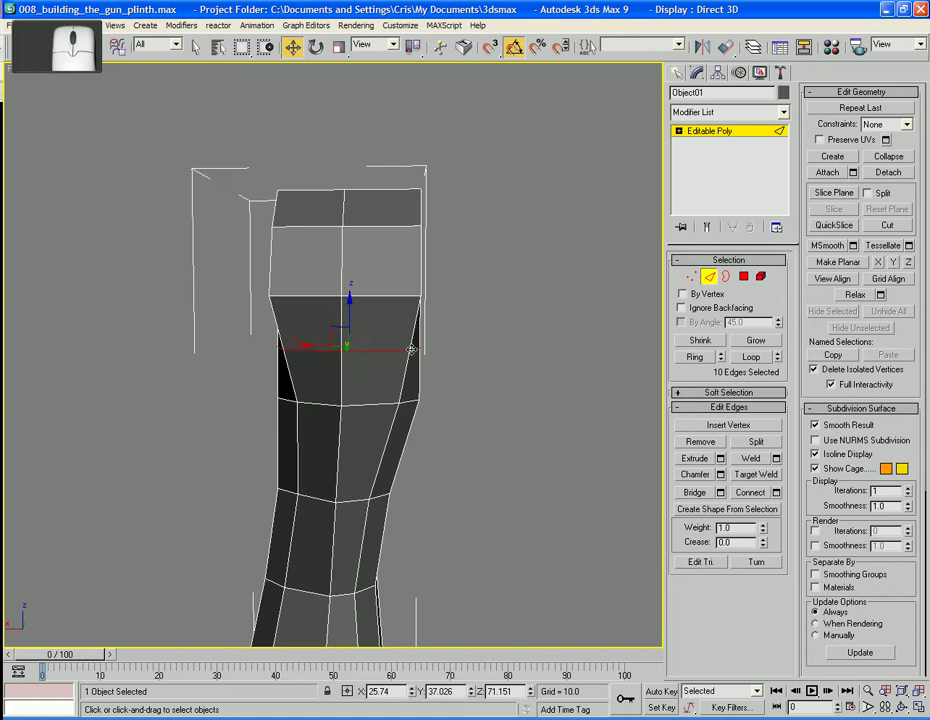
pyautogui.press('r')
pyautogui.press('z')
pyautogui.moveTo(413, 357); pyautogui.dragTo(380, 350, button='middle')
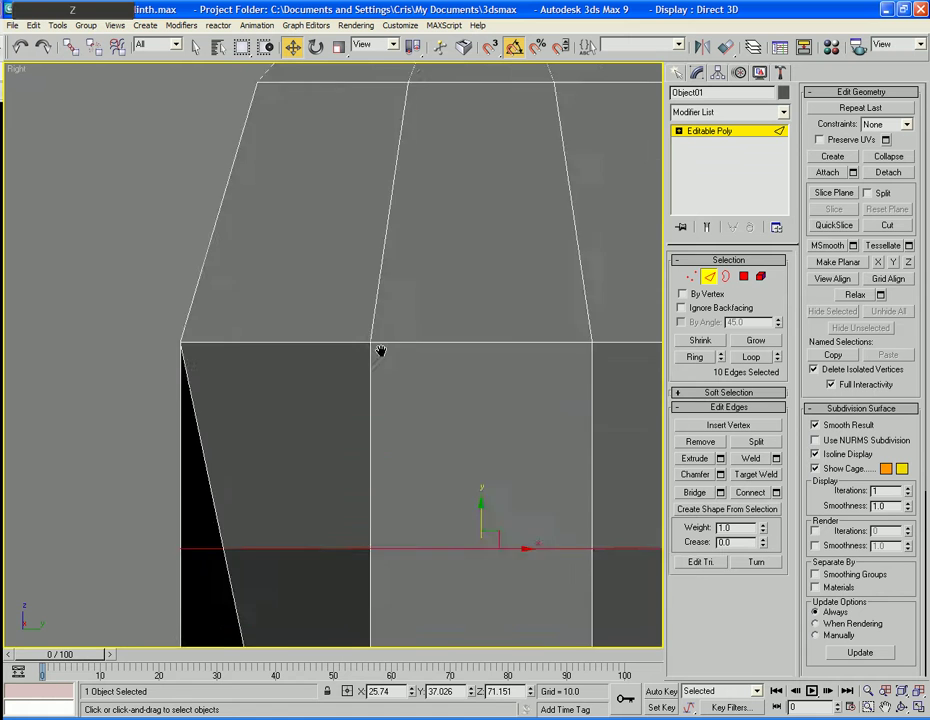
pyautogui.scroll(-2, 380, 350)
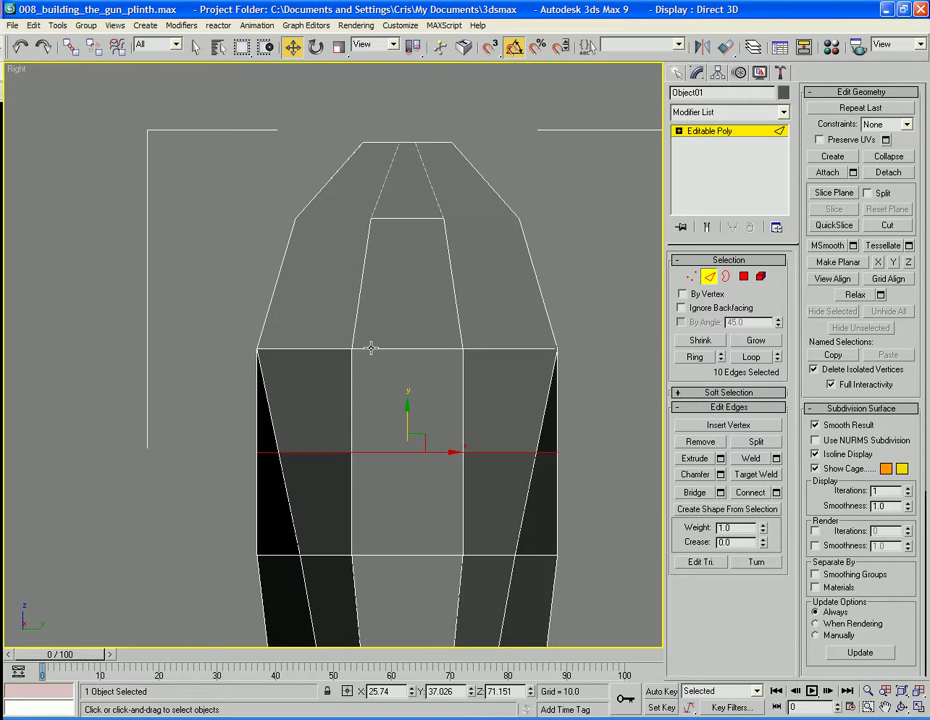
pyautogui.click(695, 278)
pyautogui.moveTo(272, 477); pyautogui.dragTo(273, 478)
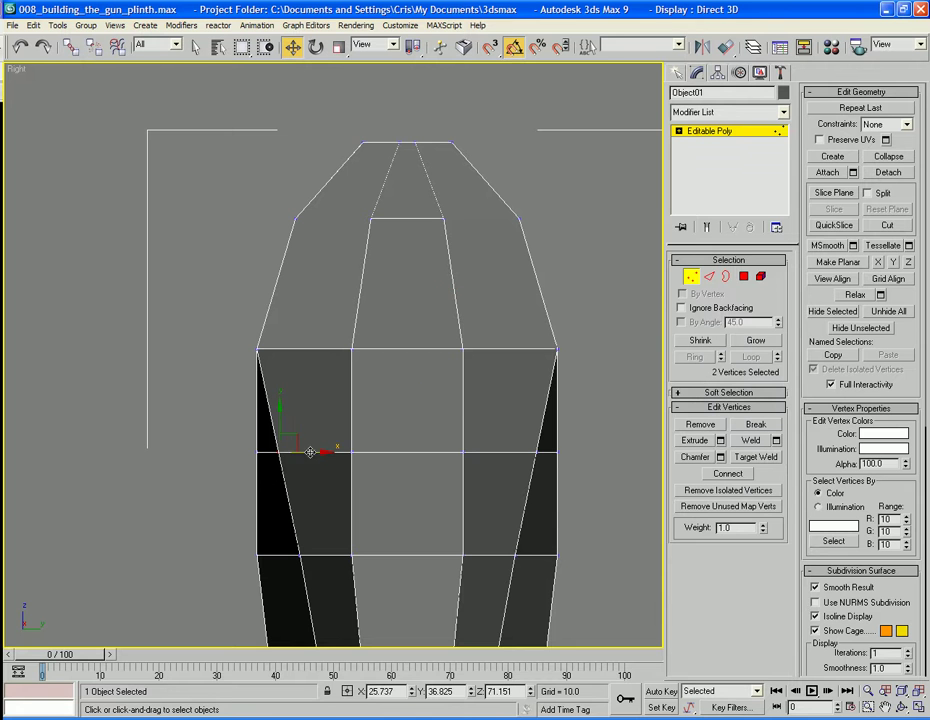
pyautogui.moveTo(316, 450); pyautogui.dragTo(295, 435)
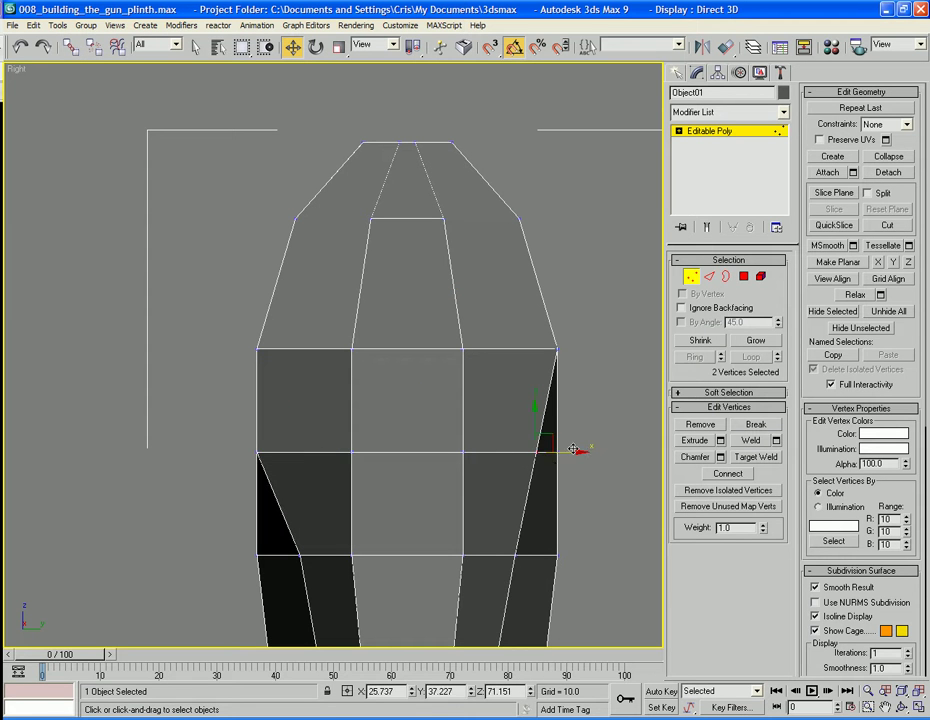
pyautogui.moveTo(573, 449); pyautogui.dragTo(594, 459)
# - In the Right view, move the left inner vertex pair of the ring directly below the new loop outward onto the outer corner
pyautogui.press('p')
pyautogui.scroll(-5, 430, 432)
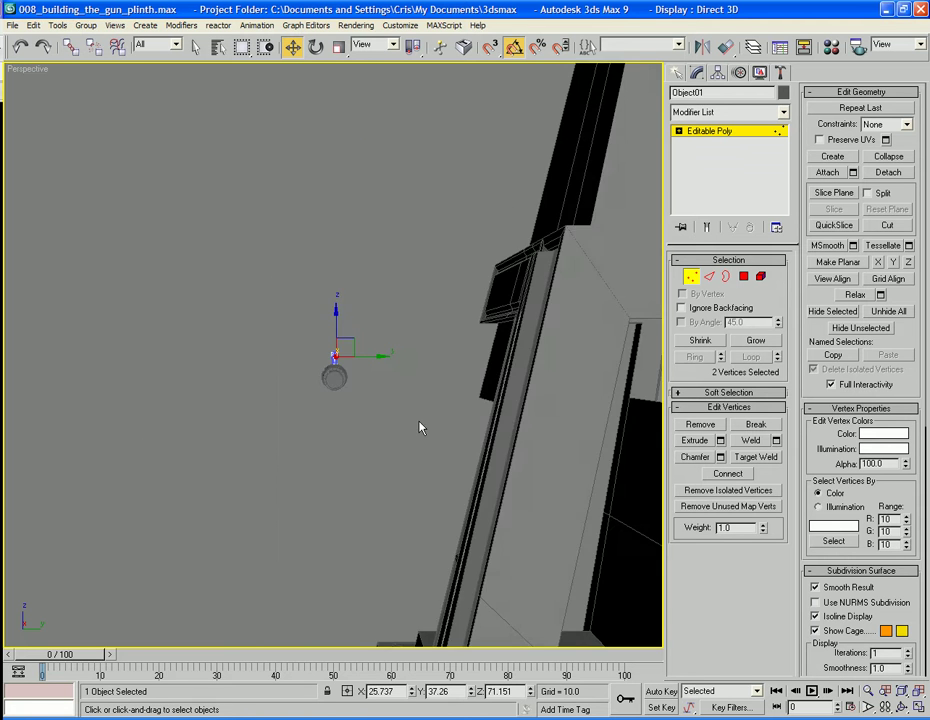
pyautogui.keyDown('alt'); pyautogui.moveTo(419, 426); pyautogui.dragTo(450, 370, button='middle'); pyautogui.keyUp('alt')
pyautogui.press('z')
pyautogui.click(445, 384)
pyautogui.press('z')
pyautogui.press('r')
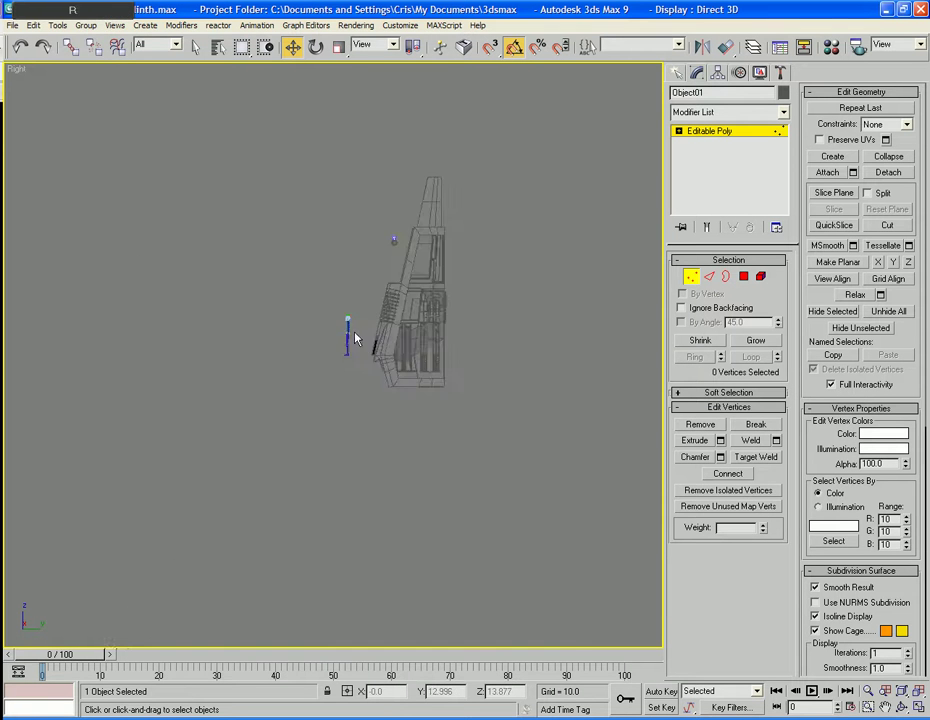
pyautogui.moveTo(353, 336)
pyautogui.mouseDown(button='middle')
pyautogui.moveTo(235, 411)
pyautogui.moveTo(280, 415)
pyautogui.moveTo(306, 470)
pyautogui.mouseUp(button='middle')
pyautogui.press('F3')
pyautogui.press('z')
pyautogui.scroll(5, 306, 470)
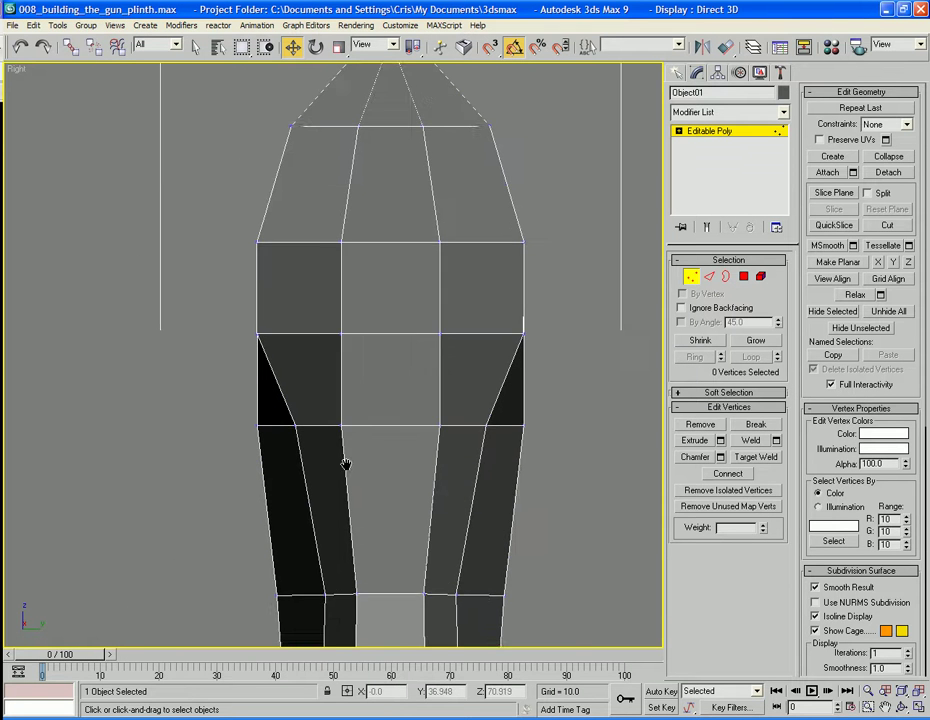
pyautogui.moveTo(288, 450); pyautogui.dragTo(265, 413)
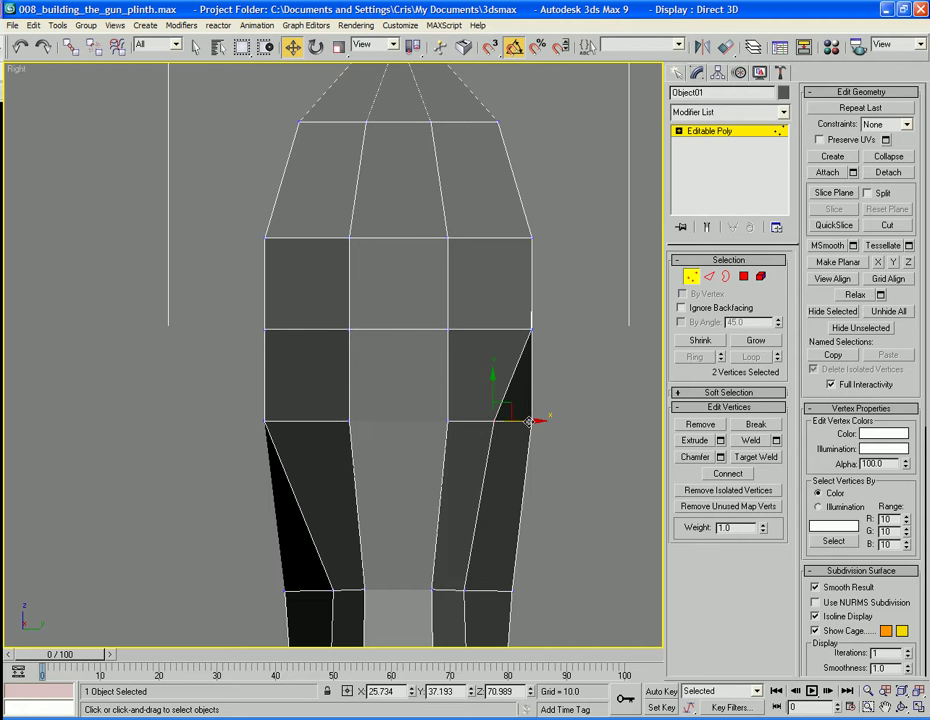
# - Move the same ring's right inner vertex pair outward along Y onto the outer corner and deselect the vertices
pyautogui.moveTo(529, 421); pyautogui.dragTo(567, 442)
pyautogui.click(567, 442)
pyautogui.press('p')
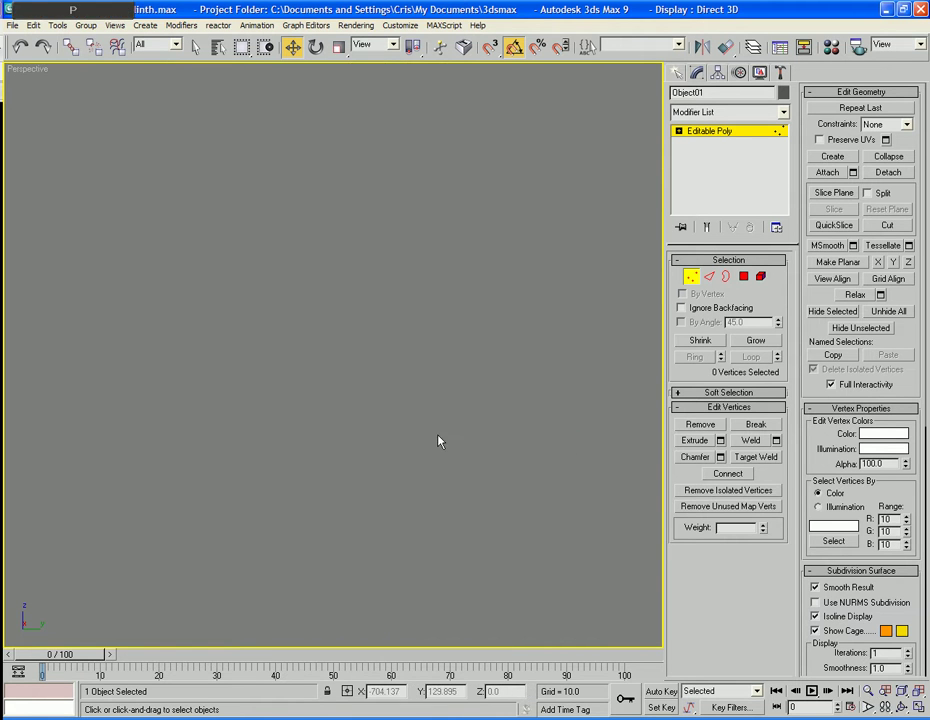
pyautogui.press('z')
pyautogui.keyDown('alt'); pyautogui.moveTo(430, 427); pyautogui.dragTo(592, 438, button='middle'); pyautogui.keyUp('alt')
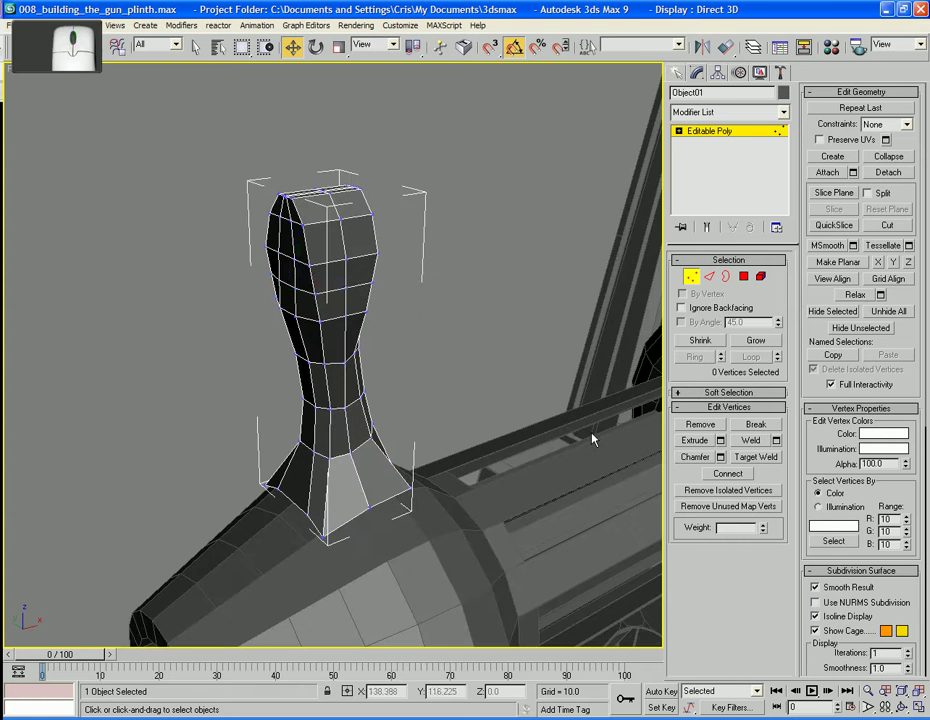
# - Undo the last outward moves of the inner vertex pairs on the ring below the new loop and bring up the Front view
pyautogui.hotkey('ctrl', 'z')
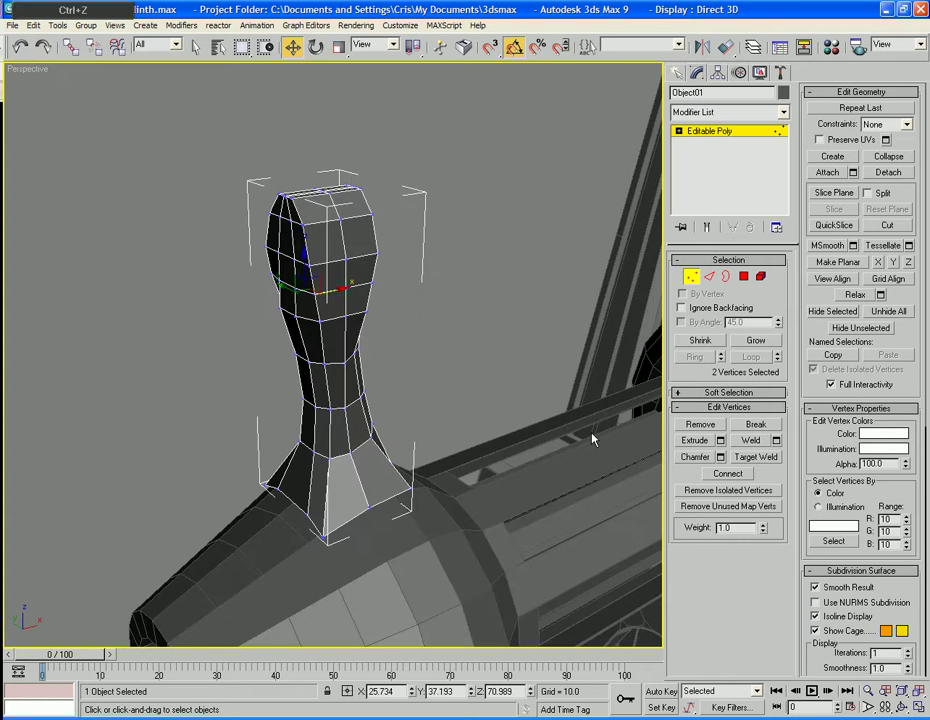
pyautogui.hotkey('ctrl', 'z')
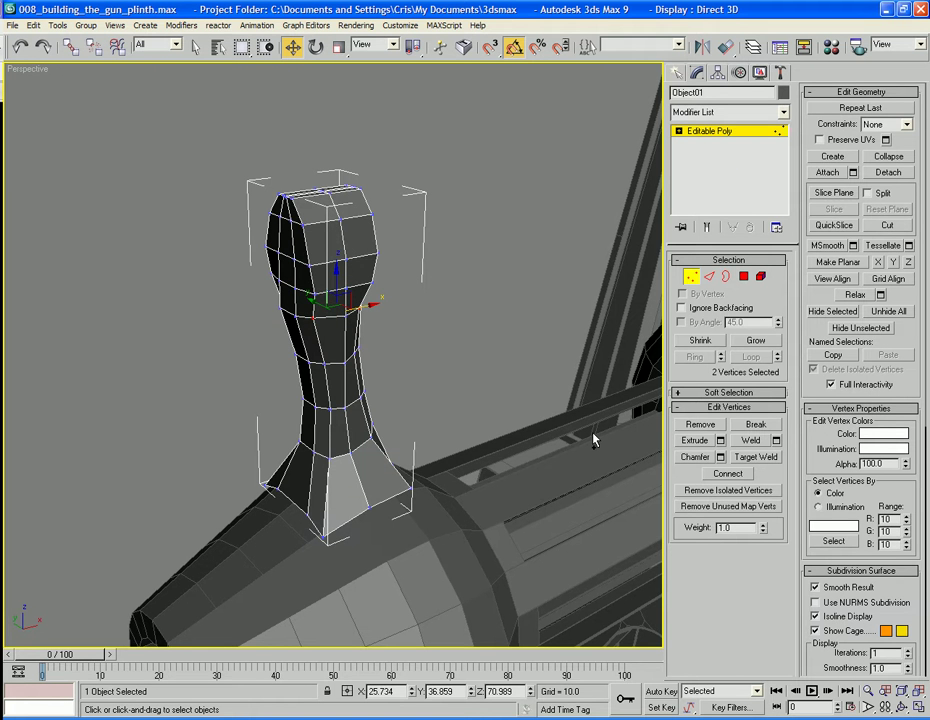
pyautogui.keyDown('alt'); pyautogui.moveTo(473, 407); pyautogui.dragTo(415, 373, button='middle'); pyautogui.keyUp('alt')
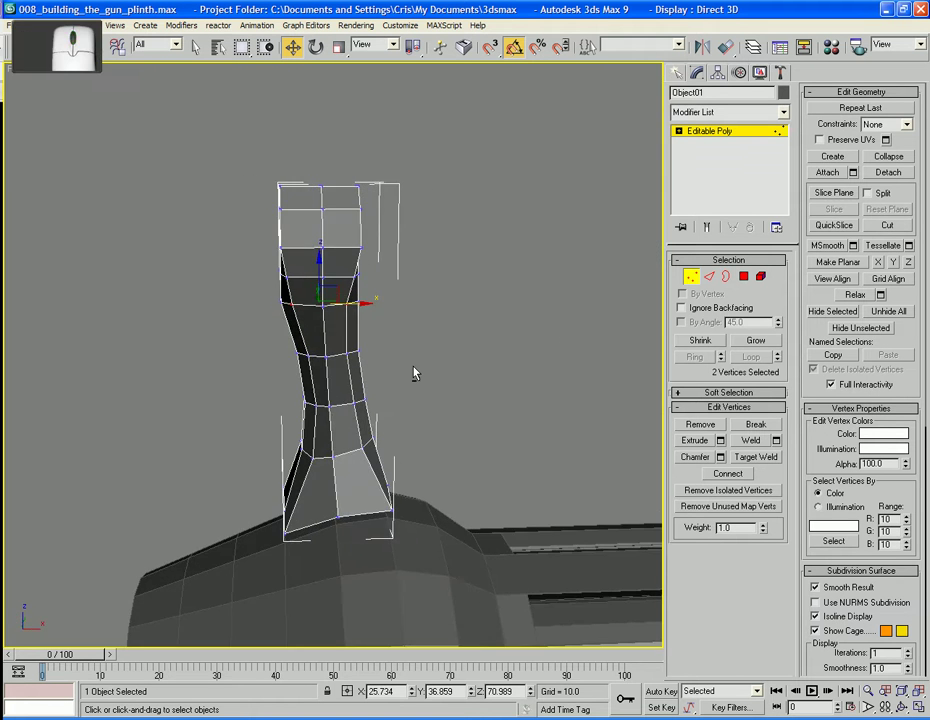
pyautogui.press('f')
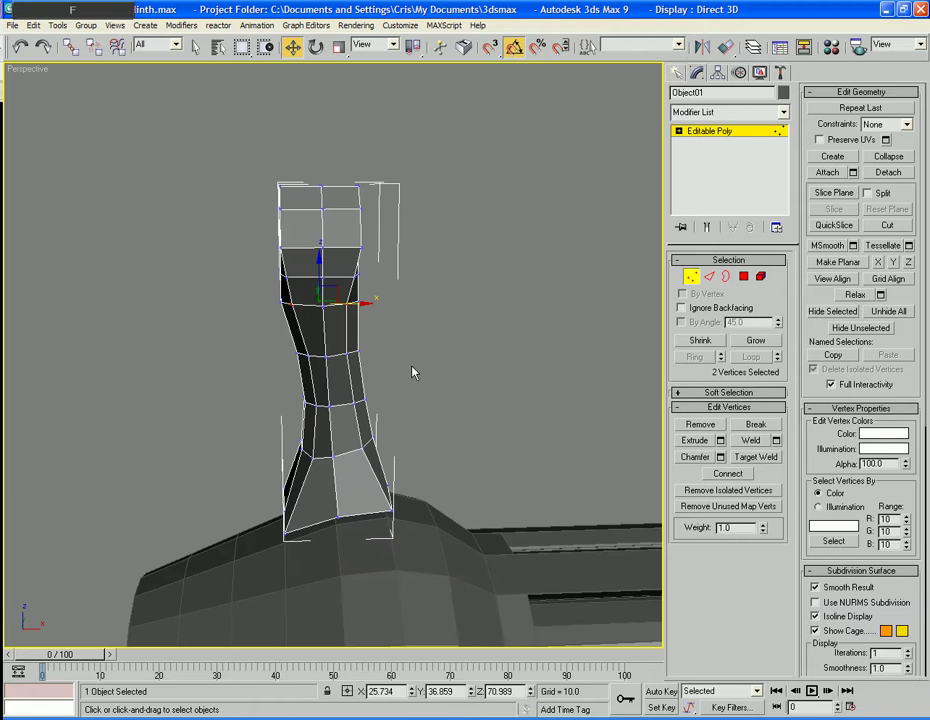
pyautogui.moveTo(482, 424); pyautogui.dragTo(509, 274, button='middle')
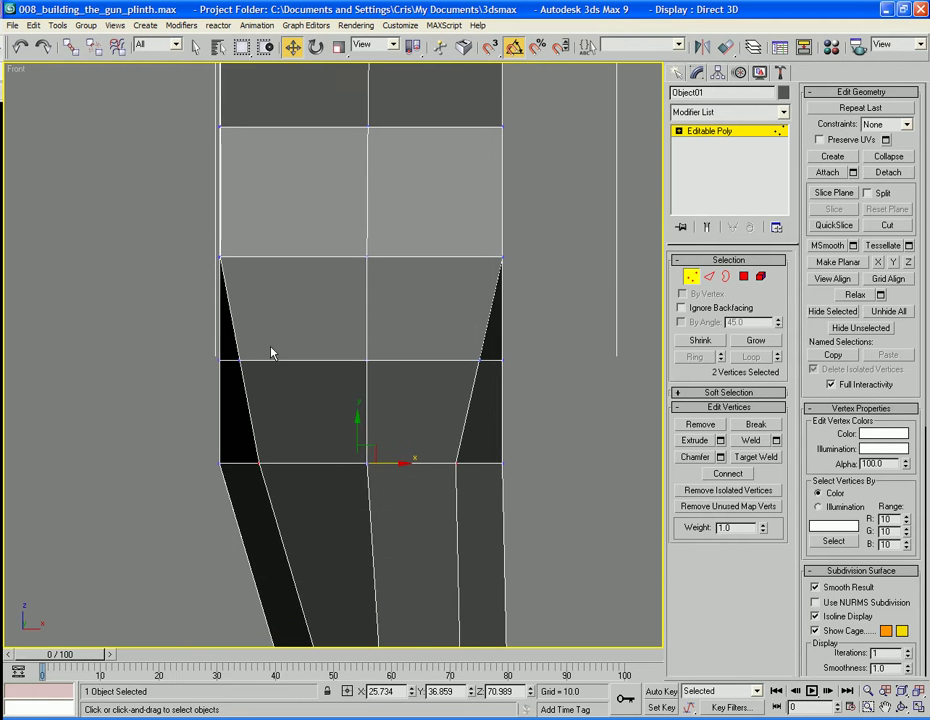
# - In the Front view, move the left and right inner vertex pairs of the new lower loop outward along X onto the outer corners
pyautogui.click(697, 279)
pyautogui.moveTo(282, 351); pyautogui.dragTo(231, 364)
pyautogui.click(692, 277)
pyautogui.scroll(2, 284, 402)
pyautogui.click(293, 377)
pyautogui.moveTo(228, 359); pyautogui.dragTo(224, 358)
pyautogui.moveTo(510, 352); pyautogui.dragTo(610, 388)
pyautogui.click(633, 419)
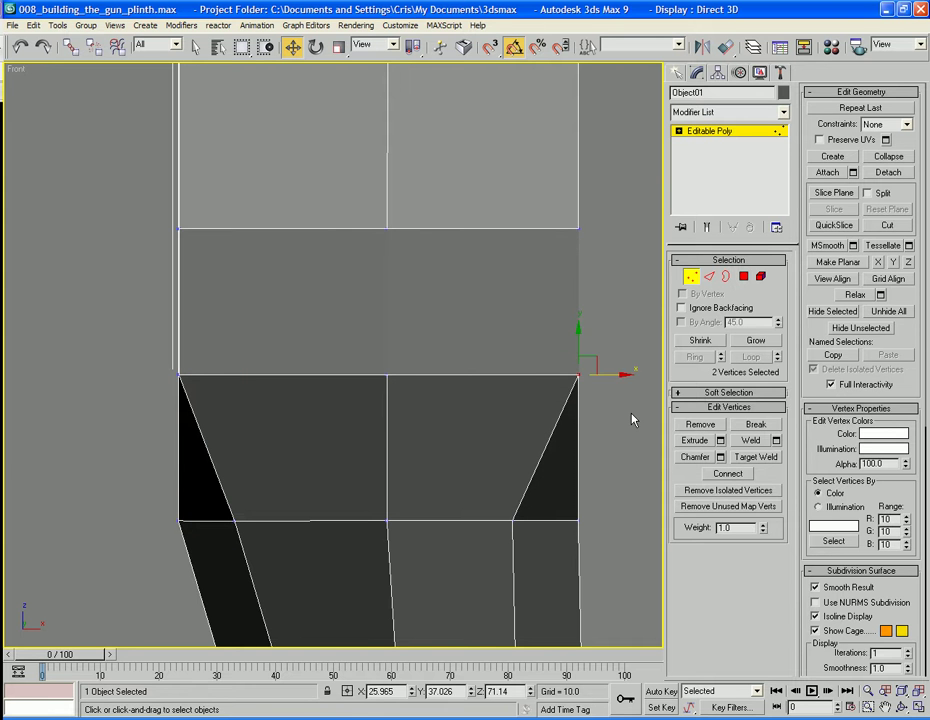
pyautogui.press('p')
pyautogui.moveTo(360, 374)
pyautogui.keyDown('alt'); pyautogui.mouseDown(button='middle')
pyautogui.moveTo(578, 360)
pyautogui.moveTo(214, 361)
pyautogui.moveTo(257, 370)
pyautogui.moveTo(446, 365)
pyautogui.moveTo(382, 380)
pyautogui.moveTo(353, 363)
pyautogui.moveTo(455, 369)
pyautogui.moveTo(347, 357)
pyautogui.moveTo(418, 370)
pyautogui.moveTo(390, 398)
pyautogui.moveTo(352, 388)
pyautogui.mouseUp(button='middle'); pyautogui.keyUp('alt')
pyautogui.scroll(5, 418, 370)
pyautogui.scroll(-3, 455, 467)
pyautogui.click(297, 338)
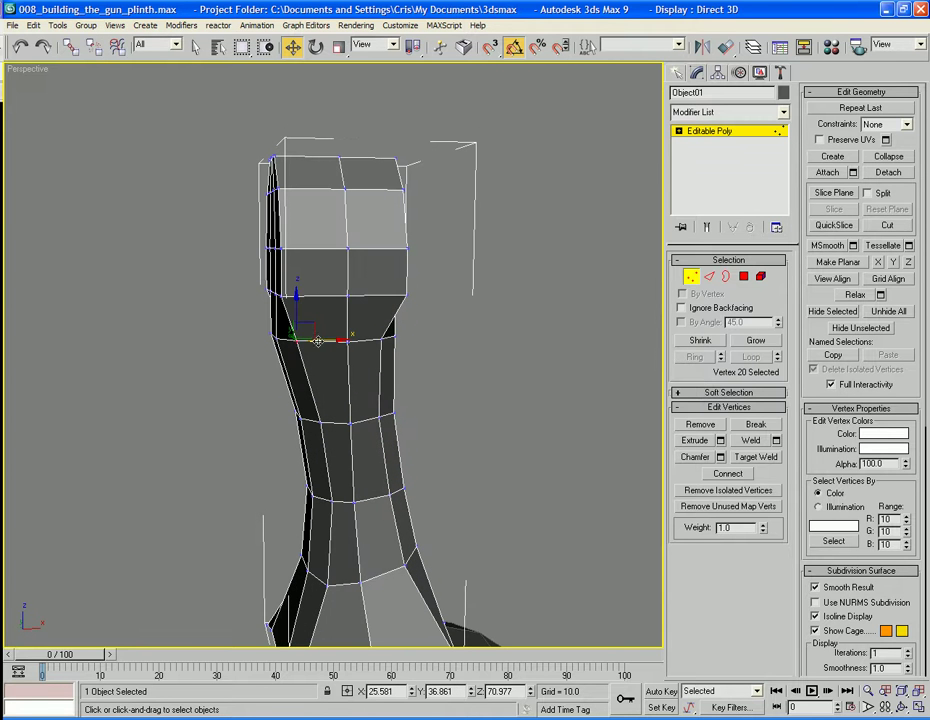
pyautogui.keyDown('alt'); pyautogui.moveTo(314, 333); pyautogui.dragTo(406, 288, button='middle'); pyautogui.keyUp('alt')
pyautogui.hotkey('ctrl', 'z')
# - In the Front view, move both inner vertex pairs of the ring below that loop outward along X onto the outer corners
pyautogui.press('f')
pyautogui.moveTo(370, 416); pyautogui.dragTo(376, 441)
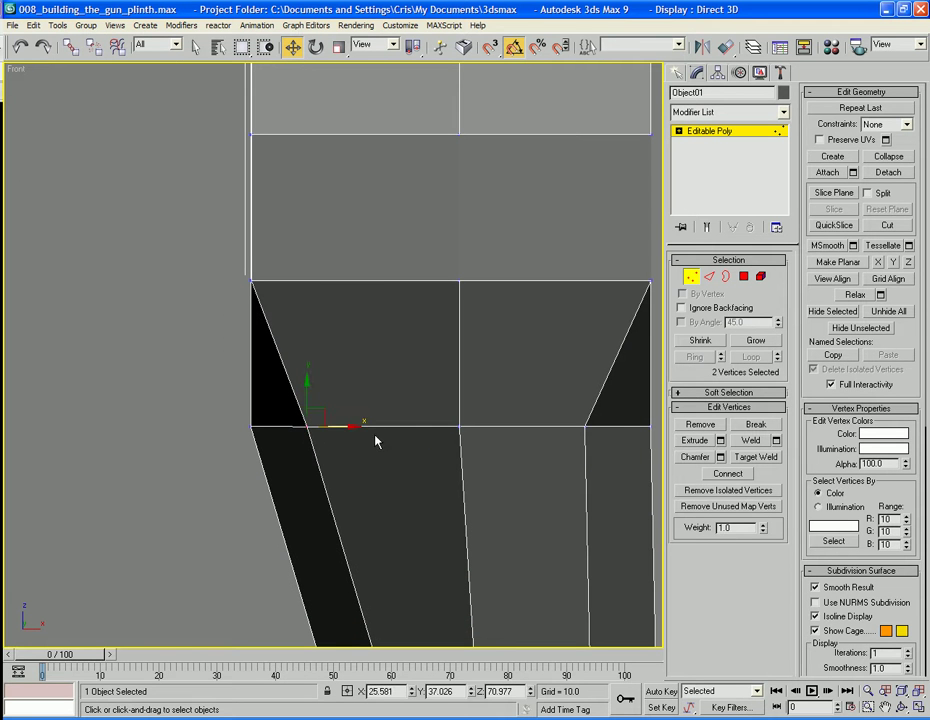
pyautogui.click(340, 430)
pyautogui.moveTo(296, 425); pyautogui.dragTo(293, 410)
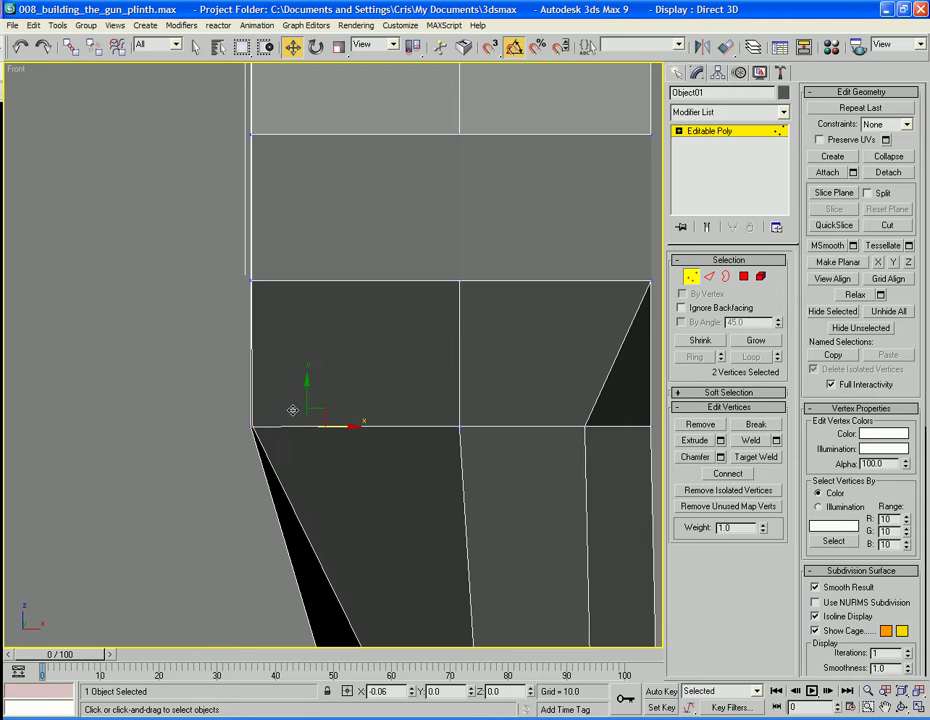
pyautogui.moveTo(363, 421); pyautogui.dragTo(301, 416, button='middle')
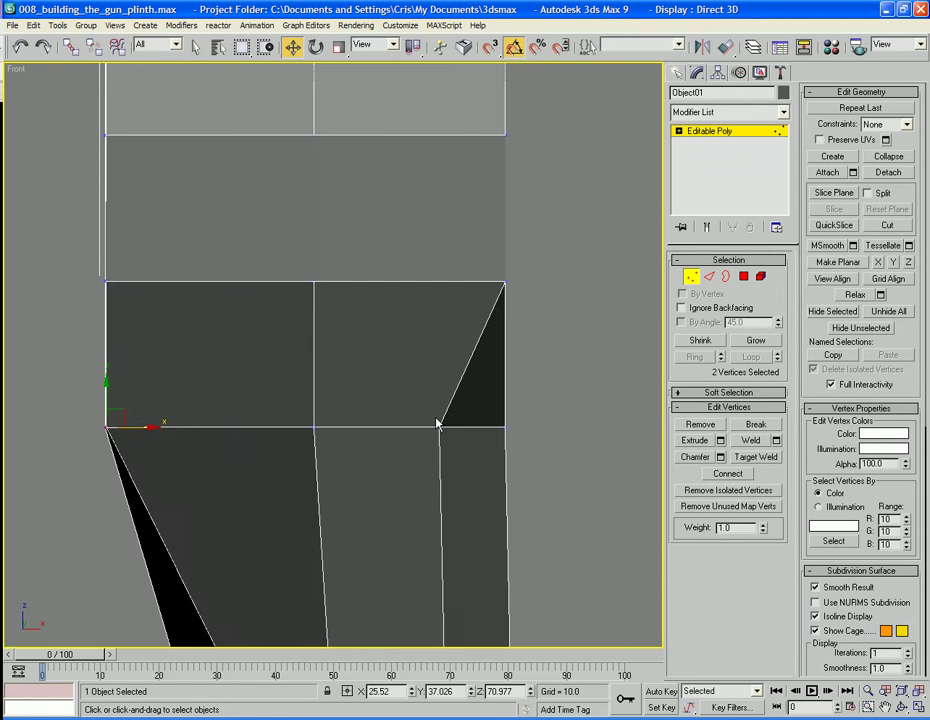
pyautogui.moveTo(437, 425); pyautogui.dragTo(540, 441)
# - Select the middle edges of the ring where the head meets the neck, on two opposite sides, and lower them slightly along Z
pyautogui.press('p')
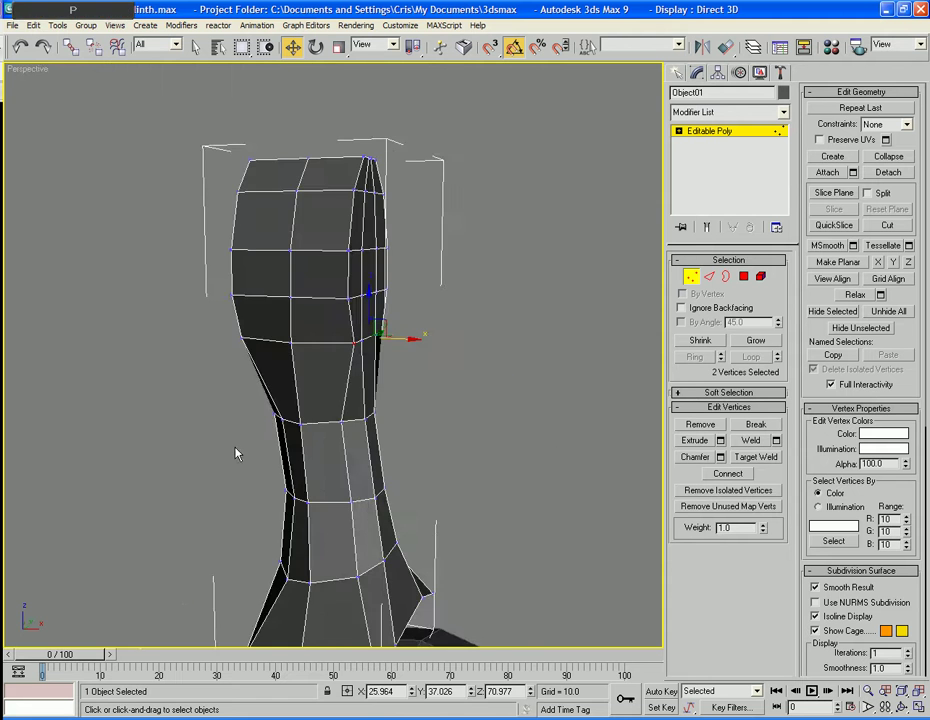
pyautogui.keyDown('alt'); pyautogui.moveTo(236, 453); pyautogui.dragTo(311, 444, button='middle'); pyautogui.keyUp('alt')
pyautogui.keyDown('alt'); pyautogui.scroll(-5, 311, 444); pyautogui.keyUp('alt')
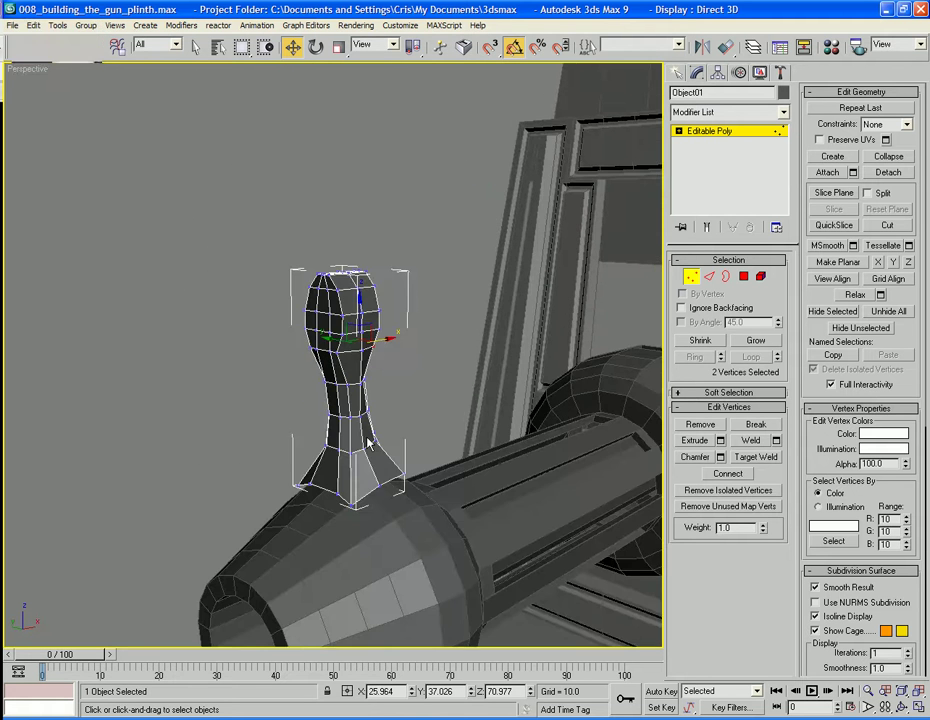
pyautogui.keyDown('alt'); pyautogui.moveTo(350, 430); pyautogui.dragTo(313, 393, button='middle'); pyautogui.keyUp('alt')
pyautogui.scroll(4, 349, 426)
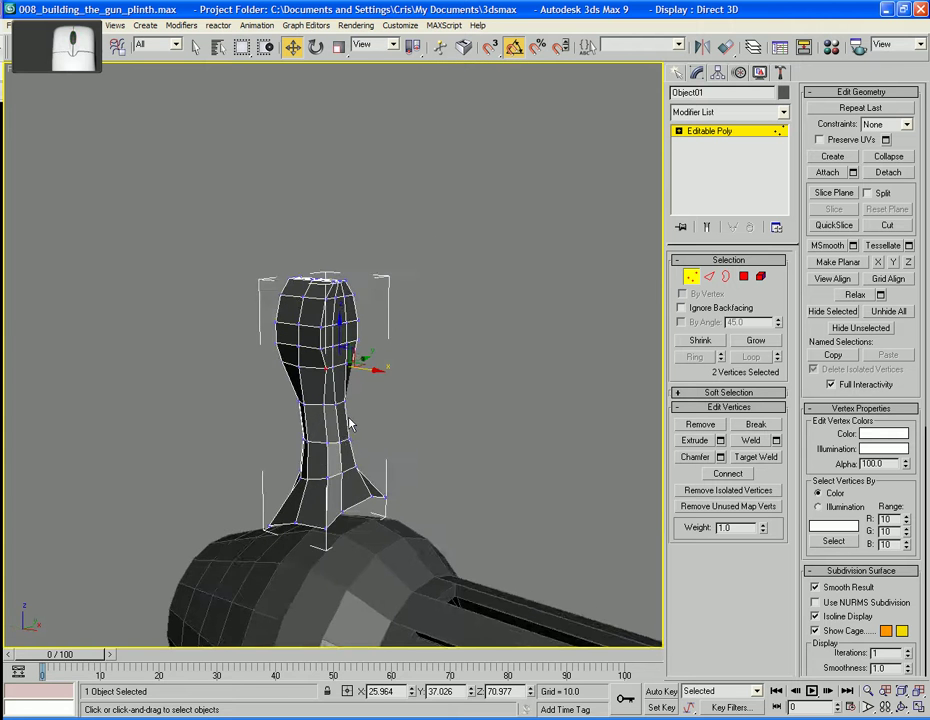
pyautogui.scroll(5, 352, 420)
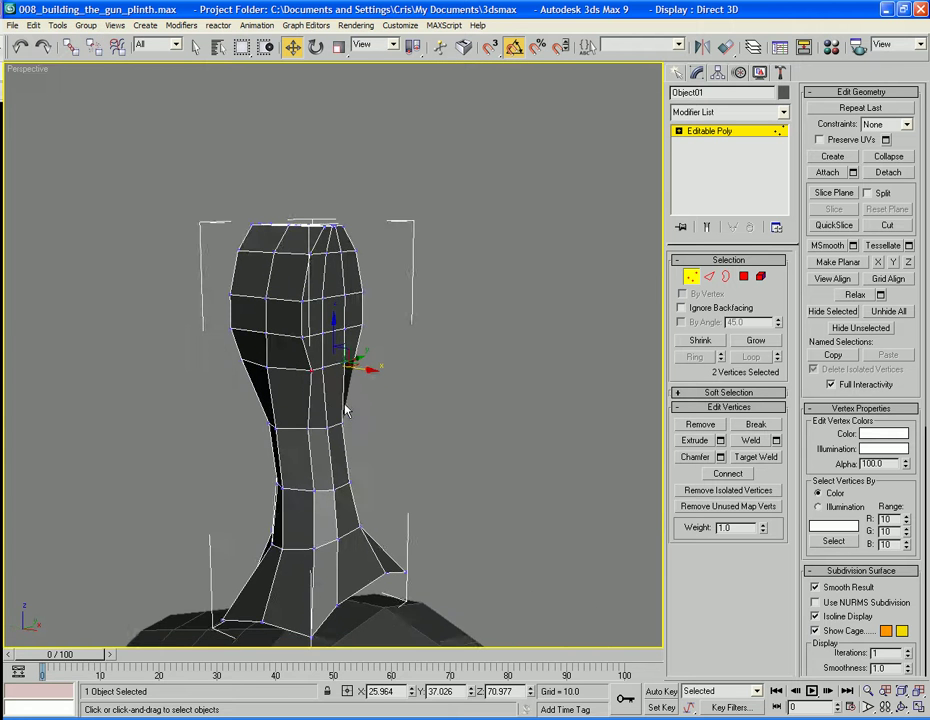
pyautogui.keyDown('alt'); pyautogui.moveTo(394, 432); pyautogui.dragTo(364, 436, button='middle'); pyautogui.keyUp('alt')
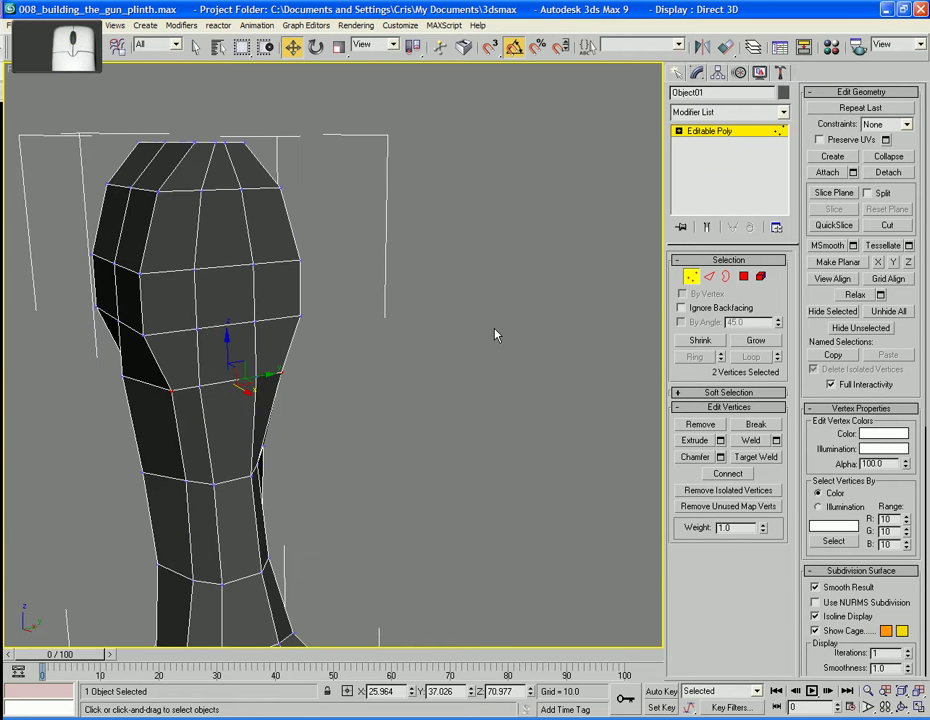
pyautogui.click(709, 277)
pyautogui.click(240, 390)
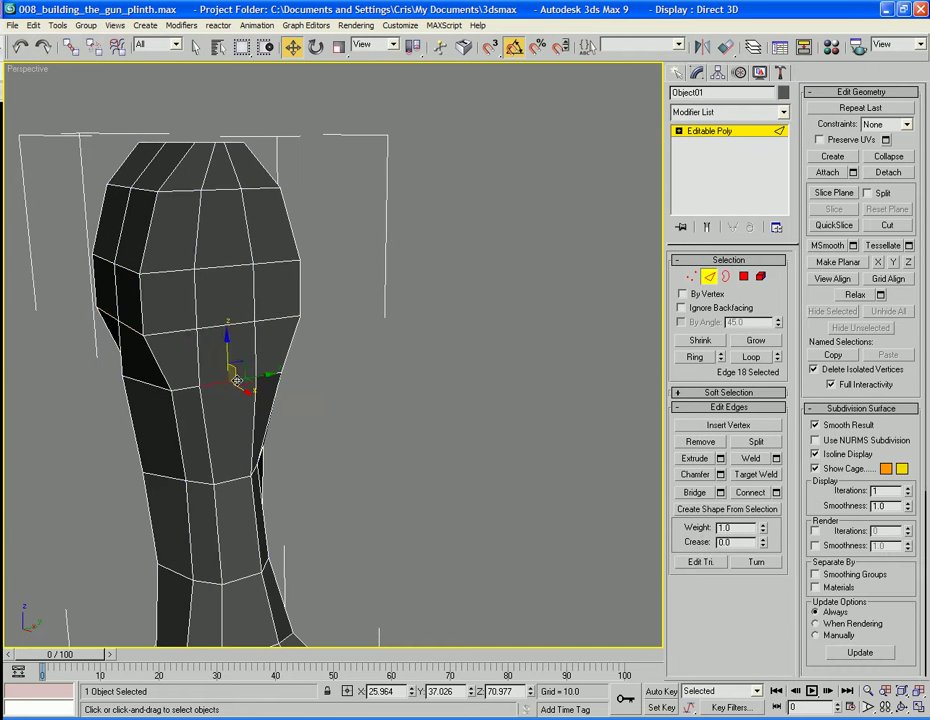
pyautogui.keyDown('alt'); pyautogui.moveTo(240, 390); pyautogui.dragTo(425, 409, button='middle'); pyautogui.keyUp('alt')
pyautogui.keyDown('ctrl'); pyautogui.click(520, 328); pyautogui.keyUp('ctrl')
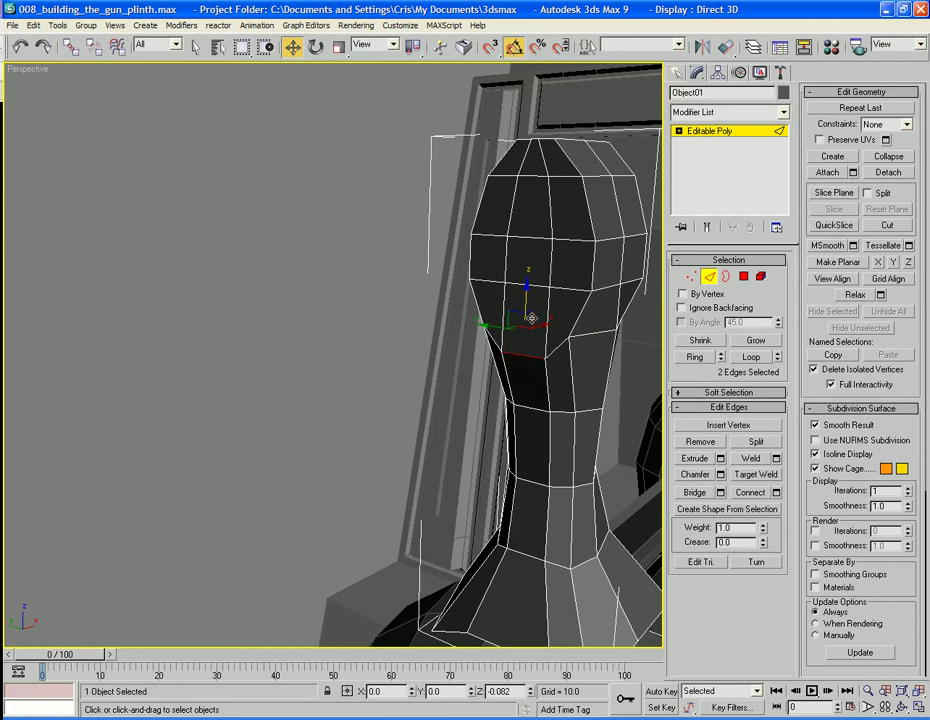
pyautogui.keyDown('alt'); pyautogui.moveTo(534, 322); pyautogui.dragTo(369, 353, button='middle'); pyautogui.keyUp('alt')
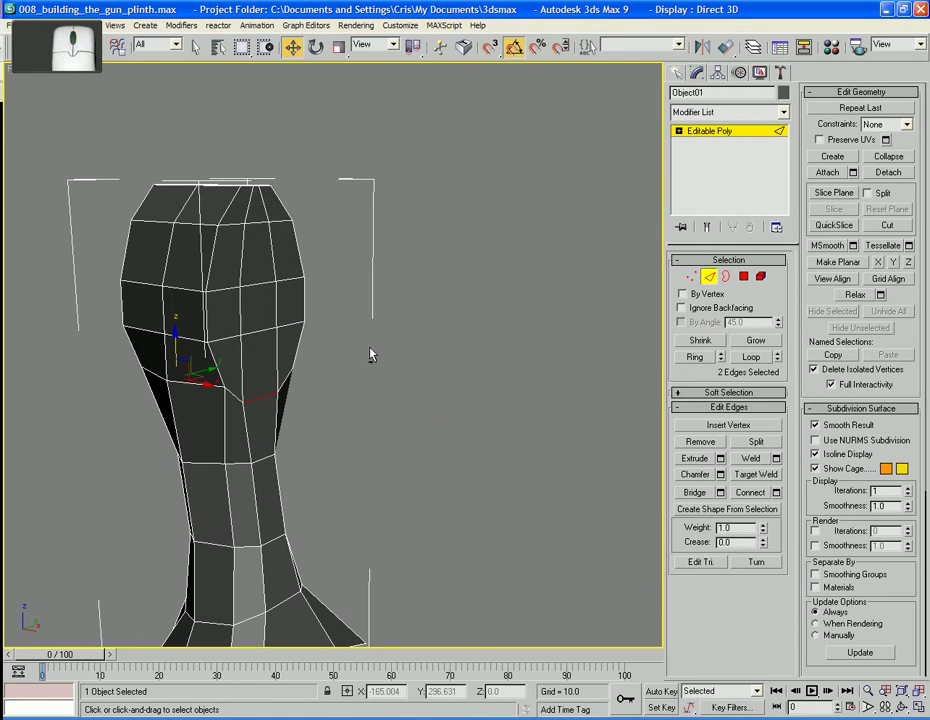
# - Select two middle polygons on the head's +X side, grow the selection over that side, and add the middle polygon below it
pyautogui.click(743, 277)
pyautogui.click(258, 310)
pyautogui.keyDown('ctrl'); pyautogui.click(258, 250); pyautogui.keyUp('ctrl')
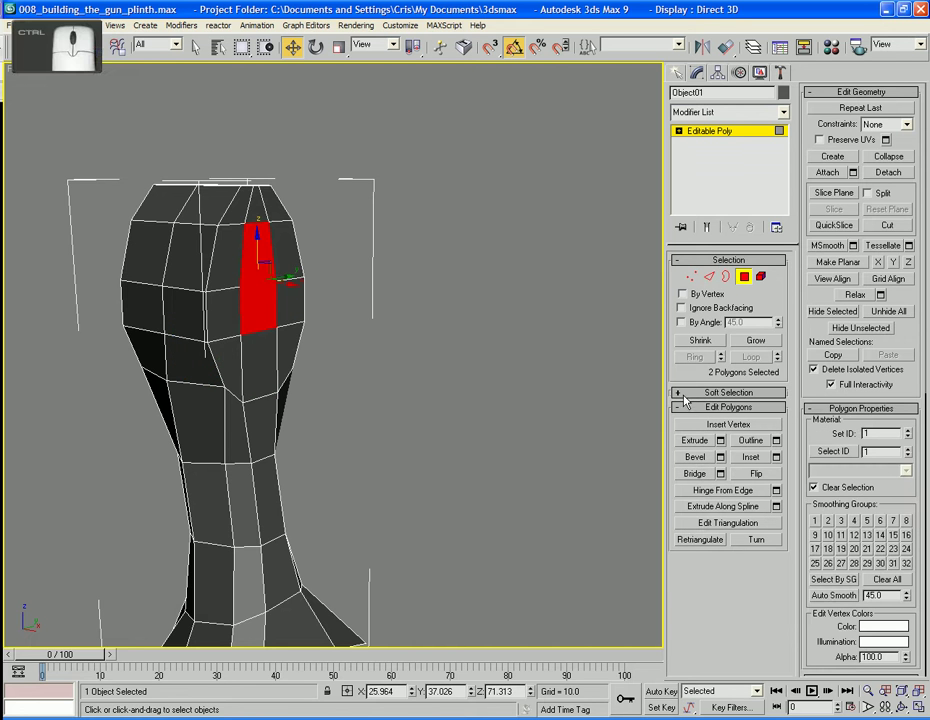
pyautogui.click(747, 341)
pyautogui.keyDown('ctrl'); pyautogui.click(265, 428); pyautogui.keyUp('ctrl')
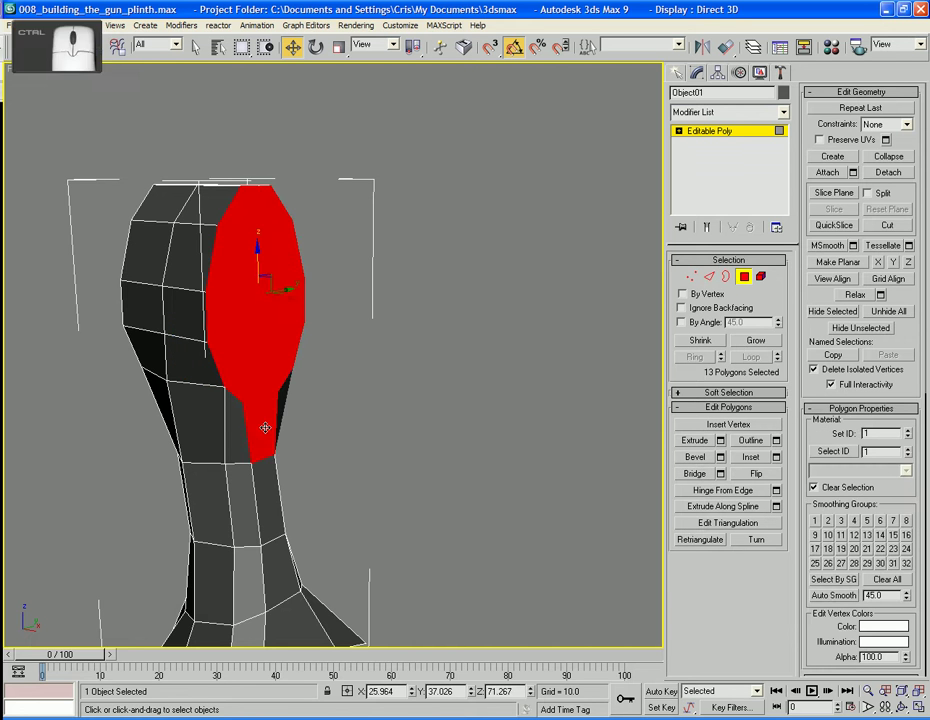
# - Extrude the selected side polygons and pull them outward along X into a horizontal arm ending at about X 26.85
pyautogui.moveTo(338, 453); pyautogui.dragTo(291, 442, button='middle')
pyautogui.scroll(-3, 291, 447)
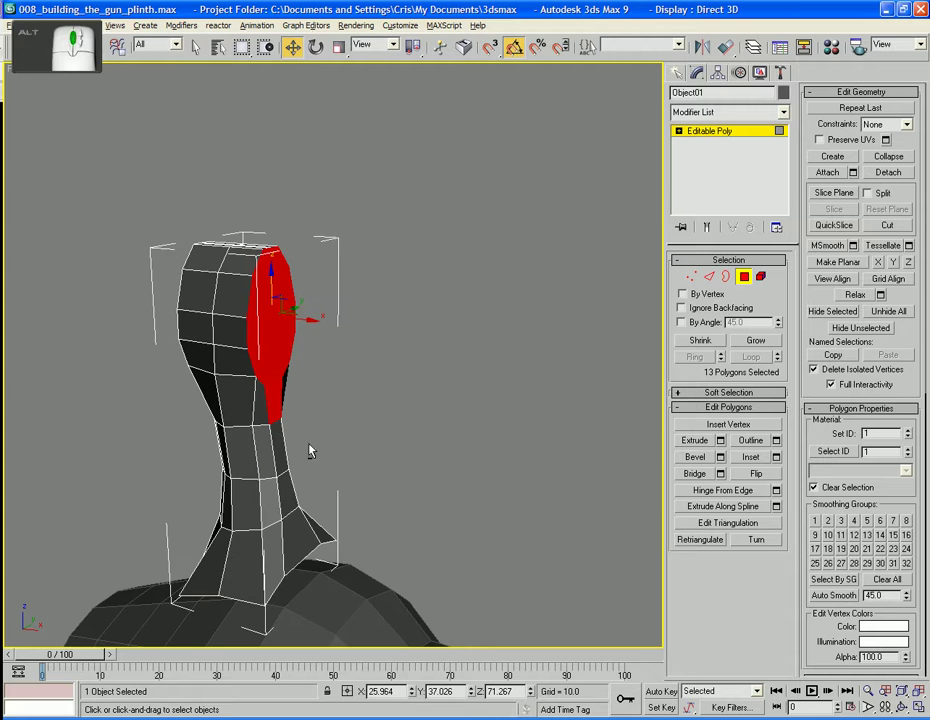
pyautogui.click(720, 441)
pyautogui.click(468, 413)
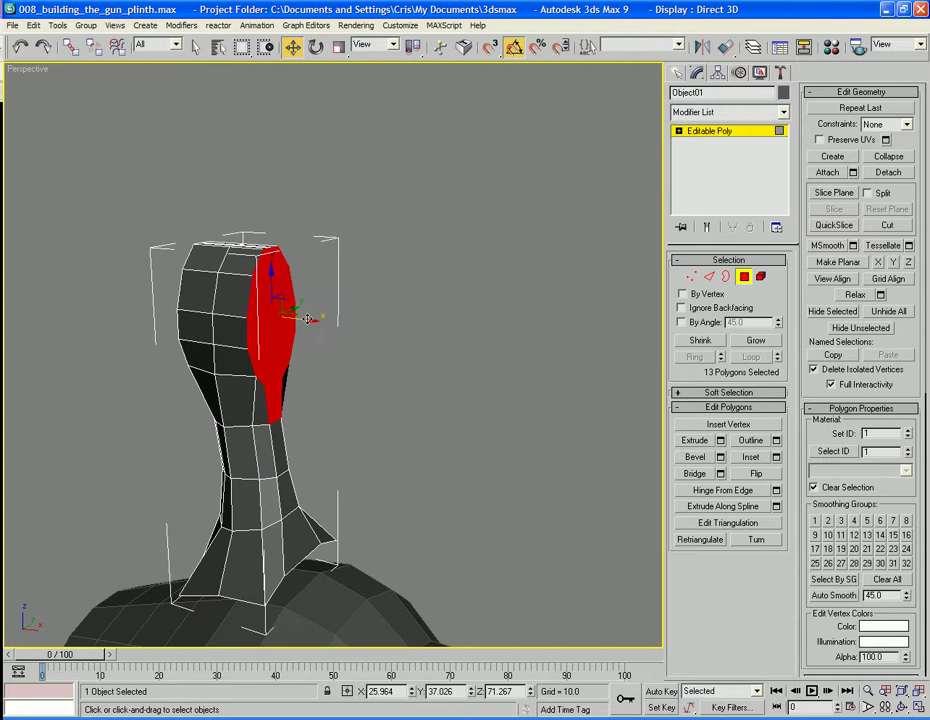
pyautogui.moveTo(309, 318); pyautogui.dragTo(502, 373)
pyautogui.scroll(-5, 500, 375)
pyautogui.keyDown('alt'); pyautogui.moveTo(498, 376); pyautogui.dragTo(522, 362, button='middle'); pyautogui.keyUp('alt')
pyautogui.press('z')
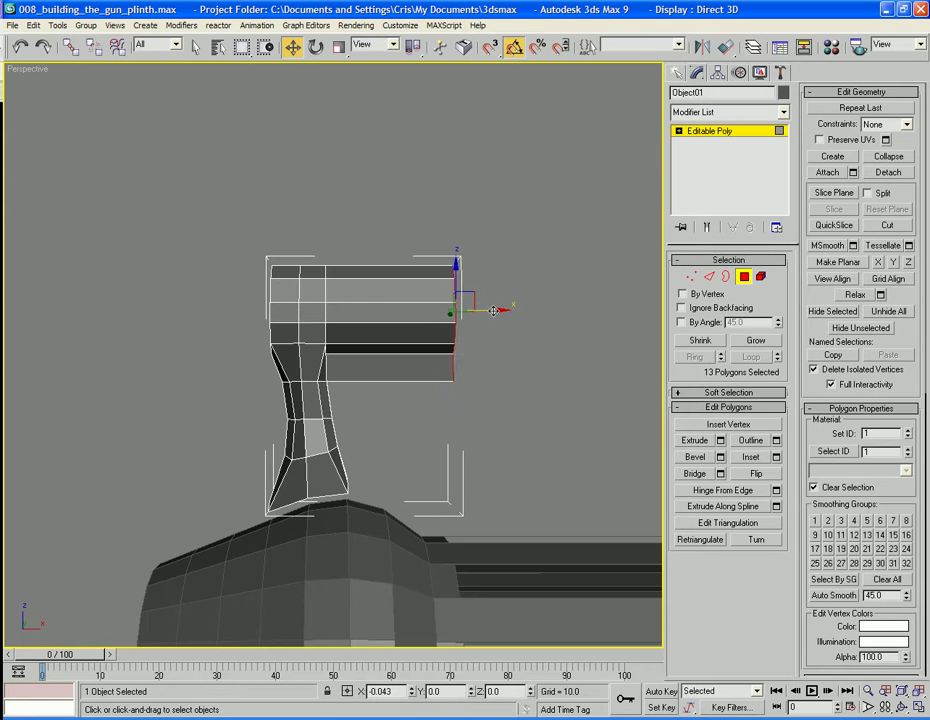
pyautogui.moveTo(475, 309); pyautogui.dragTo(474, 309)
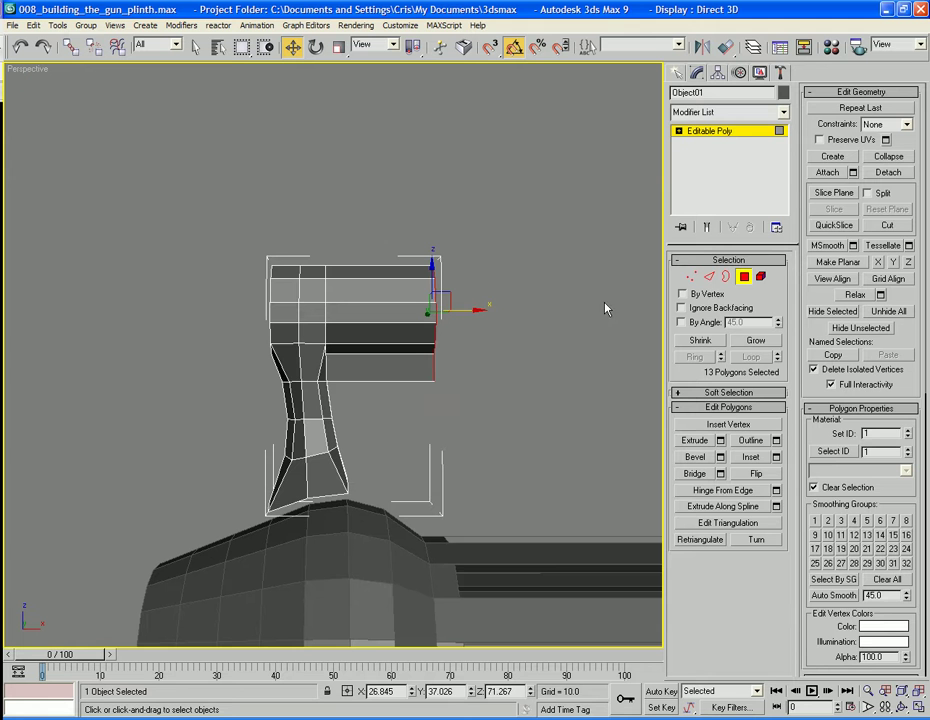
# - Select the arm's 16 lengthwise edges and connect them with 3 segments
pyautogui.click(709, 277)
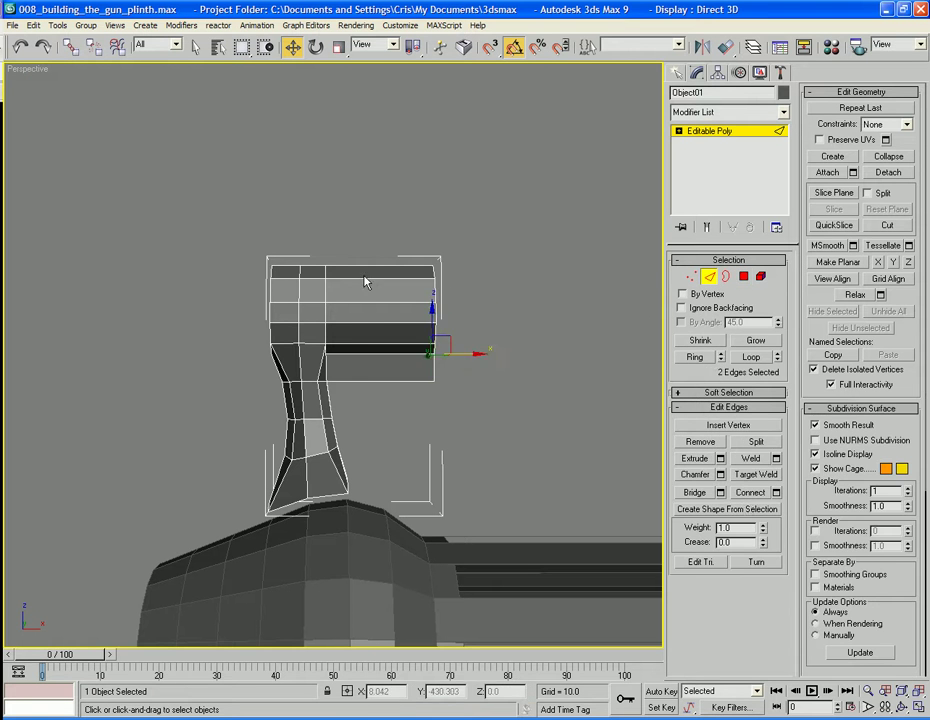
pyautogui.click(775, 493)
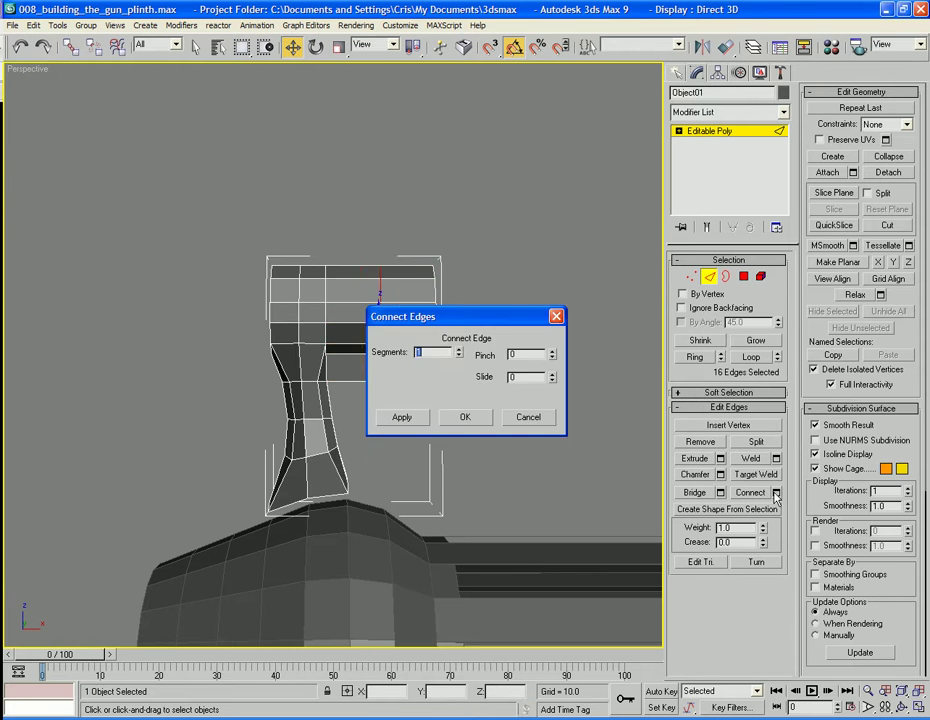
pyautogui.click(459, 350)
pyautogui.click(459, 350)
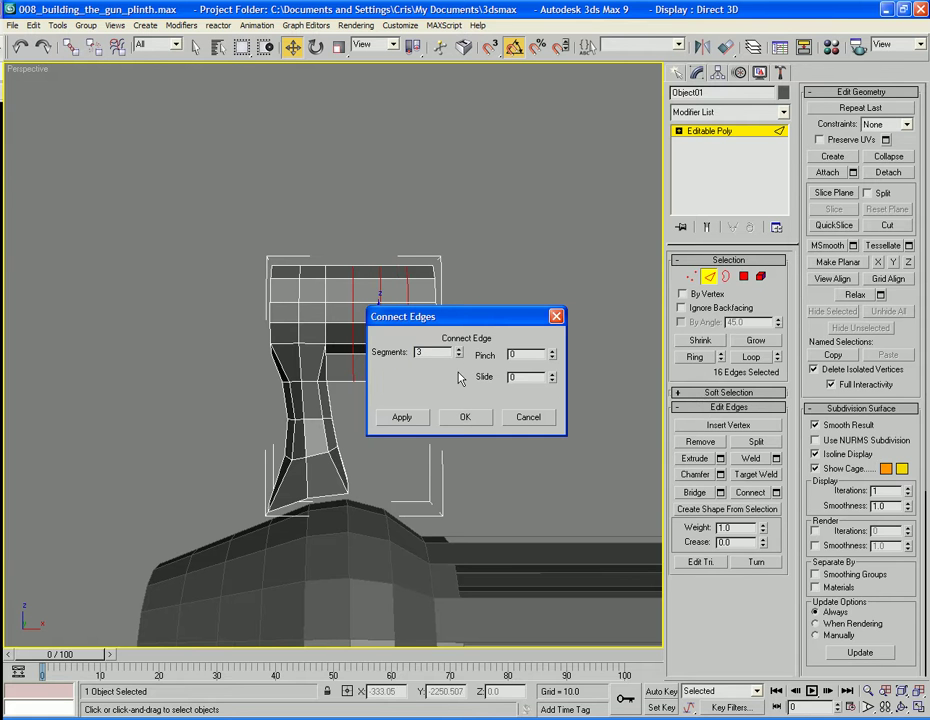
pyautogui.click(465, 416)
# - Select all polygons of the extruded arm and apply an FFD 3x3x3 modifier to them
pyautogui.click(709, 277)
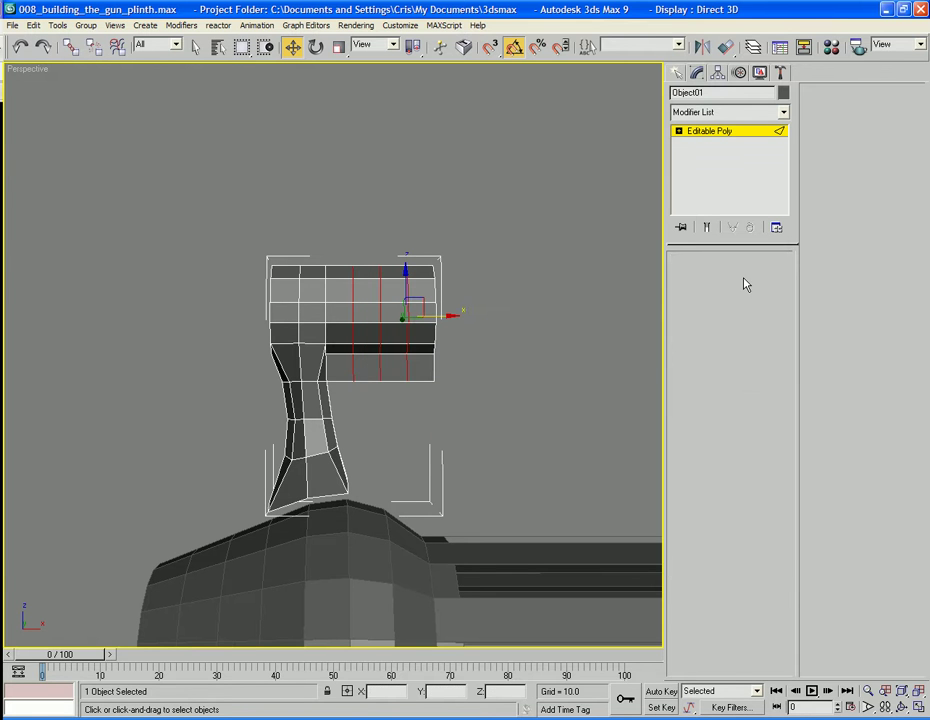
pyautogui.click(744, 279)
pyautogui.moveTo(503, 208); pyautogui.dragTo(351, 397)
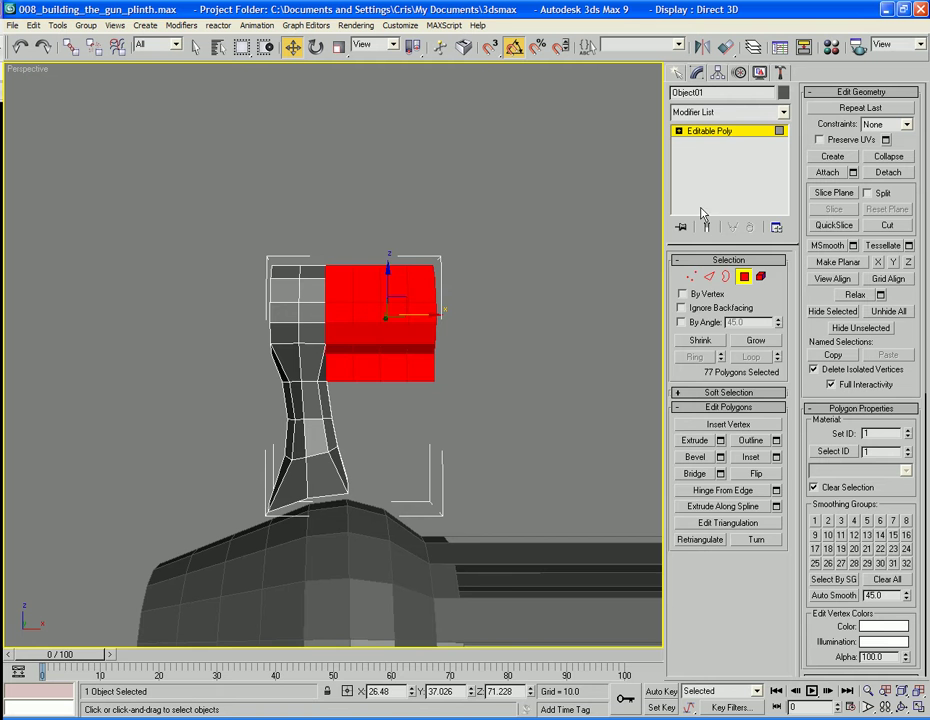
pyautogui.click(734, 114)
pyautogui.press('f')
pyautogui.press('f')
pyautogui.press('f')
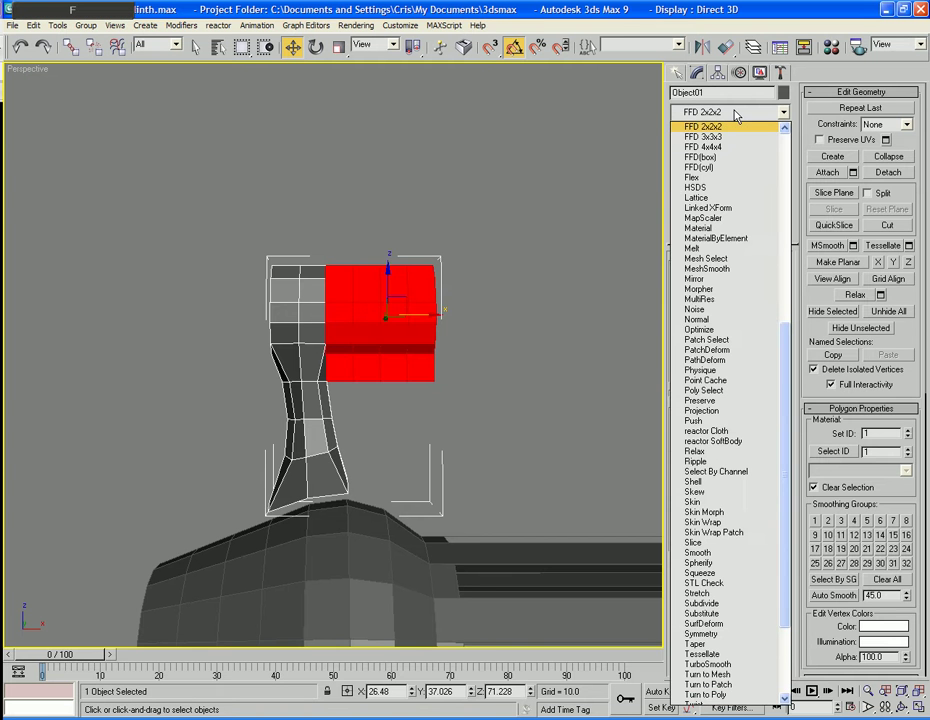
pyautogui.press('Return')
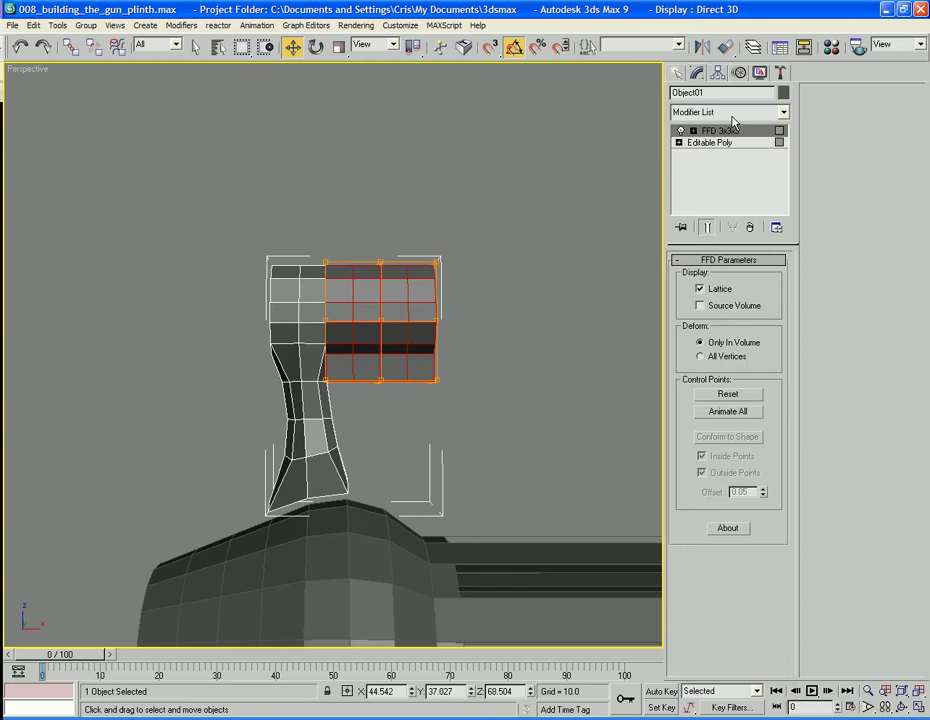
# - Raise the FFD lattice's lower middle and lower outer-end control points along Z to arch the arm's underside
pyautogui.click(720, 130)
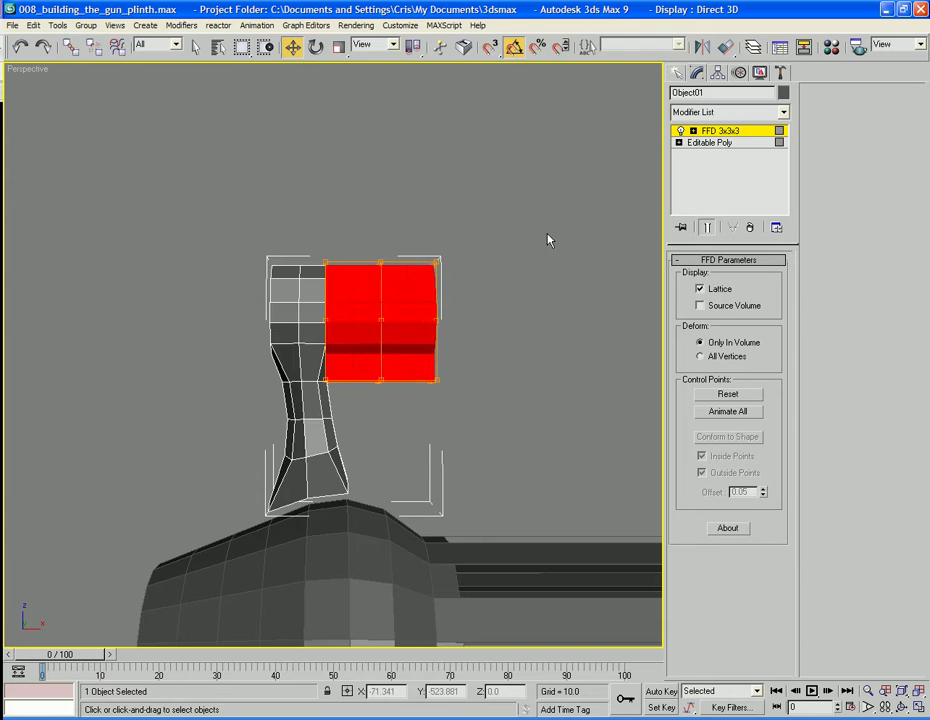
pyautogui.keyDown('alt'); pyautogui.moveTo(550, 239); pyautogui.dragTo(469, 249, button='middle'); pyautogui.keyUp('alt')
pyautogui.moveTo(406, 328); pyautogui.dragTo(387, 228)
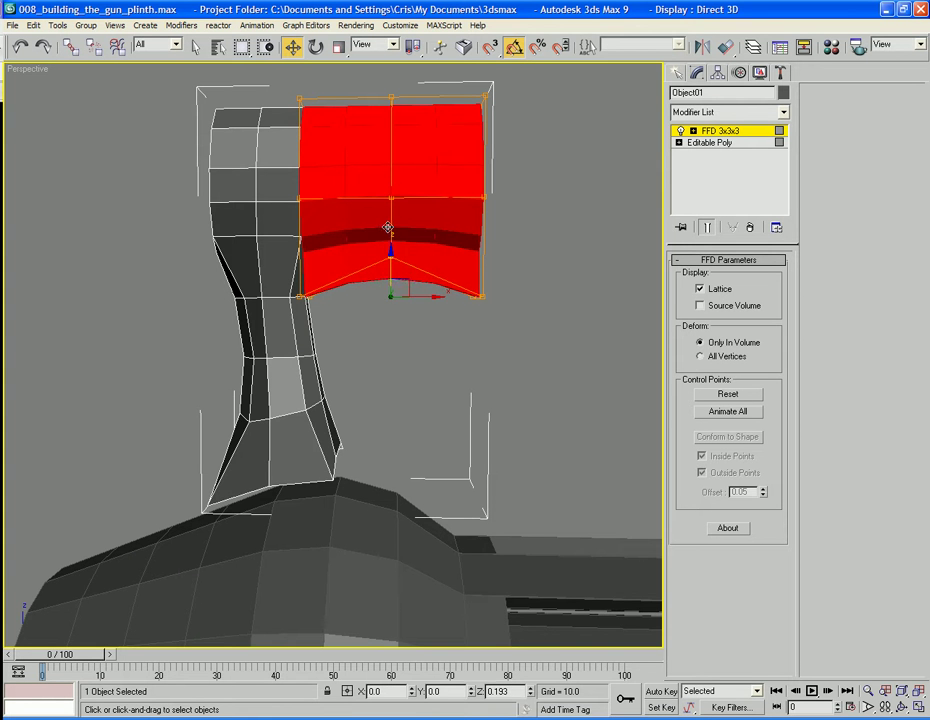
pyautogui.moveTo(508, 332); pyautogui.dragTo(489, 221)
pyautogui.moveTo(489, 221); pyautogui.dragTo(488, 255, button='middle')
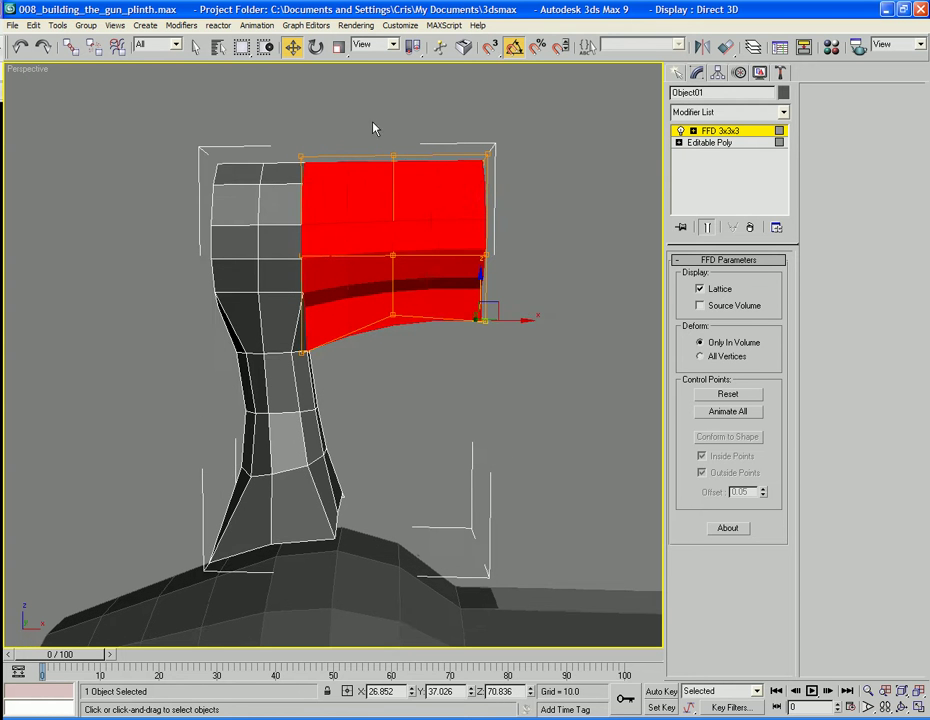
# - Lower the lattice's upper middle control points along Z to dip the arm's top, and deselect them
pyautogui.moveTo(373, 128); pyautogui.dragTo(411, 200)
pyautogui.moveTo(393, 131); pyautogui.dragTo(393, 163)
pyautogui.click(451, 137)
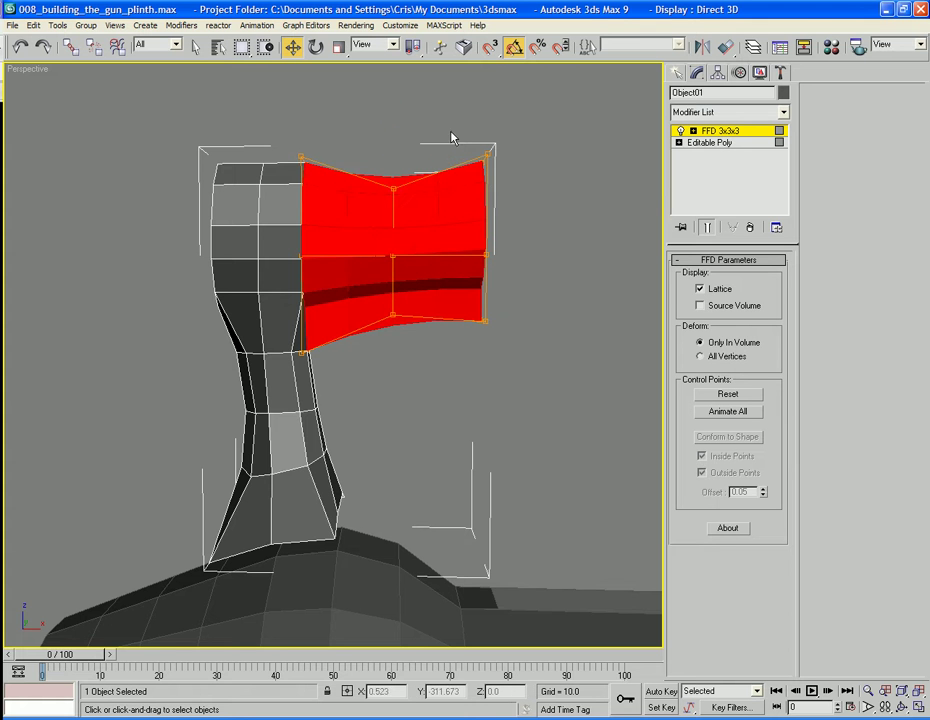
# - Lower the lattice's upper outer-end control points and raise its upper middle ones along Z to curve the arm's top downward
pyautogui.moveTo(451, 132); pyautogui.dragTo(505, 189)
pyautogui.moveTo(485, 117); pyautogui.dragTo(487, 172)
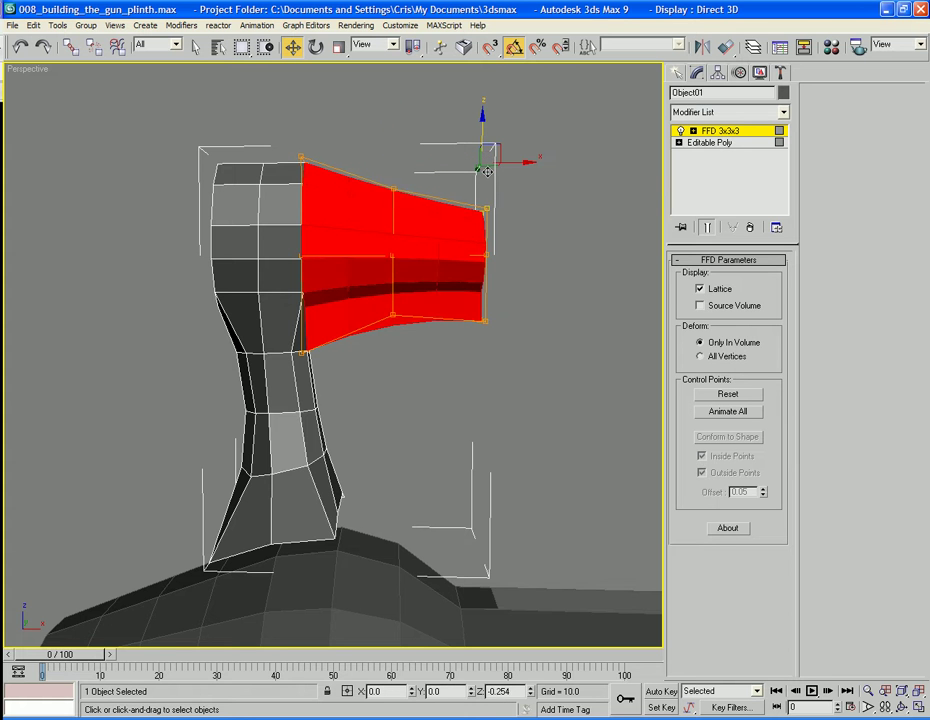
pyautogui.moveTo(399, 197); pyautogui.dragTo(397, 123)
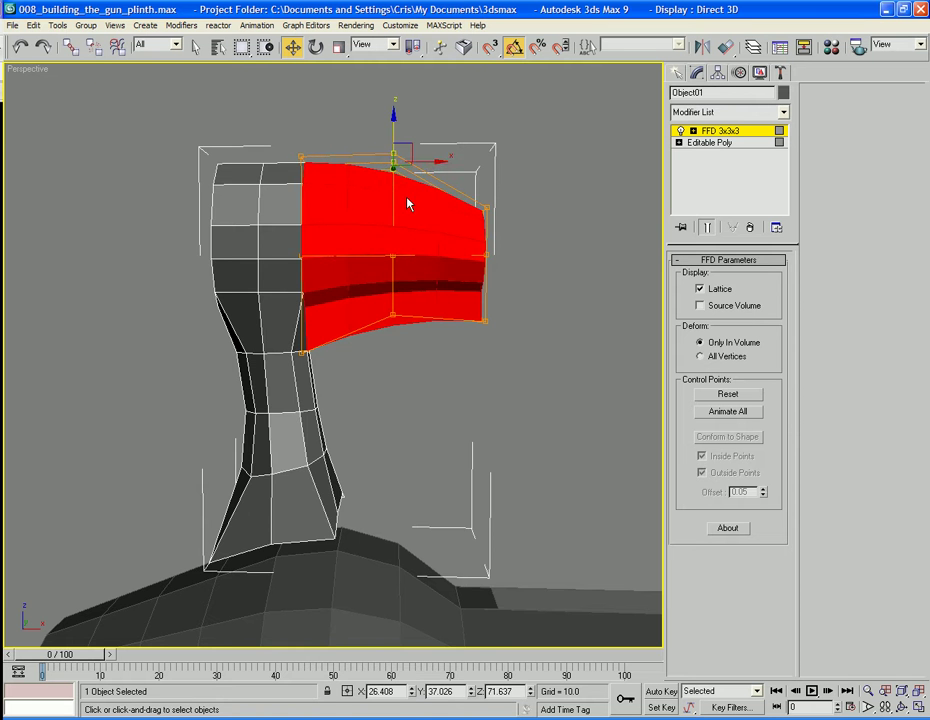
# - Scale the lattice's middle and outer-end control points across the arm's width, and deselect them
pyautogui.keyDown('alt'); pyautogui.moveTo(409, 201); pyautogui.dragTo(289, 318, button='middle'); pyautogui.keyUp('alt')
pyautogui.keyDown('alt'); pyautogui.moveTo(312, 390); pyautogui.dragTo(312, 386, button='middle'); pyautogui.keyUp('alt')
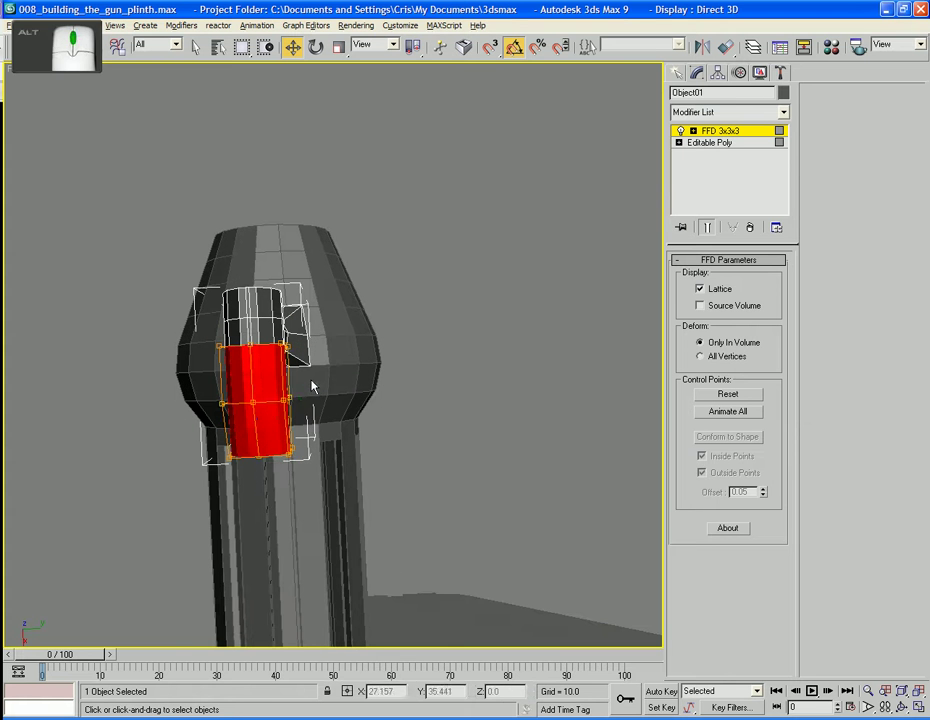
pyautogui.moveTo(312, 377); pyautogui.dragTo(206, 424)
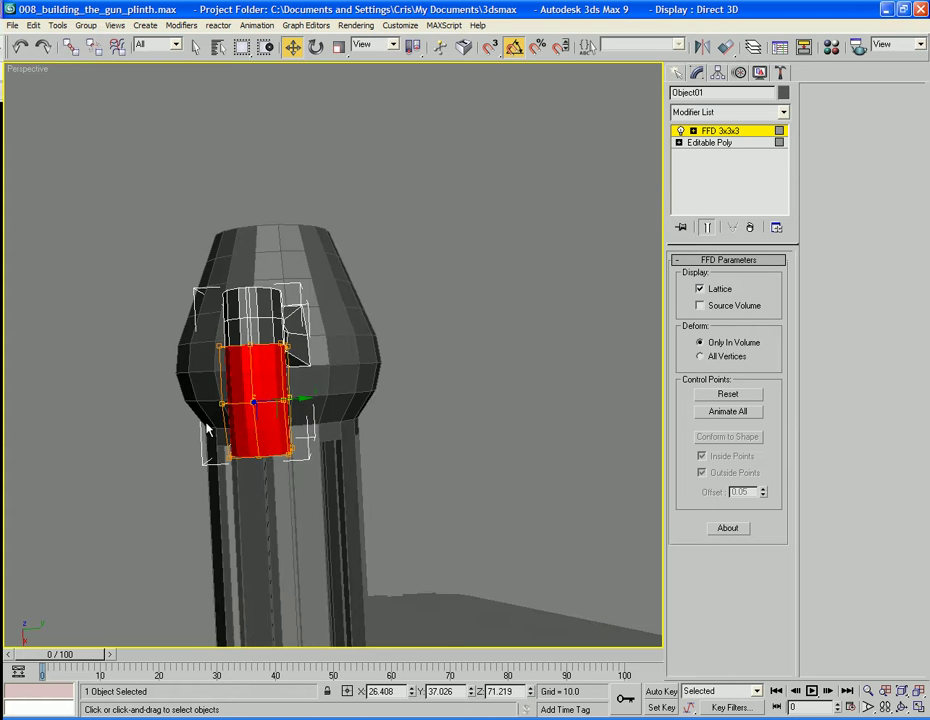
pyautogui.hotkey('ctrl', 'e')
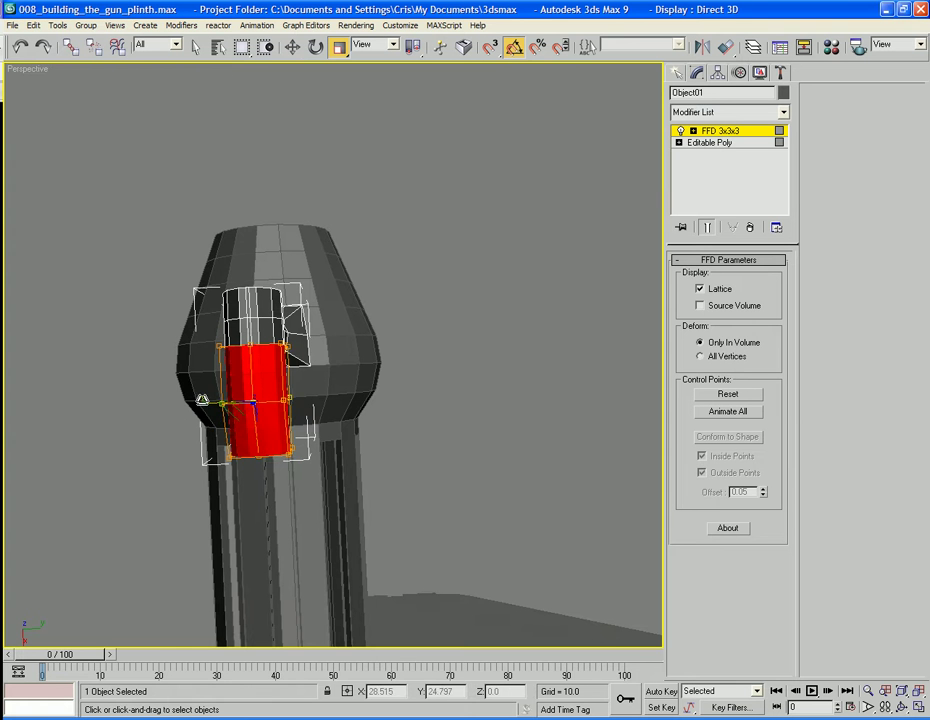
pyautogui.moveTo(209, 403); pyautogui.dragTo(322, 481)
pyautogui.moveTo(258, 459); pyautogui.dragTo(244, 463)
pyautogui.click(345, 441)
pyautogui.keyDown('alt'); pyautogui.moveTo(303, 437); pyautogui.dragTo(433, 322, button='middle'); pyautogui.keyUp('alt')
# - Collapse the FFD 3x3x3 modifier into the plinth's editable poly and deselect the object
pyautogui.rightClick(726, 147)
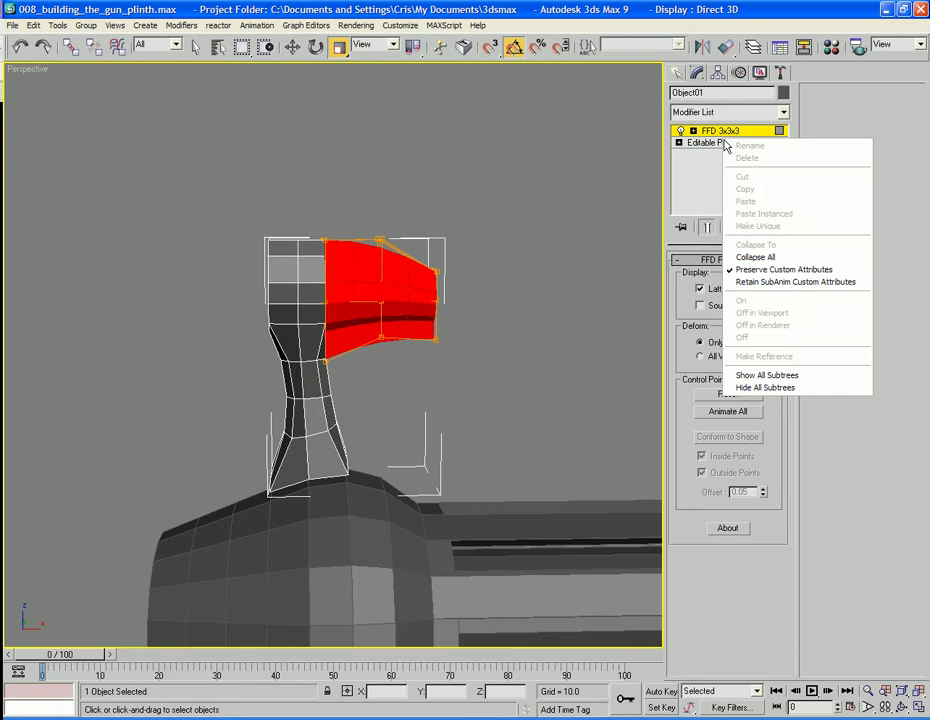
pyautogui.click(755, 257)
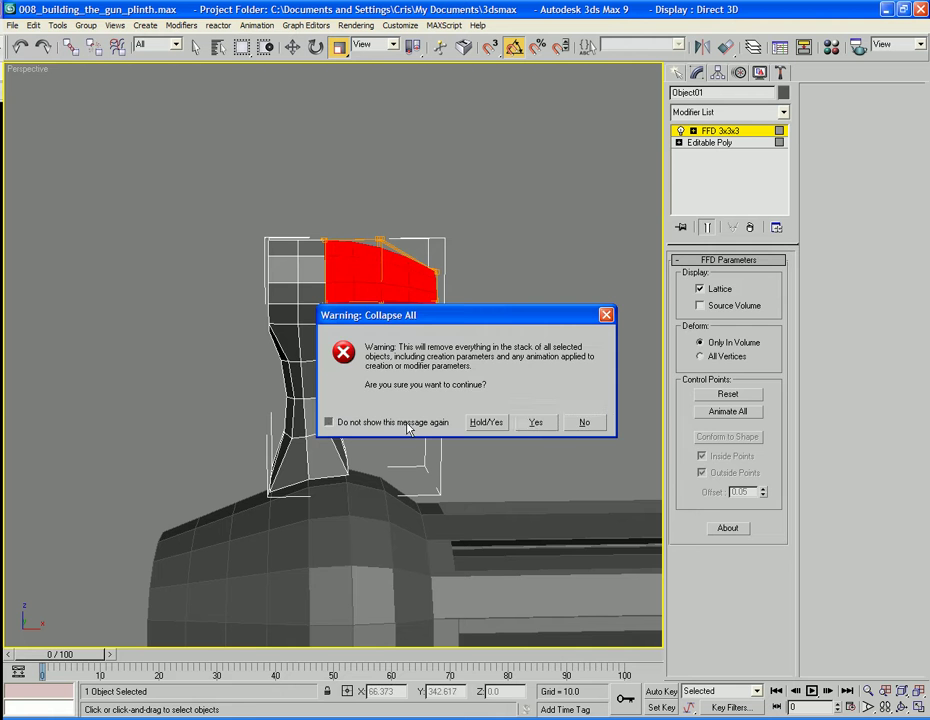
pyautogui.click(535, 422)
pyautogui.click(374, 190)
# - Select the strip of four polygons along the arm's underside, scale it to 69% along Y, and clear the selection
pyautogui.keyDown('alt'); pyautogui.moveTo(432, 270); pyautogui.dragTo(370, 324, button='middle'); pyautogui.keyUp('alt')
pyautogui.click(374, 300)
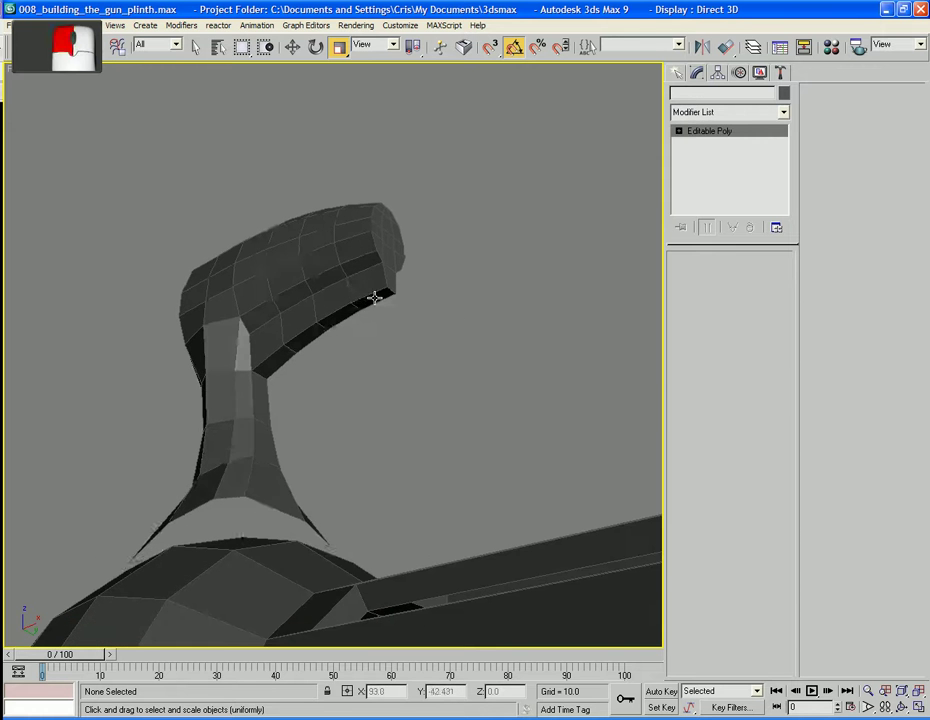
pyautogui.click(744, 276)
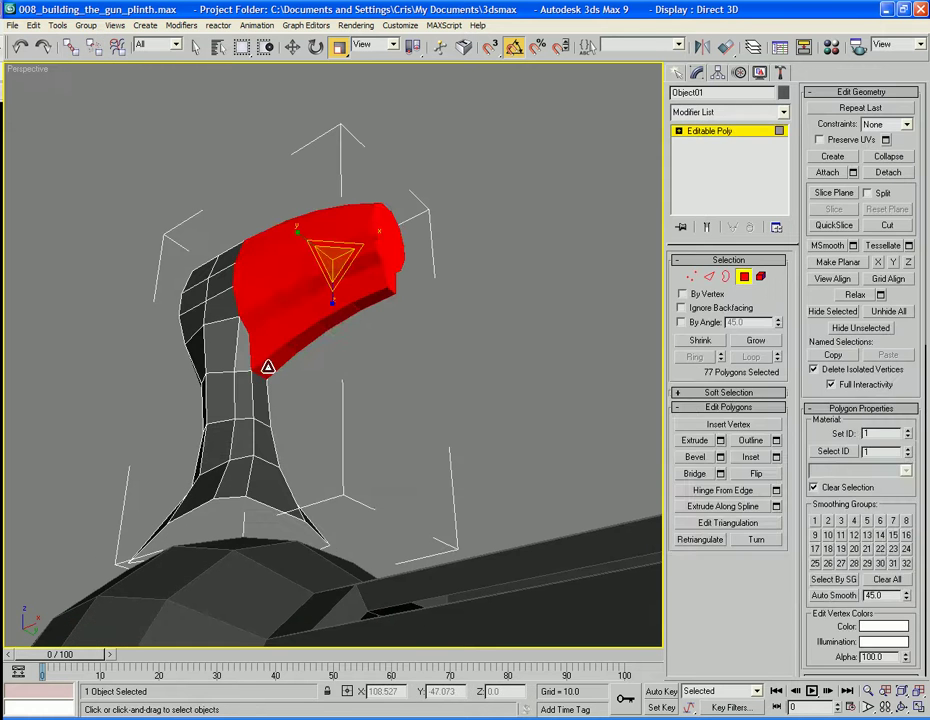
pyautogui.click(268, 367)
pyautogui.keyDown('ctrl'); pyautogui.click(300, 337); pyautogui.keyUp('ctrl')
pyautogui.keyDown('ctrl'); pyautogui.click(339, 318); pyautogui.keyUp('ctrl')
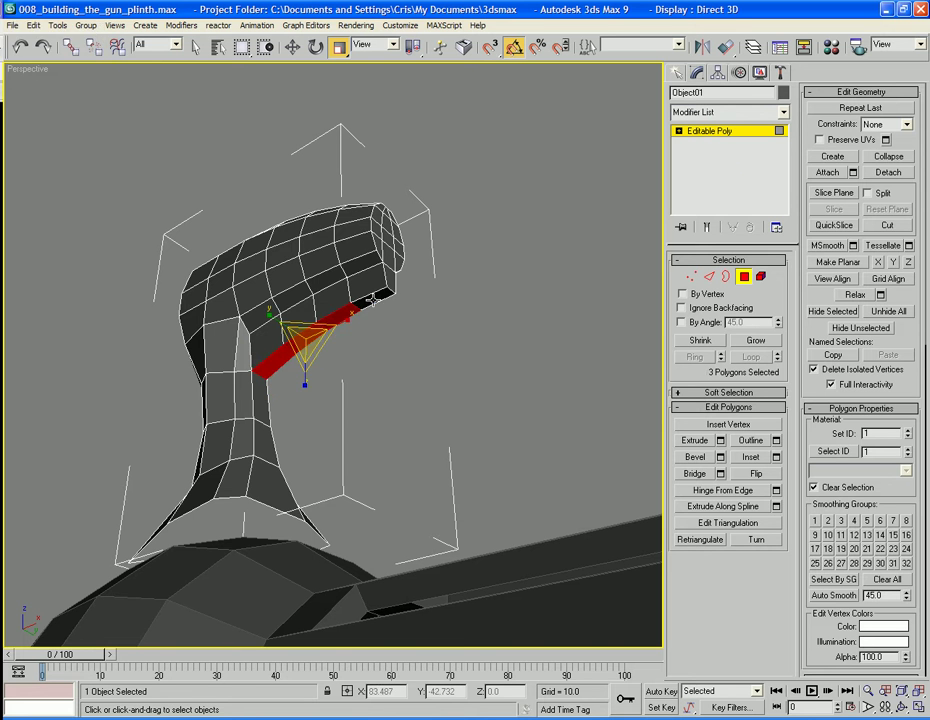
pyautogui.keyDown('ctrl'); pyautogui.click(372, 298); pyautogui.keyUp('ctrl')
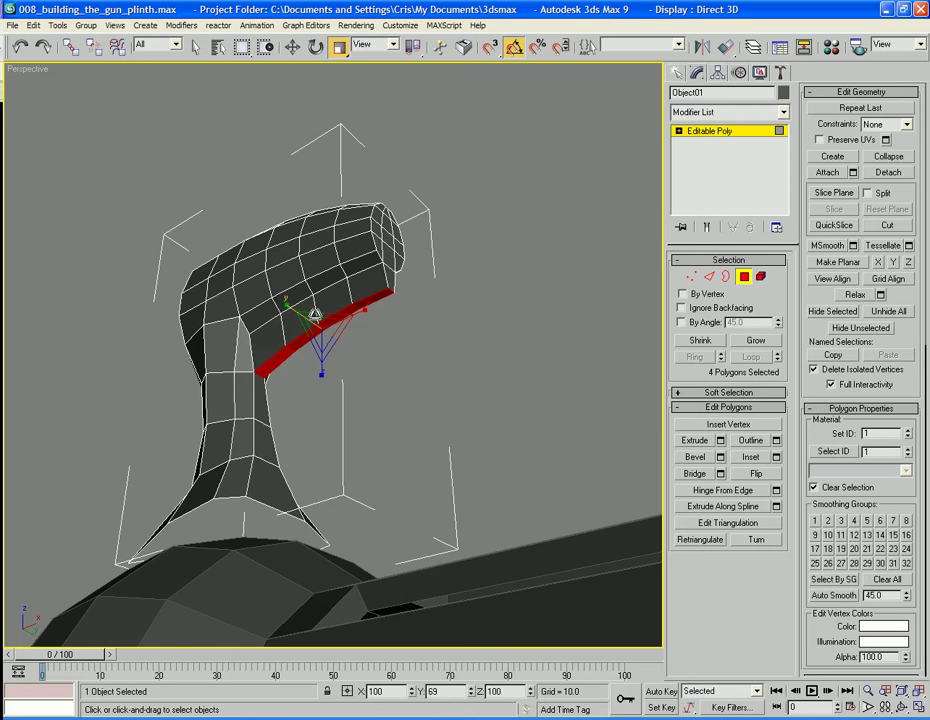
pyautogui.click(401, 338)
pyautogui.keyDown('alt'); pyautogui.moveTo(401, 338); pyautogui.dragTo(378, 389, button='middle'); pyautogui.keyUp('alt')
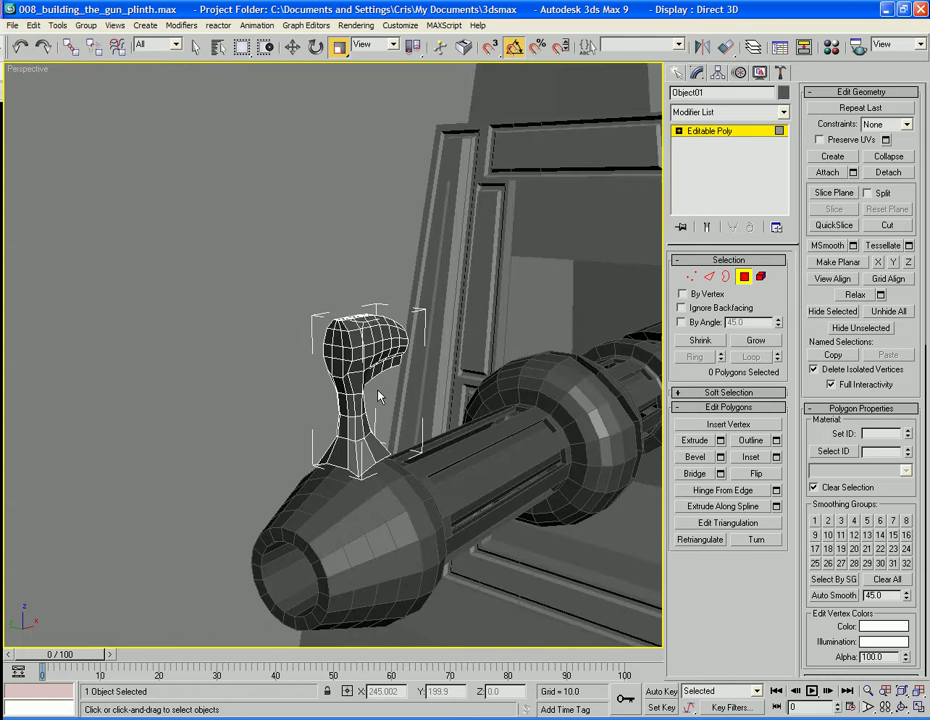
# - Select the 13 polygons forming the plinth head's flat face opposite the short arm, including the one below it
pyautogui.click(340, 338)
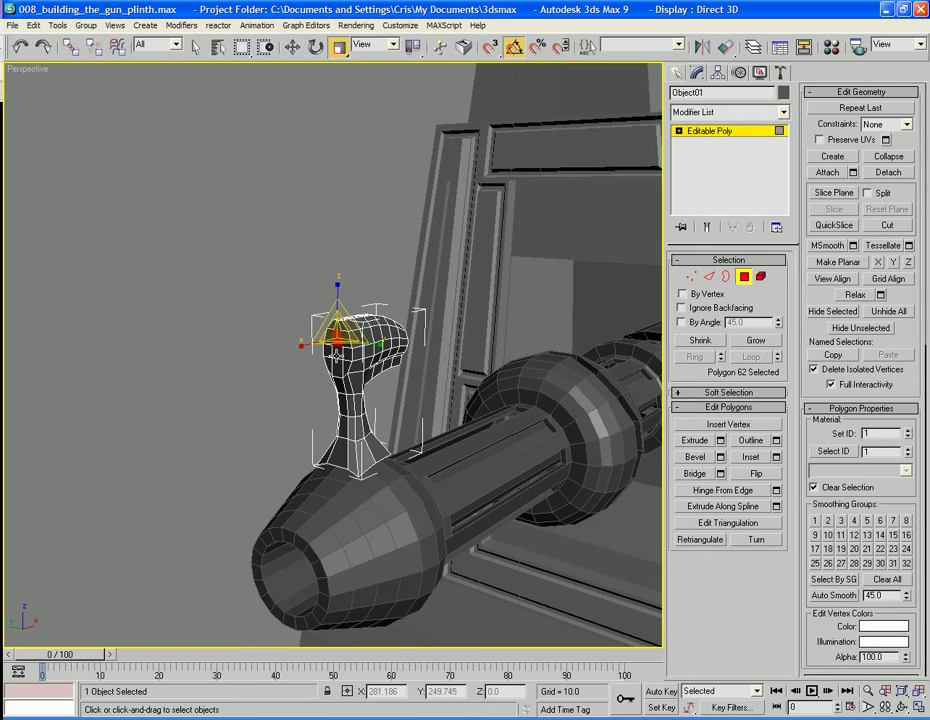
pyautogui.keyDown('ctrl'); pyautogui.click(338, 354); pyautogui.keyUp('ctrl')
pyautogui.click(747, 345)
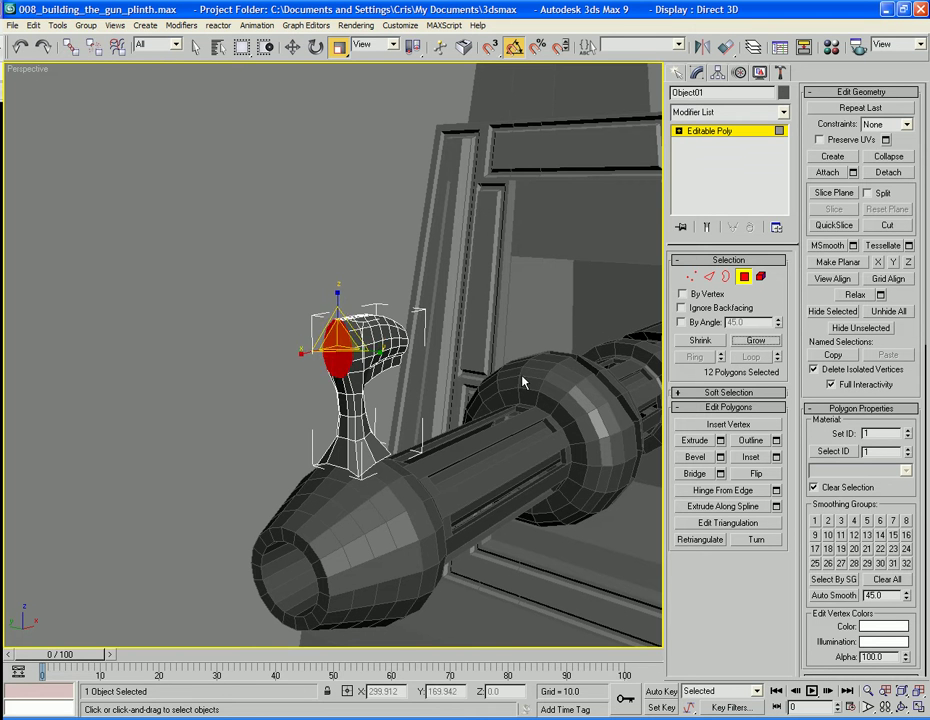
pyautogui.keyDown('alt'); pyautogui.moveTo(525, 380); pyautogui.dragTo(440, 398, button='middle'); pyautogui.keyUp('alt')
pyautogui.keyDown('ctrl'); pyautogui.click(348, 383); pyautogui.keyUp('ctrl')
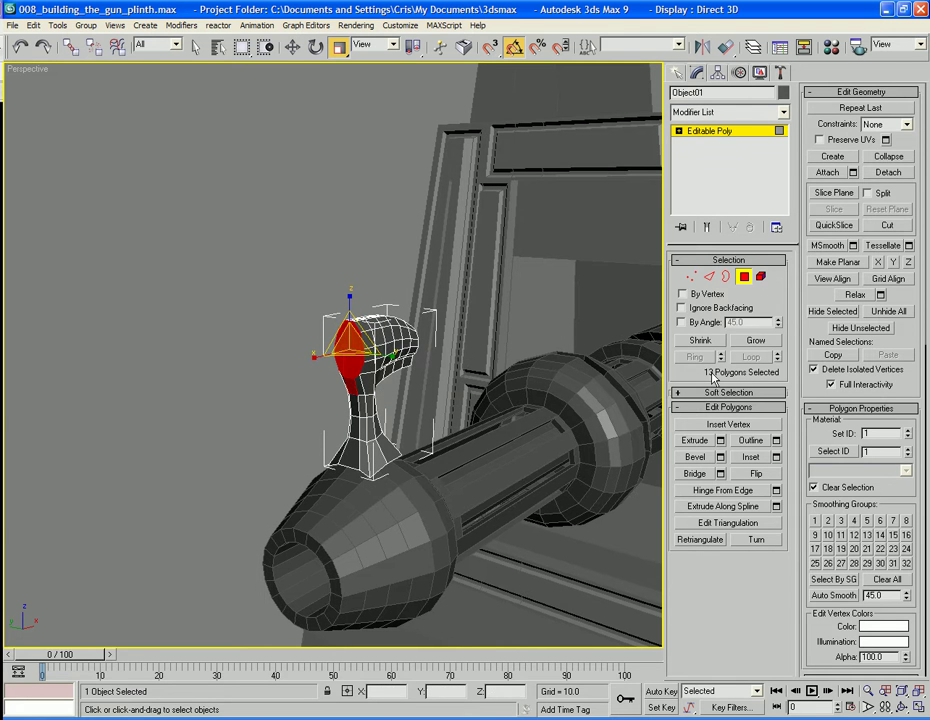
# - Extrude the selected polygons as a group with height 0 and move them outward along X to form a long arm
pyautogui.click(720, 440)
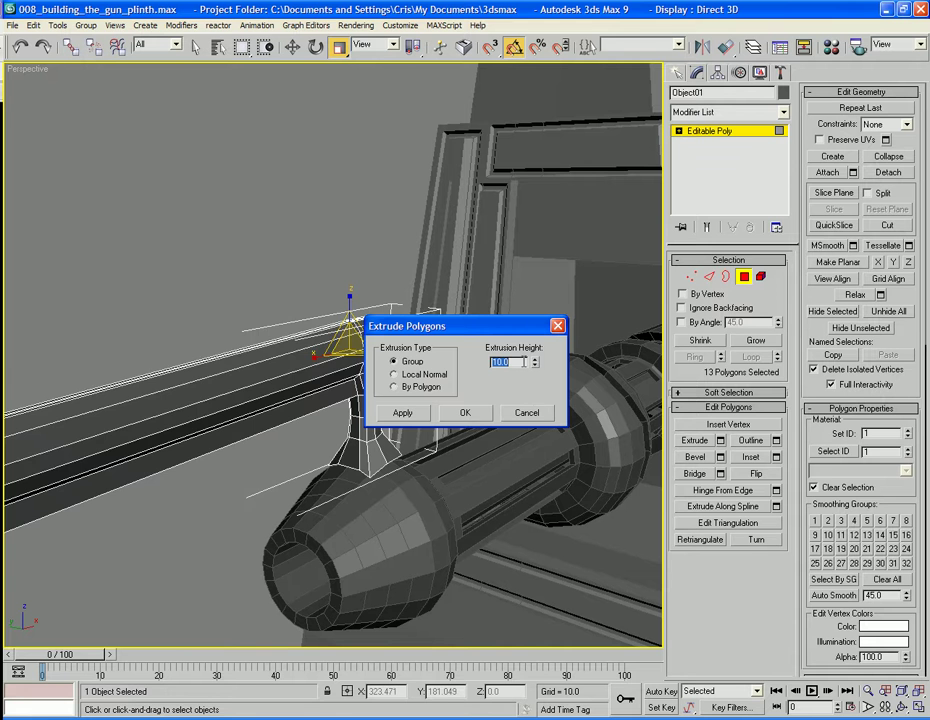
pyautogui.write('0')
pyautogui.press('Tab')
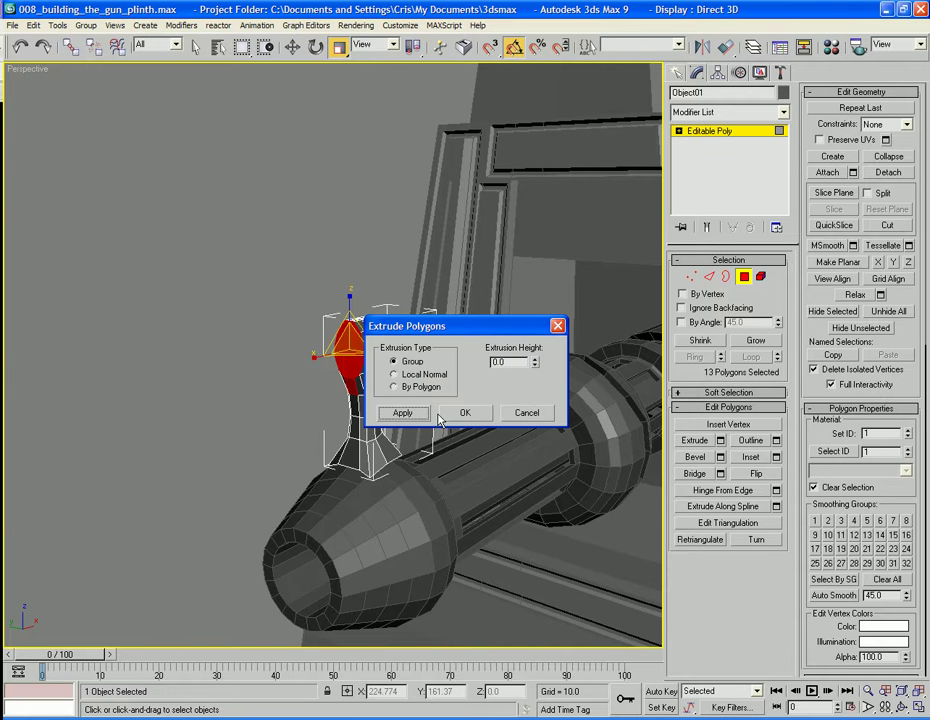
pyautogui.click(462, 413)
pyautogui.press('w')
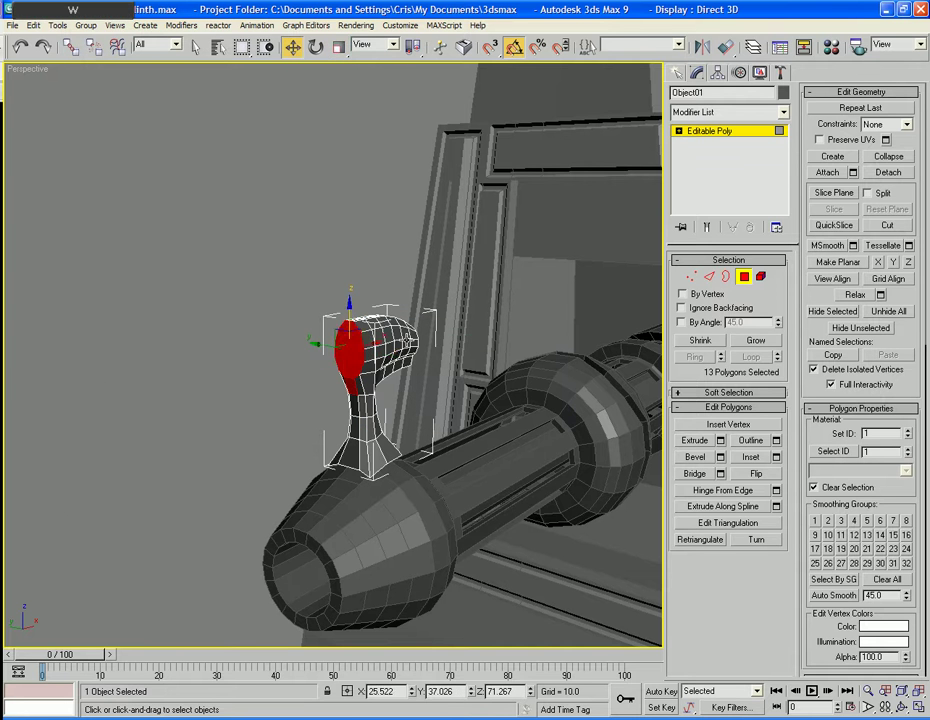
pyautogui.keyDown('alt'); pyautogui.moveTo(438, 343); pyautogui.dragTo(368, 358, button='middle'); pyautogui.keyUp('alt')
pyautogui.scroll(-2, 368, 357)
pyautogui.moveTo(370, 347); pyautogui.dragTo(217, 332)
# - Rotate the long arm's end face by -40 degrees about Y and lower it along Z to slope the arm
pyautogui.click(337, 48)
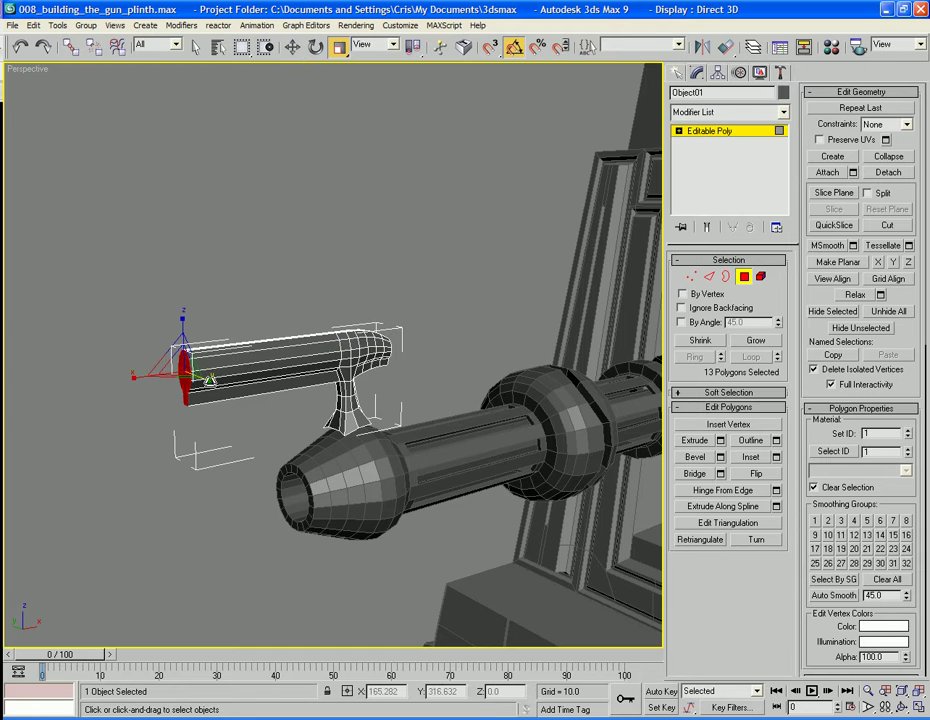
pyautogui.click(315, 47)
pyautogui.moveTo(151, 355); pyautogui.dragTo(149, 384)
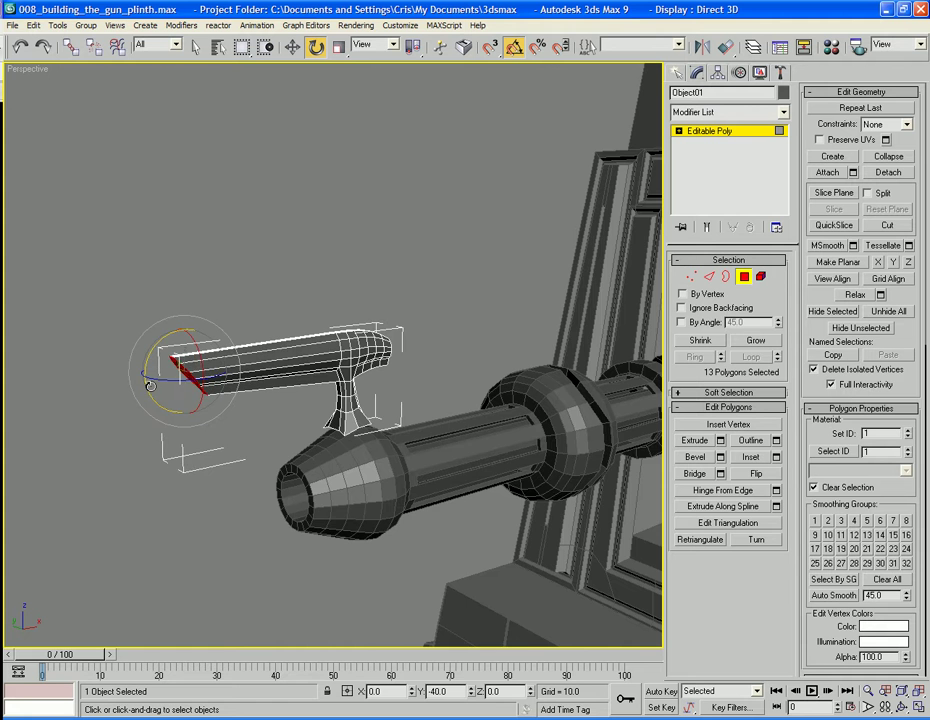
pyautogui.keyDown('alt'); pyautogui.moveTo(149, 385); pyautogui.dragTo(247, 328, button='middle'); pyautogui.keyUp('alt')
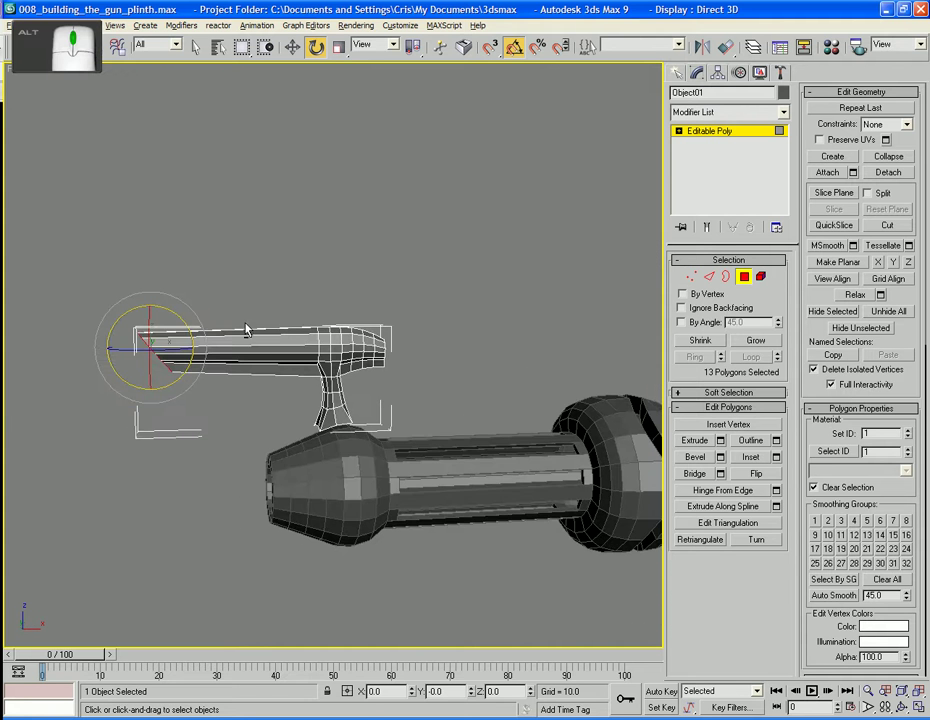
pyautogui.click(293, 48)
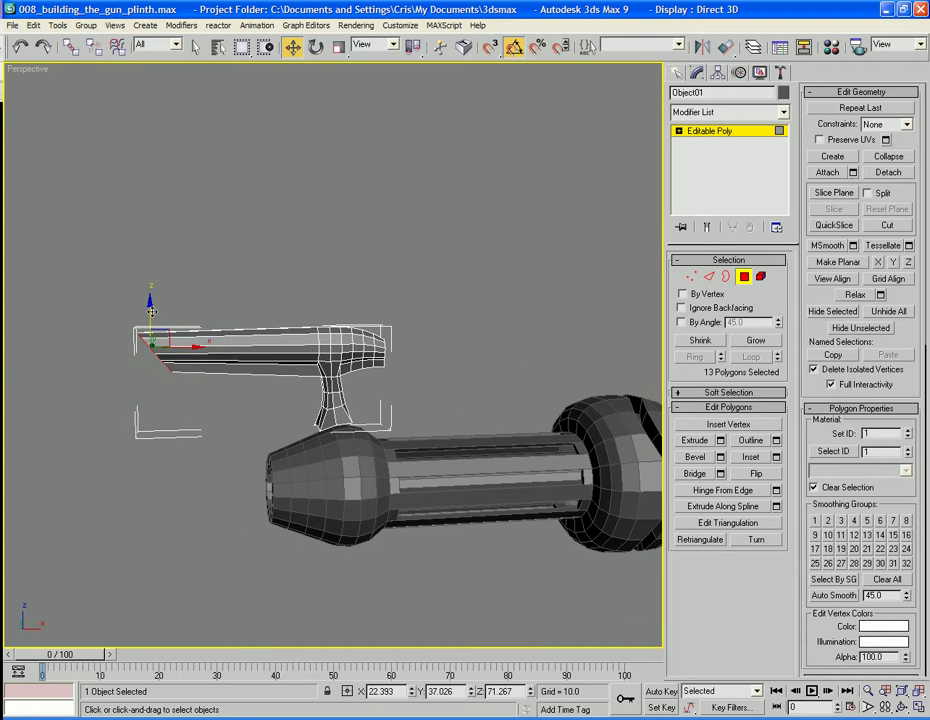
pyautogui.moveTo(151, 312); pyautogui.dragTo(151, 342)
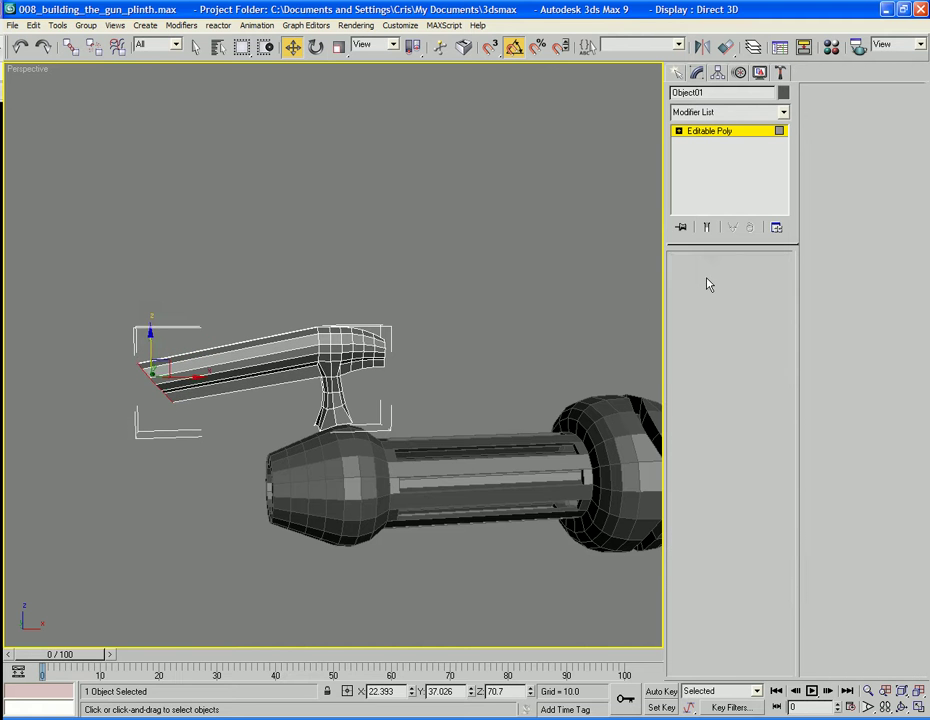
# - Select the long arm's 16 lengthwise edges and connect them with 5 segments
pyautogui.press('2')
pyautogui.moveTo(280, 322); pyautogui.dragTo(250, 444)
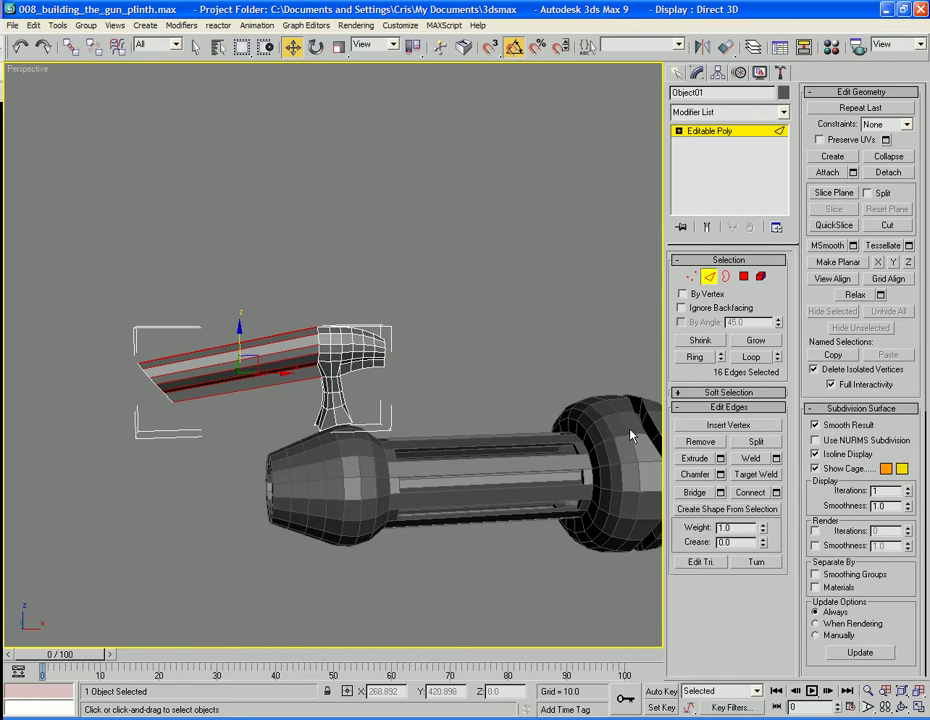
pyautogui.click(776, 492)
pyautogui.click(459, 350)
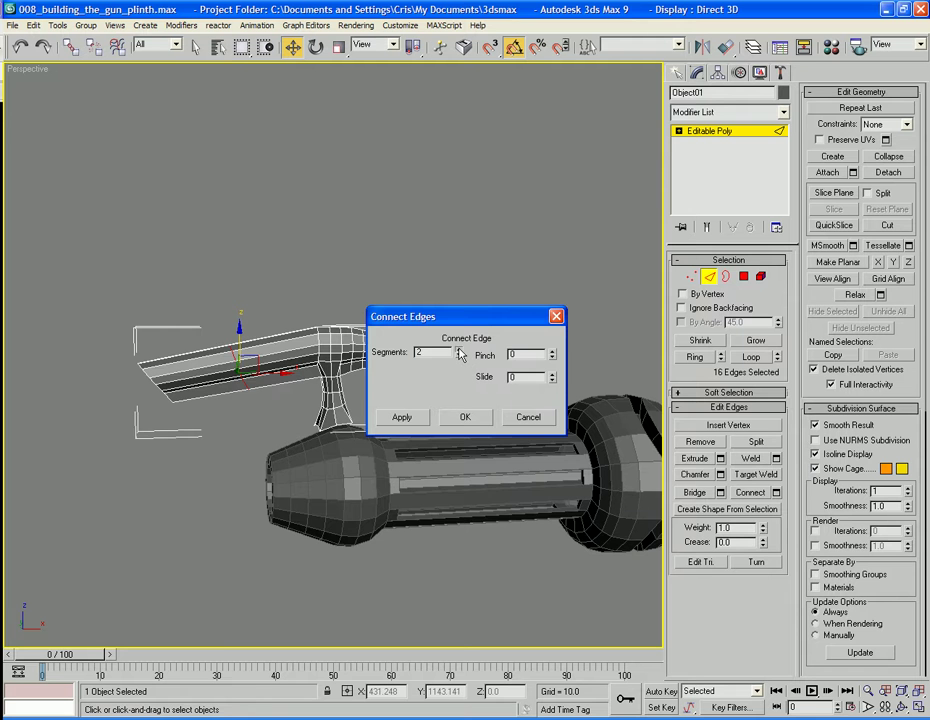
pyautogui.click(459, 350)
pyautogui.click(459, 350)
pyautogui.click(459, 350)
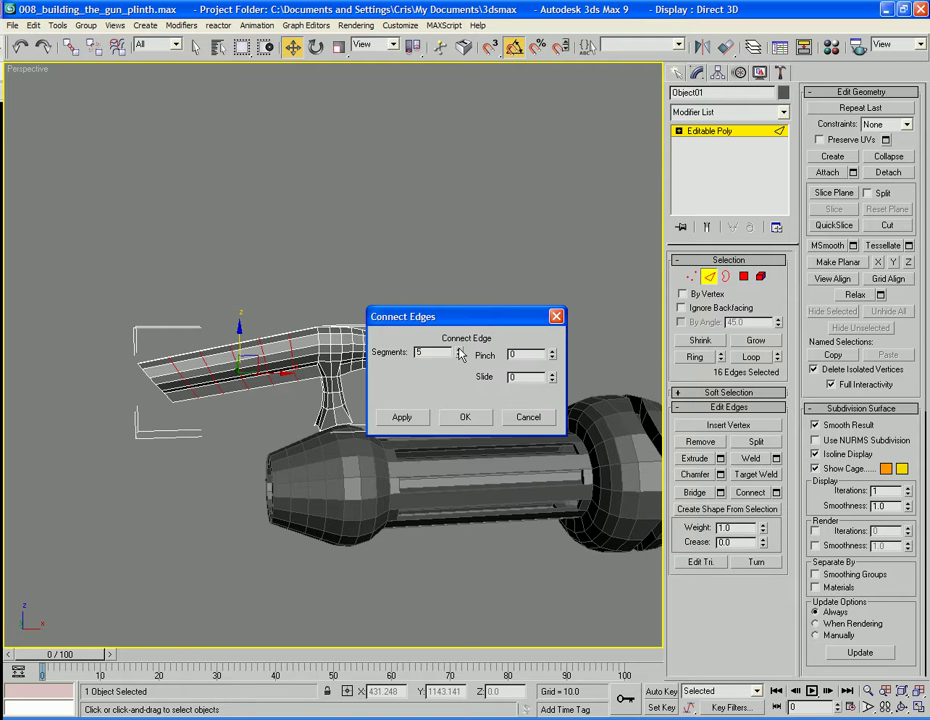
pyautogui.click(465, 417)
# - Select all polygons of the long arm and apply an FFD 3x3x3 modifier to them in the front view
pyautogui.click(743, 277)
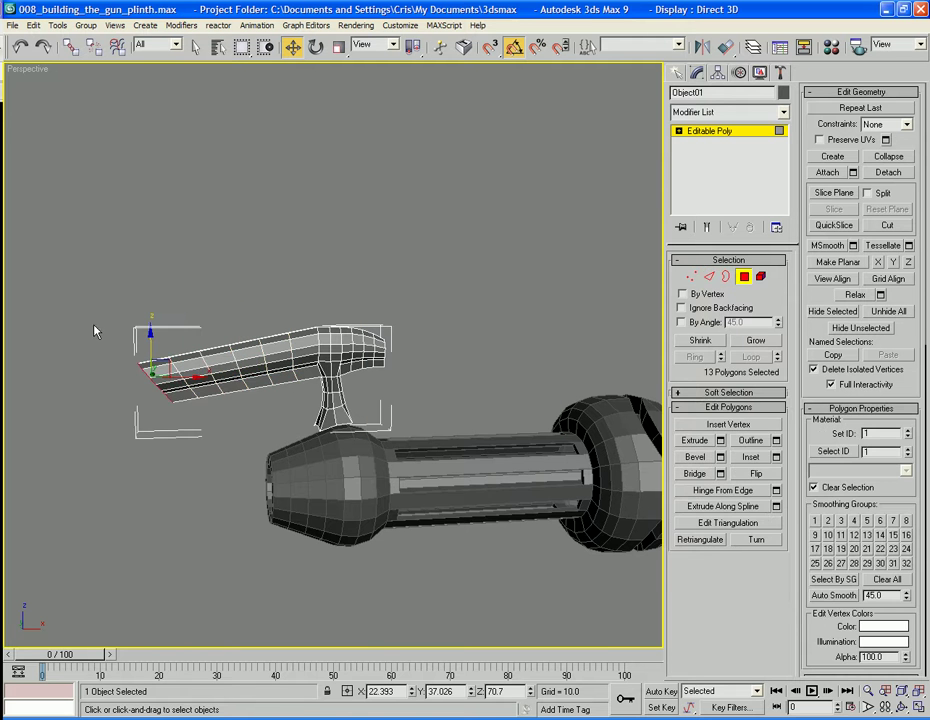
pyautogui.moveTo(315, 405); pyautogui.dragTo(311, 409)
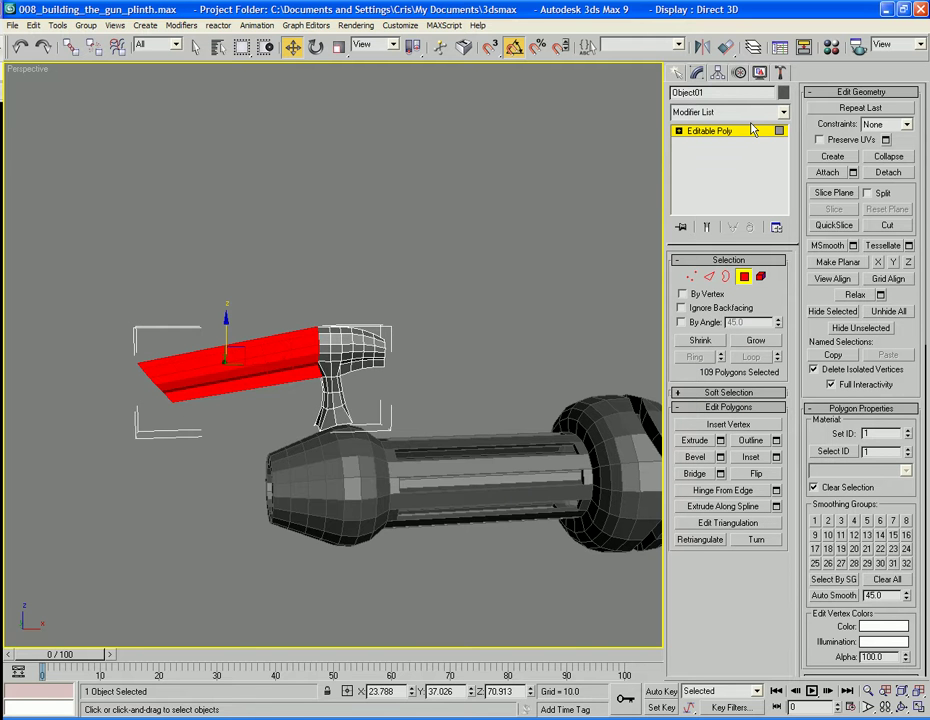
pyautogui.press('f')
pyautogui.press('z')
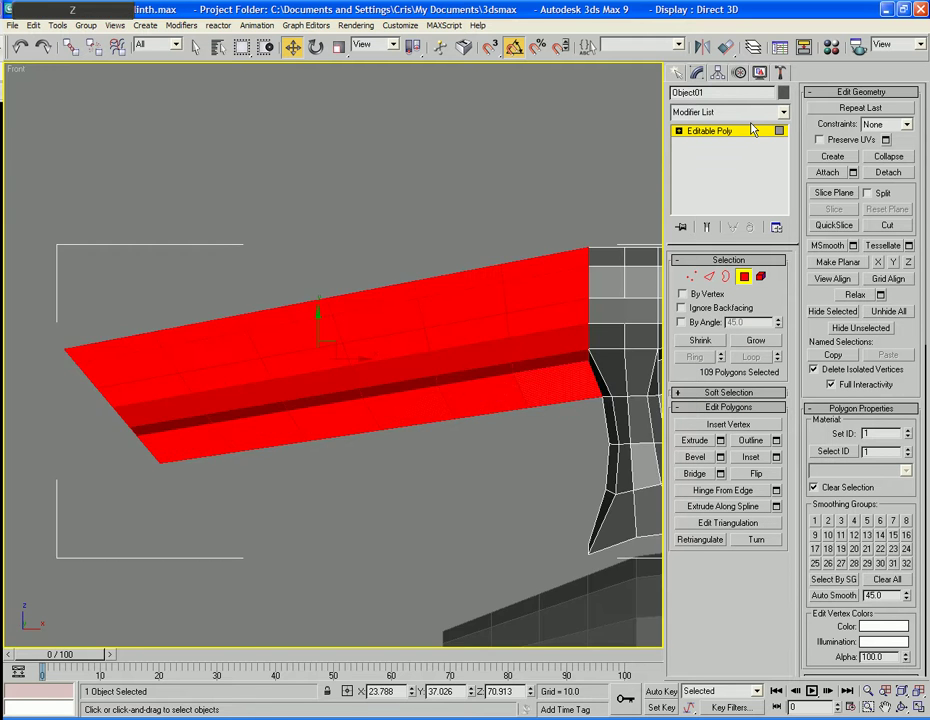
pyautogui.click(748, 112)
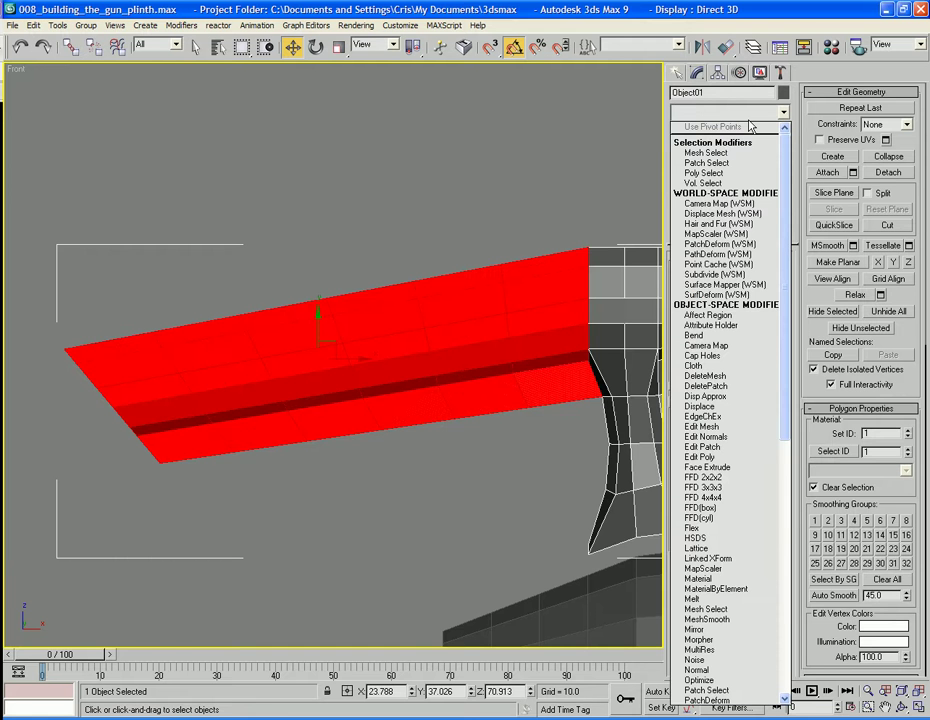
pyautogui.write('ffd')
pyautogui.press('Down')
pyautogui.press('Return')
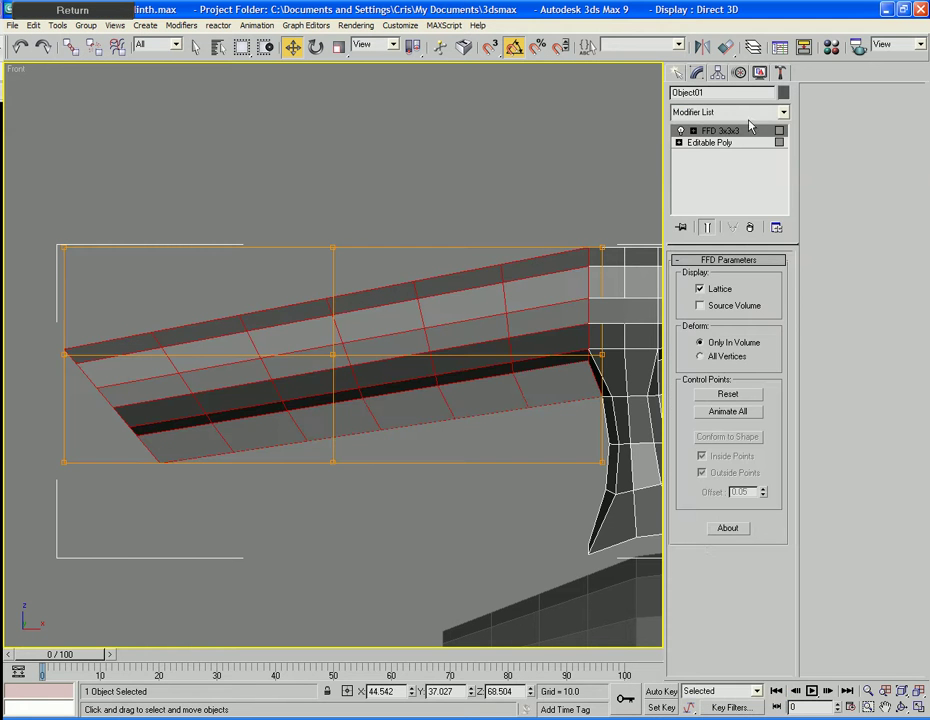
# - Raise the middle and lower control points of the FFD lattice's centre column to arch the long arm
pyautogui.click(725, 132)
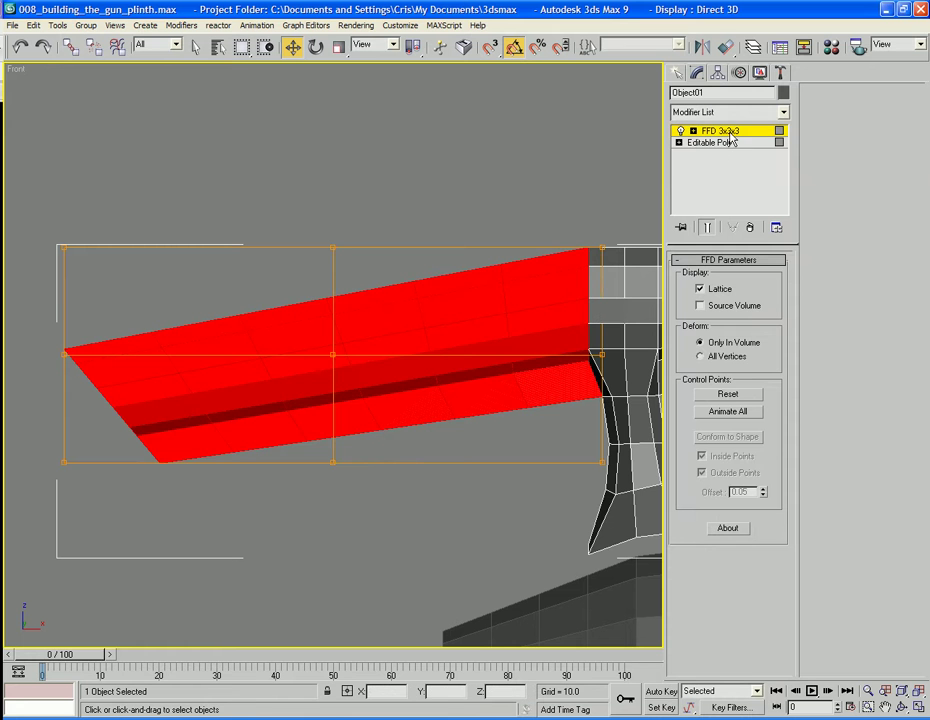
pyautogui.moveTo(298, 219); pyautogui.dragTo(335, 495)
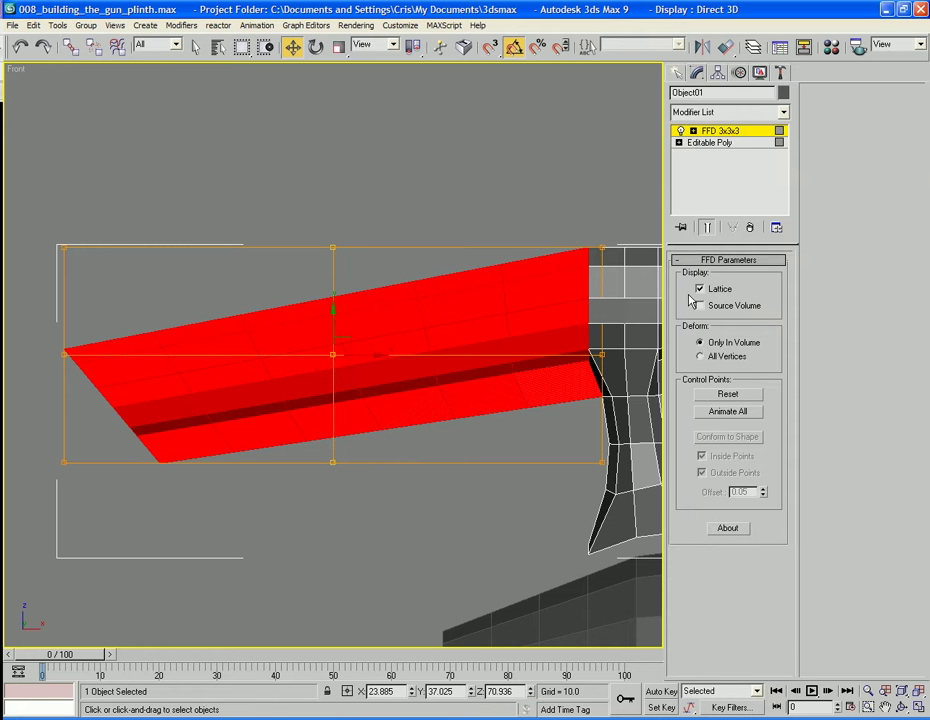
pyautogui.click(693, 131)
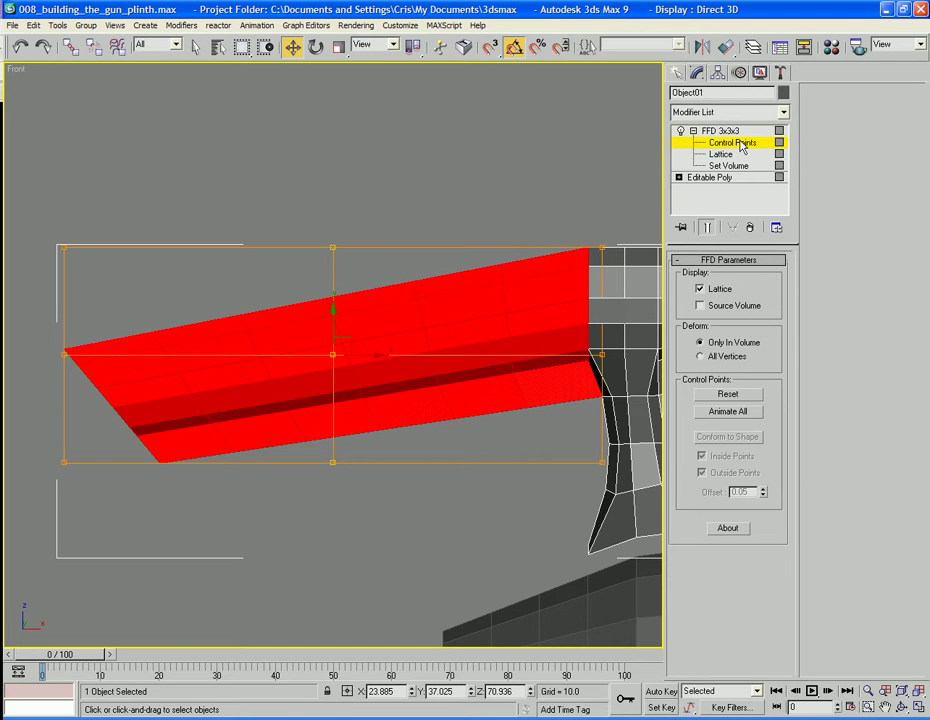
pyautogui.click(339, 47)
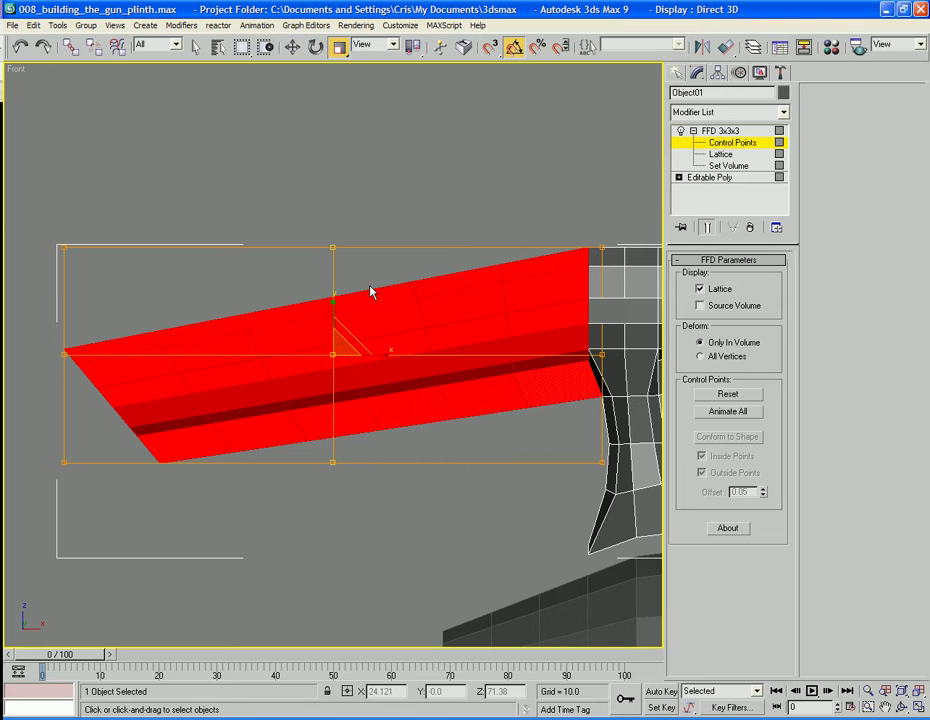
pyautogui.click(292, 47)
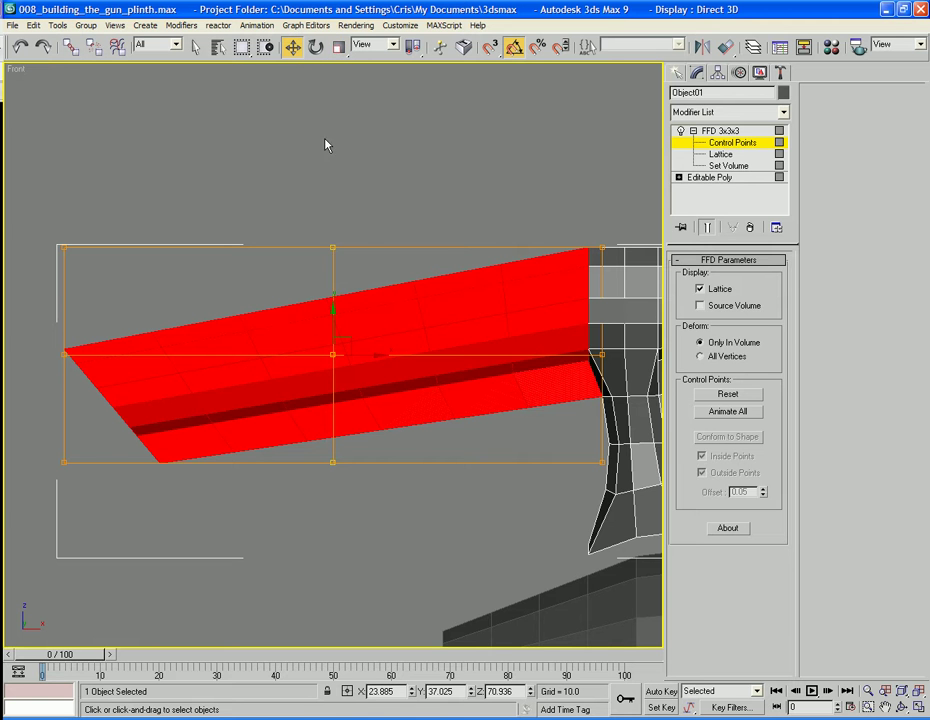
pyautogui.moveTo(305, 418); pyautogui.dragTo(332, 312)
pyautogui.moveTo(357, 458); pyautogui.dragTo(332, 330)
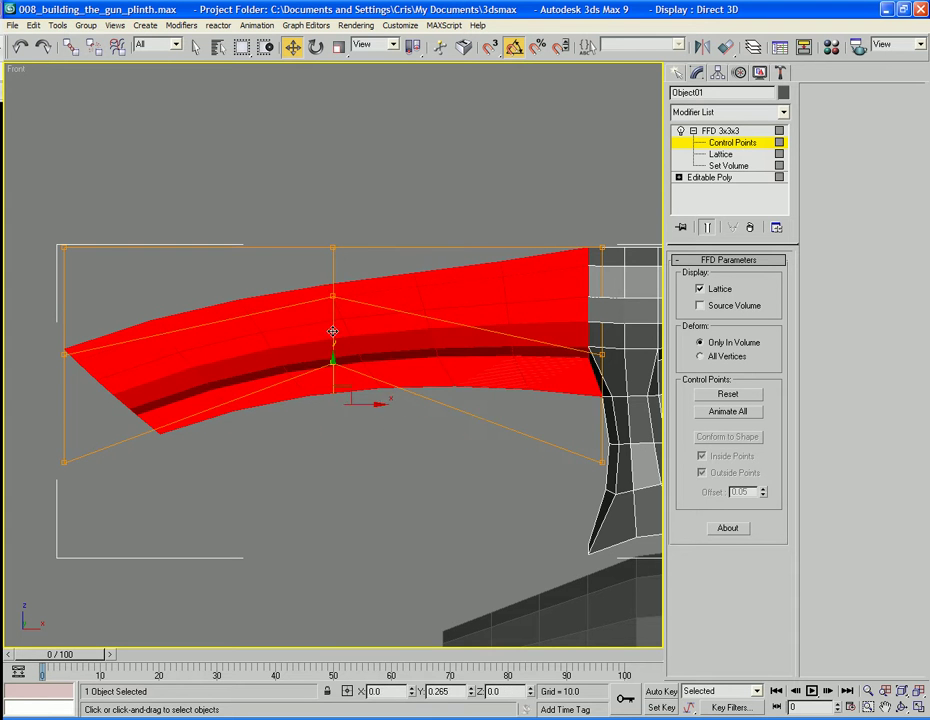
# - Move the lattice's upper two outer-end control points inward and down, and the lowest one outward and down, to reshape the arm's tip
pyautogui.click(297, 459)
pyautogui.moveTo(44, 234); pyautogui.dragTo(80, 388)
pyautogui.moveTo(85, 297); pyautogui.dragTo(131, 318)
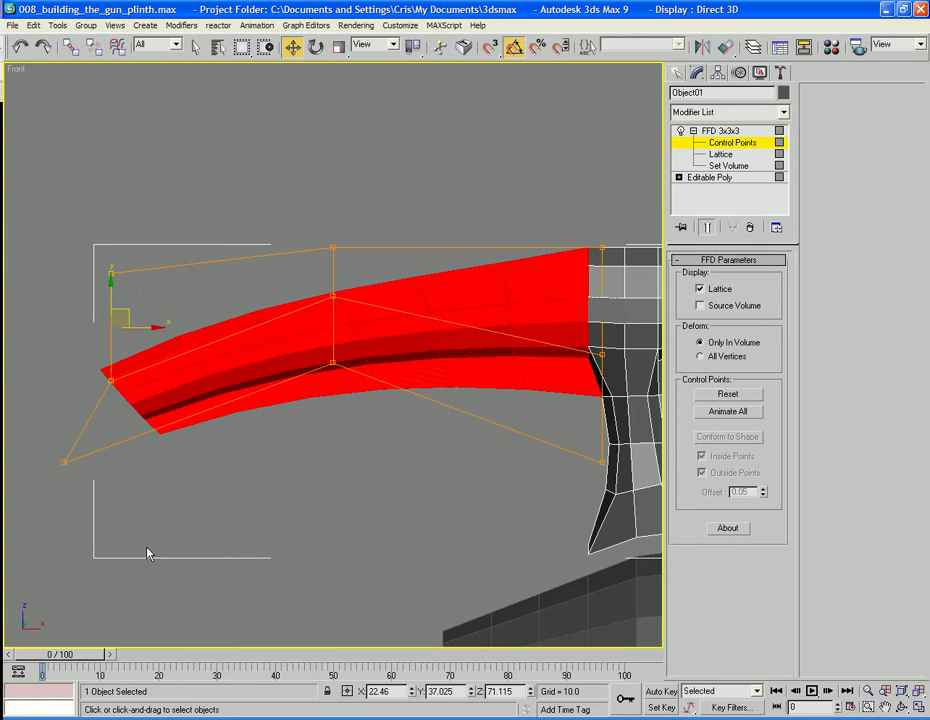
pyautogui.moveTo(33, 459); pyautogui.dragTo(114, 502)
pyautogui.moveTo(85, 452); pyautogui.dragTo(28, 468)
pyautogui.click(312, 438)
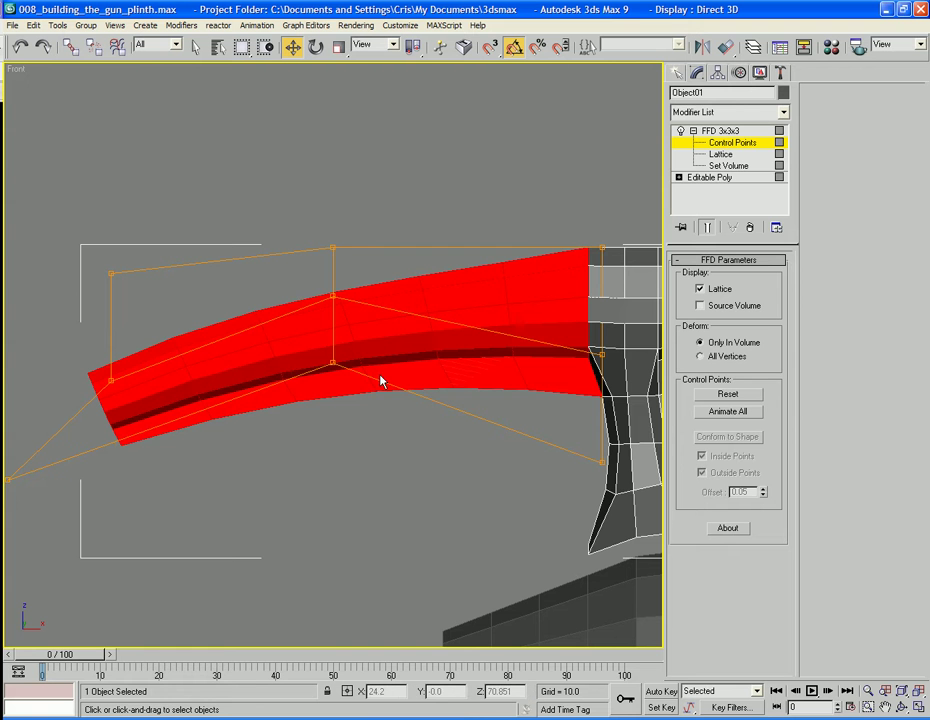
# - Raise the upper two control points of the lattice's centre column and convert the object to Editable Poly
pyautogui.moveTo(346, 327); pyautogui.dragTo(346, 327)
pyautogui.moveTo(334, 228); pyautogui.dragTo(332, 179)
pyautogui.moveTo(567, 248); pyautogui.dragTo(462, 249, button='middle')
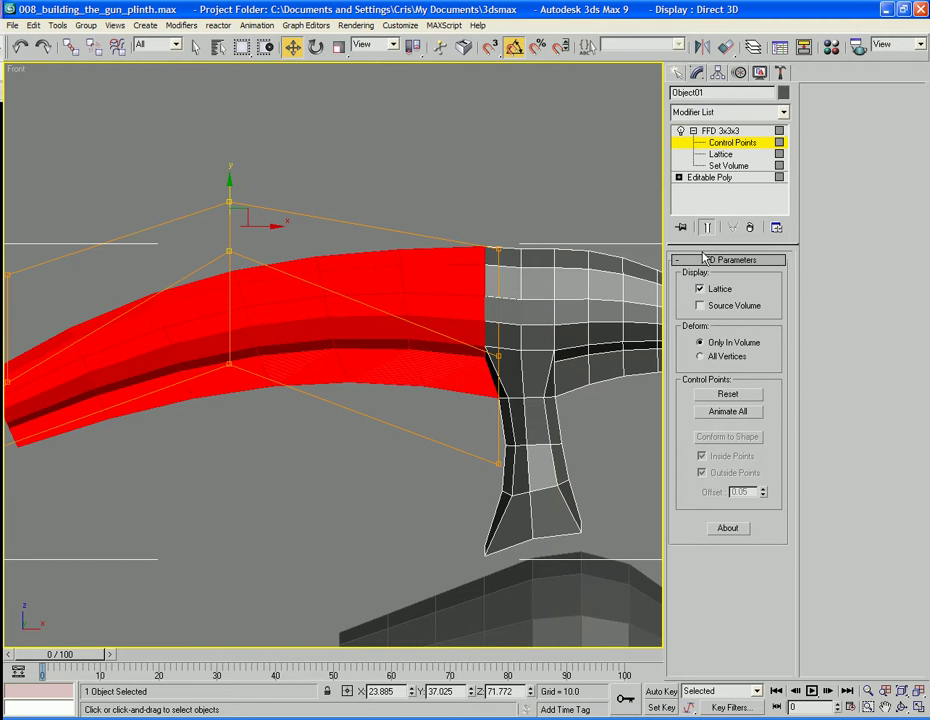
pyautogui.rightClick(424, 261)
pyautogui.moveTo(455, 363)
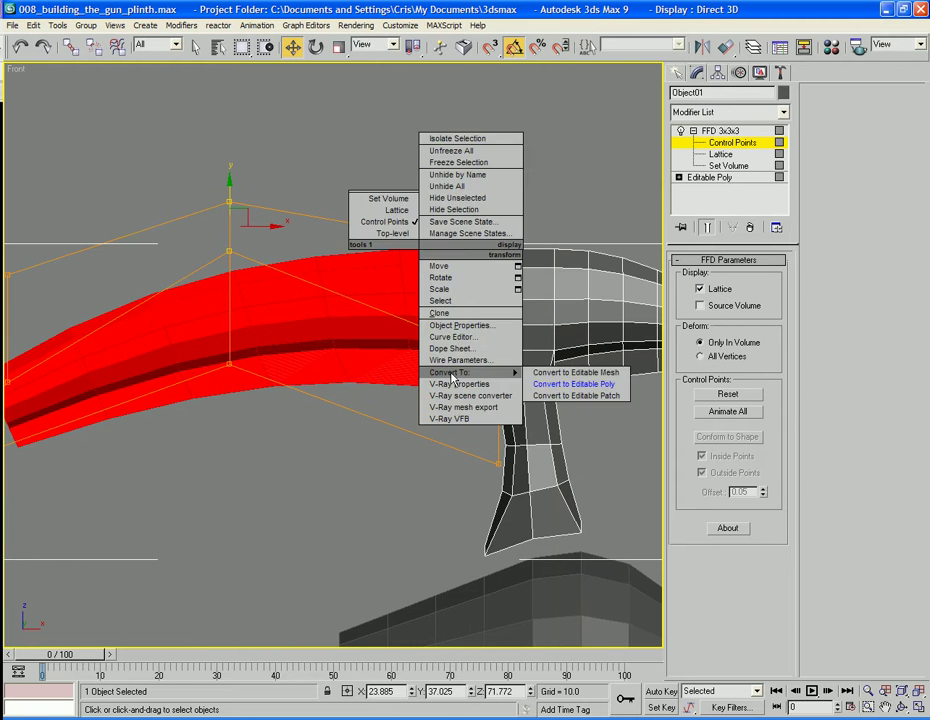
pyautogui.click(568, 384)
# - Select the 8 upper vertices above the middle of the column and raise them slightly to smooth the top curve
pyautogui.click(692, 277)
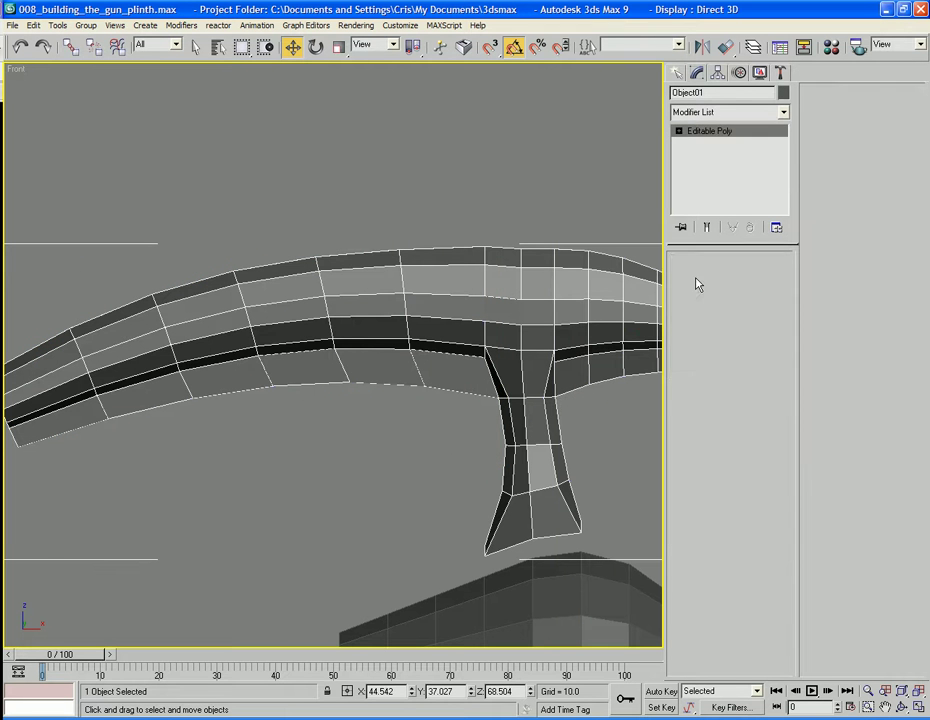
pyautogui.moveTo(508, 228); pyautogui.dragTo(537, 313)
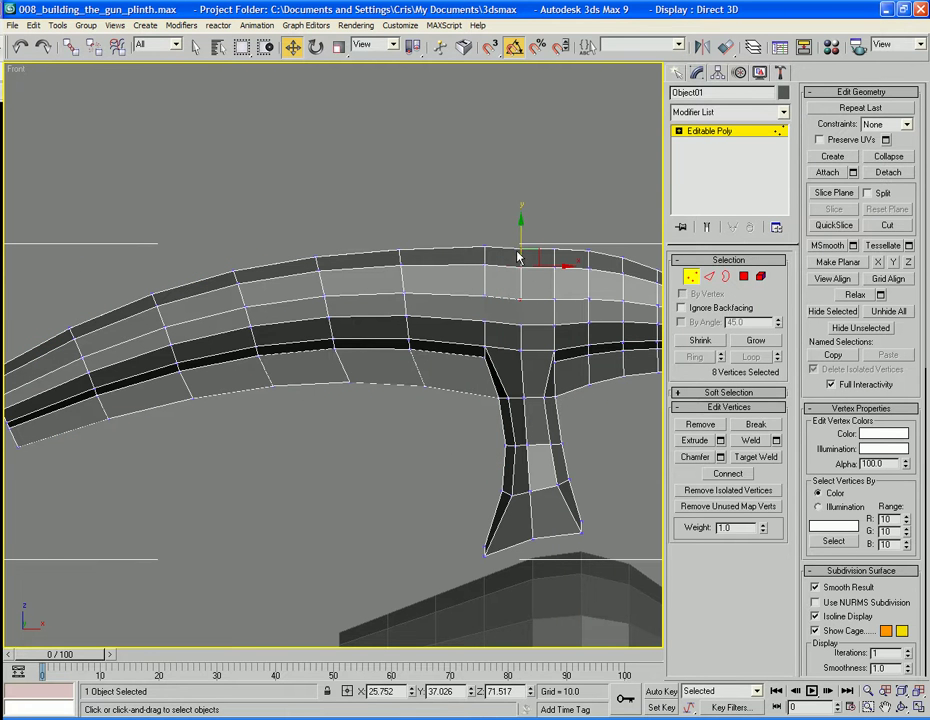
pyautogui.moveTo(522, 229); pyautogui.dragTo(522, 224)
pyautogui.click(546, 208)
pyautogui.press('z')
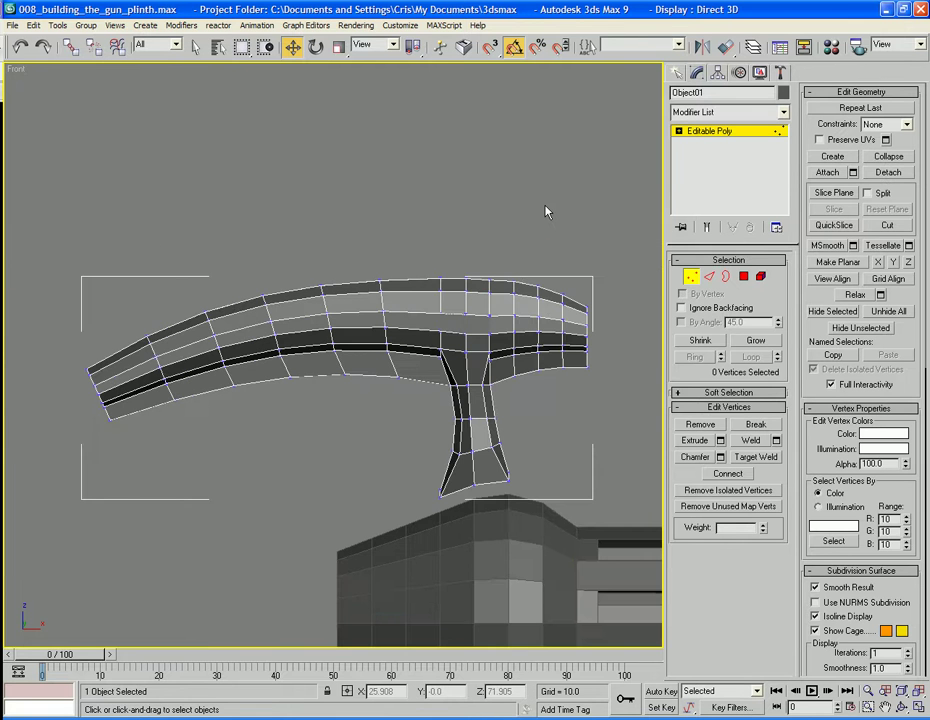
# - Apply an FFD 3x3x3 modifier to the long arm's polygons in the perspective view
pyautogui.press('p')
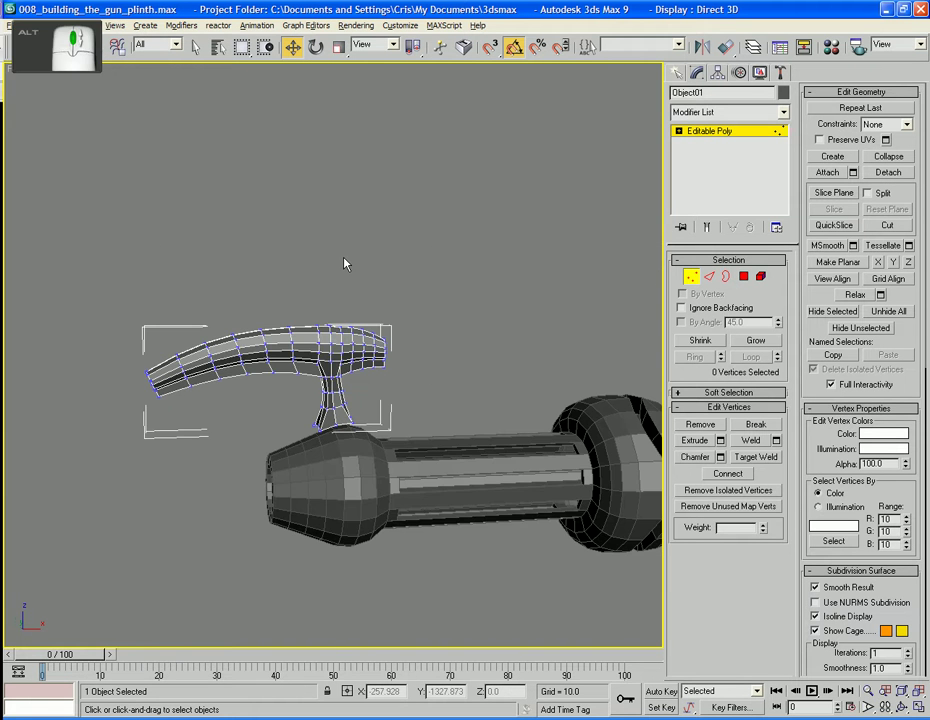
pyautogui.keyDown('alt'); pyautogui.moveTo(347, 262); pyautogui.dragTo(345, 300, button='middle'); pyautogui.keyUp('alt')
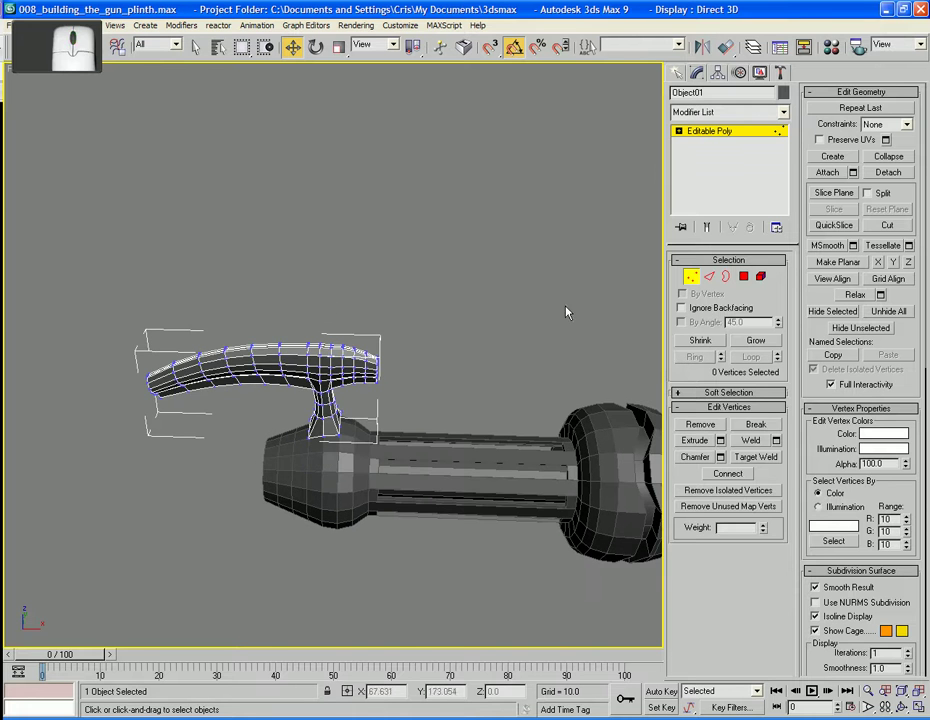
pyautogui.click(743, 276)
pyautogui.click(727, 113)
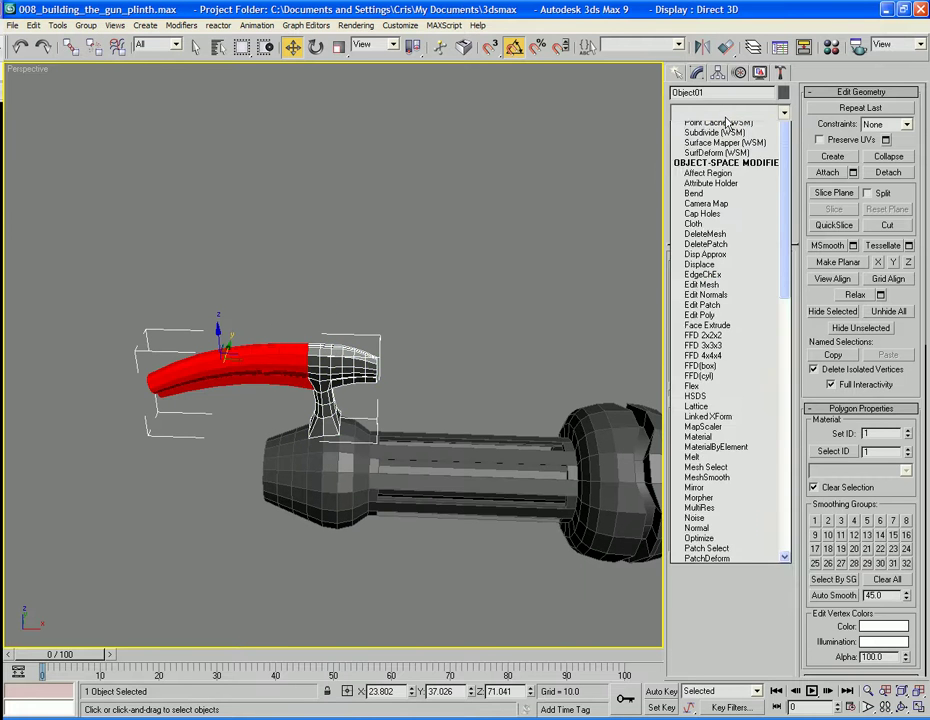
pyautogui.press('f')
pyautogui.press('f')
pyautogui.press('Return')
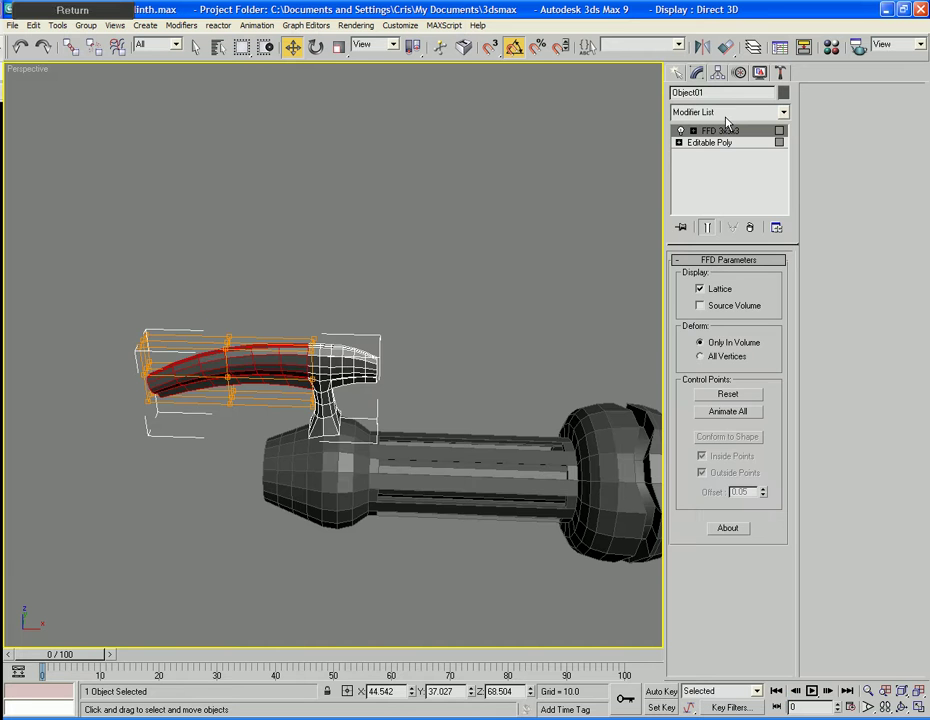
# - Select the lattice's middle row of control points across the long arm and scale them narrower along Y
pyautogui.keyDown('alt'); pyautogui.moveTo(510, 245); pyautogui.dragTo(421, 346, button='middle'); pyautogui.keyUp('alt')
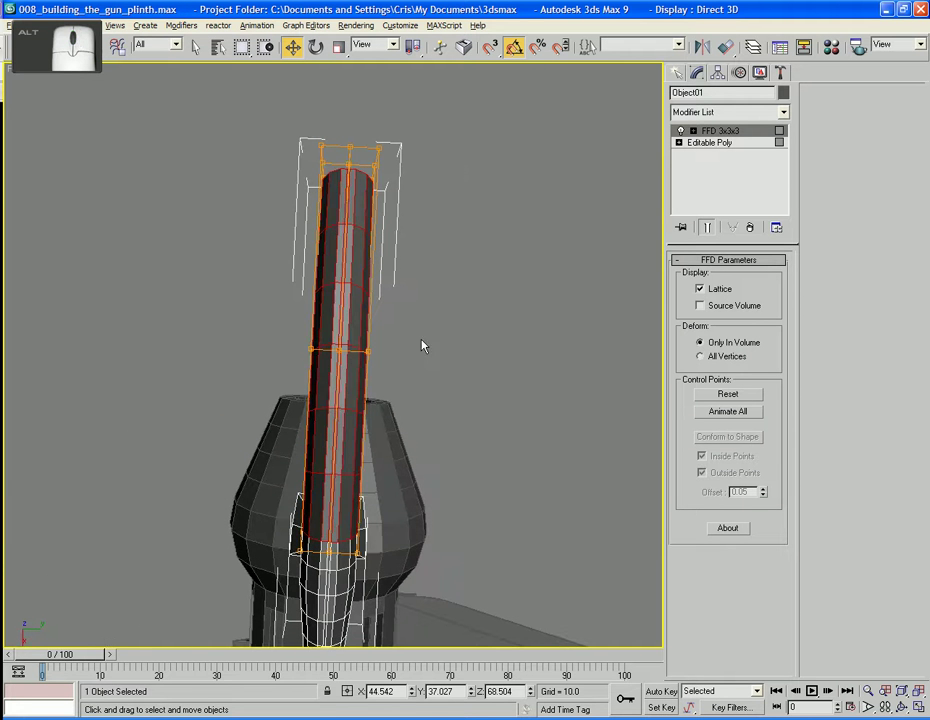
pyautogui.click(709, 131)
pyautogui.moveTo(375, 342); pyautogui.dragTo(271, 367)
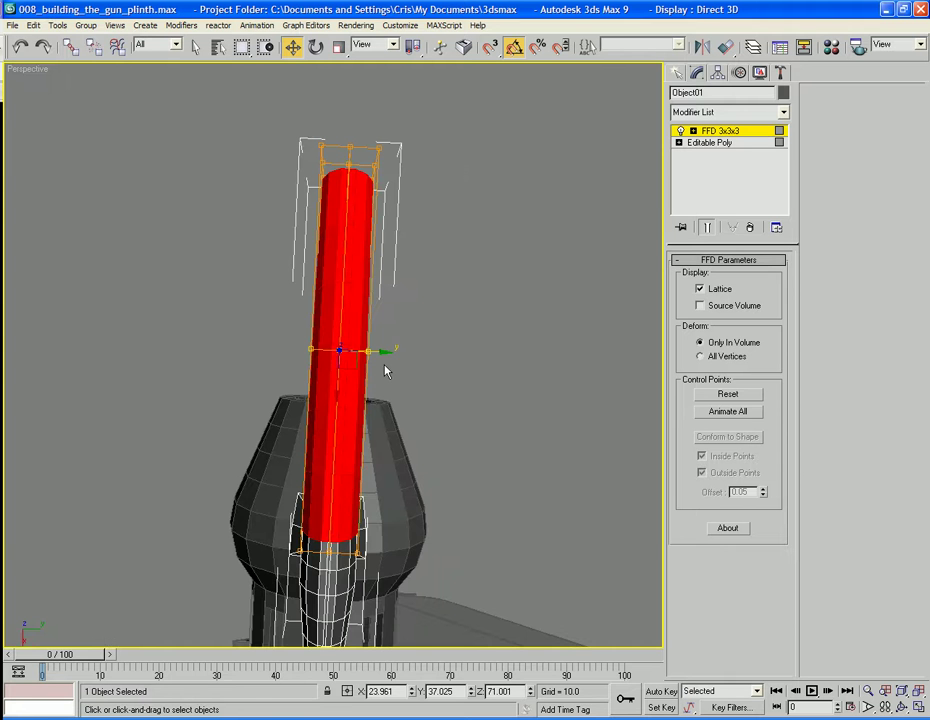
pyautogui.hotkey('ctrl', 'e')
pyautogui.moveTo(287, 349); pyautogui.dragTo(370, 386)
# - Scale the control points at the long arm's outer end to 42 percent along Y and widen the middle row slightly
pyautogui.moveTo(276, 145); pyautogui.dragTo(417, 230)
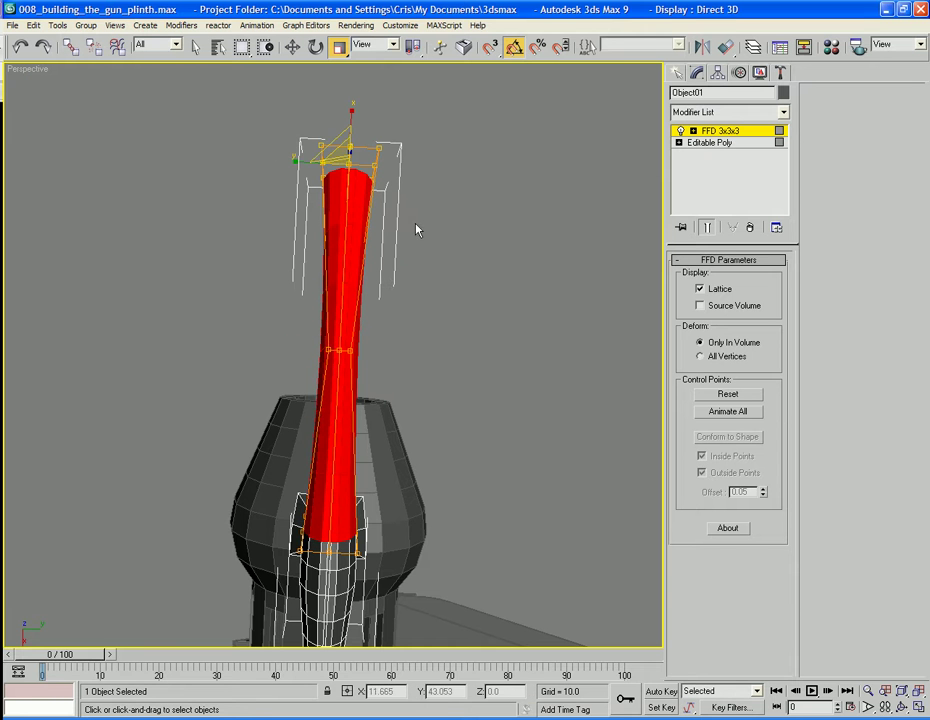
pyautogui.moveTo(312, 178); pyautogui.dragTo(370, 180)
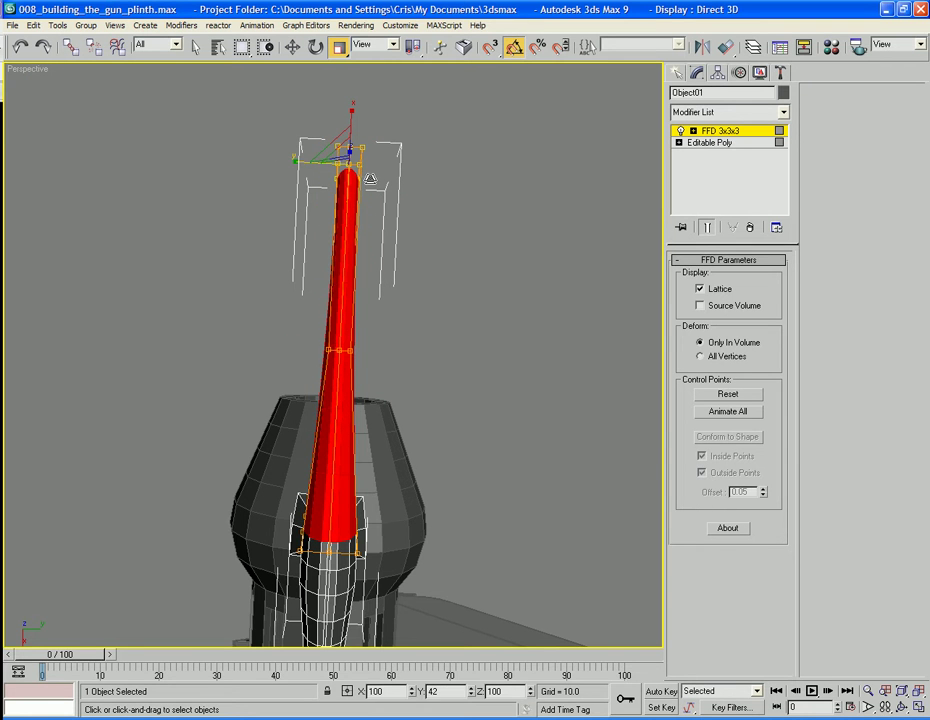
pyautogui.moveTo(287, 311); pyautogui.dragTo(426, 396)
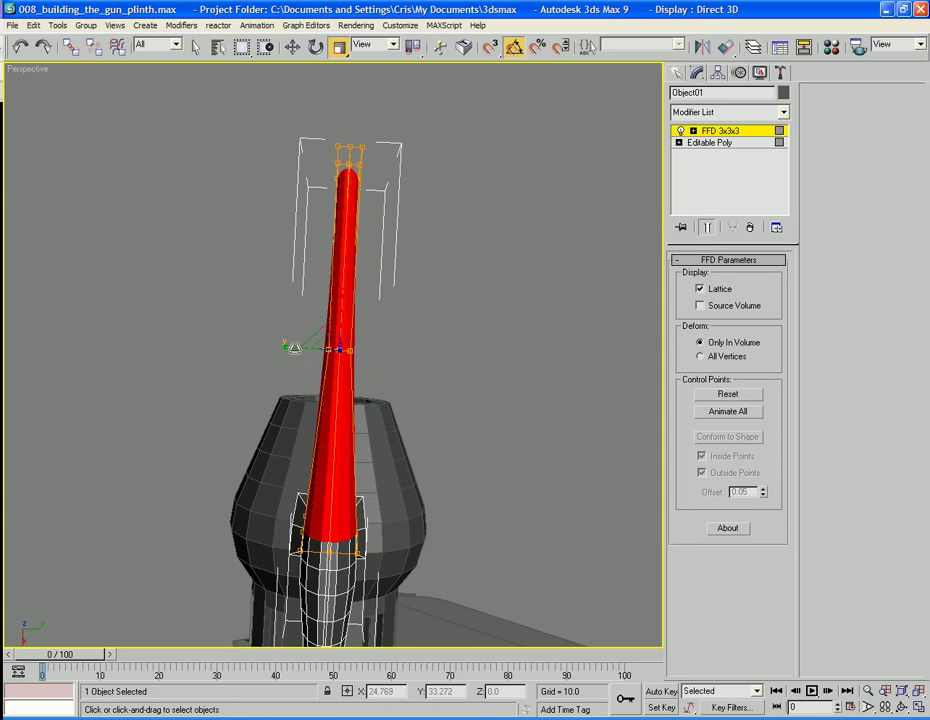
pyautogui.moveTo(294, 347); pyautogui.dragTo(250, 328)
# - Convert the tapered object to Editable Poly
pyautogui.keyDown('alt'); pyautogui.moveTo(402, 403); pyautogui.dragTo(590, 203, button='middle'); pyautogui.keyUp('alt')
pyautogui.rightClick(437, 326)
pyautogui.moveTo(490, 449)
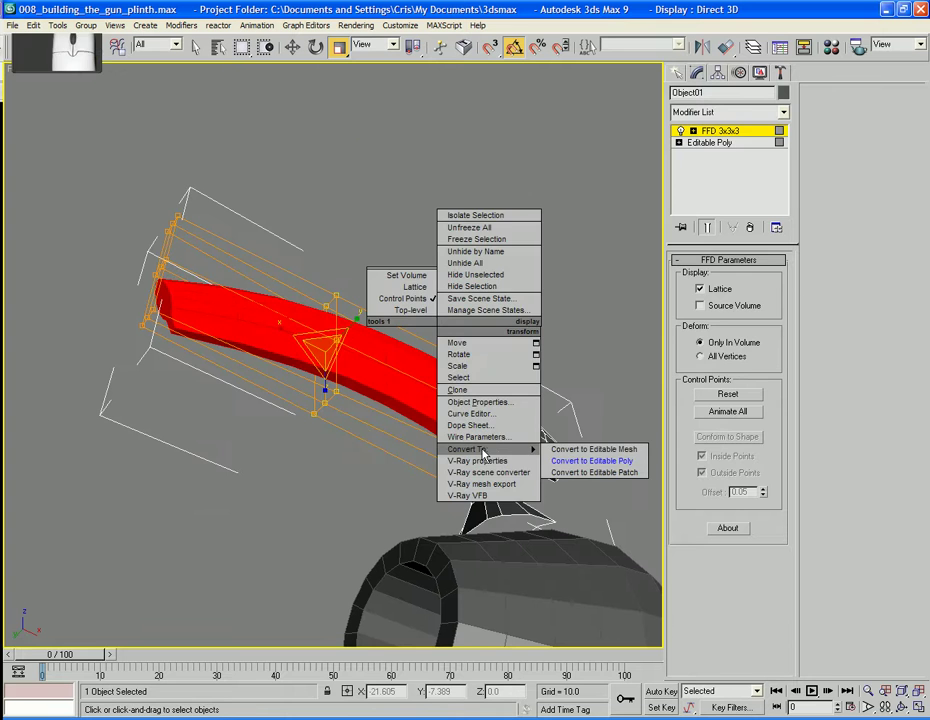
pyautogui.click(592, 459)
# - Select the six polygons along the long arm's underside and scale them narrower along Y
pyautogui.click(744, 277)
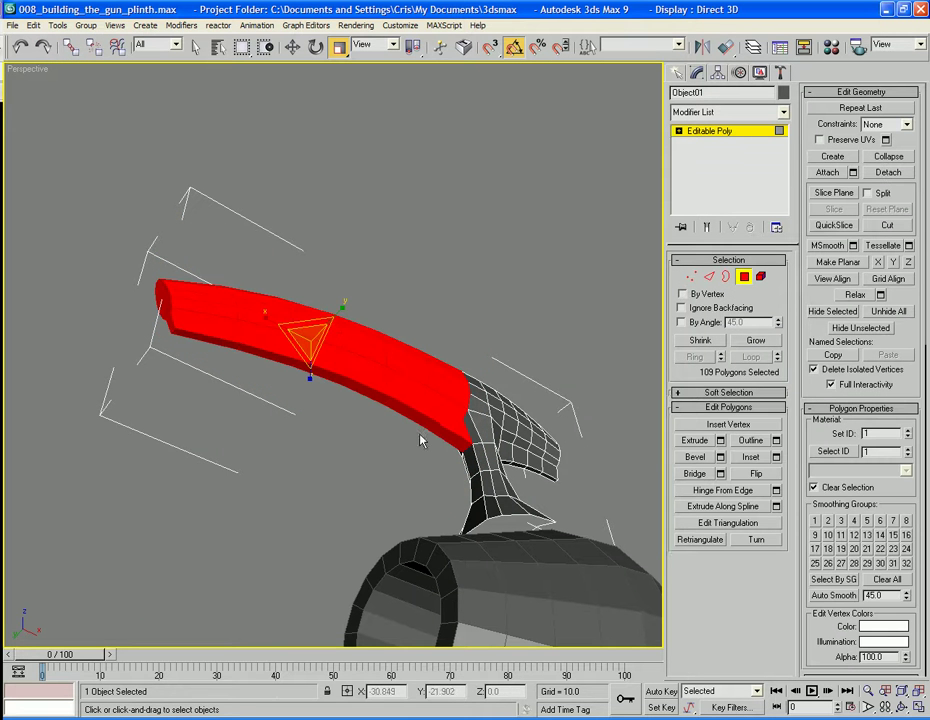
pyautogui.click(436, 422)
pyautogui.keyDown('ctrl'); pyautogui.click(400, 408); pyautogui.keyUp('ctrl')
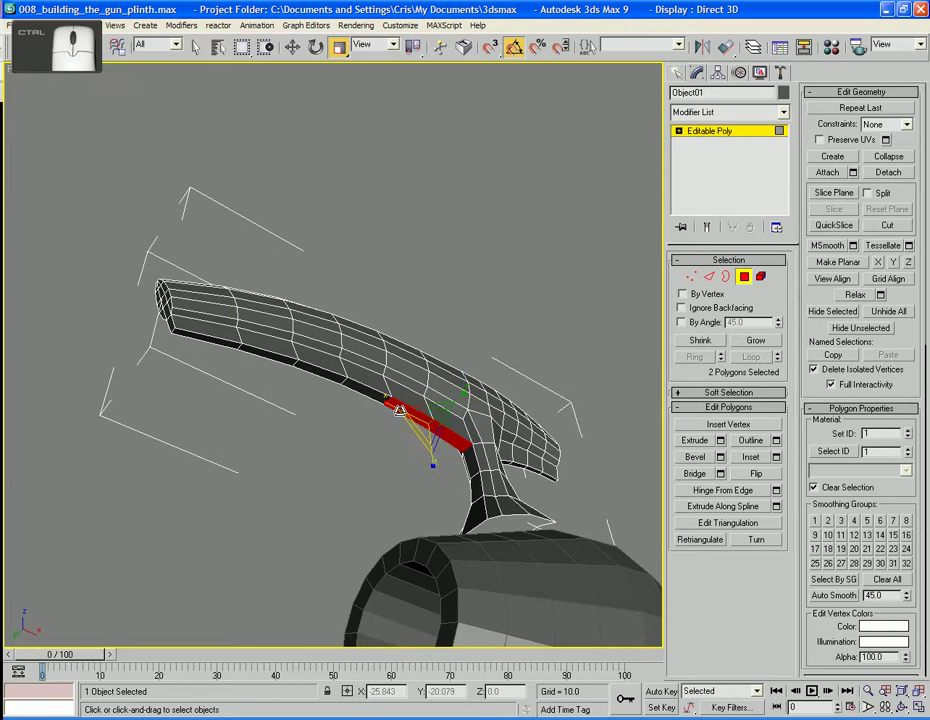
pyautogui.keyDown('ctrl'); pyautogui.click(373, 394); pyautogui.keyUp('ctrl')
pyautogui.keyDown('ctrl'); pyautogui.click(334, 378); pyautogui.keyUp('ctrl')
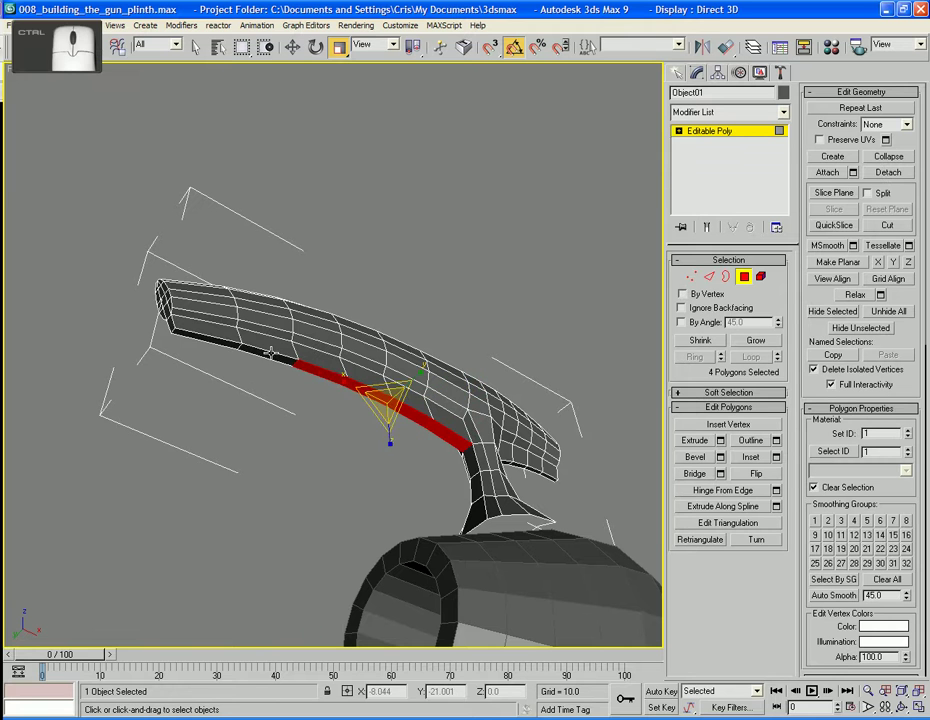
pyautogui.keyDown('ctrl'); pyautogui.click(245, 352); pyautogui.keyUp('ctrl')
pyautogui.keyDown('ctrl'); pyautogui.click(195, 340); pyautogui.keyUp('ctrl')
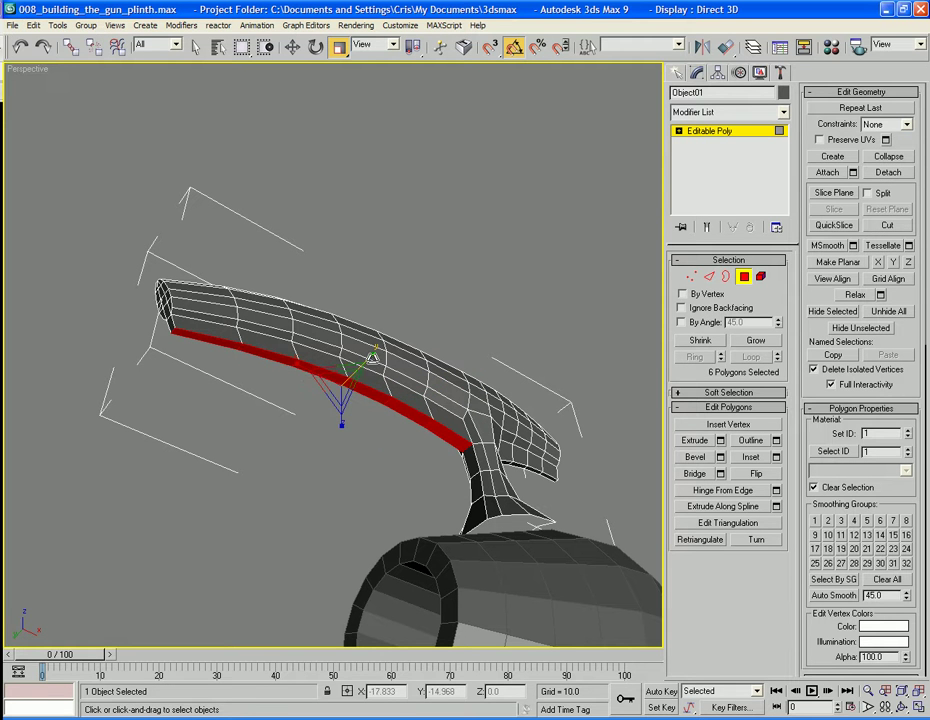
pyautogui.moveTo(373, 357); pyautogui.dragTo(369, 388)
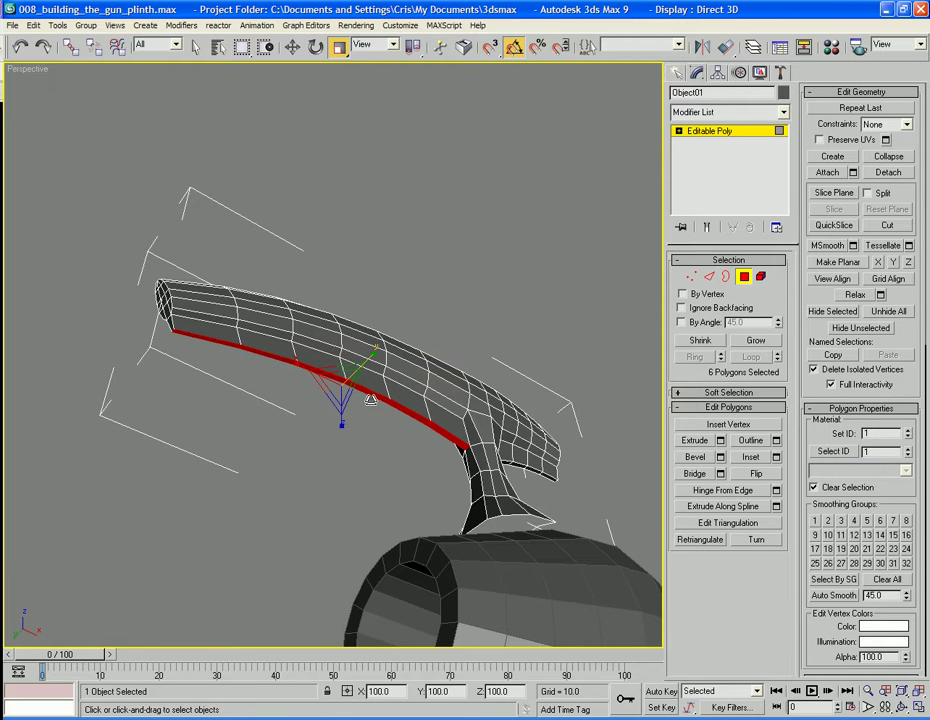
# - Select the 12 polygons of the long arm's end cap and inset them as a group by 0.02
pyautogui.keyDown('alt'); pyautogui.moveTo(370, 399); pyautogui.dragTo(426, 415, button='middle'); pyautogui.keyUp('alt')
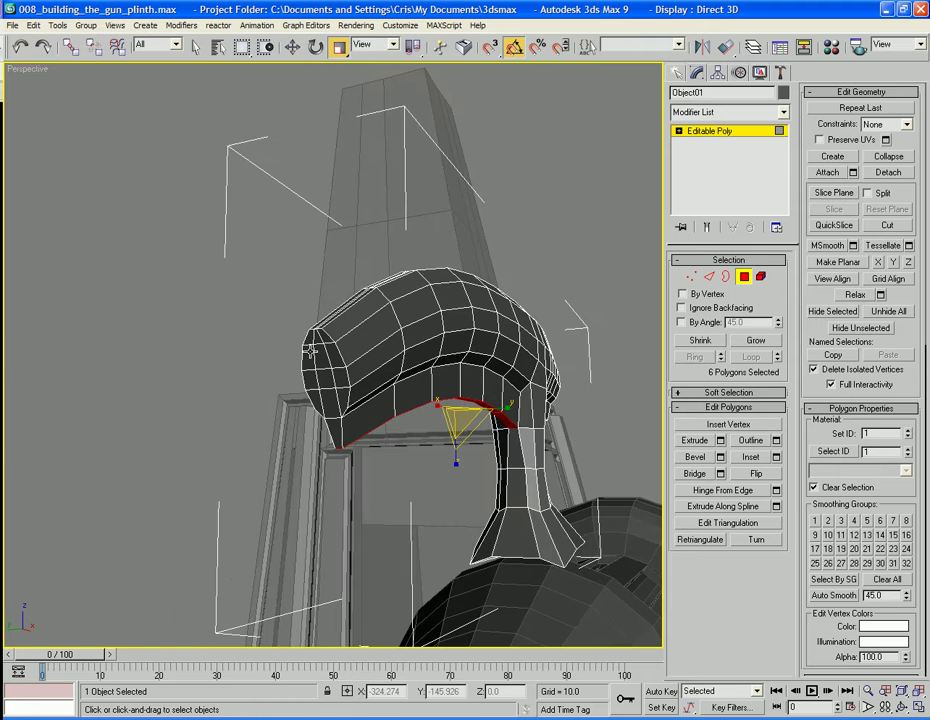
pyautogui.click(322, 381)
pyautogui.keyDown('ctrl'); pyautogui.click(322, 359); pyautogui.keyUp('ctrl')
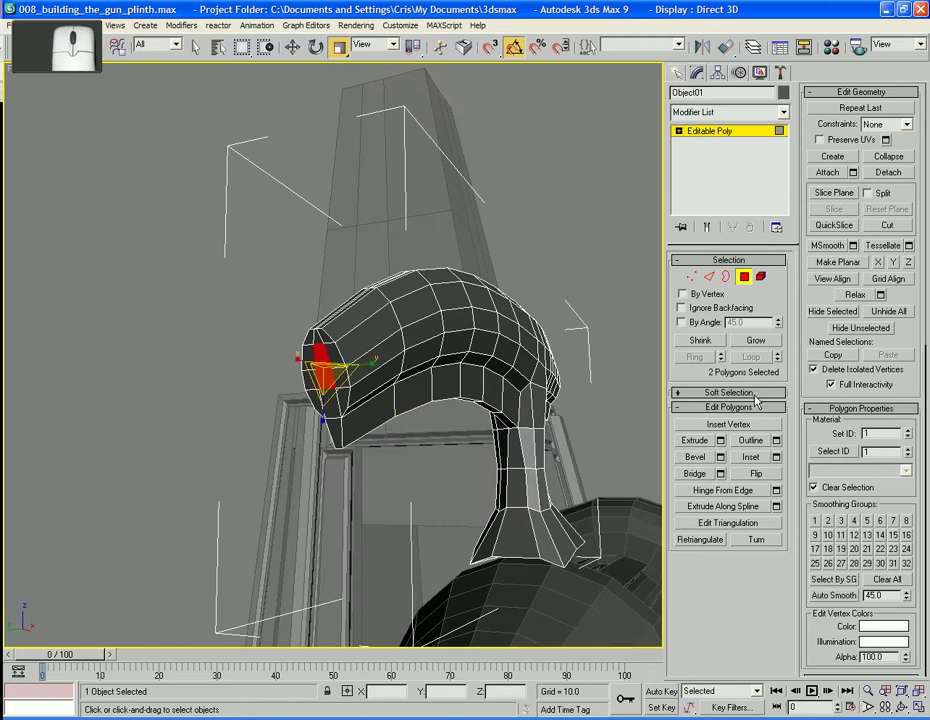
pyautogui.click(756, 341)
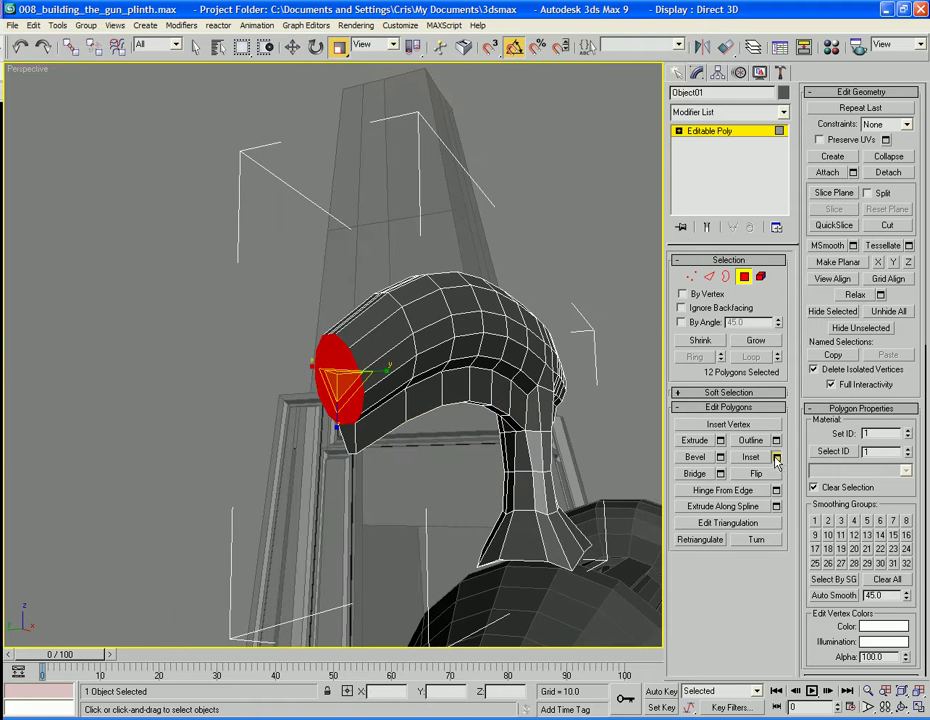
pyautogui.click(776, 457)
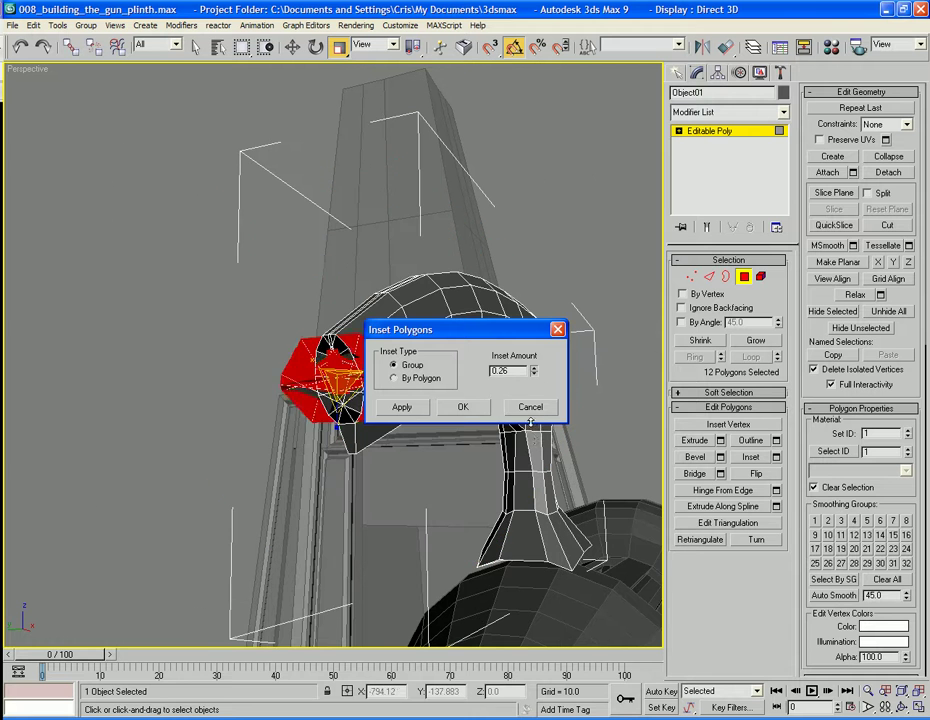
pyautogui.moveTo(536, 400); pyautogui.dragTo(532, 441)
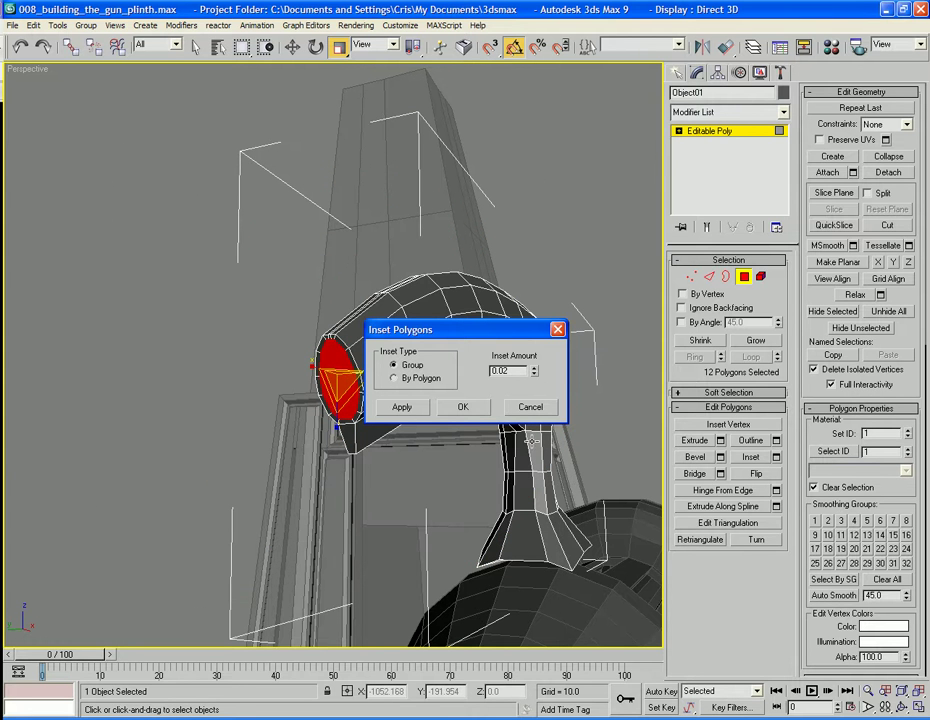
pyautogui.click(472, 407)
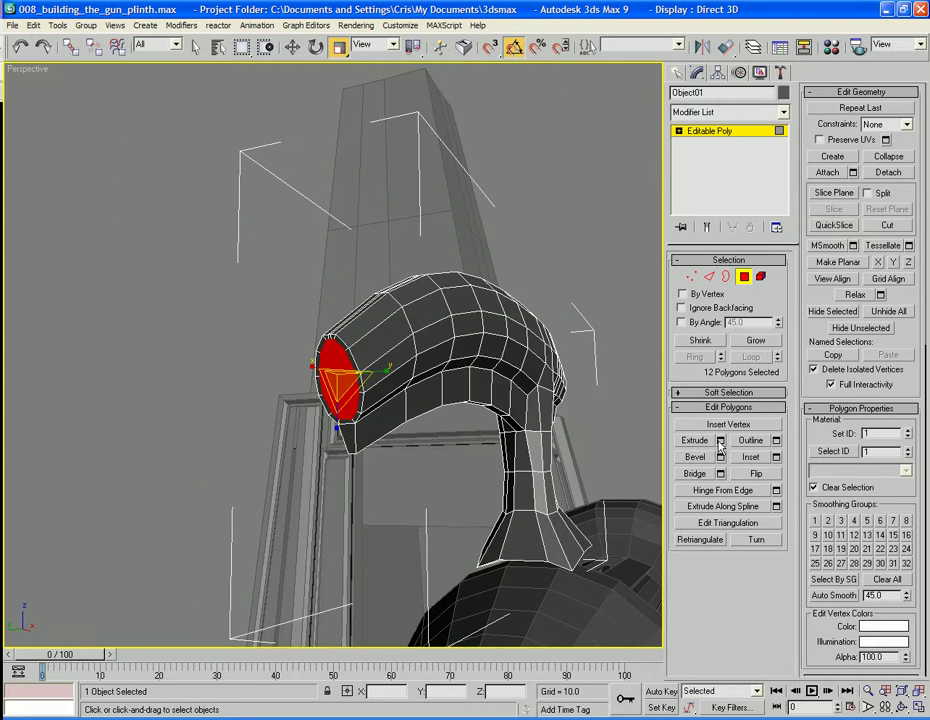
# - Extrude the 12 end-cap polygons of the long arm as a group by 0.1 and leave polygon editing
pyautogui.click(720, 441)
pyautogui.moveTo(531, 378); pyautogui.dragTo(541, 433)
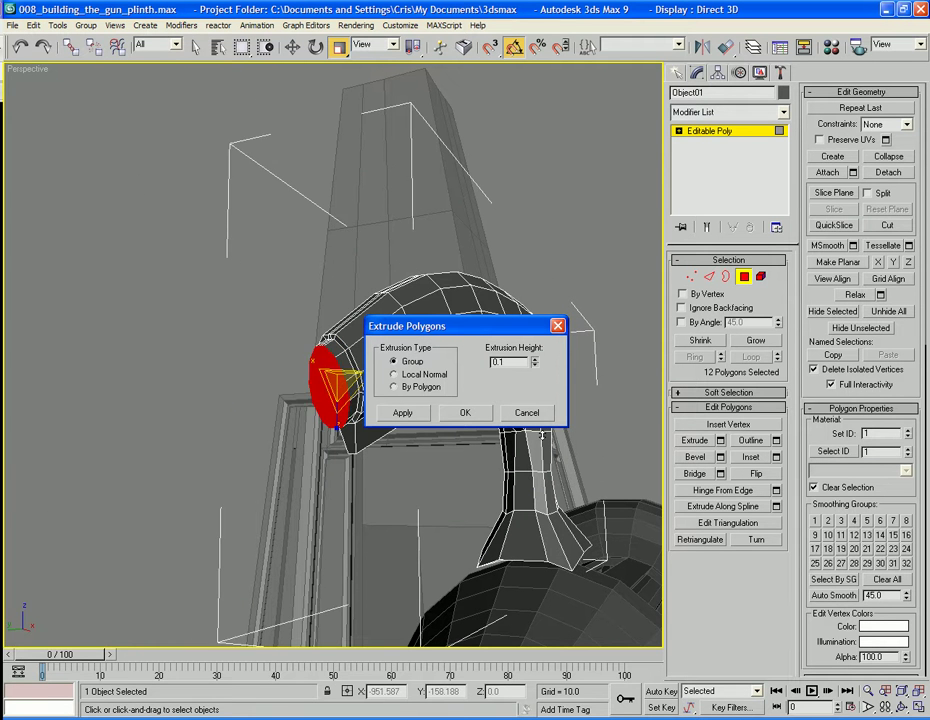
pyautogui.click(485, 418)
pyautogui.click(744, 277)
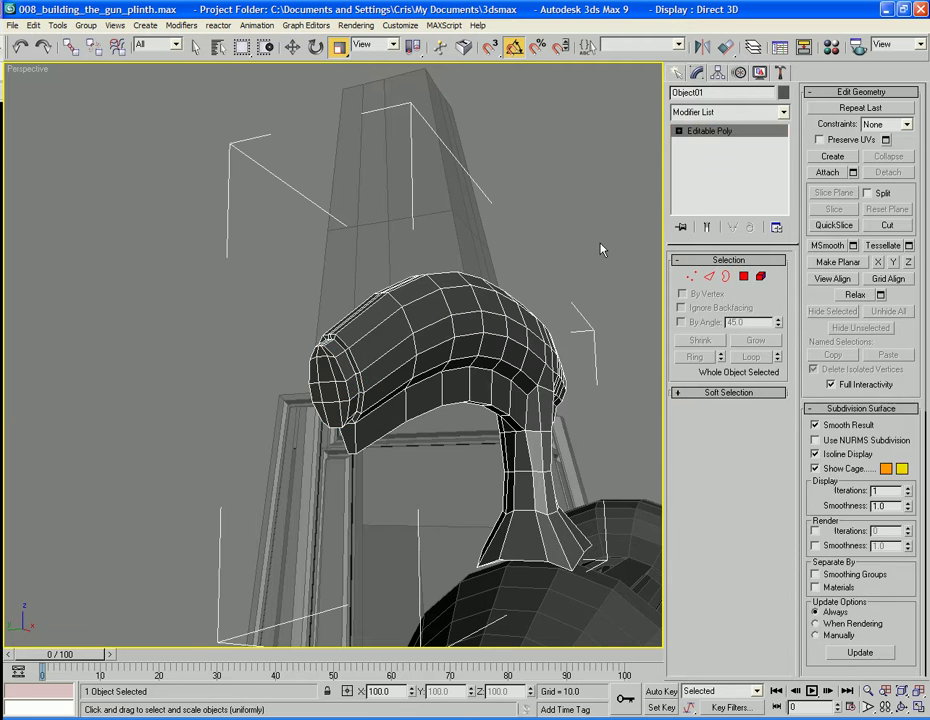
pyautogui.click(600, 249)
pyautogui.keyDown('alt'); pyautogui.moveTo(600, 249); pyautogui.dragTo(407, 309, button='middle'); pyautogui.keyUp('alt')
pyautogui.scroll(-5, 405, 303)
pyautogui.scroll(5, 457, 324)
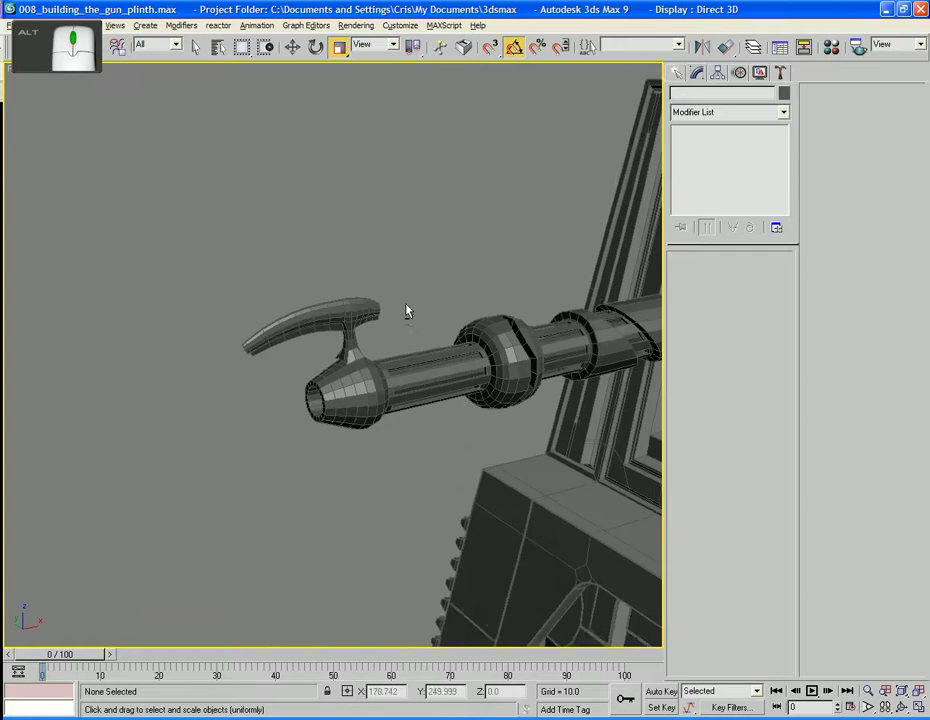
pyautogui.click(328, 313)
pyautogui.moveTo(424, 360); pyautogui.dragTo(275, 345, button='middle')
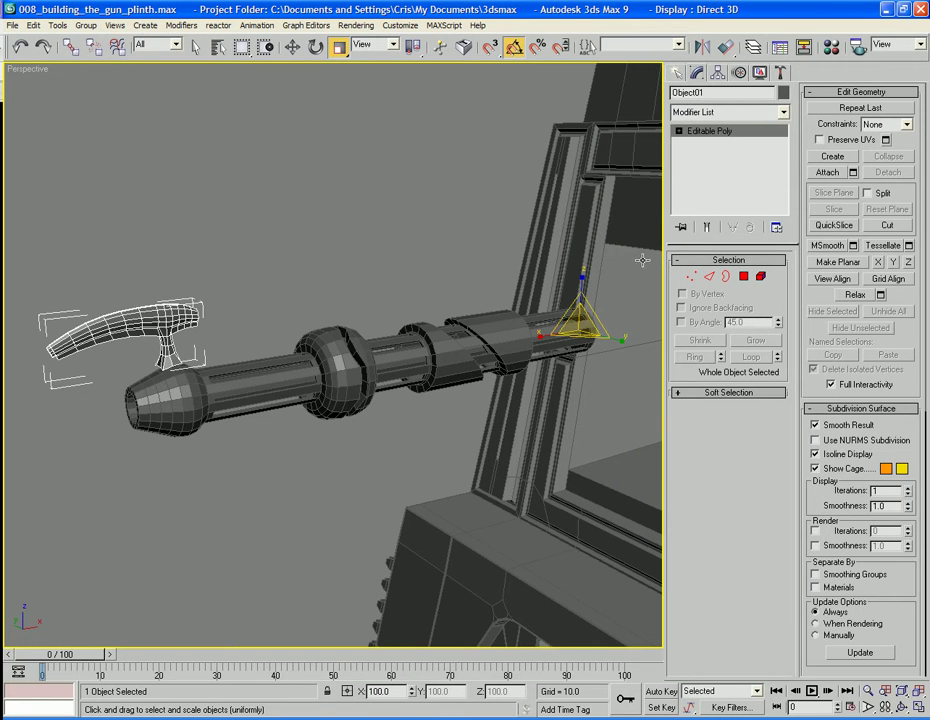
pyautogui.click(725, 47)
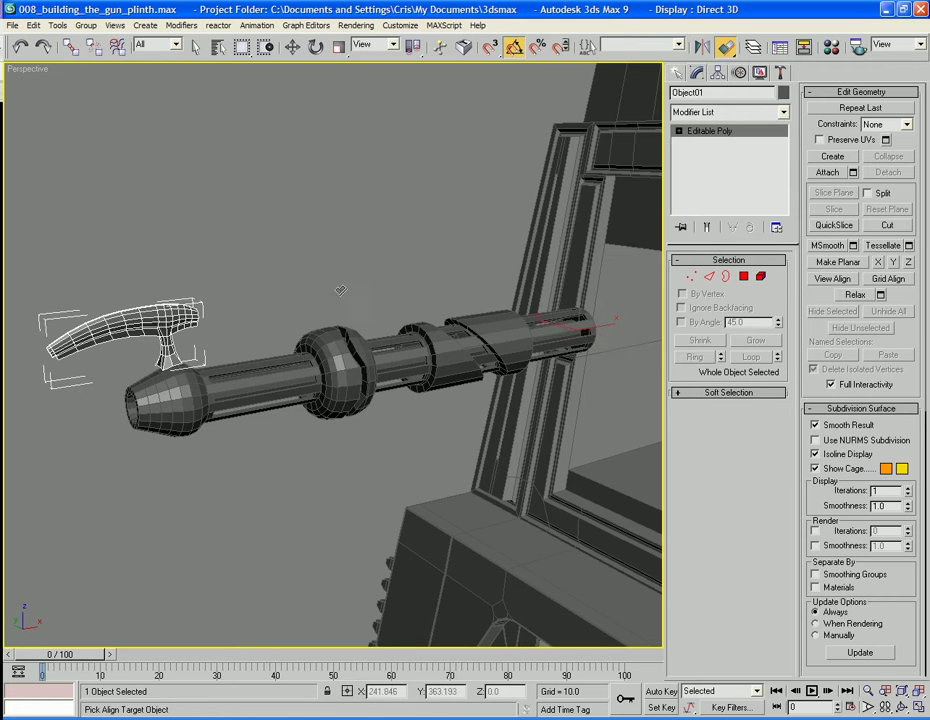
pyautogui.click(346, 372)
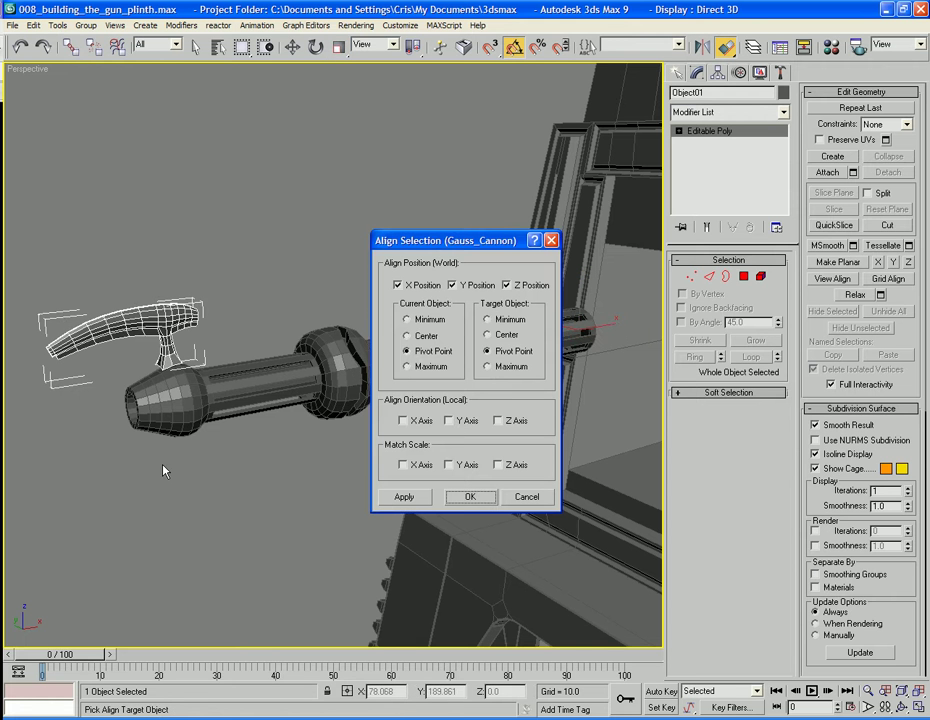
pyautogui.click(525, 497)
pyautogui.keyDown('alt'); pyautogui.moveTo(525, 497); pyautogui.dragTo(277, 452, button='middle'); pyautogui.keyUp('alt')
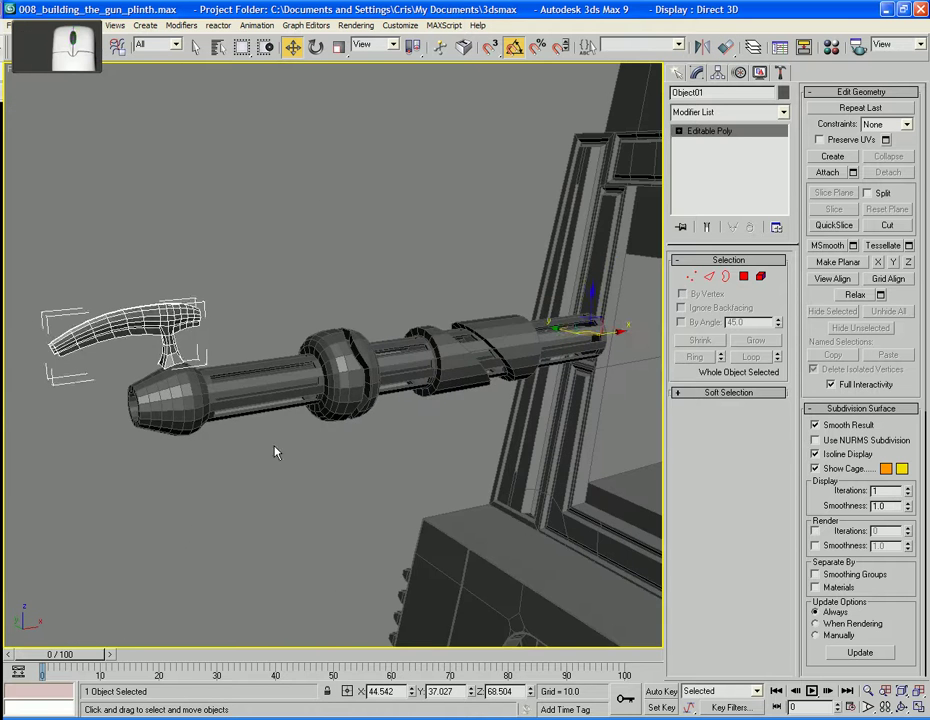
pyautogui.click(277, 452)
pyautogui.click(264, 382)
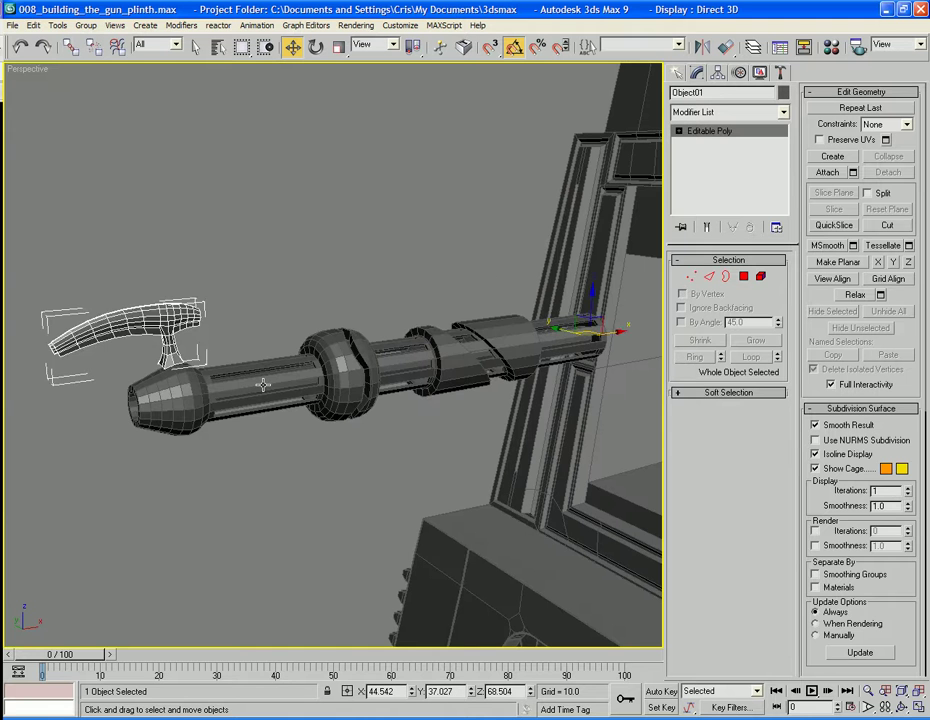
pyautogui.click(150, 318)
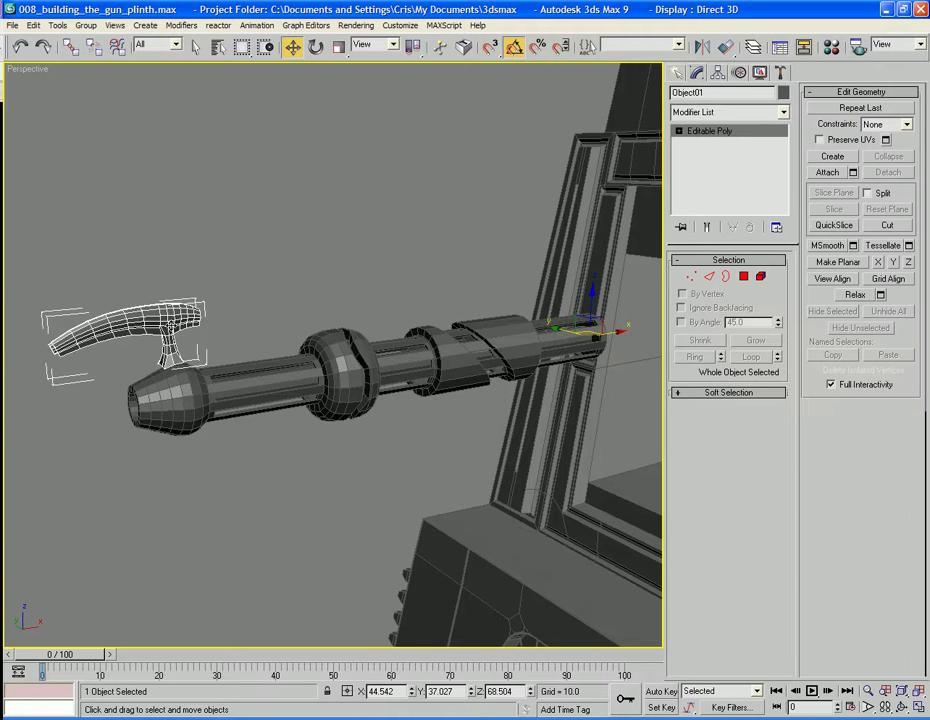
pyautogui.click(191, 372)
pyautogui.click(174, 327)
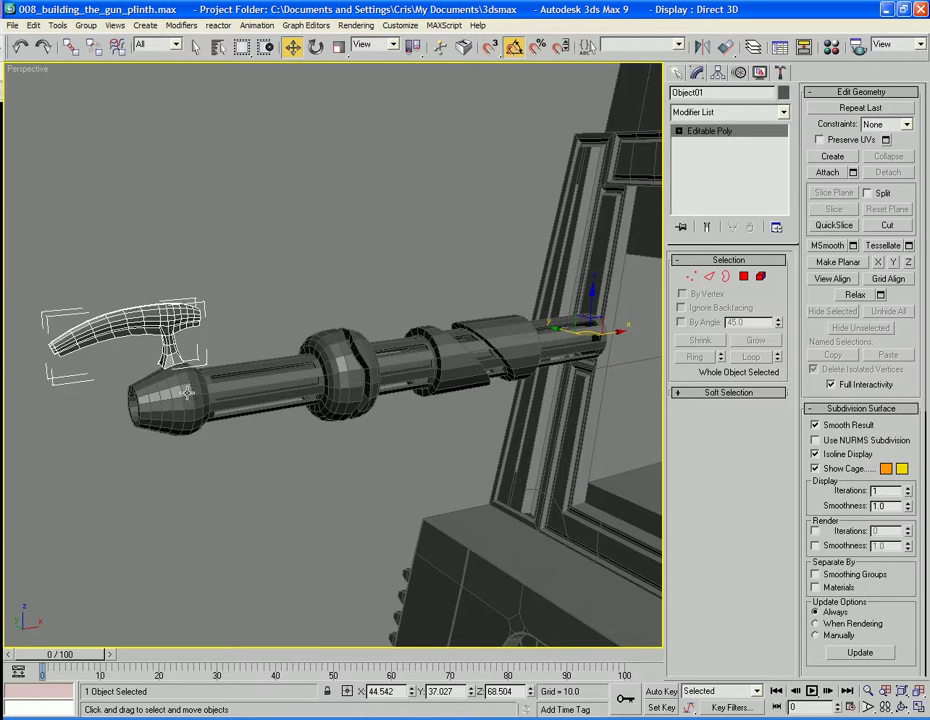
pyautogui.click(188, 369)
pyautogui.click(174, 315)
# - Center the plinth's pivot to the object, then lower the plinth about 0.2 units along Z onto the barrel
pyautogui.scroll(4, 174, 315)
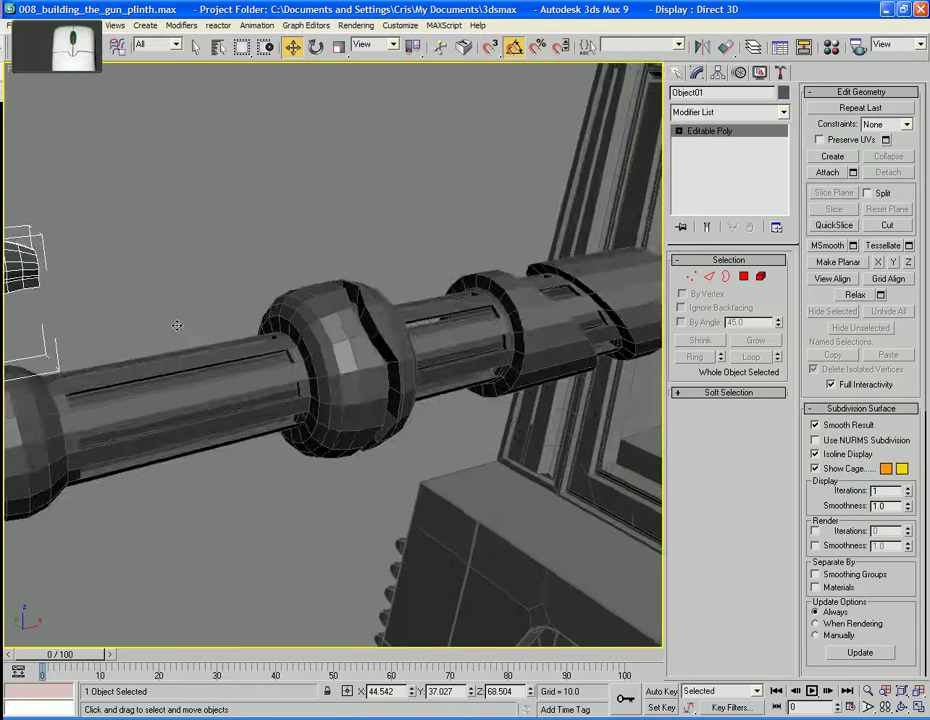
pyautogui.moveTo(196, 313); pyautogui.dragTo(455, 327, button='middle')
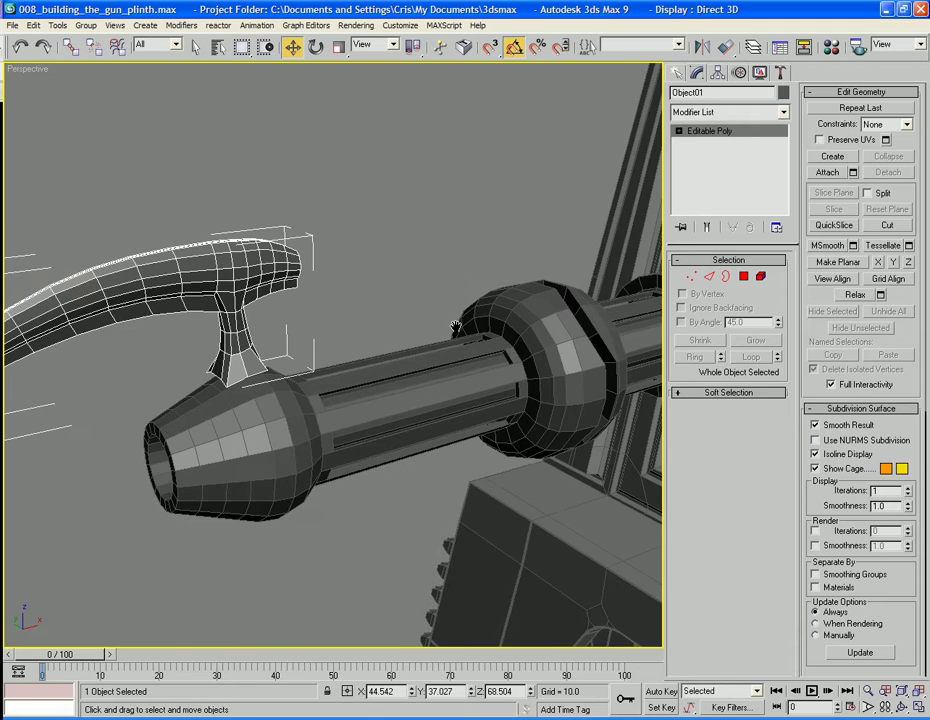
pyautogui.click(718, 73)
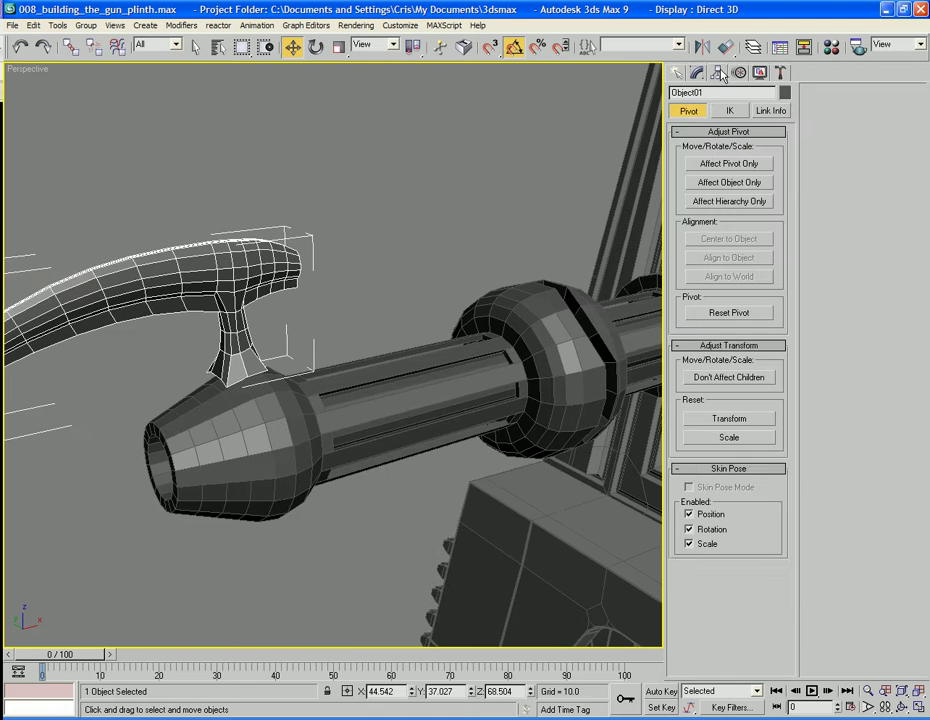
pyautogui.click(733, 164)
pyautogui.click(738, 240)
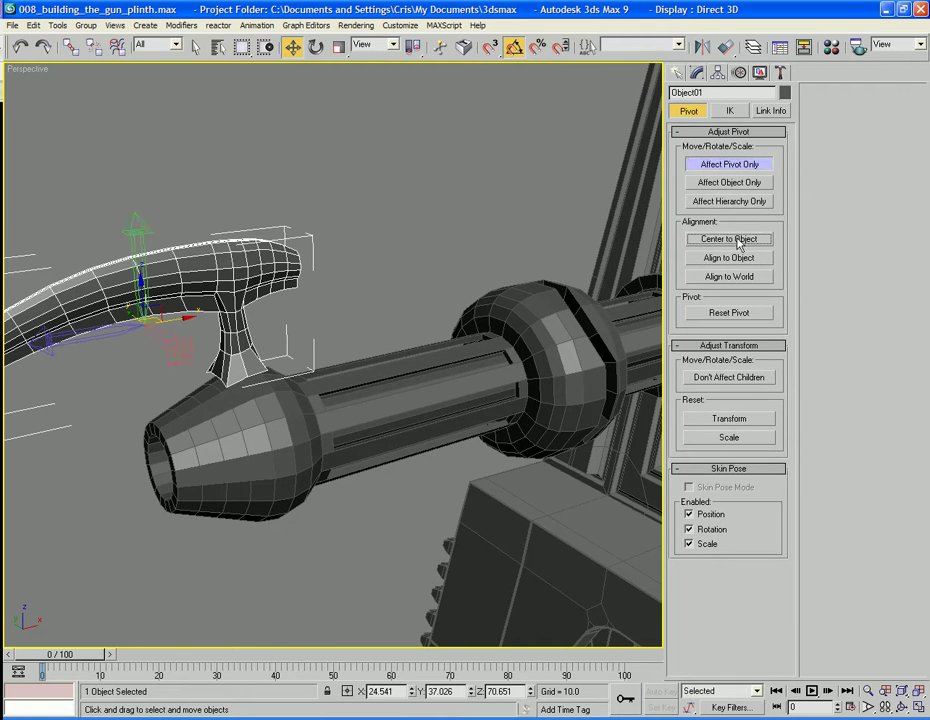
pyautogui.click(737, 165)
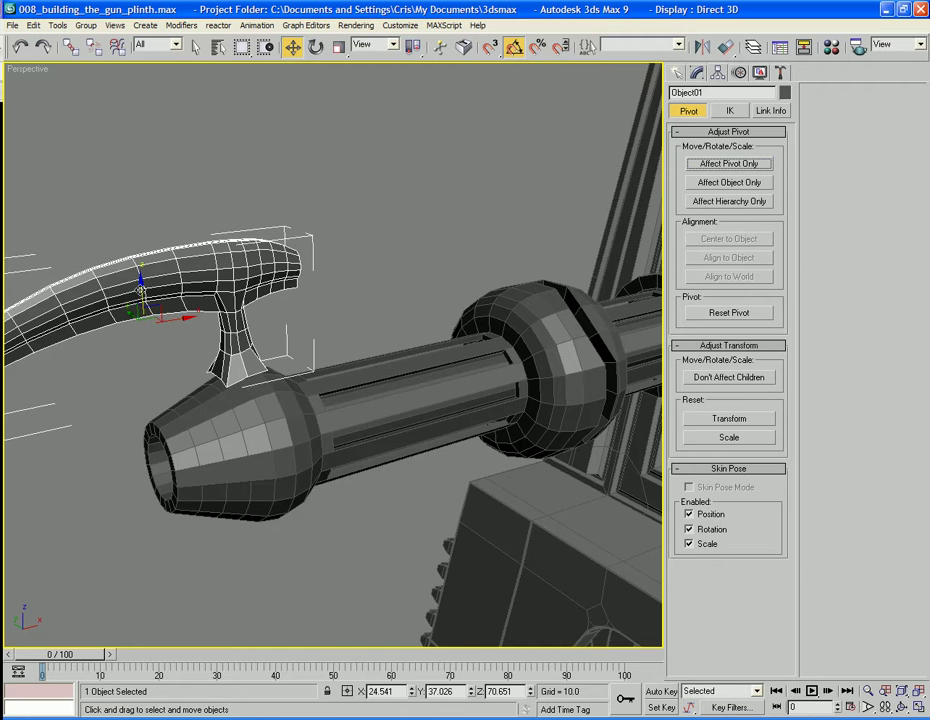
pyautogui.moveTo(141, 283); pyautogui.dragTo(142, 299)
pyautogui.moveTo(142, 299); pyautogui.dragTo(142, 302)
pyautogui.scroll(-4, 264, 311)
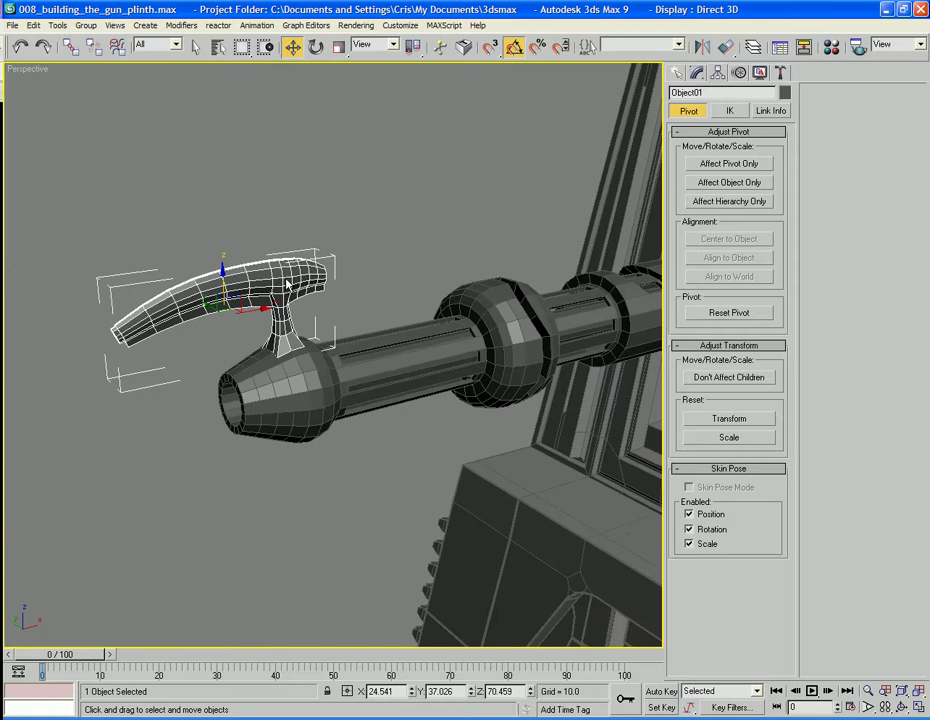
# - Align only the plinth's pivot to the Gauss_Cannon's pivot point in X, Y and Z position
pyautogui.keyDown('alt'); pyautogui.moveTo(288, 282); pyautogui.dragTo(216, 250, button='middle'); pyautogui.keyUp('alt')
pyautogui.moveTo(573, 192); pyautogui.dragTo(525, 174, button='middle')
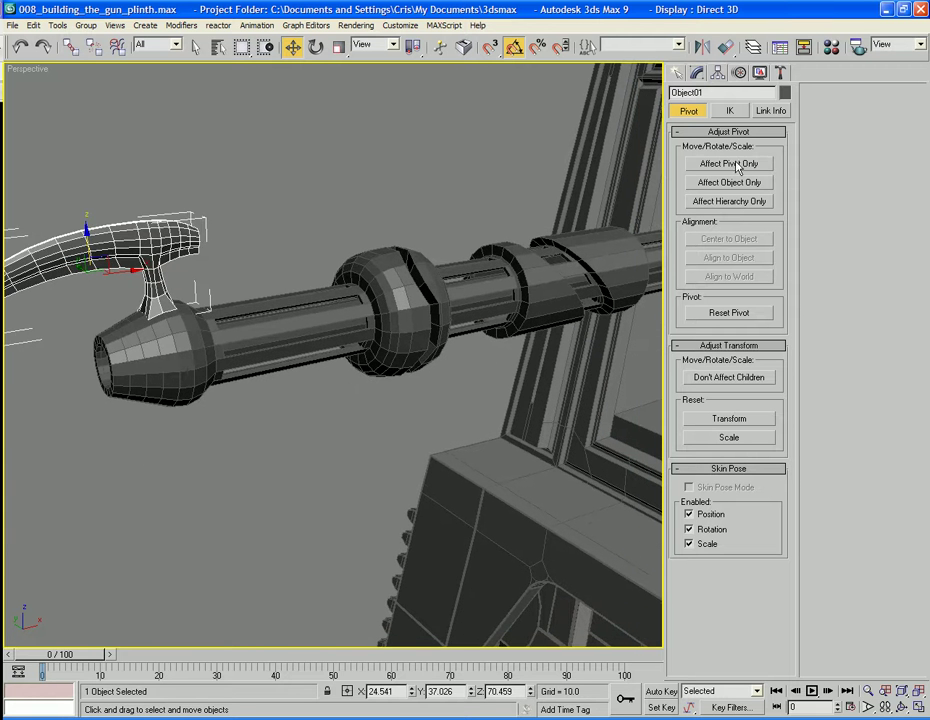
pyautogui.click(730, 164)
pyautogui.click(726, 48)
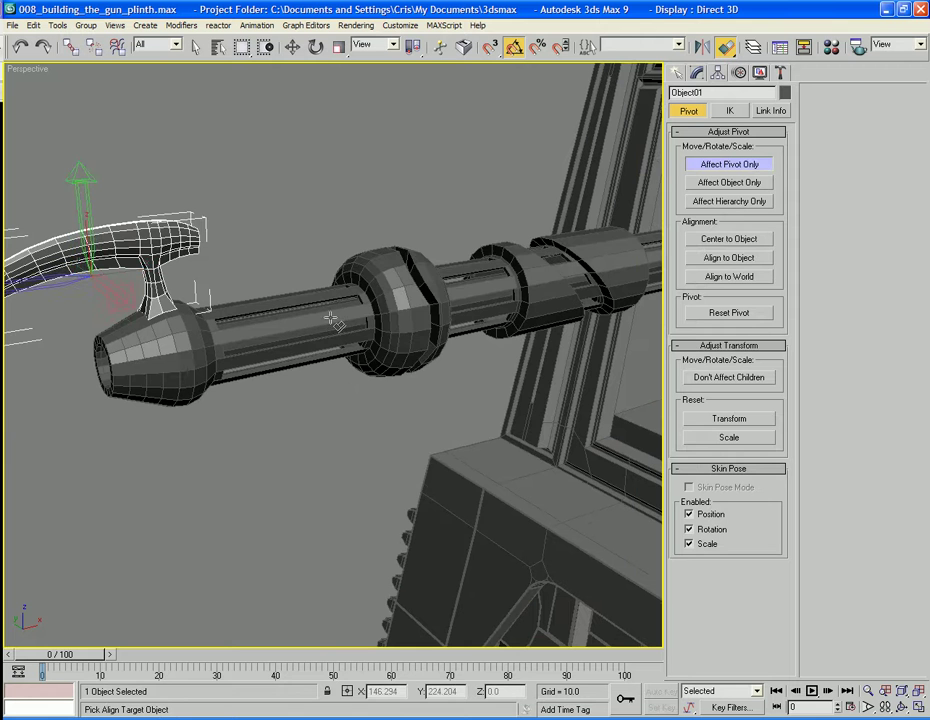
pyautogui.click(332, 322)
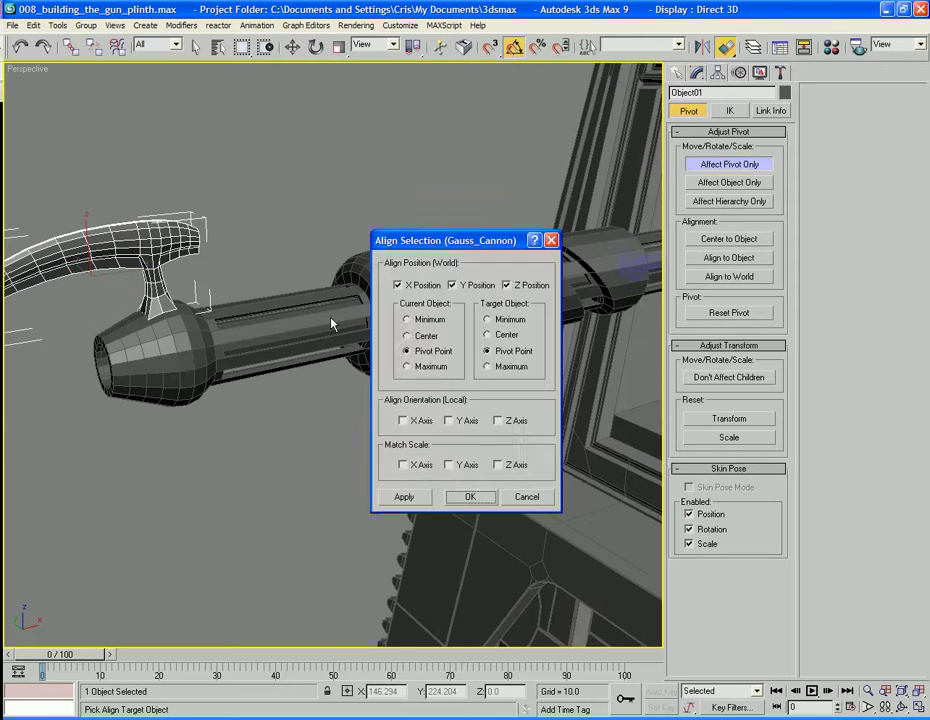
pyautogui.click(472, 497)
pyautogui.click(730, 164)
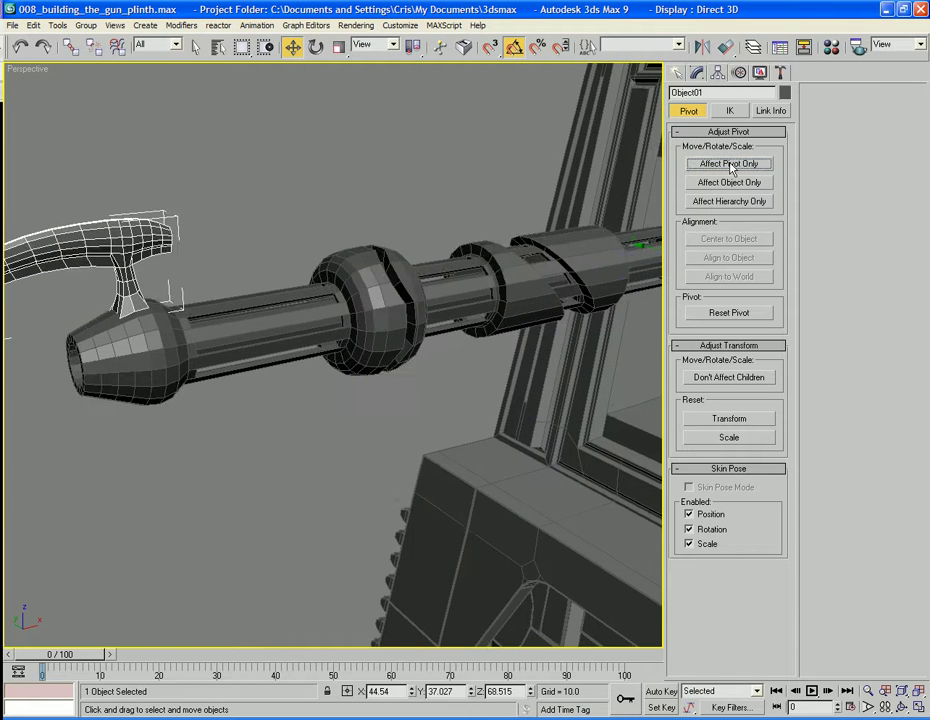
# - Clone the plinth around the barrel with a 90-degree rotation about X, making 3 copies of type Copy
pyautogui.scroll(-3, 481, 293)
pyautogui.moveTo(481, 293); pyautogui.dragTo(472, 284, button='middle')
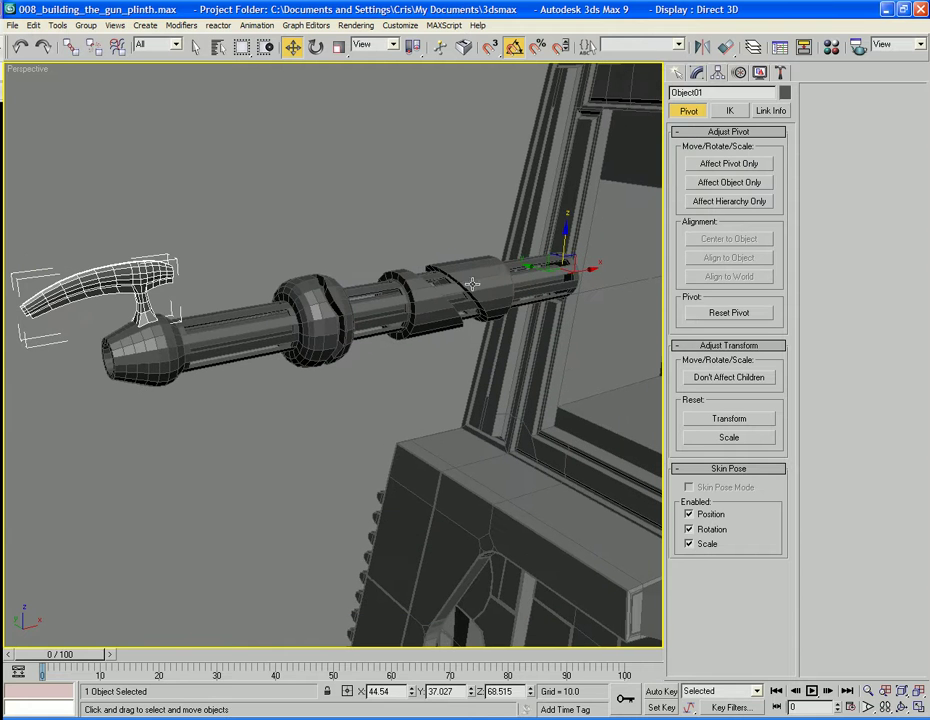
pyautogui.click(315, 47)
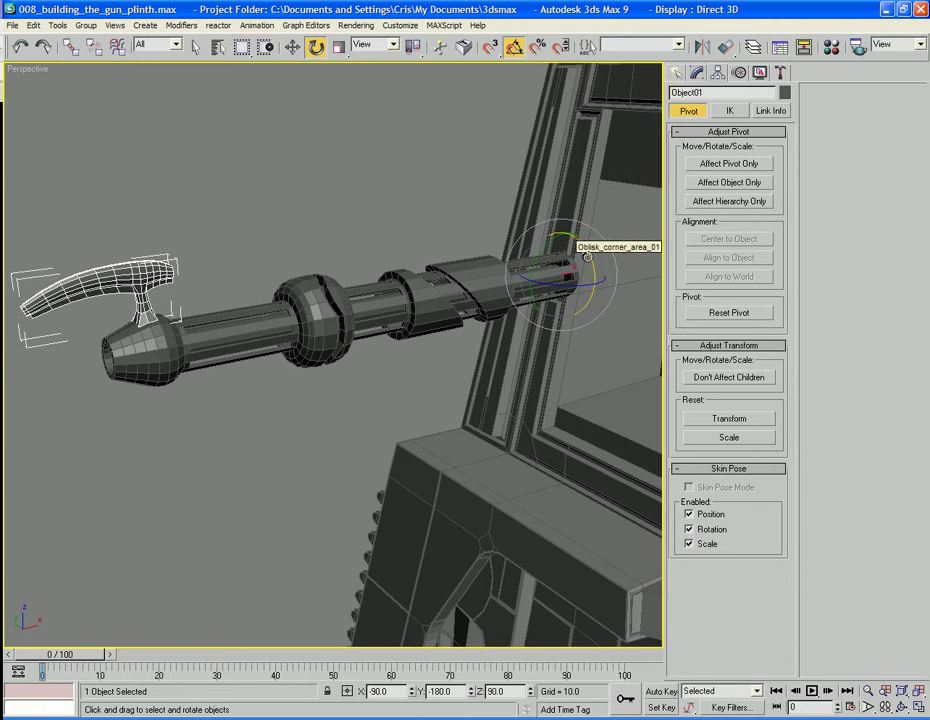
pyautogui.keyDown('shift'); pyautogui.moveTo(587, 257); pyautogui.dragTo(593, 323); pyautogui.keyUp('shift')
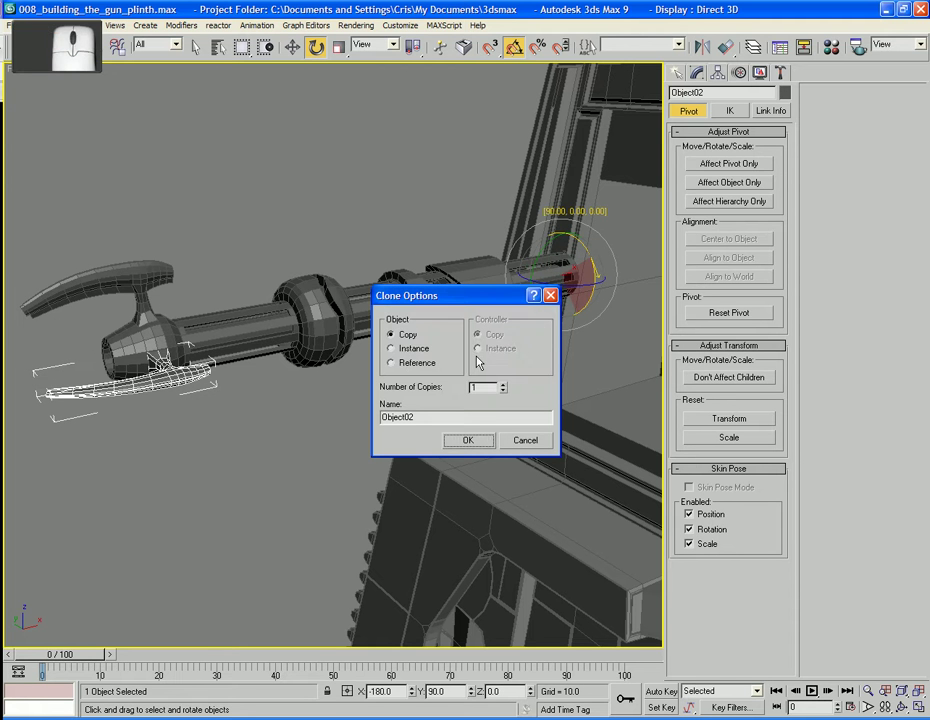
pyautogui.click(504, 385)
pyautogui.click(504, 385)
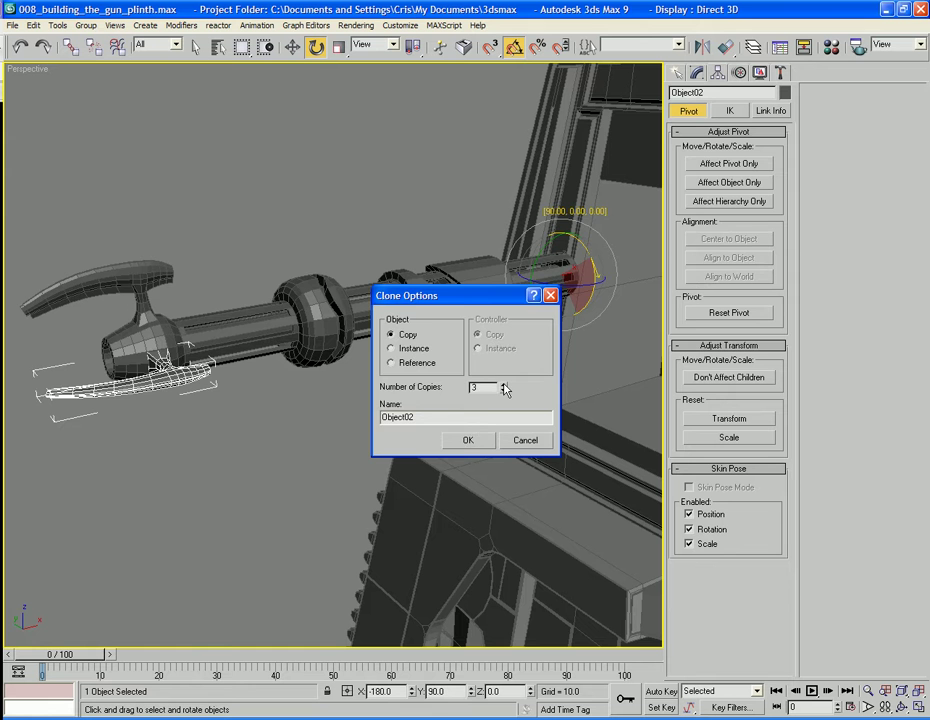
pyautogui.click(468, 440)
# - Attach the original plinth and its three copies to the Gauss_Cannon object
pyautogui.click(286, 380)
pyautogui.click(283, 335)
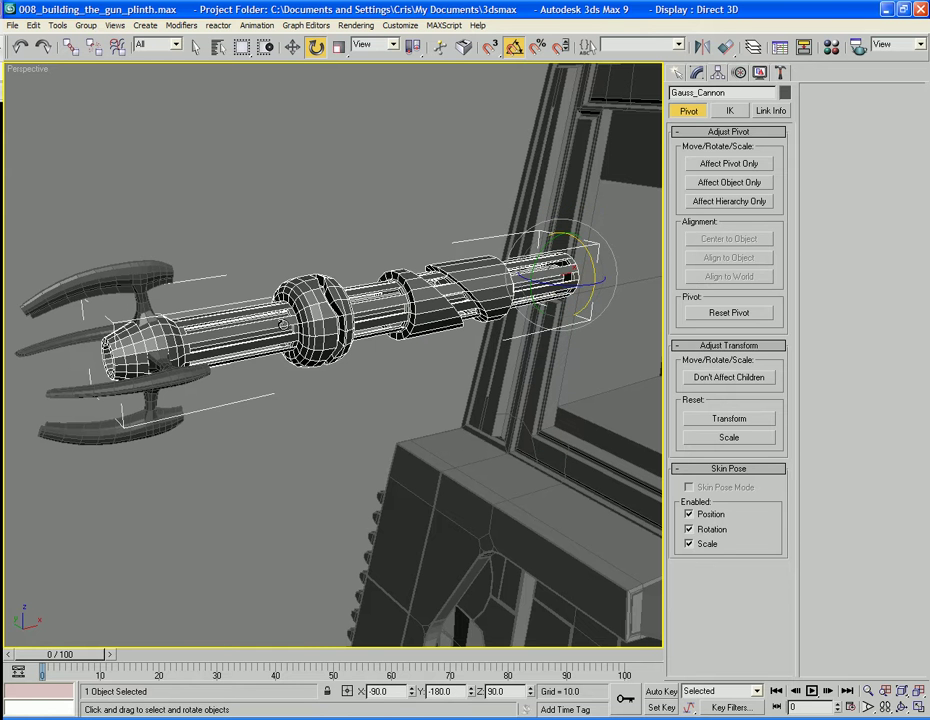
pyautogui.click(697, 73)
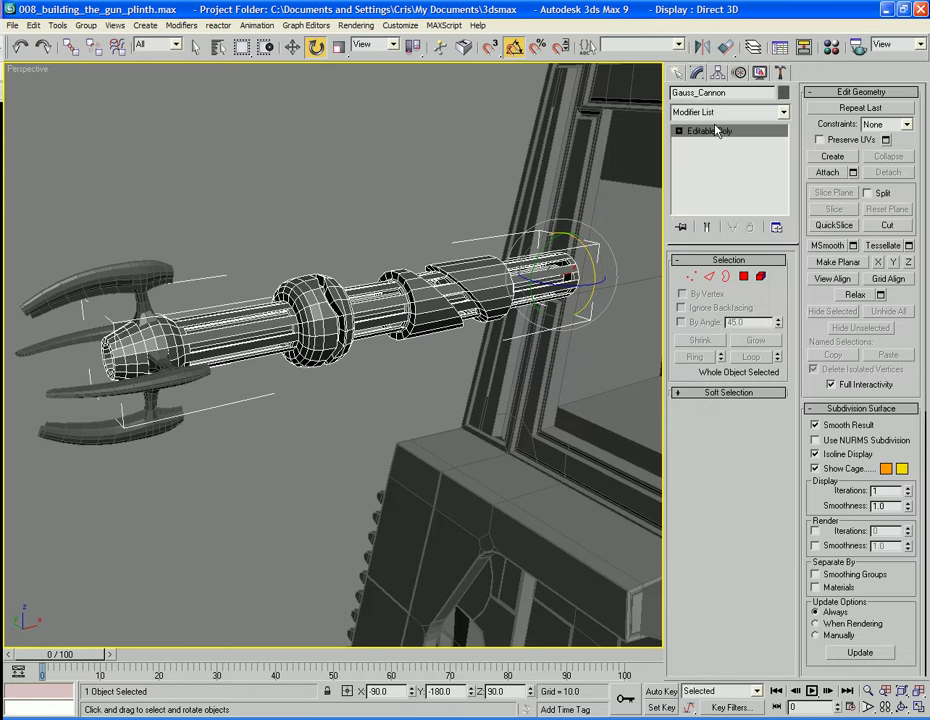
pyautogui.click(828, 173)
pyautogui.click(100, 282)
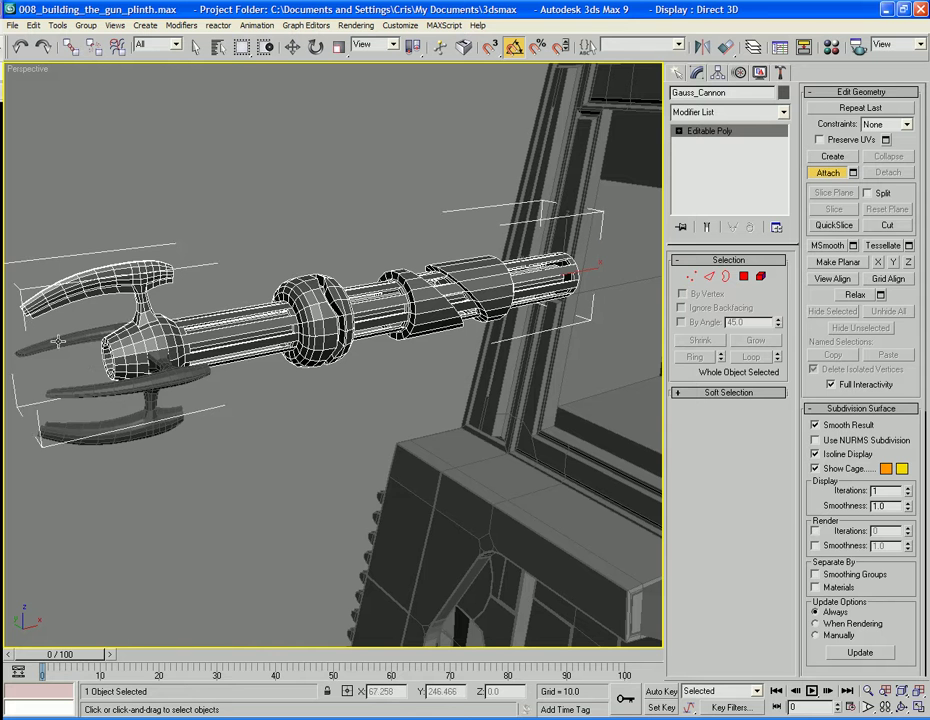
pyautogui.click(60, 347)
pyautogui.click(119, 384)
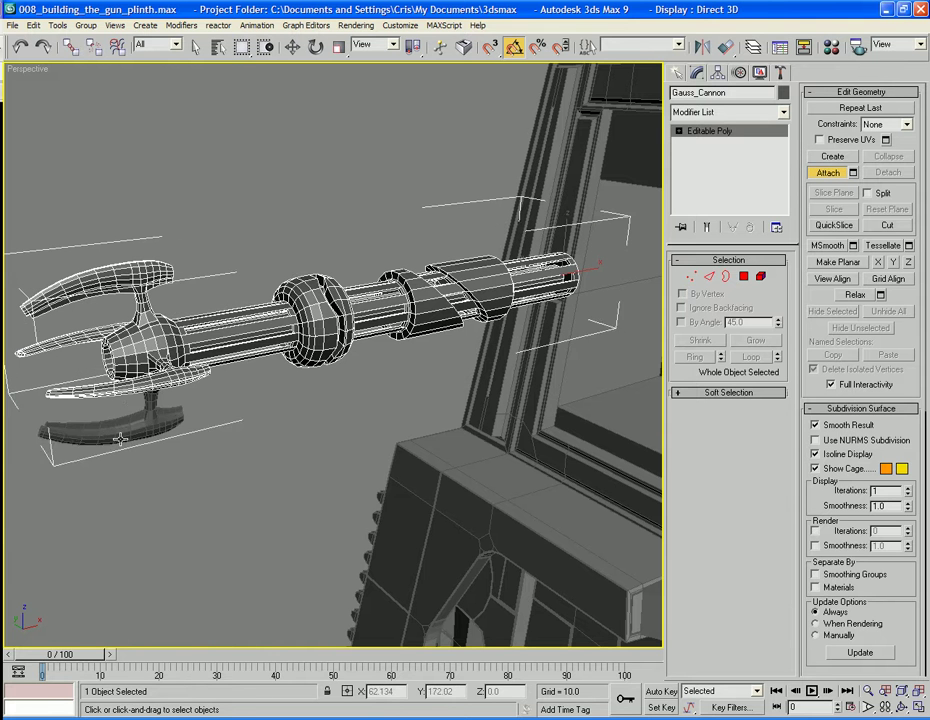
pyautogui.click(115, 429)
pyautogui.press('w')
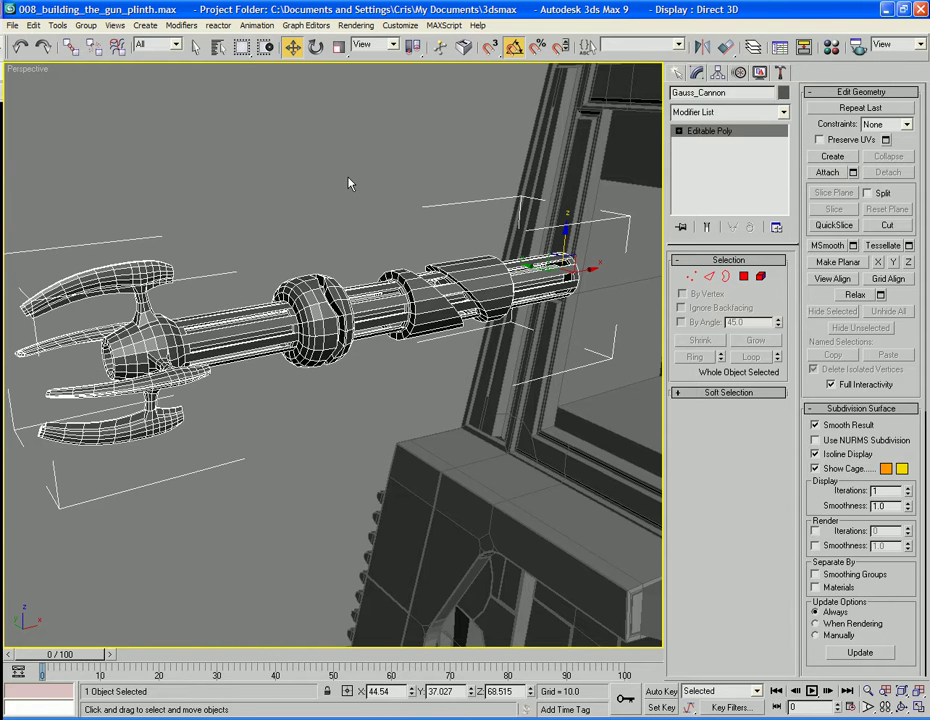
# - Examine the combined cannon and its placement beside the tower from several angles, with edged faces turned off
pyautogui.click(349, 183)
pyautogui.press('z')
pyautogui.keyDown('alt'); pyautogui.moveTo(338, 245); pyautogui.dragTo(502, 262, button='middle'); pyautogui.keyUp('alt')
pyautogui.click(395, 314)
pyautogui.press('z')
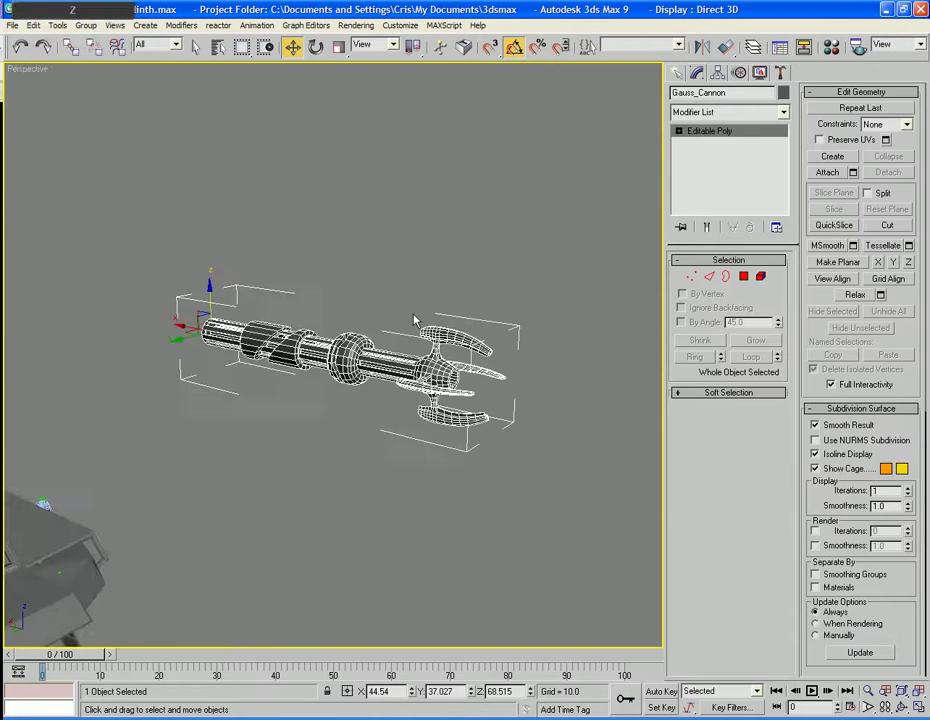
pyautogui.keyDown('alt'); pyautogui.moveTo(413, 262); pyautogui.dragTo(350, 280, button='middle'); pyautogui.keyUp('alt')
pyautogui.scroll(-2, 328, 276)
pyautogui.press('F4')
pyautogui.scroll(2, 335, 280)
pyautogui.scroll(4, 373, 295)
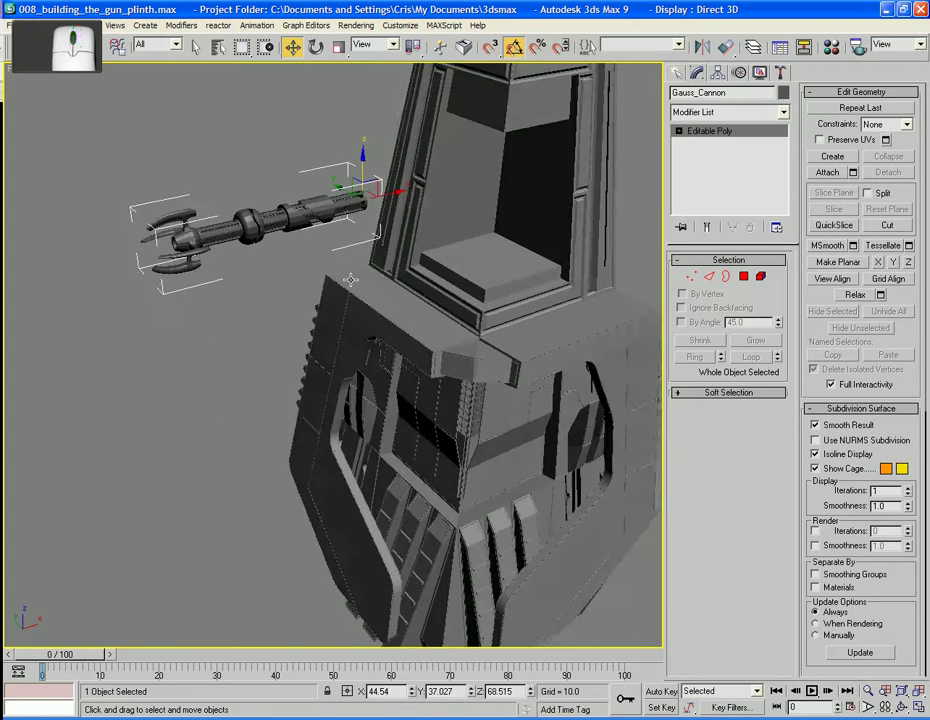